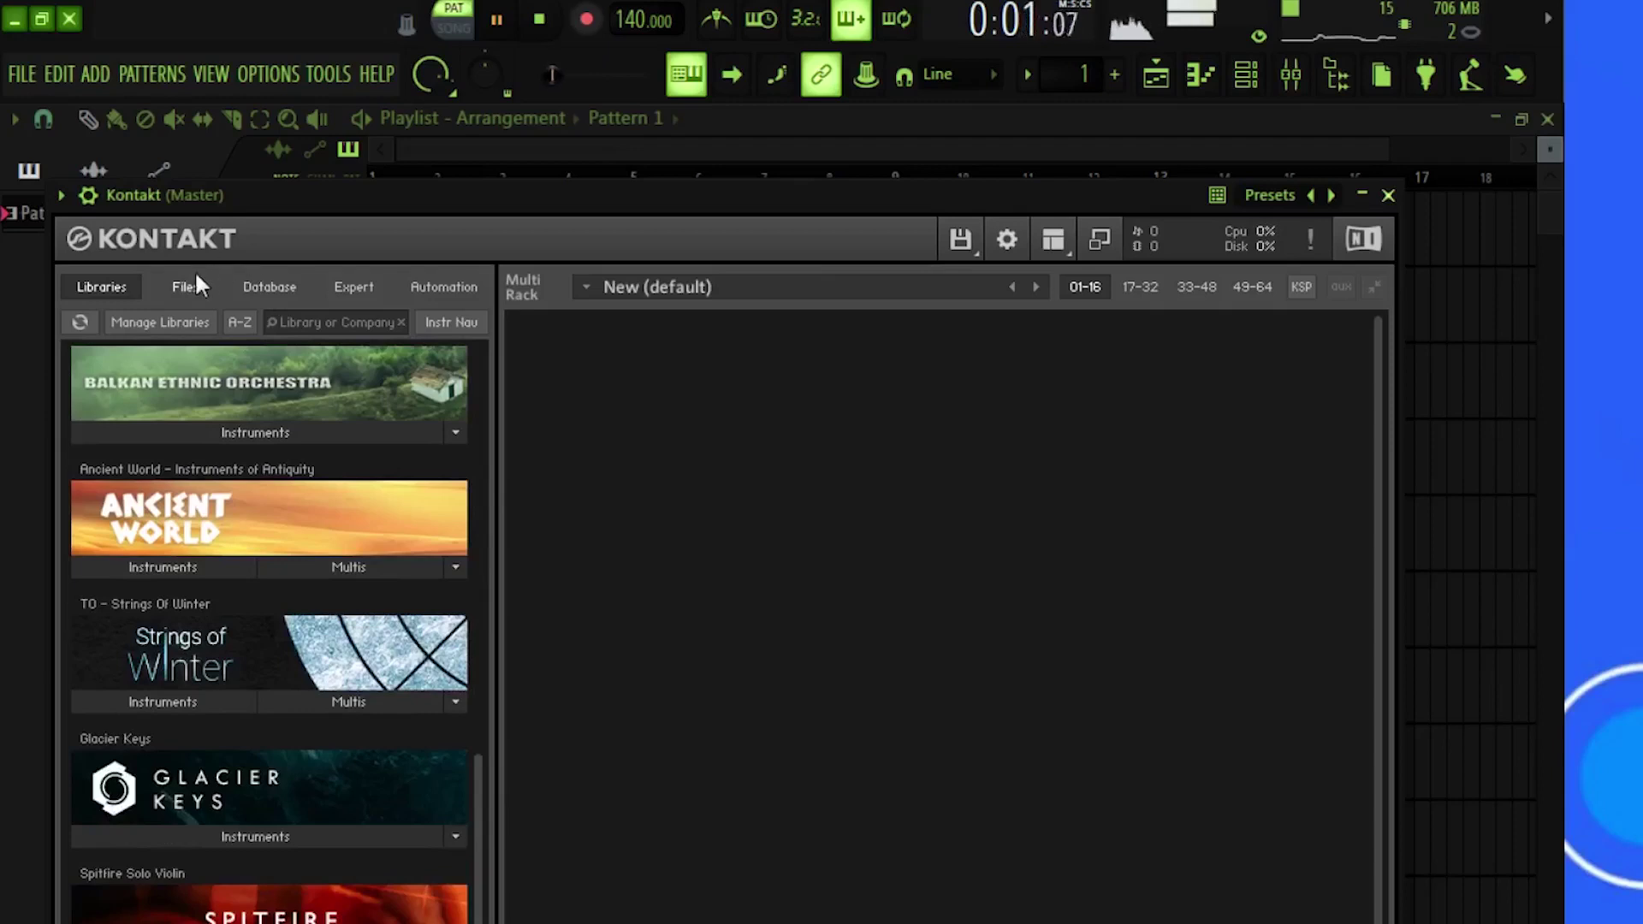
Step: Load the KH Benning Cello instrument from the file list into Kontakt, and close the plugin window
{"action": "left_click", "coordinate": [196, 279]}
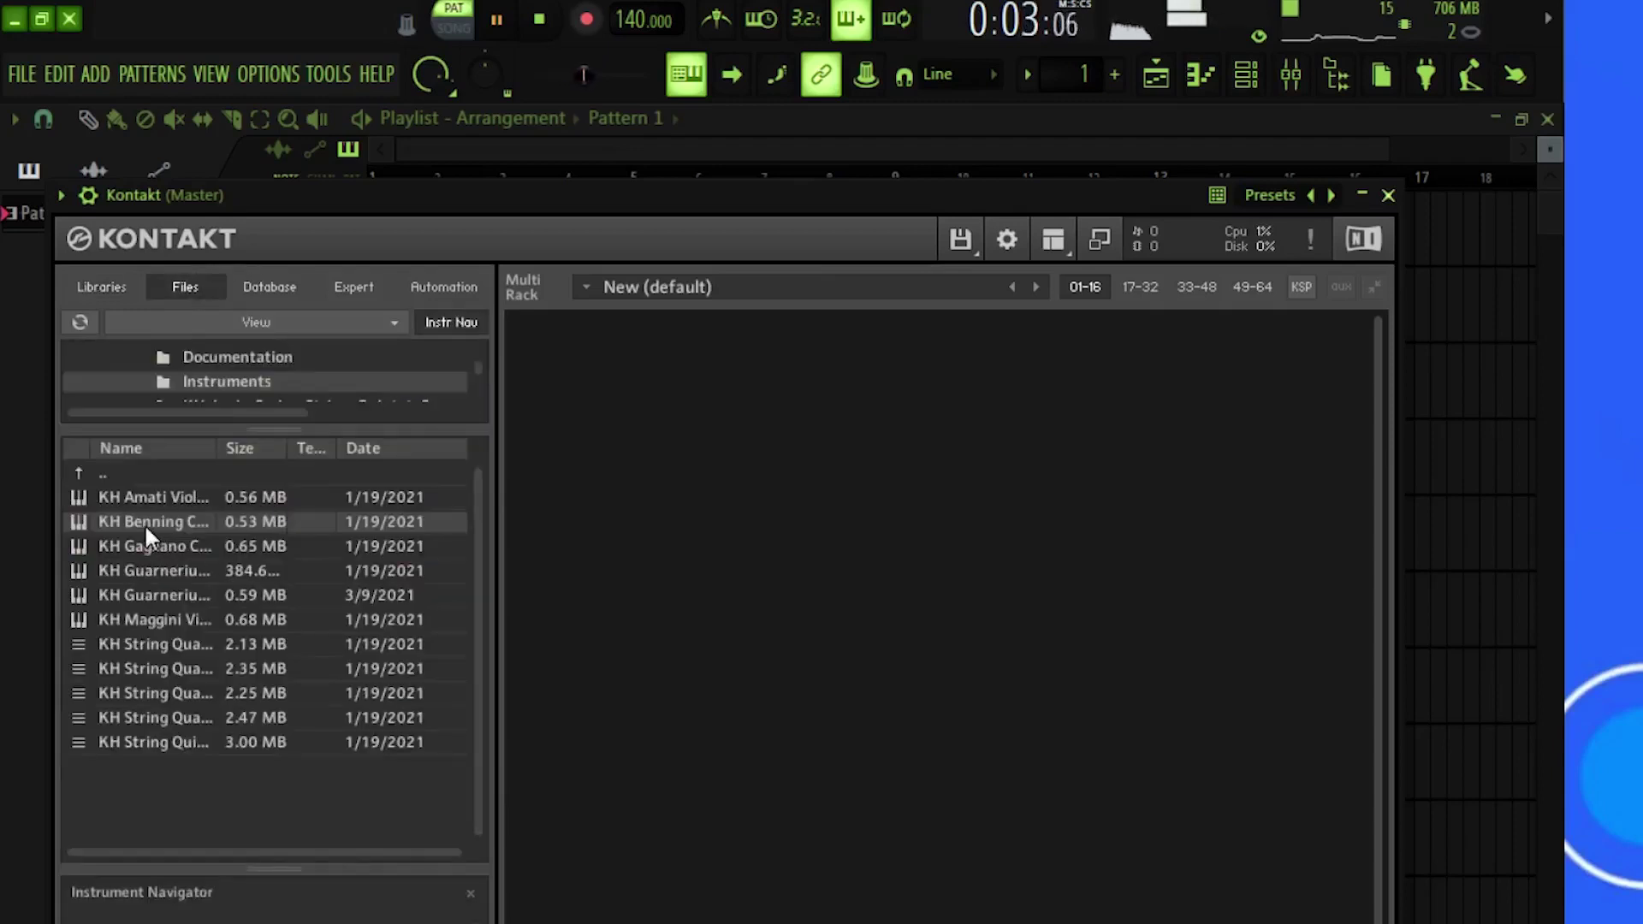
{"action": "left_click_drag", "start_coordinate": [1032, 636], "coordinate": [1030, 638]}
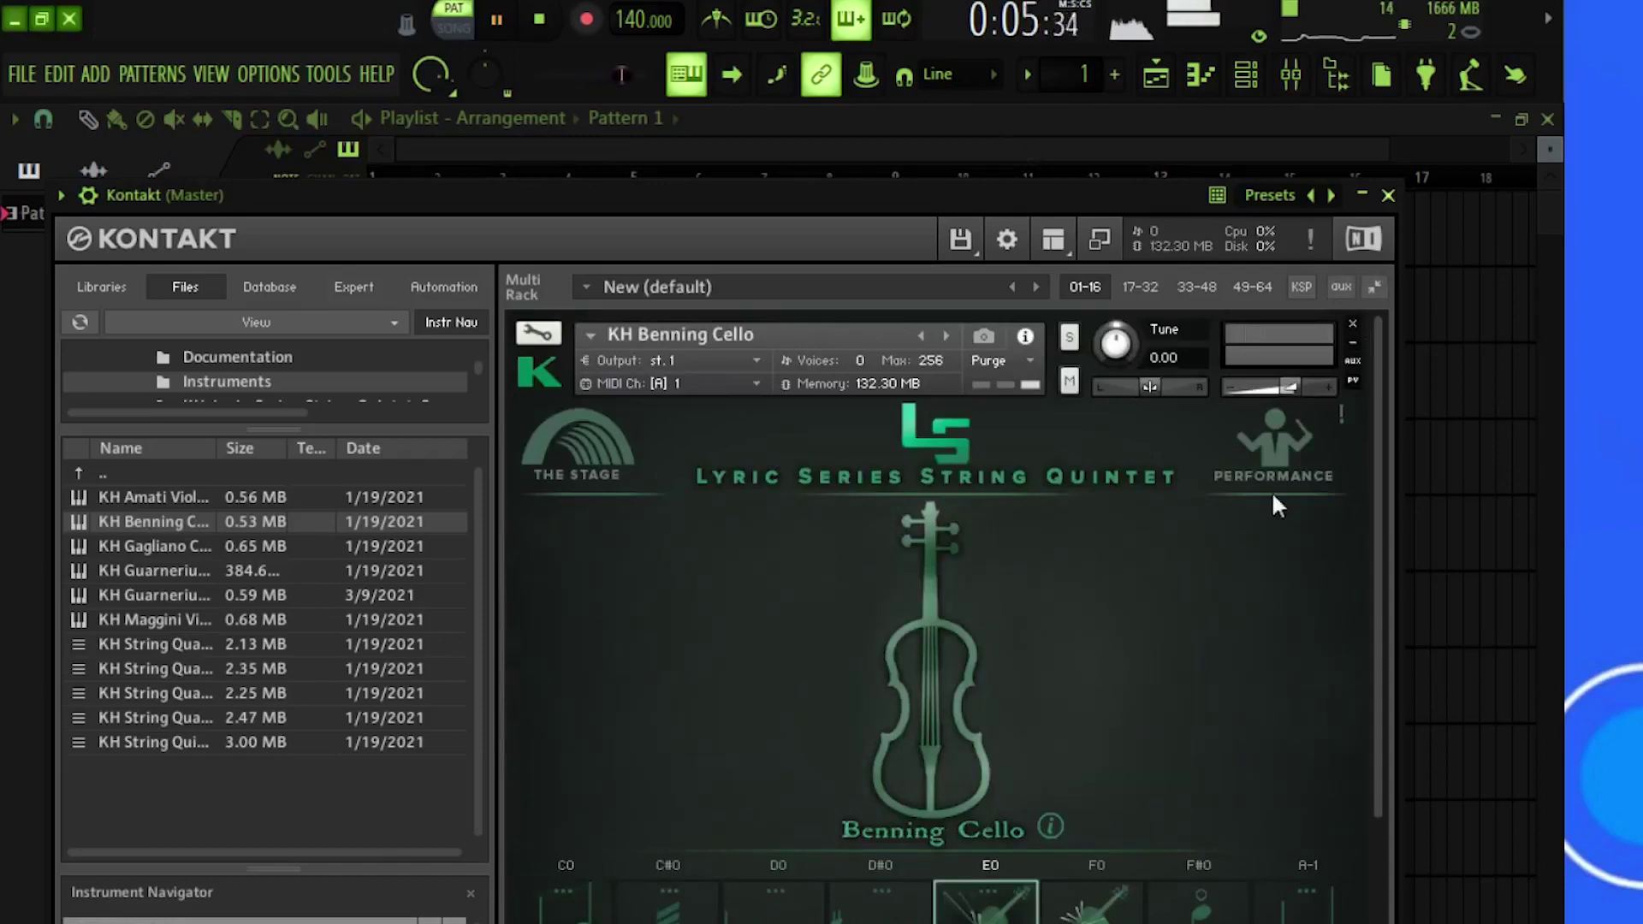
{"action": "left_click", "coordinate": [1391, 199]}
Step: In the Kontakt channel's piano roll, fill bar 1 with four equal A3 notes and play them back
{"action": "right_click", "coordinate": [304, 383]}
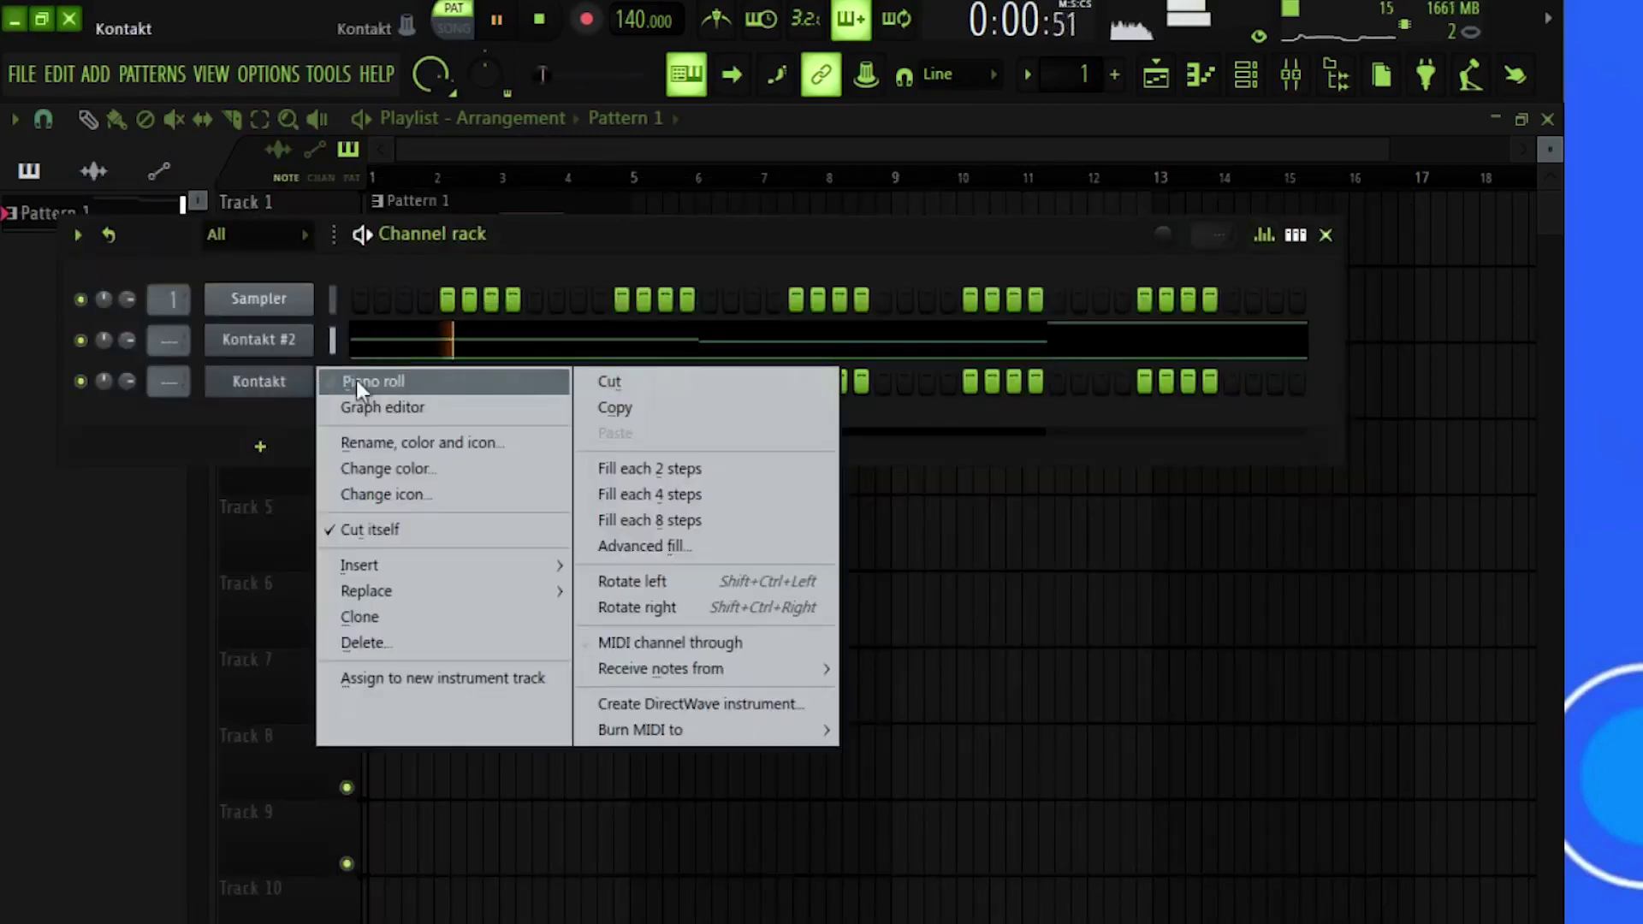
{"action": "left_click", "coordinate": [368, 381]}
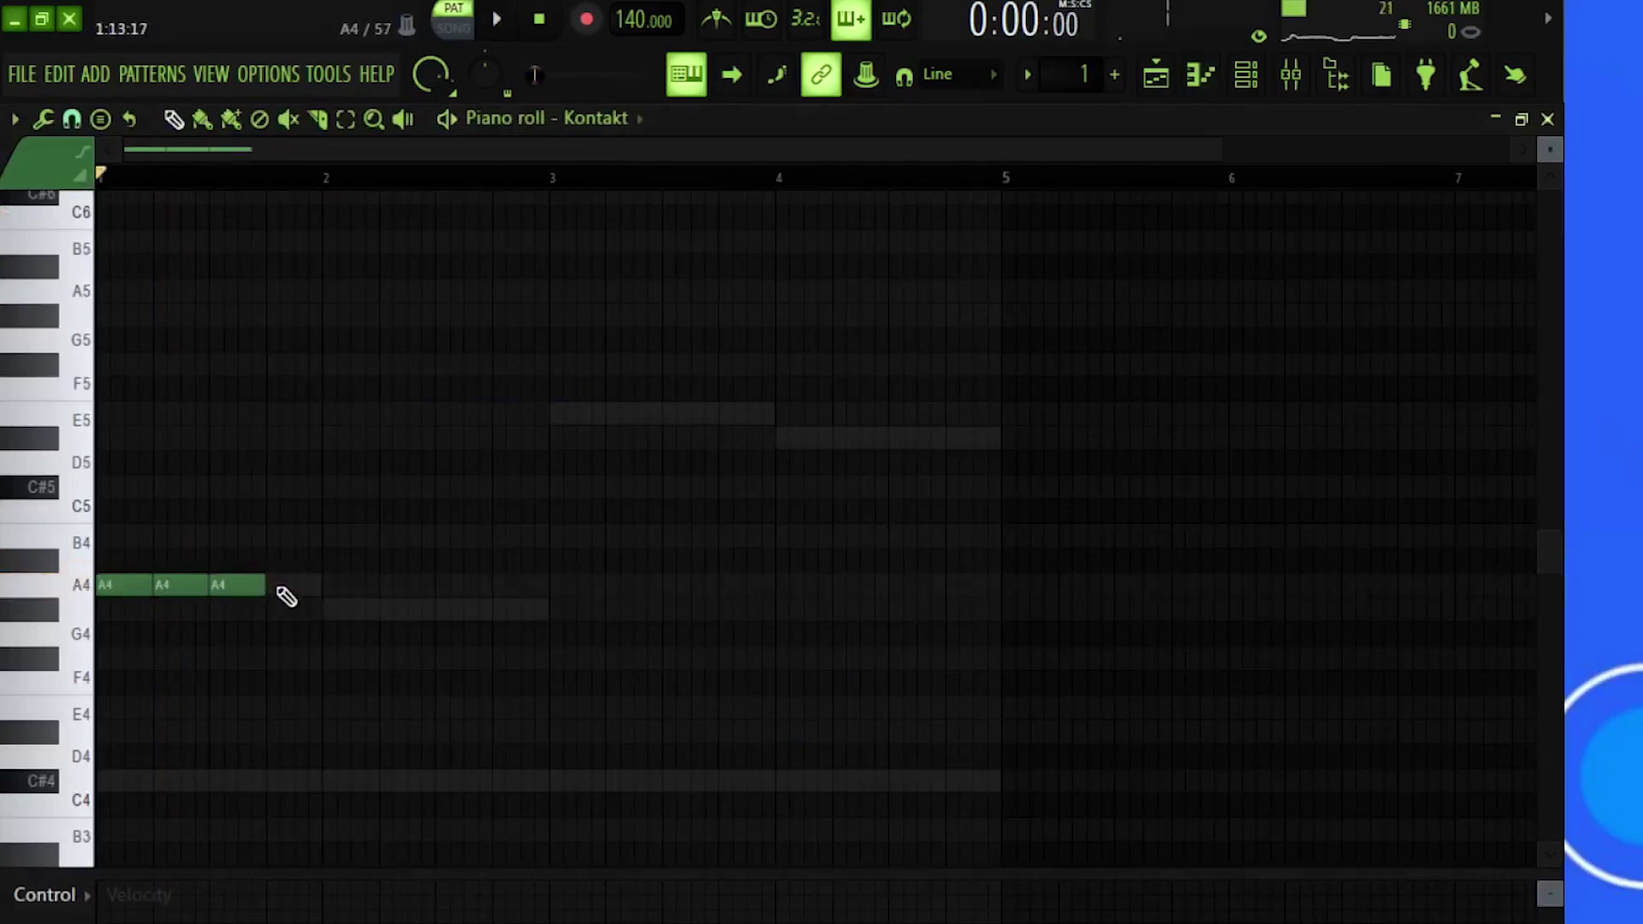
{"action": "left_click_drag", "start_coordinate": [292, 530], "coordinate": [45, 669]}
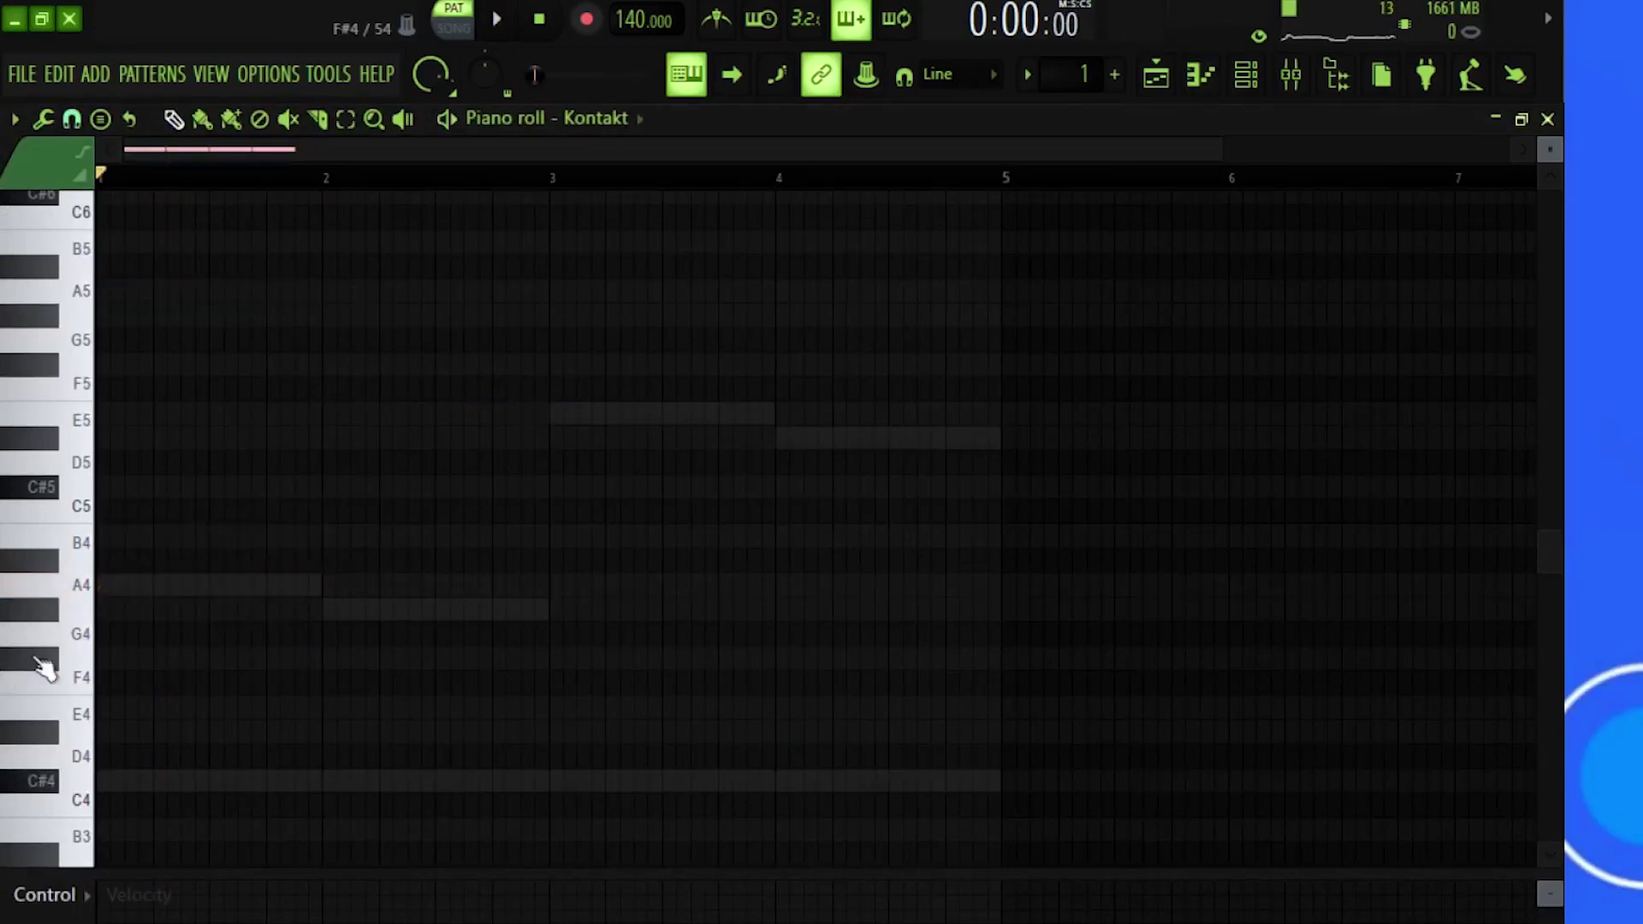
{"action": "scroll", "coordinate": [154, 631], "scroll_direction": "down", "scroll_amount": 3}
{"action": "left_click", "coordinate": [341, 592], "text": "ctrl"}
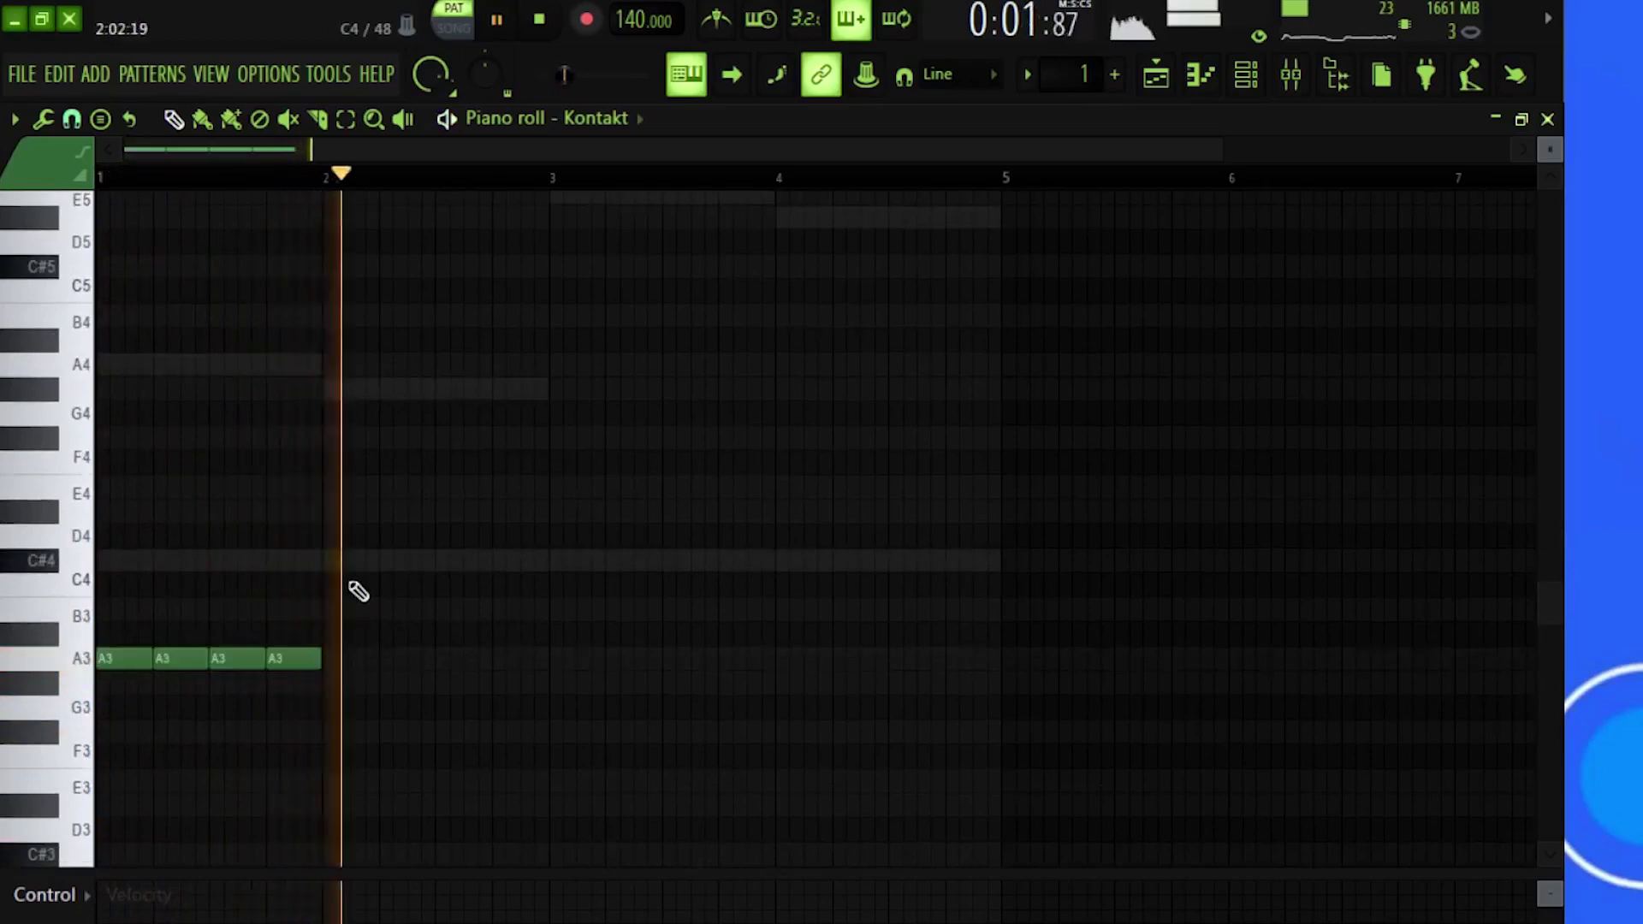
{"action": "key", "text": "space"}
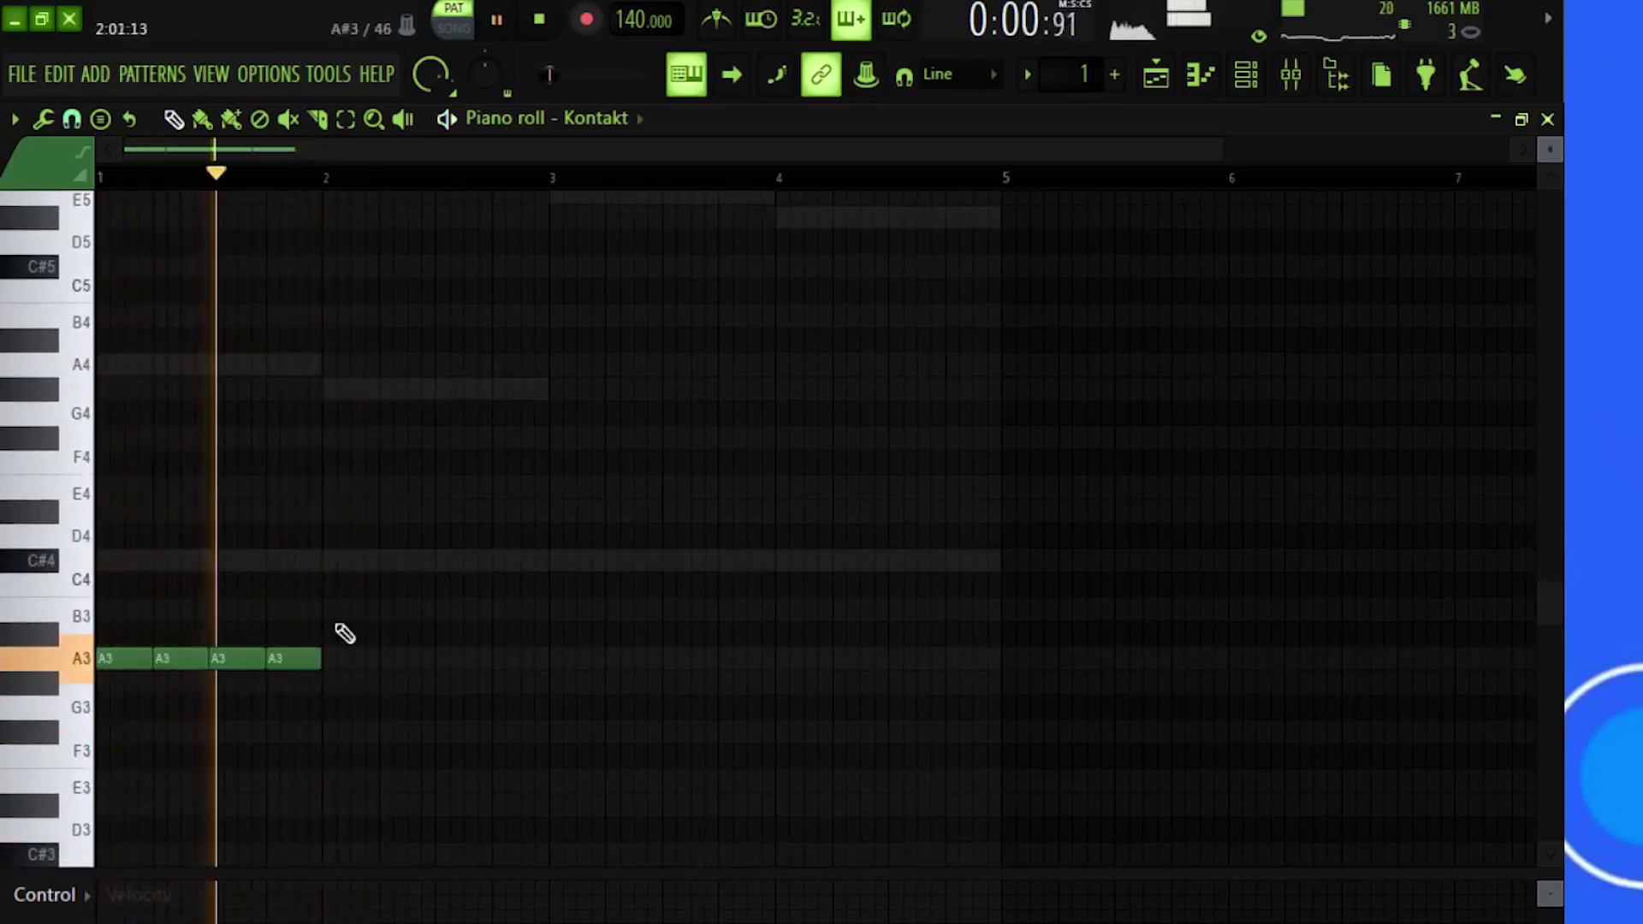
{"action": "key", "text": "space"}
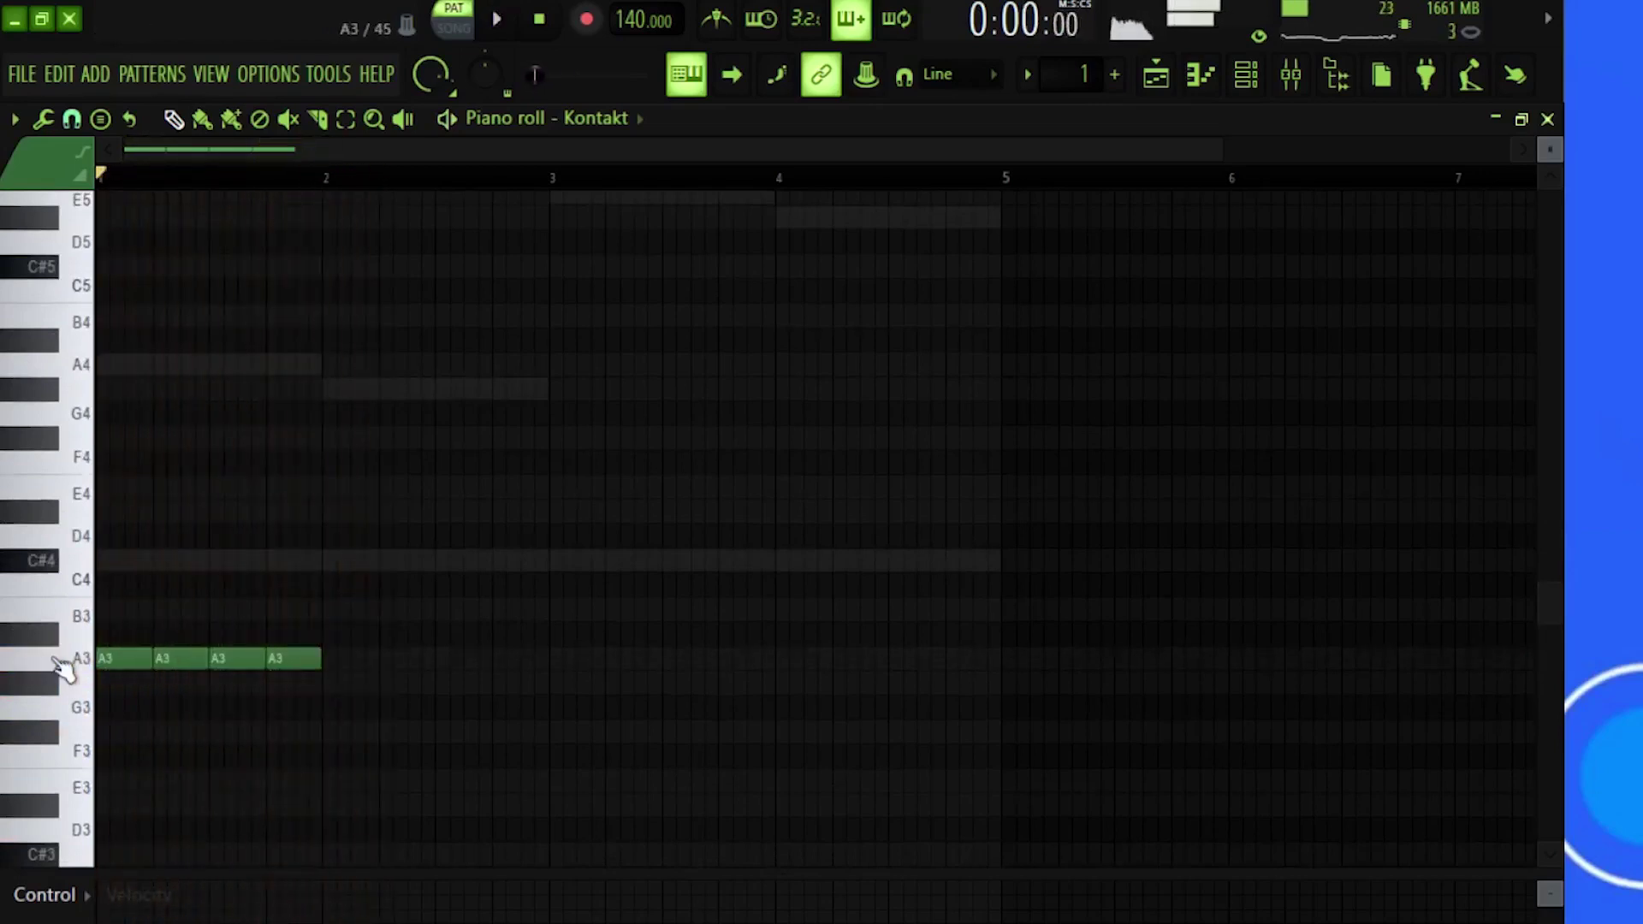
Step: Fill bar 2 with four G#3 notes of the same length as the A3 notes
{"action": "key", "text": "space"}
{"action": "left_click", "coordinate": [326, 685]}
{"action": "left_click_drag", "start_coordinate": [392, 662], "coordinate": [343, 706]}
{"action": "key", "text": "ctrl+b"}
{"action": "key", "text": "ctrl+b"}
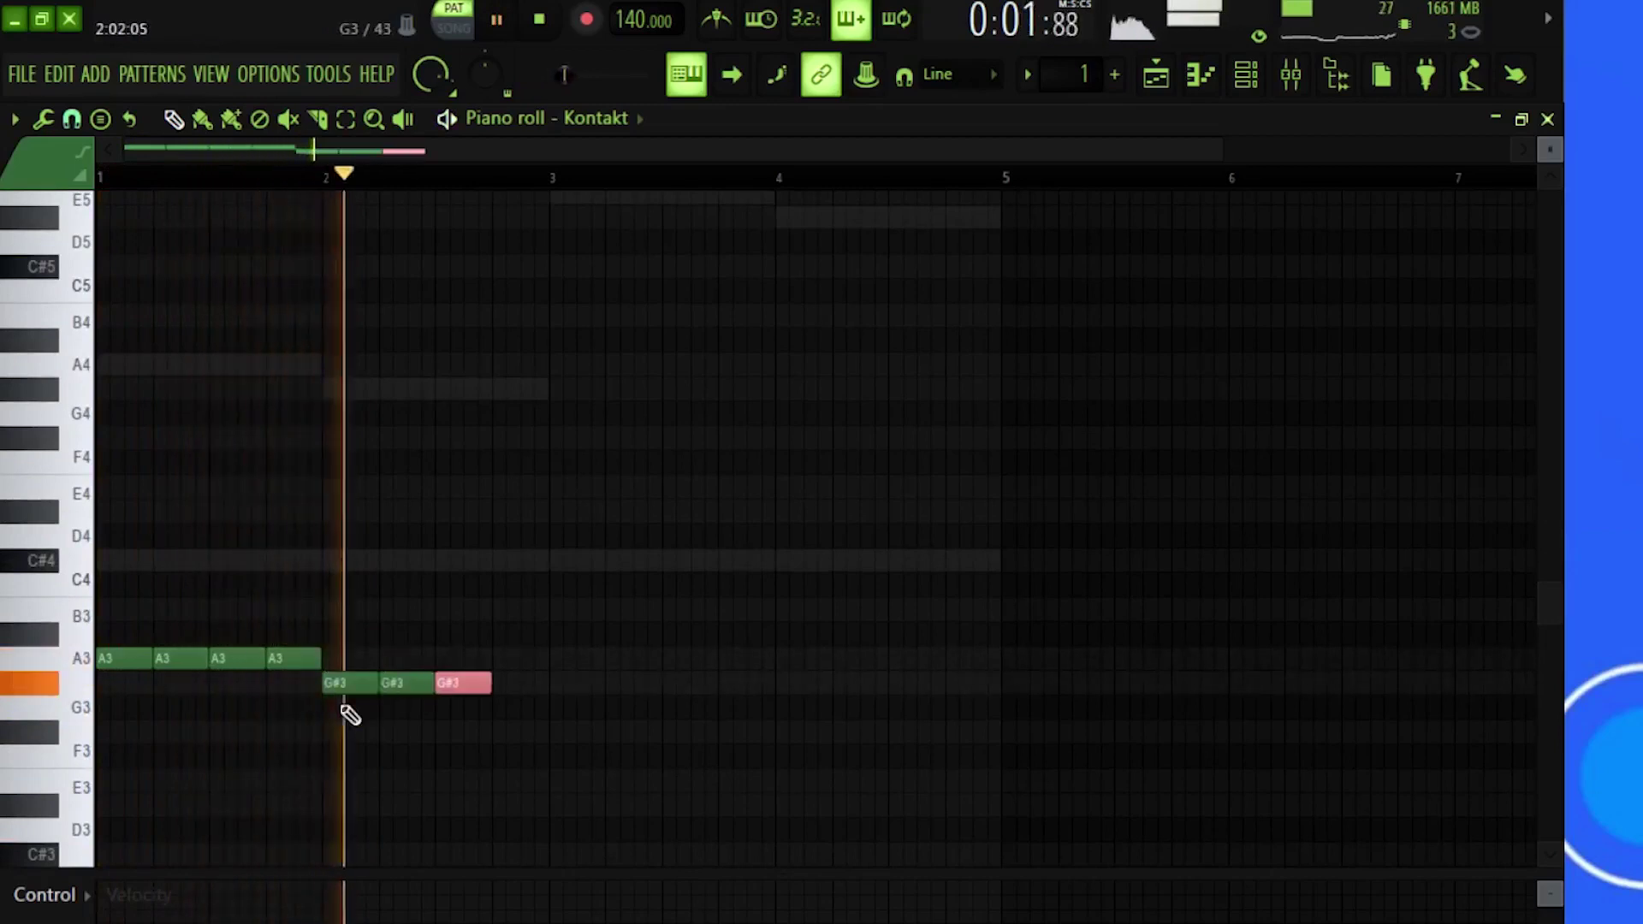
{"action": "key", "text": "ctrl+b"}
{"action": "left_click", "coordinate": [522, 759], "text": "ctrl"}
Step: Duplicate the A3 and G#3 notes of bars 1 and 2 into bars 3 and 4
{"action": "left_click_drag", "start_coordinate": [575, 575], "coordinate": [3, 788]}
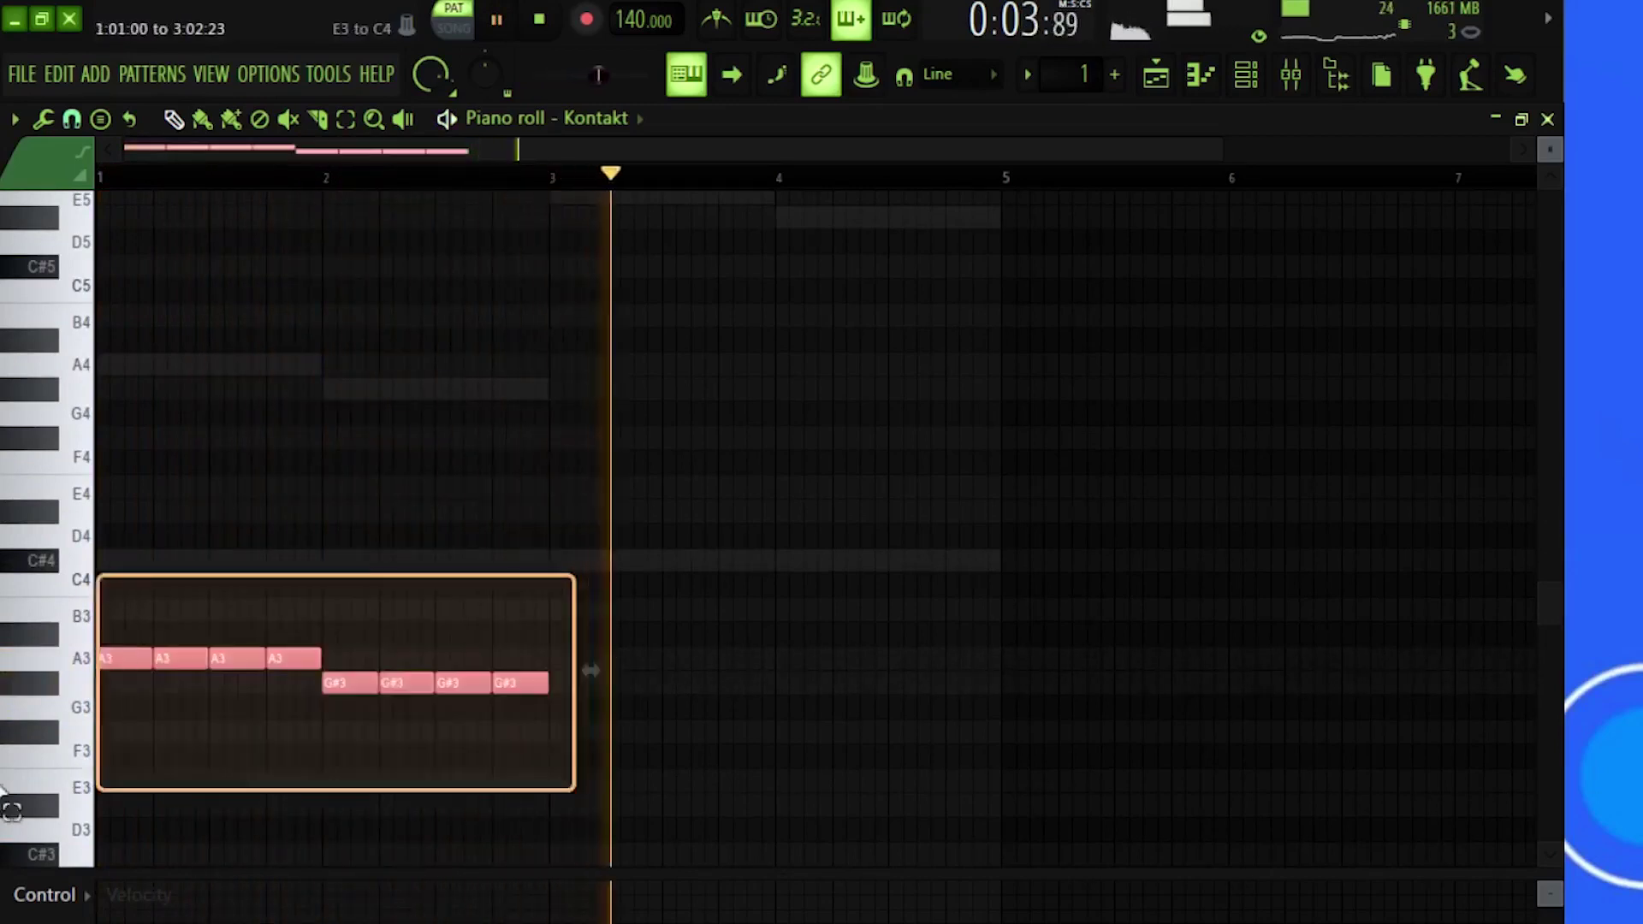
{"action": "key", "text": "ctrl+b"}
{"action": "left_click", "coordinate": [506, 773]}
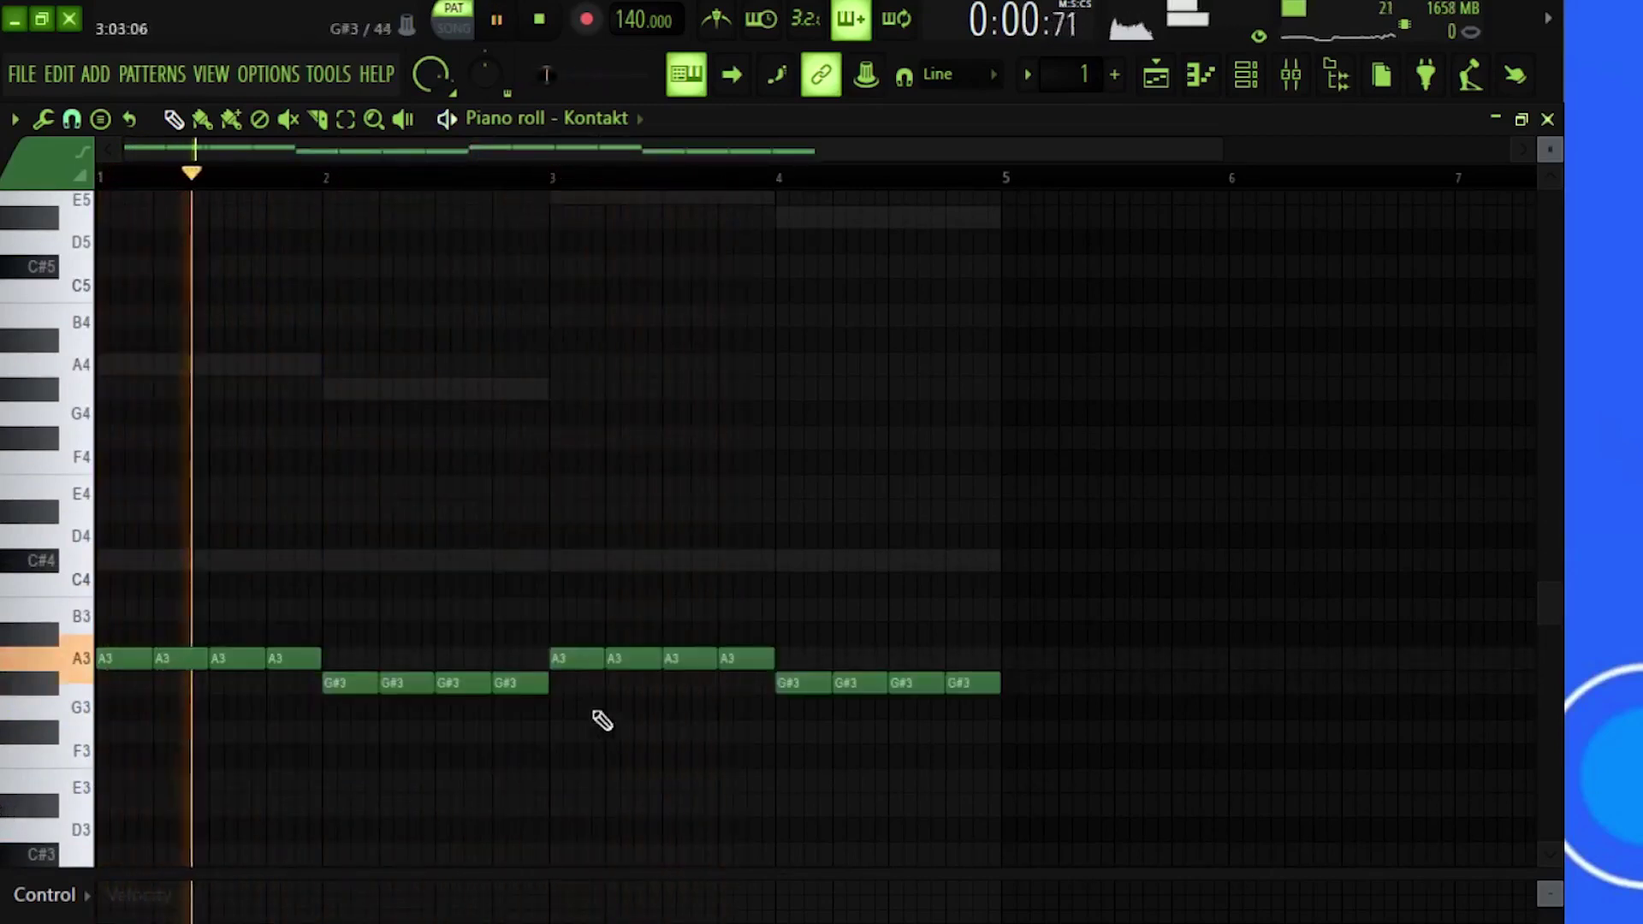
Step: Transpose all notes in the four bars up two octaves to A5 and G#5
{"action": "left_click_drag", "start_coordinate": [1082, 476], "coordinate": [2, 804]}
{"action": "key", "text": "Delete"}
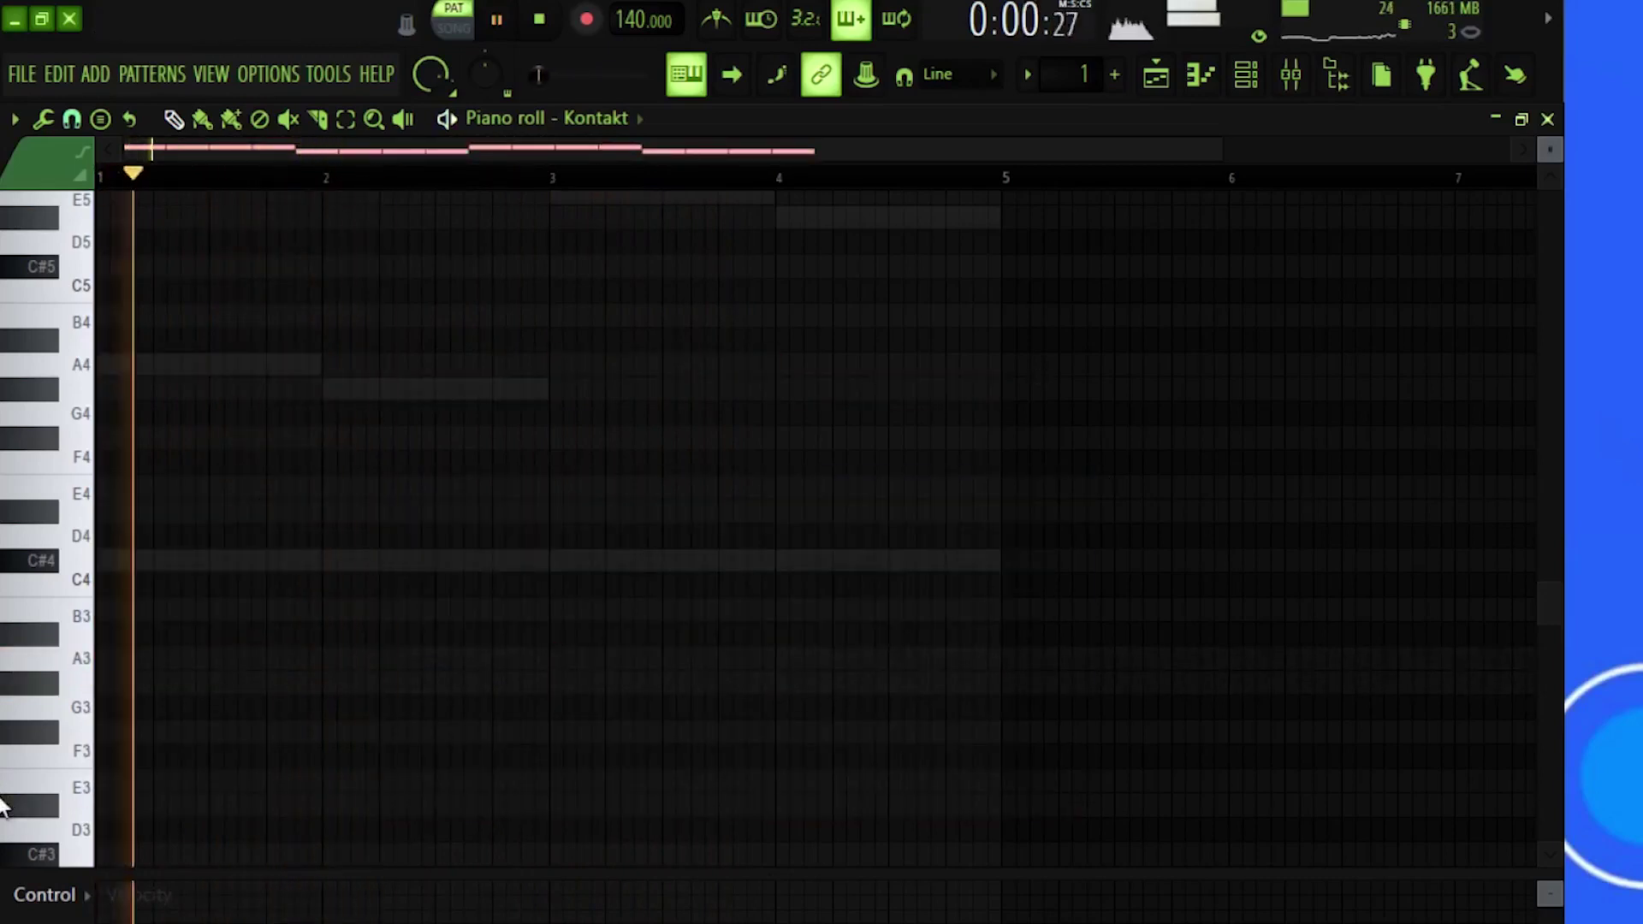
{"action": "key", "text": "ctrl+v"}
{"action": "left_click", "coordinate": [366, 669]}
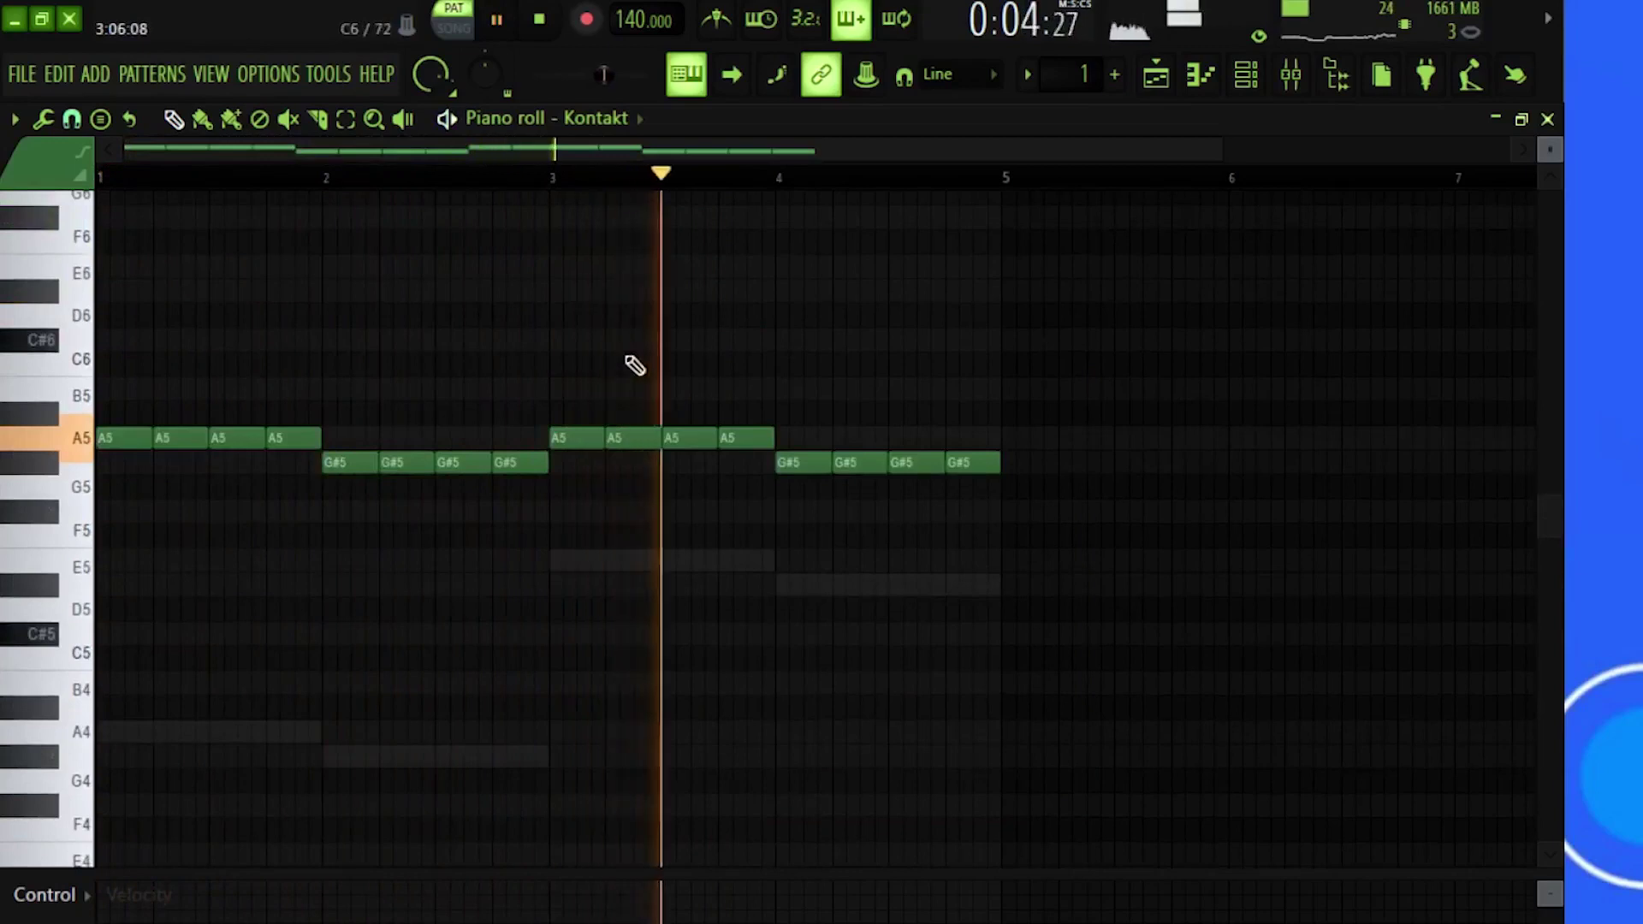
Step: Lower the notes in bars 3 and 4 to E5 and D#5, play them back, and close the piano roll
{"action": "left_click_drag", "start_coordinate": [591, 334], "coordinate": [927, 578]}
{"action": "key", "text": "space"}
{"action": "key", "text": "space"}
{"action": "left_click_drag", "start_coordinate": [583, 441], "coordinate": [591, 564]}
{"action": "right_click", "coordinate": [592, 629], "text": "ctrl"}
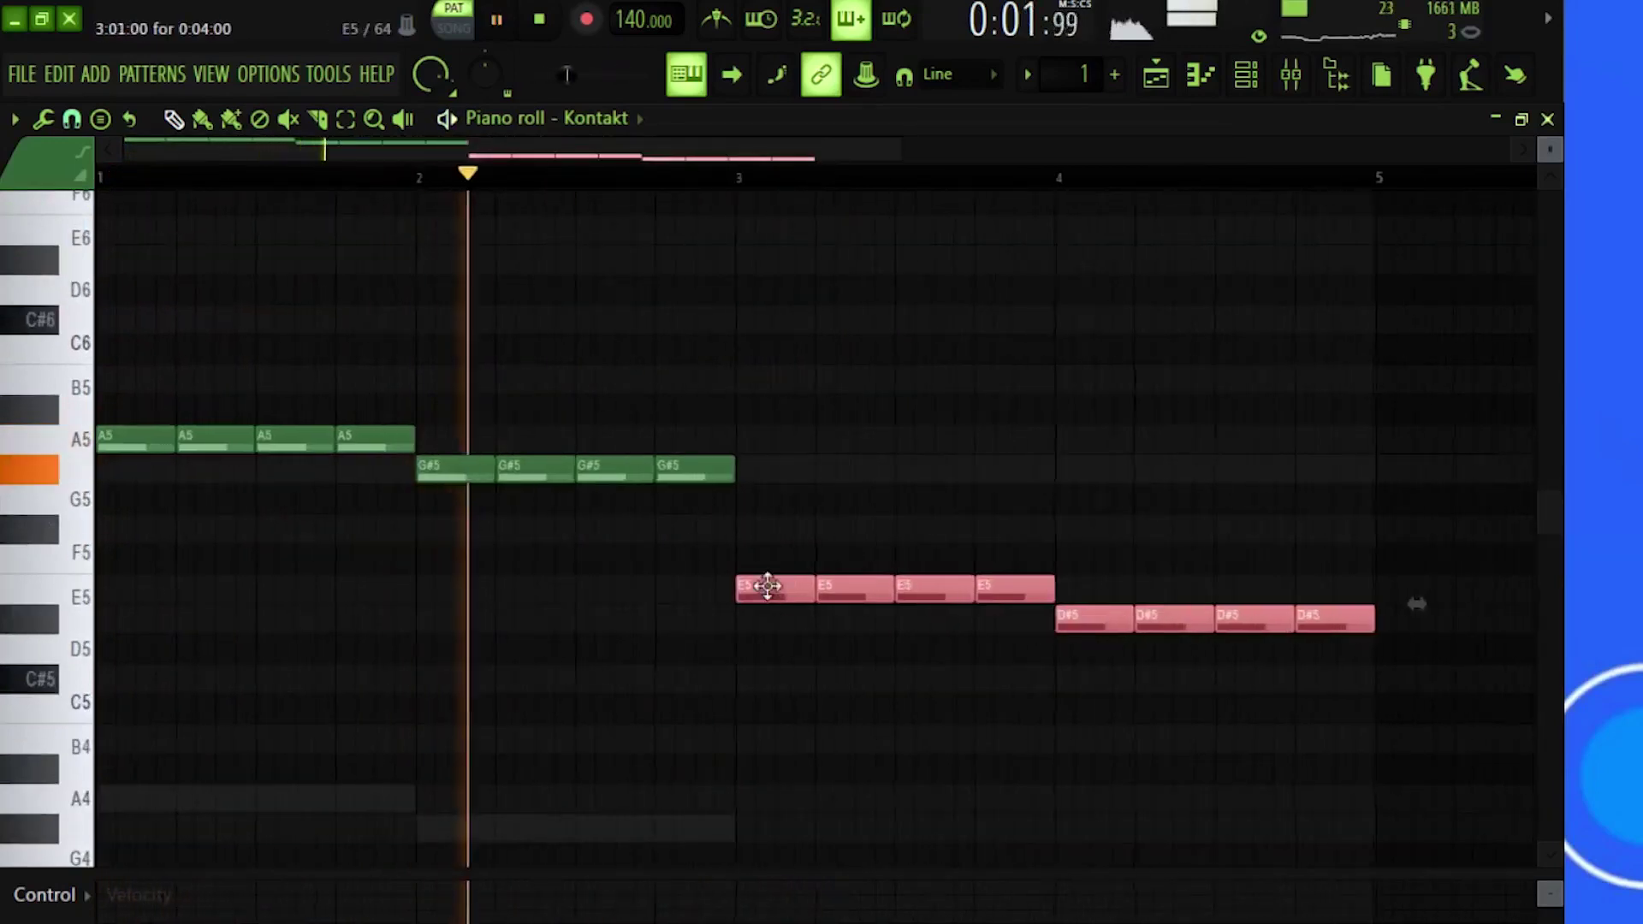
{"action": "right_click", "coordinate": [722, 629], "text": "ctrl"}
{"action": "left_click", "coordinate": [959, 400], "text": "ctrl"}
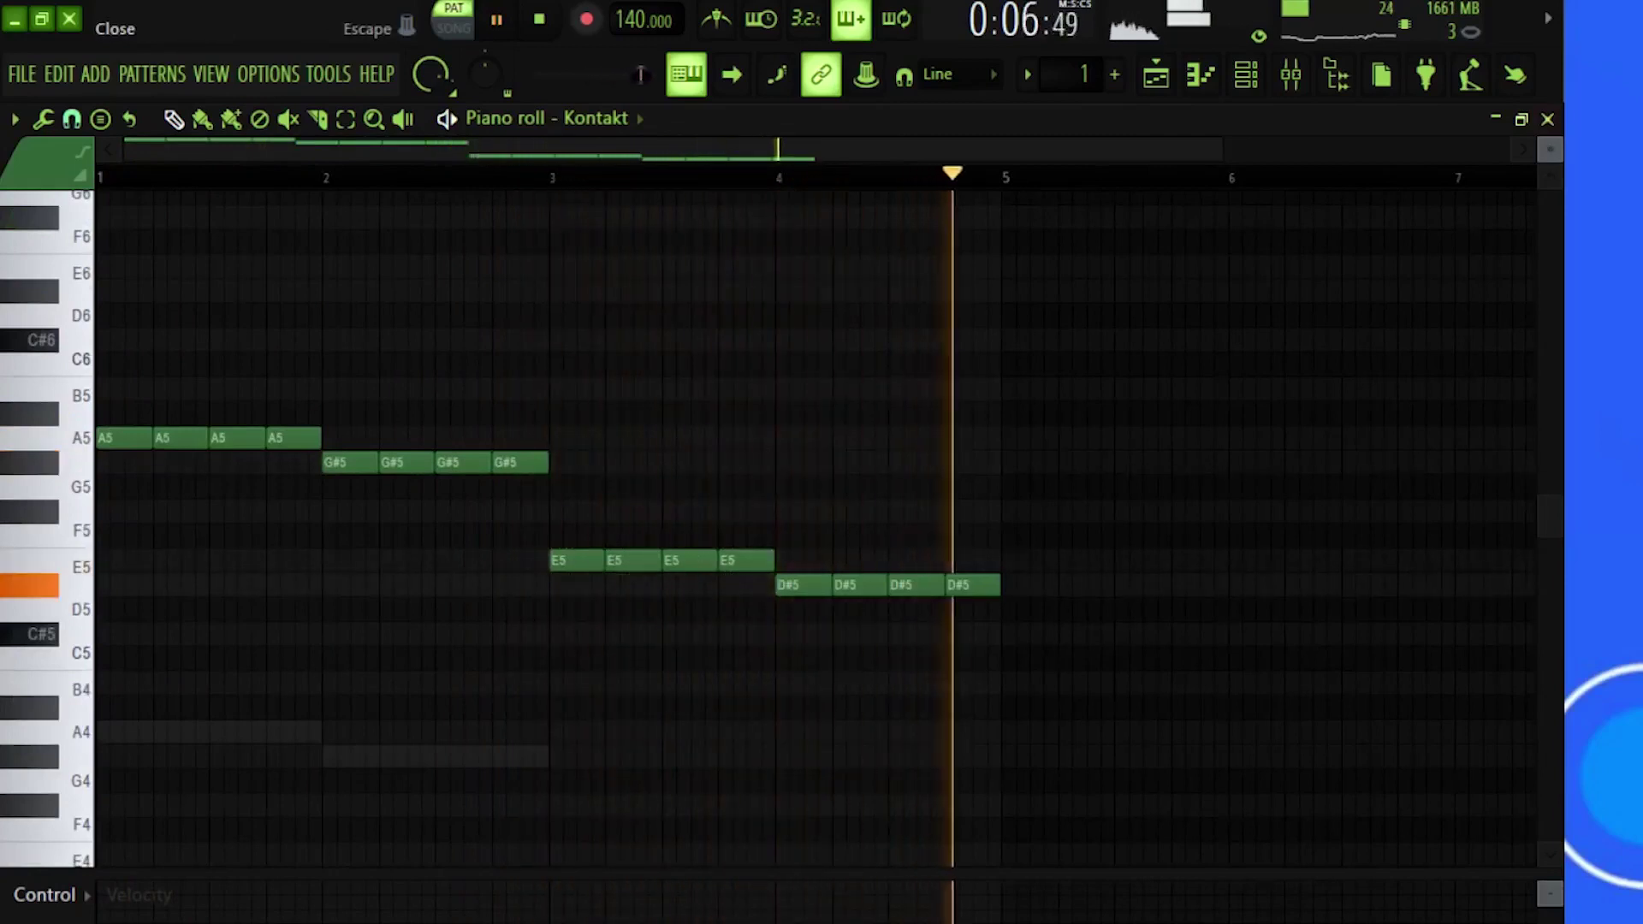
{"action": "left_click", "coordinate": [1548, 120]}
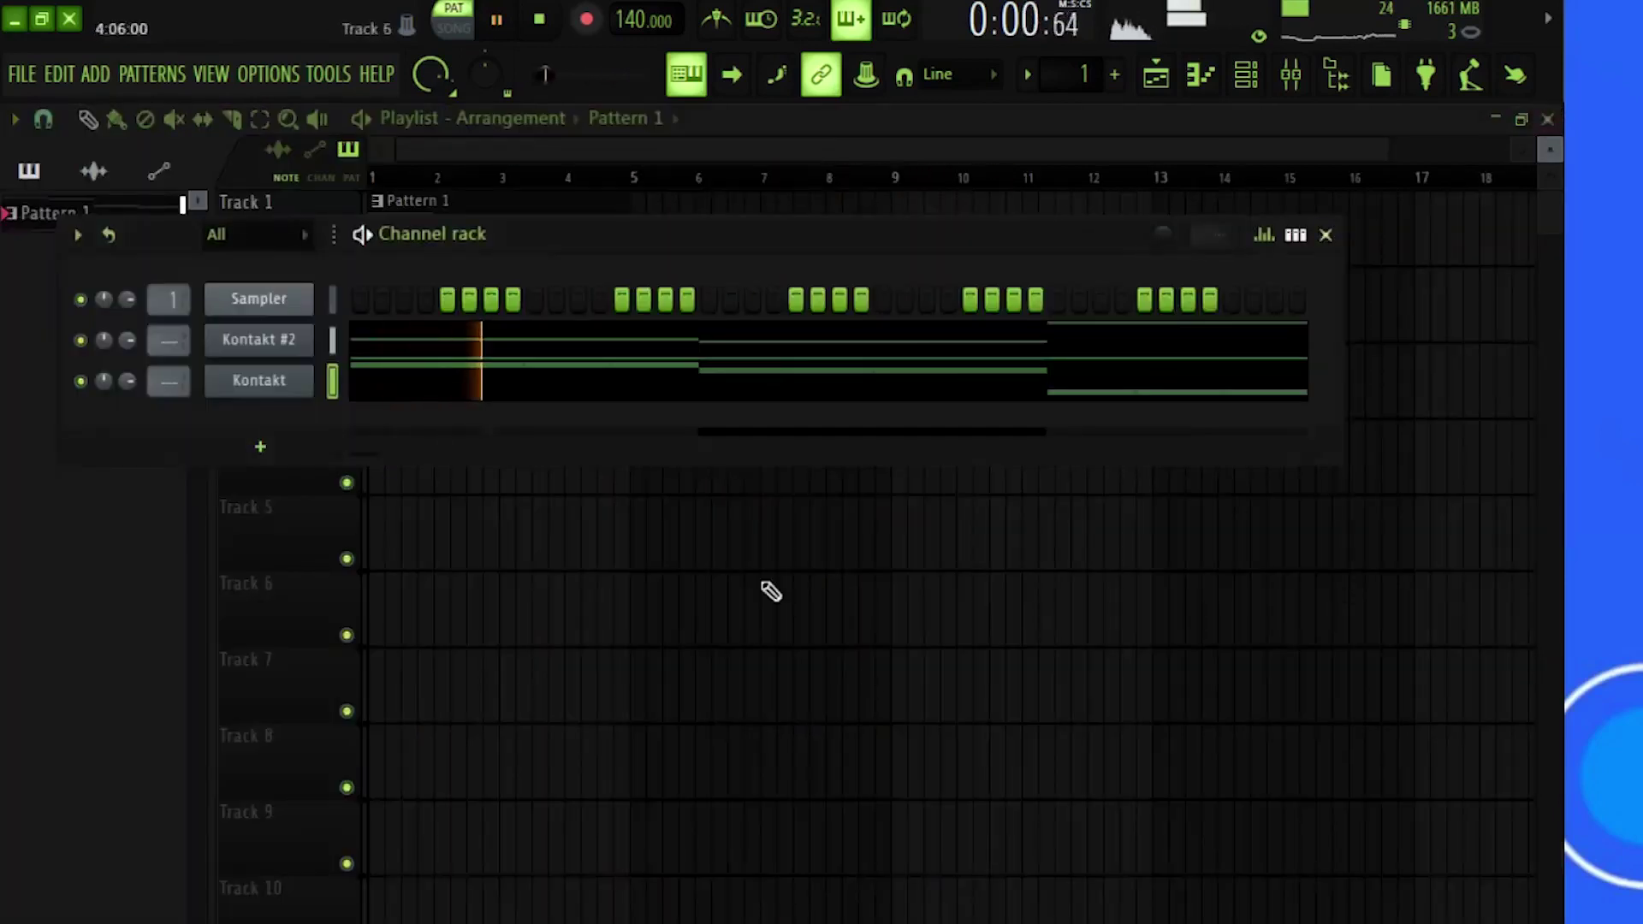
Step: Add a new Kontakt channel, load the Straylight instrument into it, and close the plugin window
{"action": "left_click", "coordinate": [308, 451]}
{"action": "left_click", "coordinate": [741, 260]}
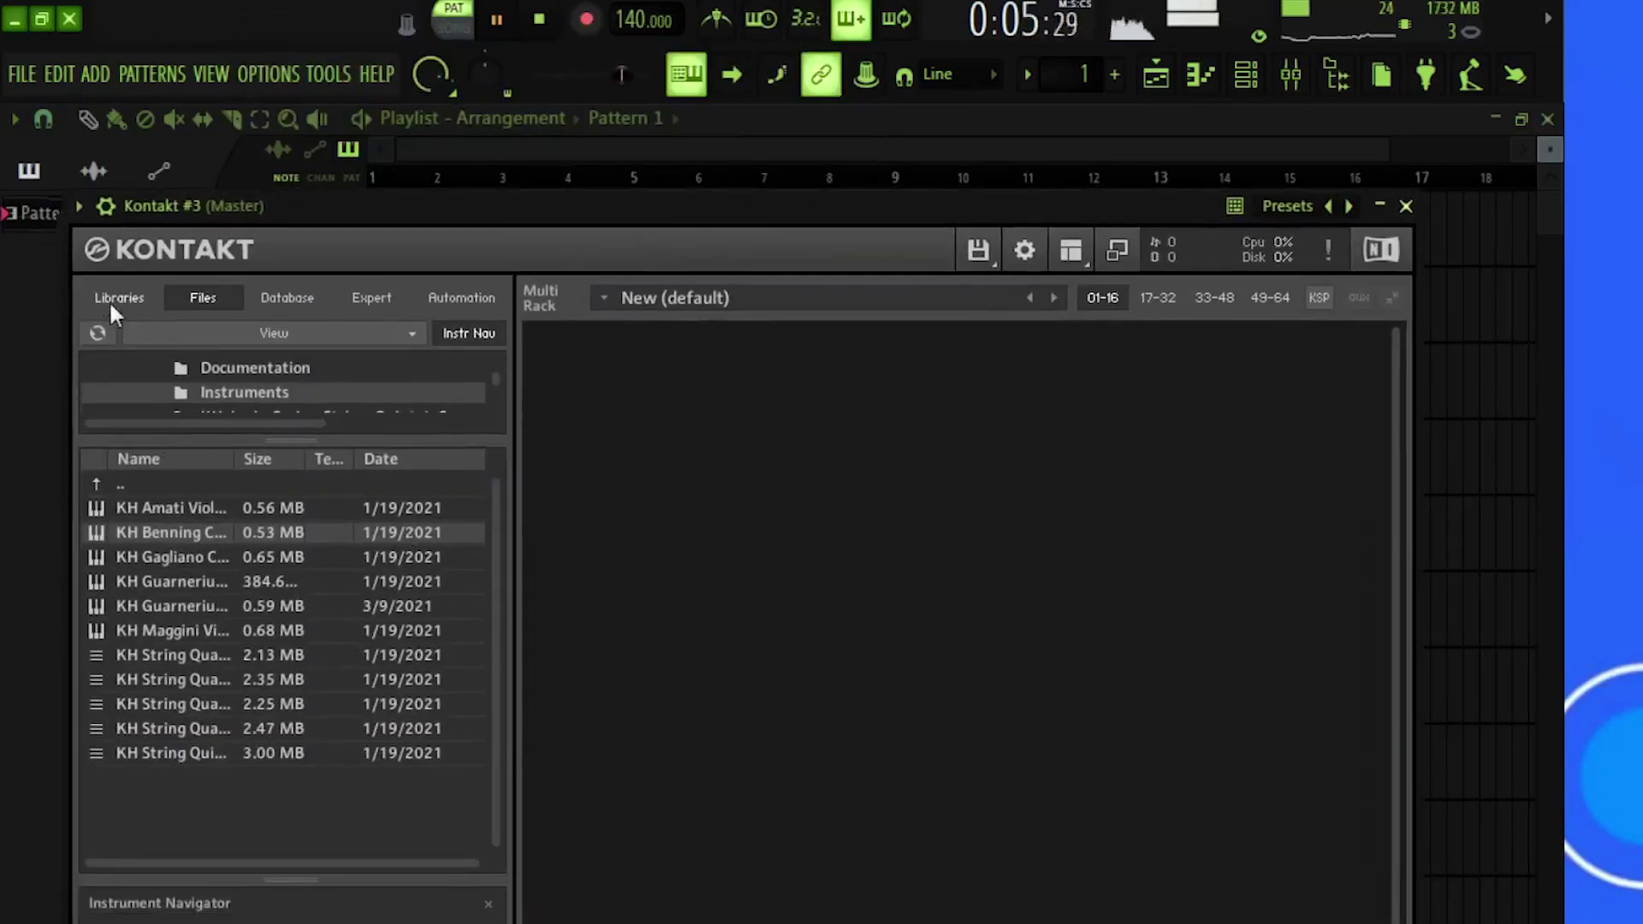
{"action": "left_click", "coordinate": [116, 304]}
{"action": "left_click_drag", "start_coordinate": [497, 565], "coordinate": [495, 743]}
{"action": "left_click", "coordinate": [277, 854]}
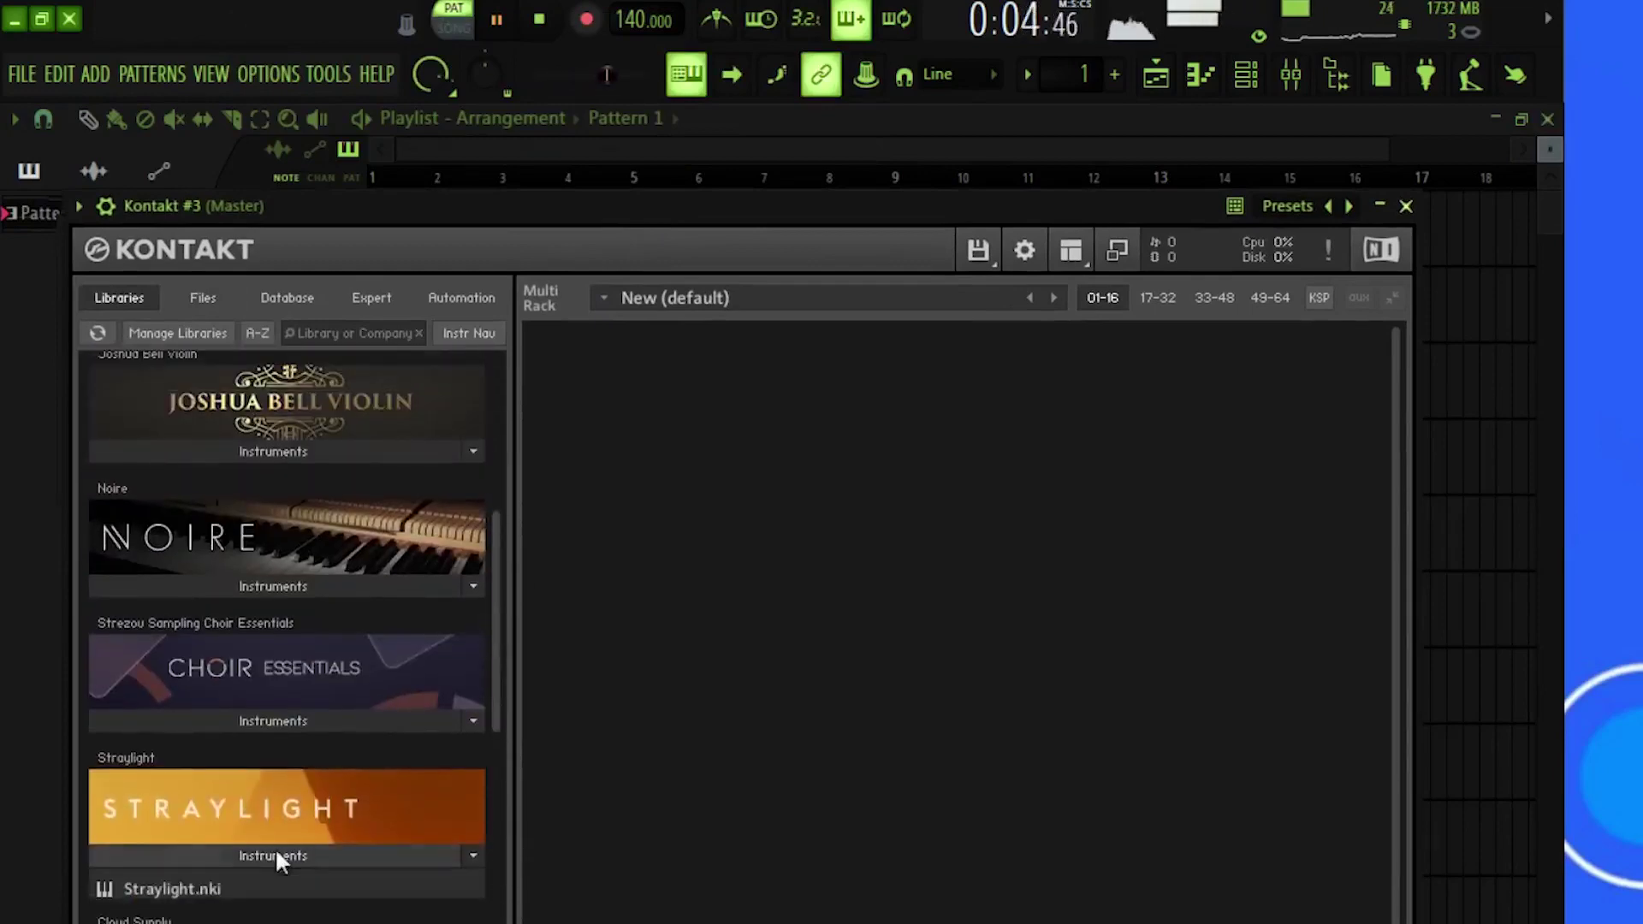
{"action": "left_click_drag", "start_coordinate": [165, 903], "coordinate": [993, 677]}
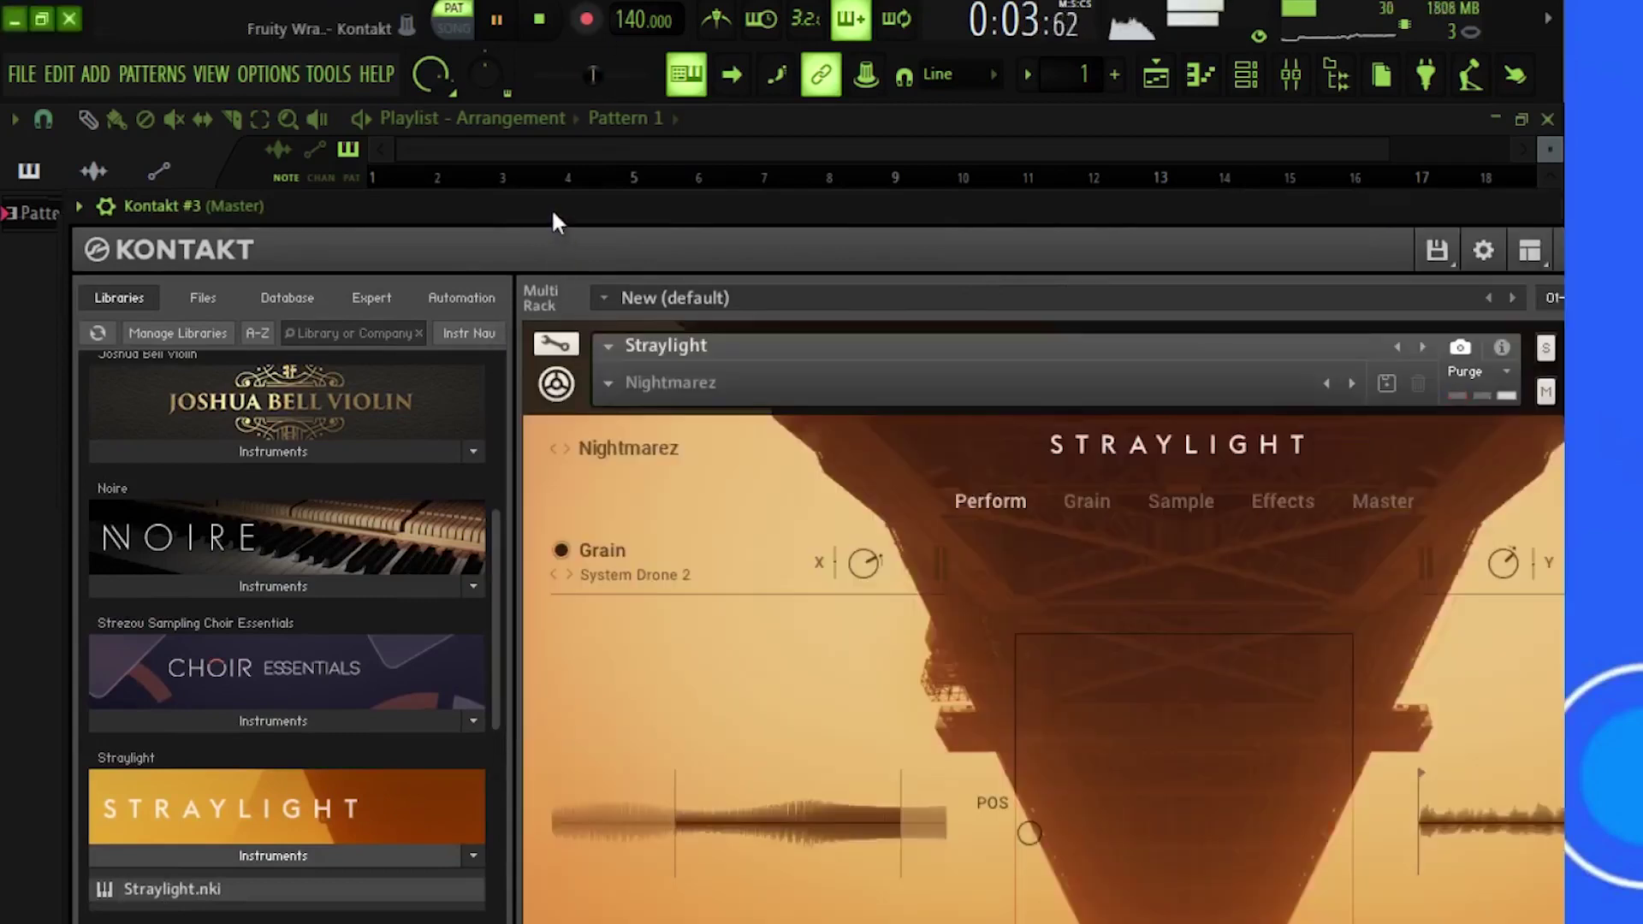
{"action": "left_click_drag", "start_coordinate": [551, 208], "coordinate": [190, 126]}
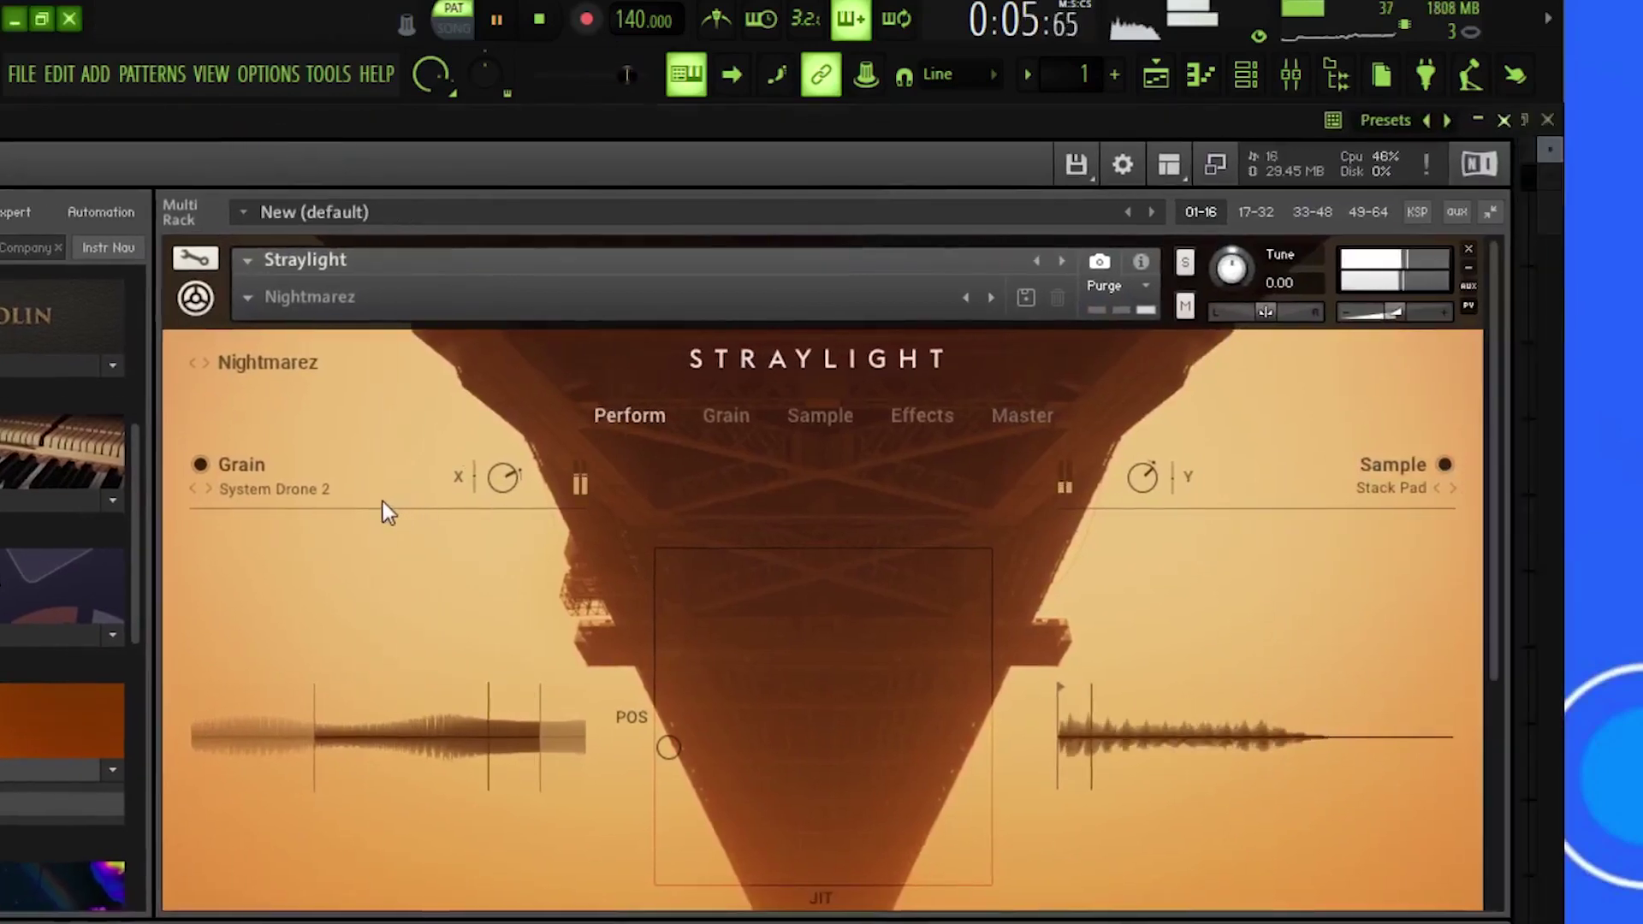
{"action": "left_click", "coordinate": [1503, 121]}
Step: Draw a one-bar A4 note at bar 1 in the Kontakt #3 piano roll and start playback
{"action": "right_click", "coordinate": [326, 419]}
{"action": "left_click", "coordinate": [346, 423]}
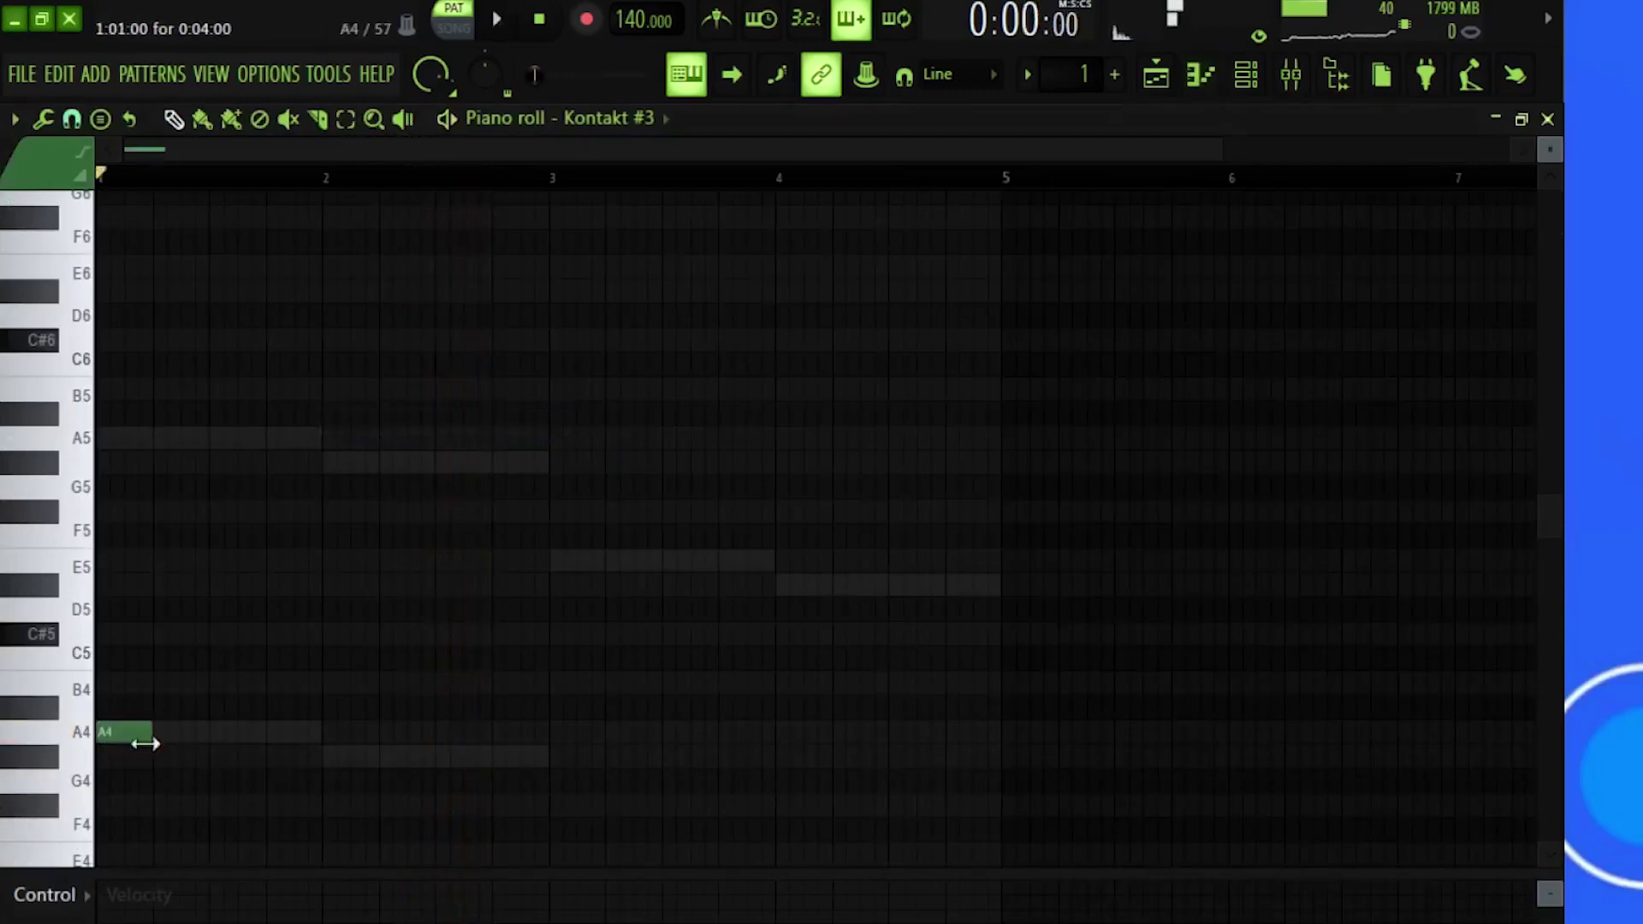
{"action": "key", "text": "space"}
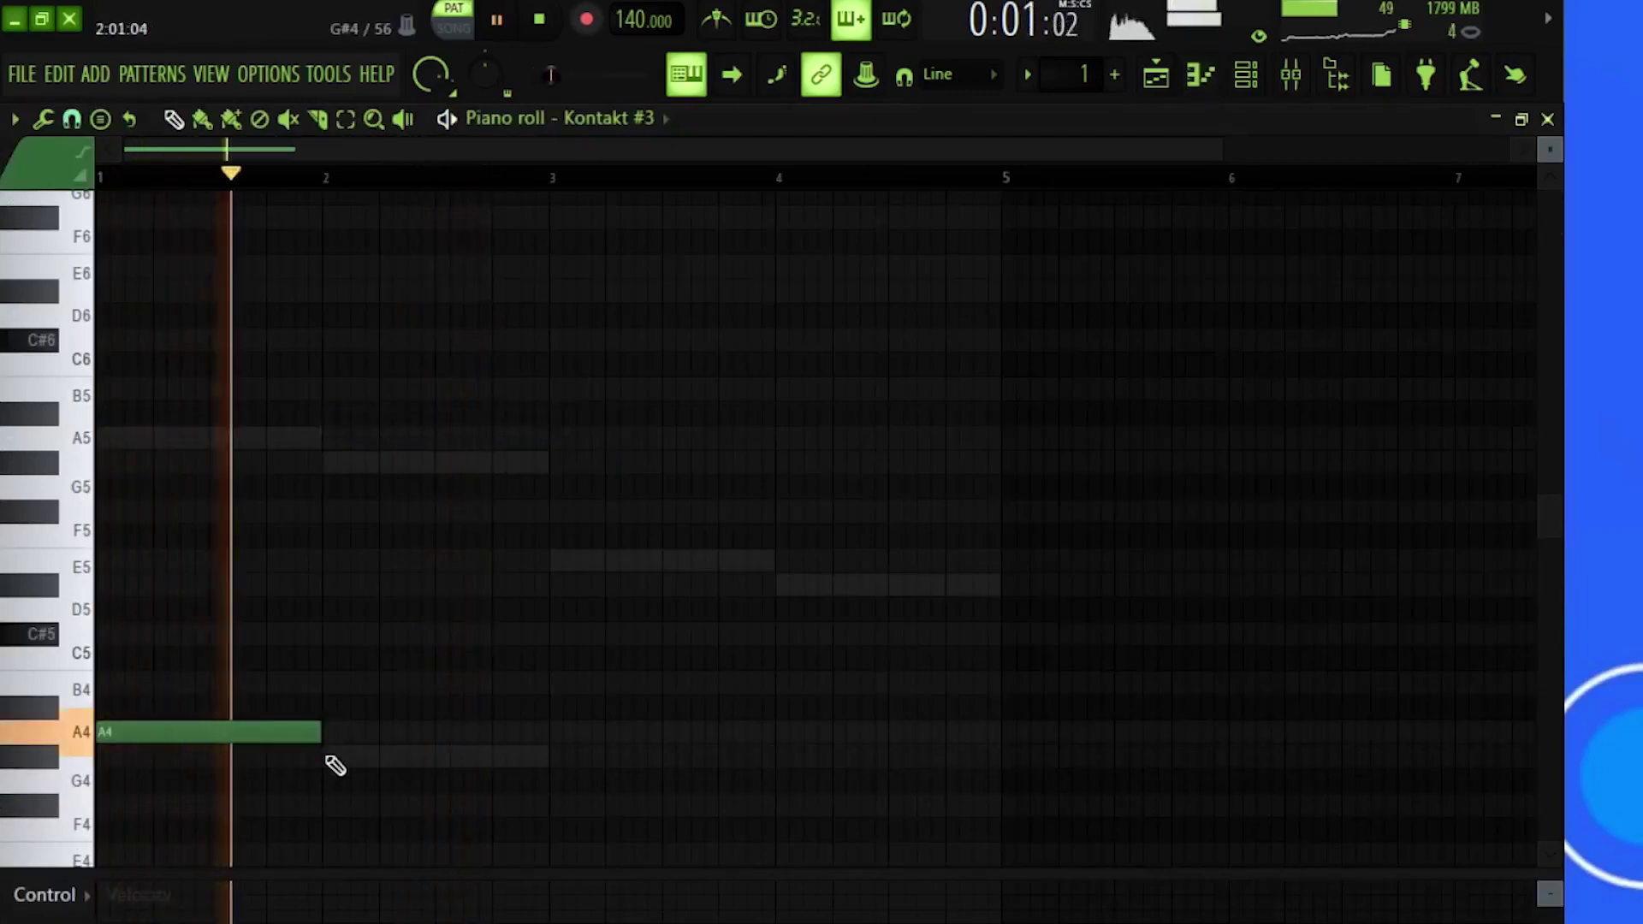
Step: Try a second note at bar 3, with both notes stretched to two bars and the second lowered to G#4, and delete it
{"action": "left_click", "coordinate": [568, 736]}
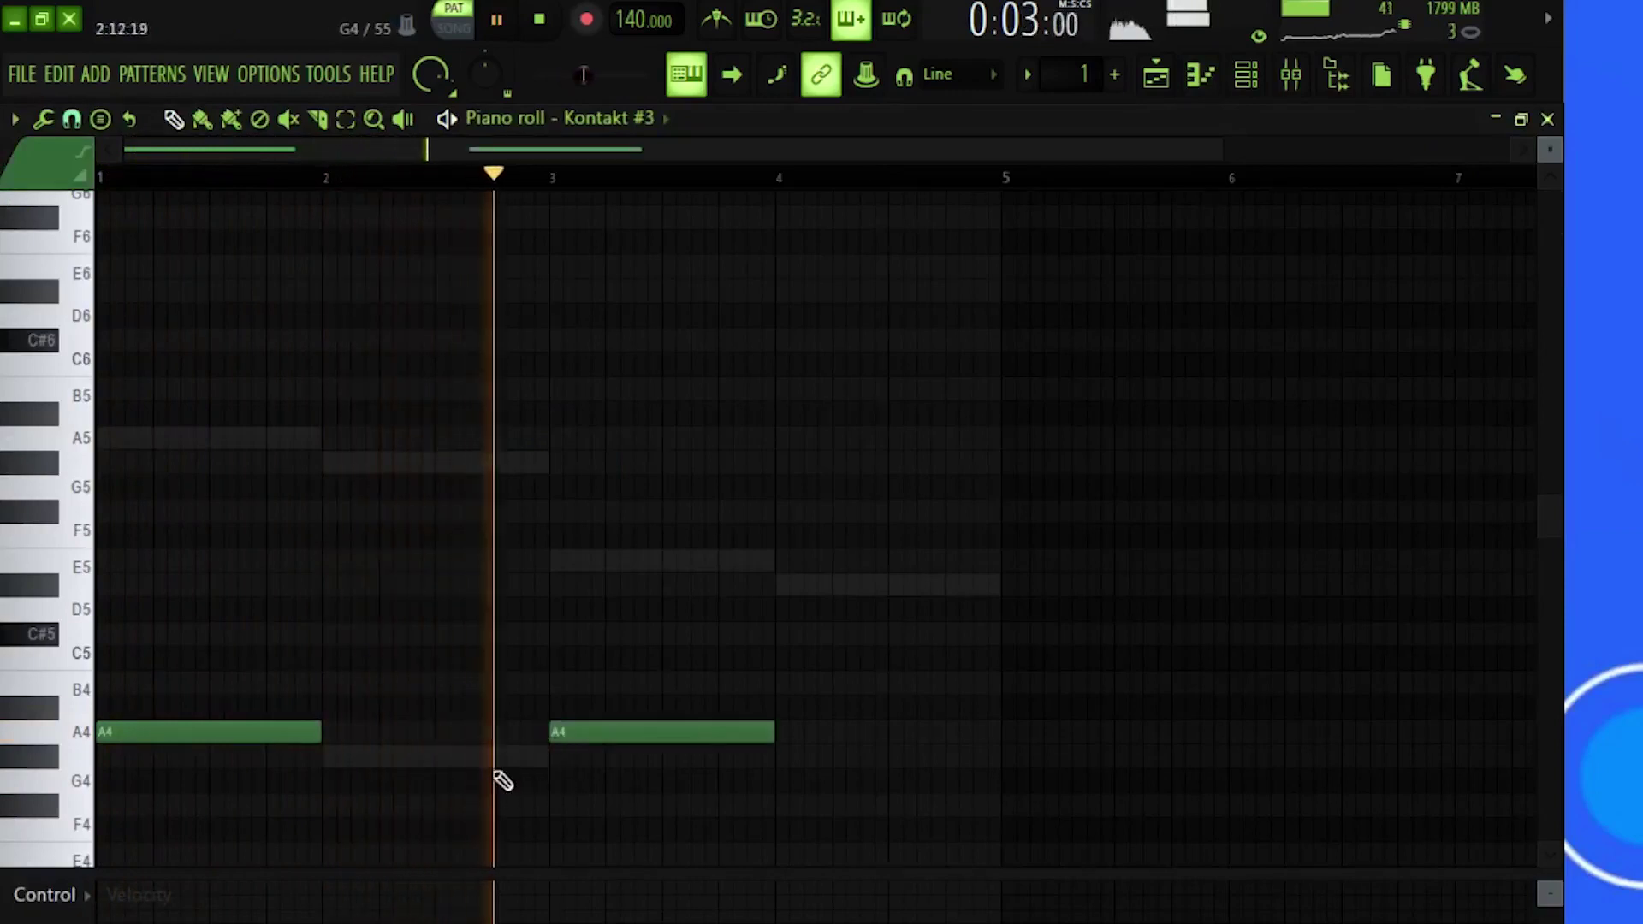
{"action": "left_click_drag", "start_coordinate": [267, 652], "coordinate": [556, 783]}
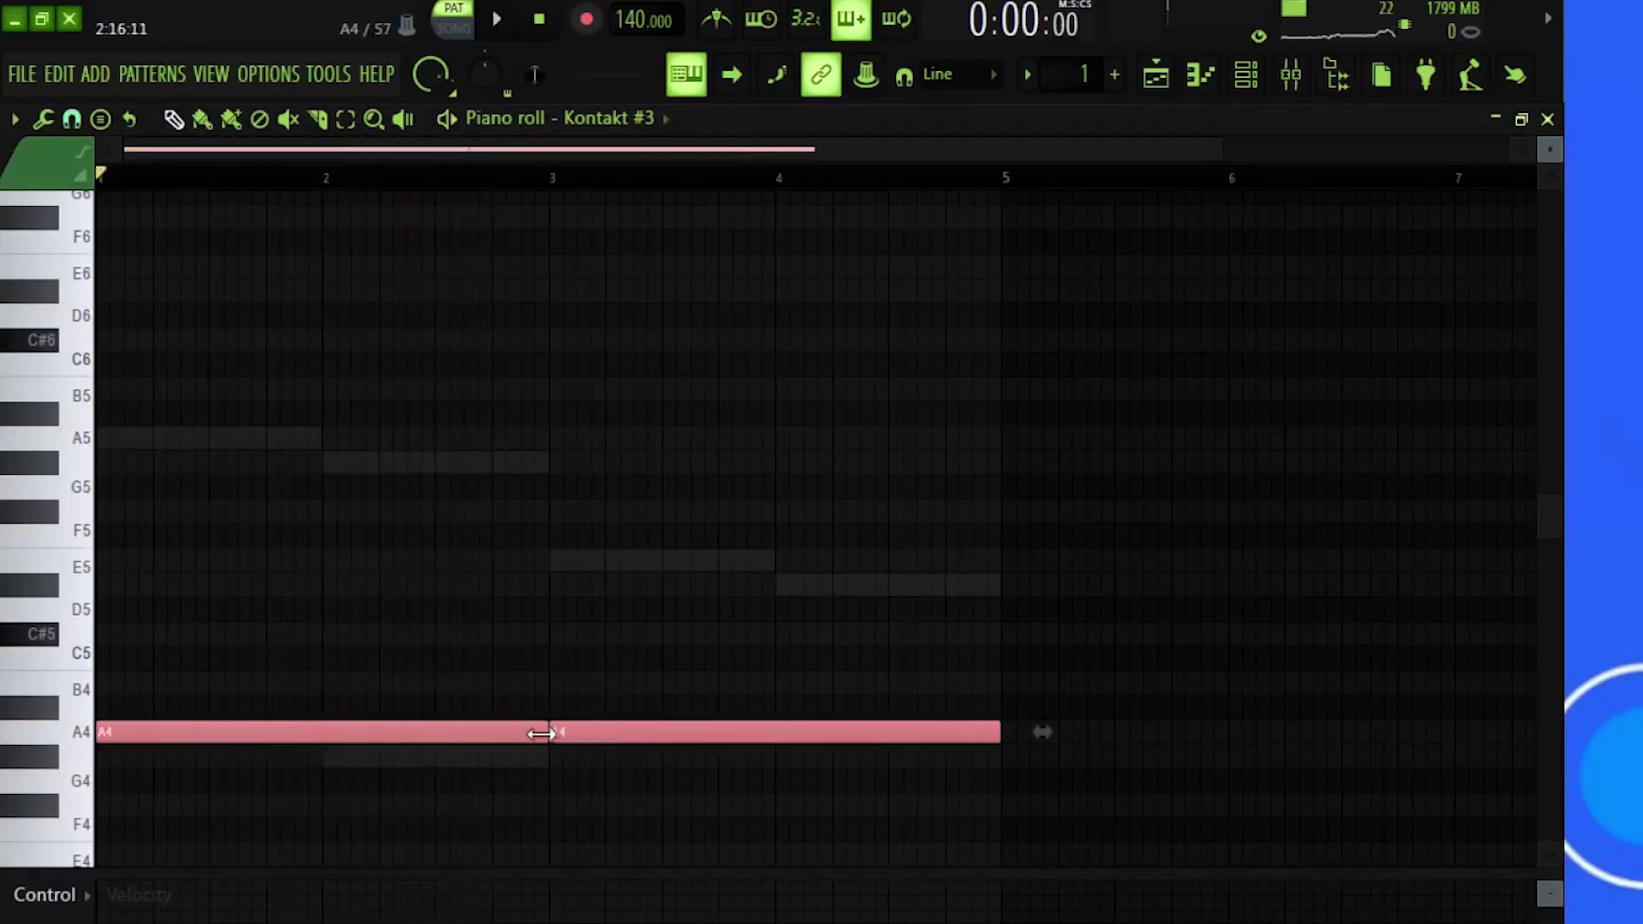
{"action": "left_click", "coordinate": [550, 789]}
{"action": "key", "text": "space"}
{"action": "left_click_drag", "start_coordinate": [587, 731], "coordinate": [580, 761]}
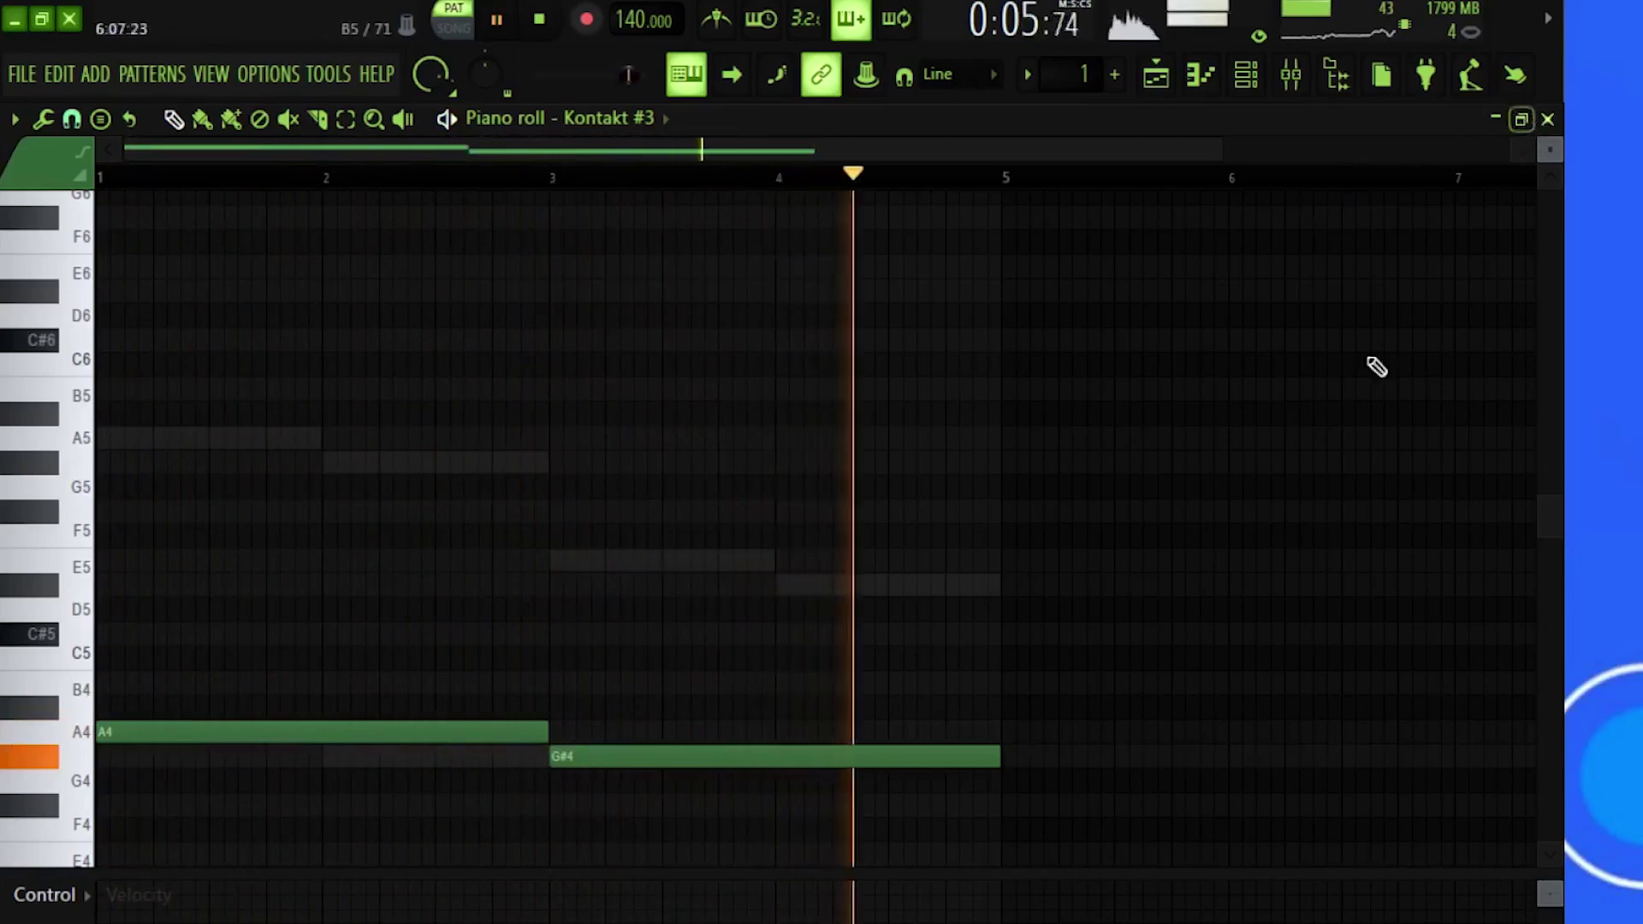
{"action": "right_click", "coordinate": [637, 756]}
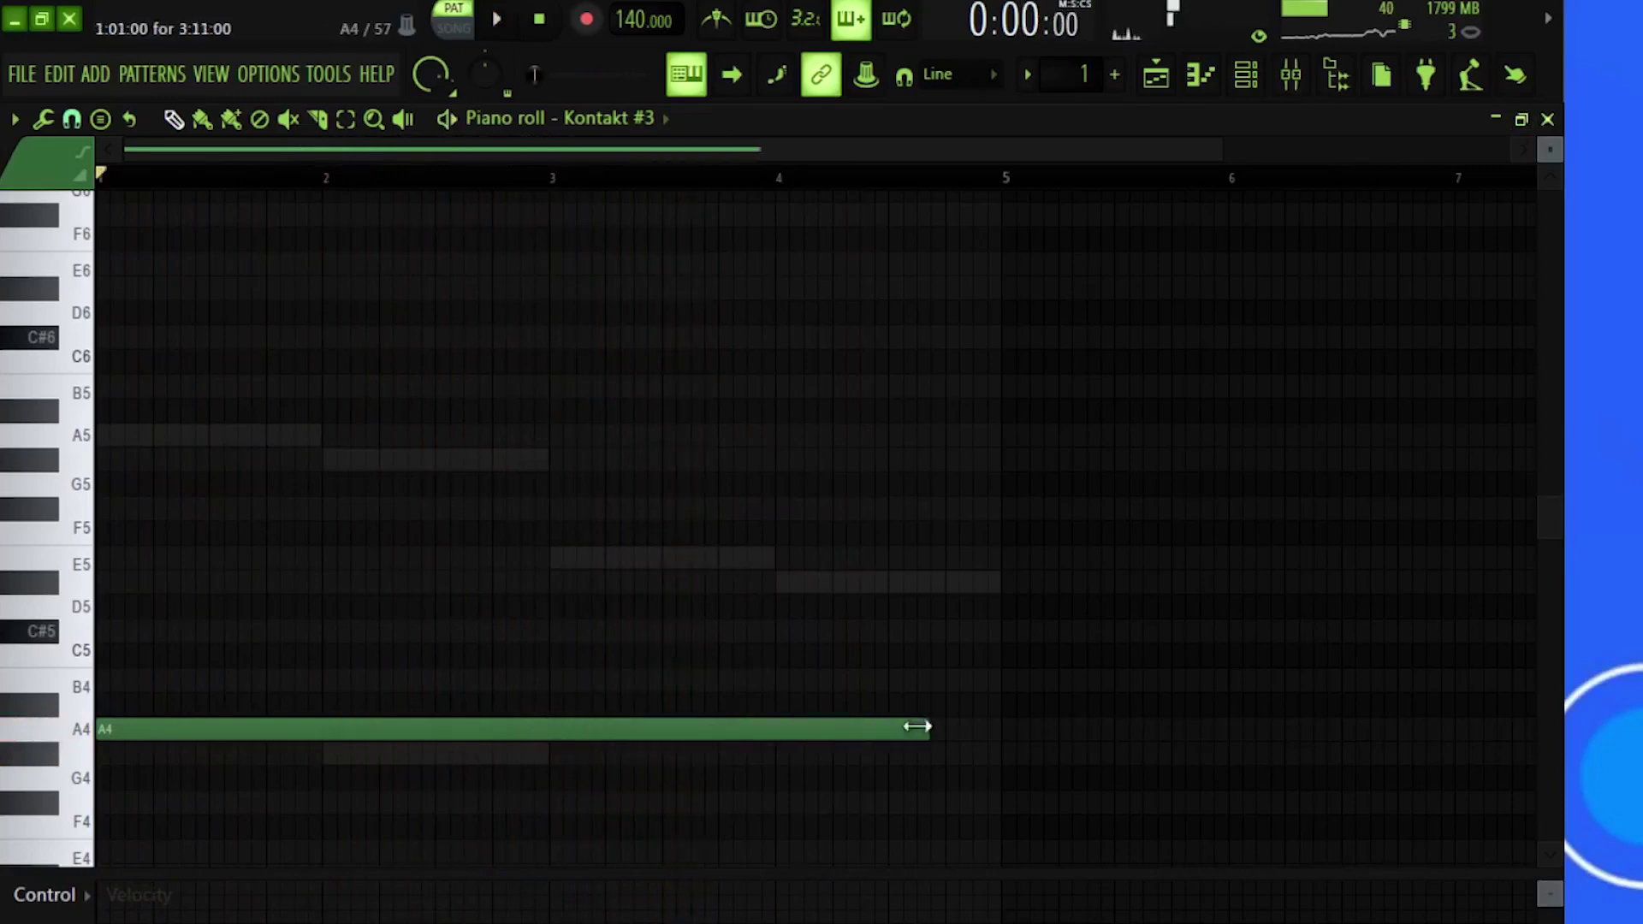
Step: Stretch the A4 note to the full four bars, play it back, and close the piano roll
{"action": "left_click_drag", "start_coordinate": [917, 726], "coordinate": [1002, 726]}
{"action": "key", "text": "space"}
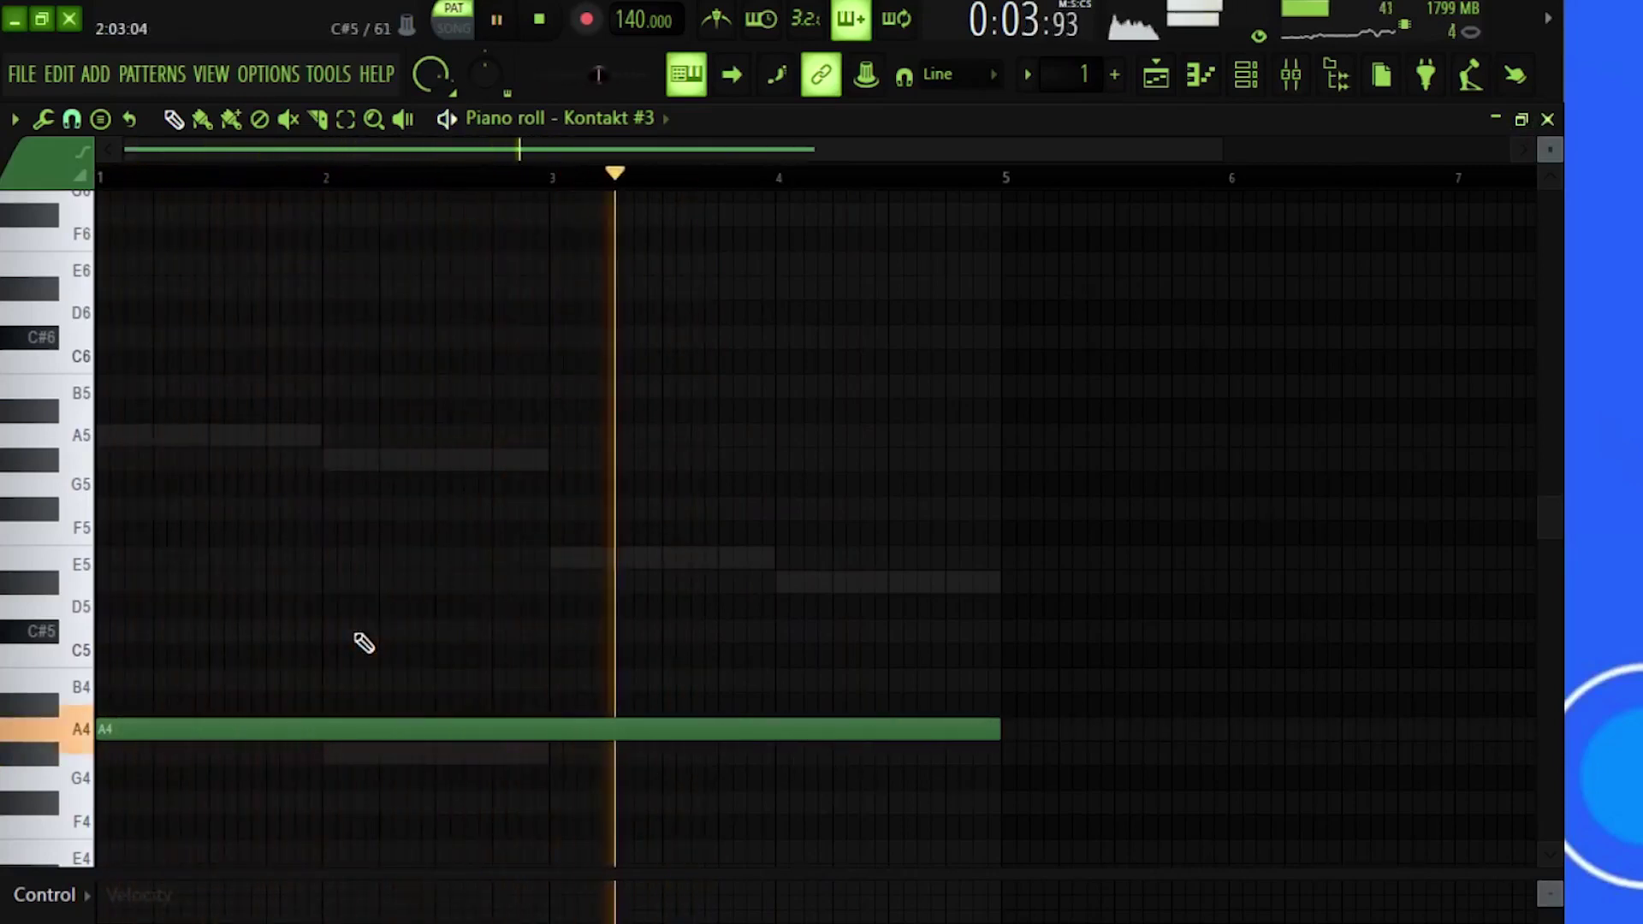
{"action": "left_click", "coordinate": [1547, 119]}
Step: Add another Kontakt channel, load 04 Violins Flageolet from Orchestral Essentials 2, raise its volume to maximum, and close the plugin window
{"action": "left_click", "coordinate": [243, 489]}
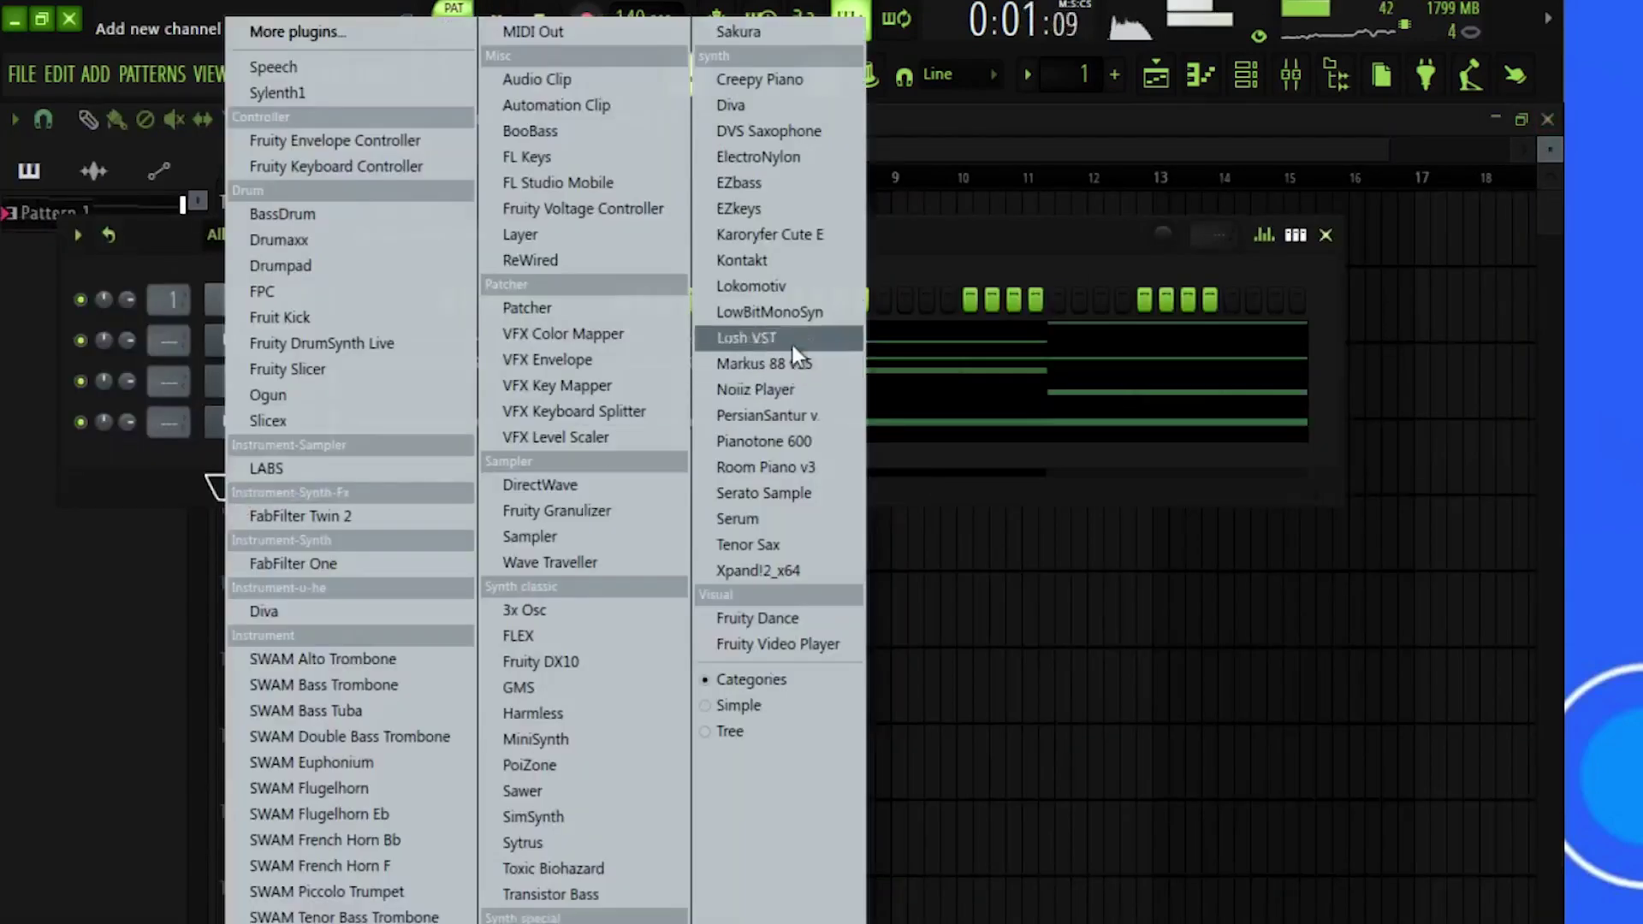
{"action": "left_click", "coordinate": [792, 259]}
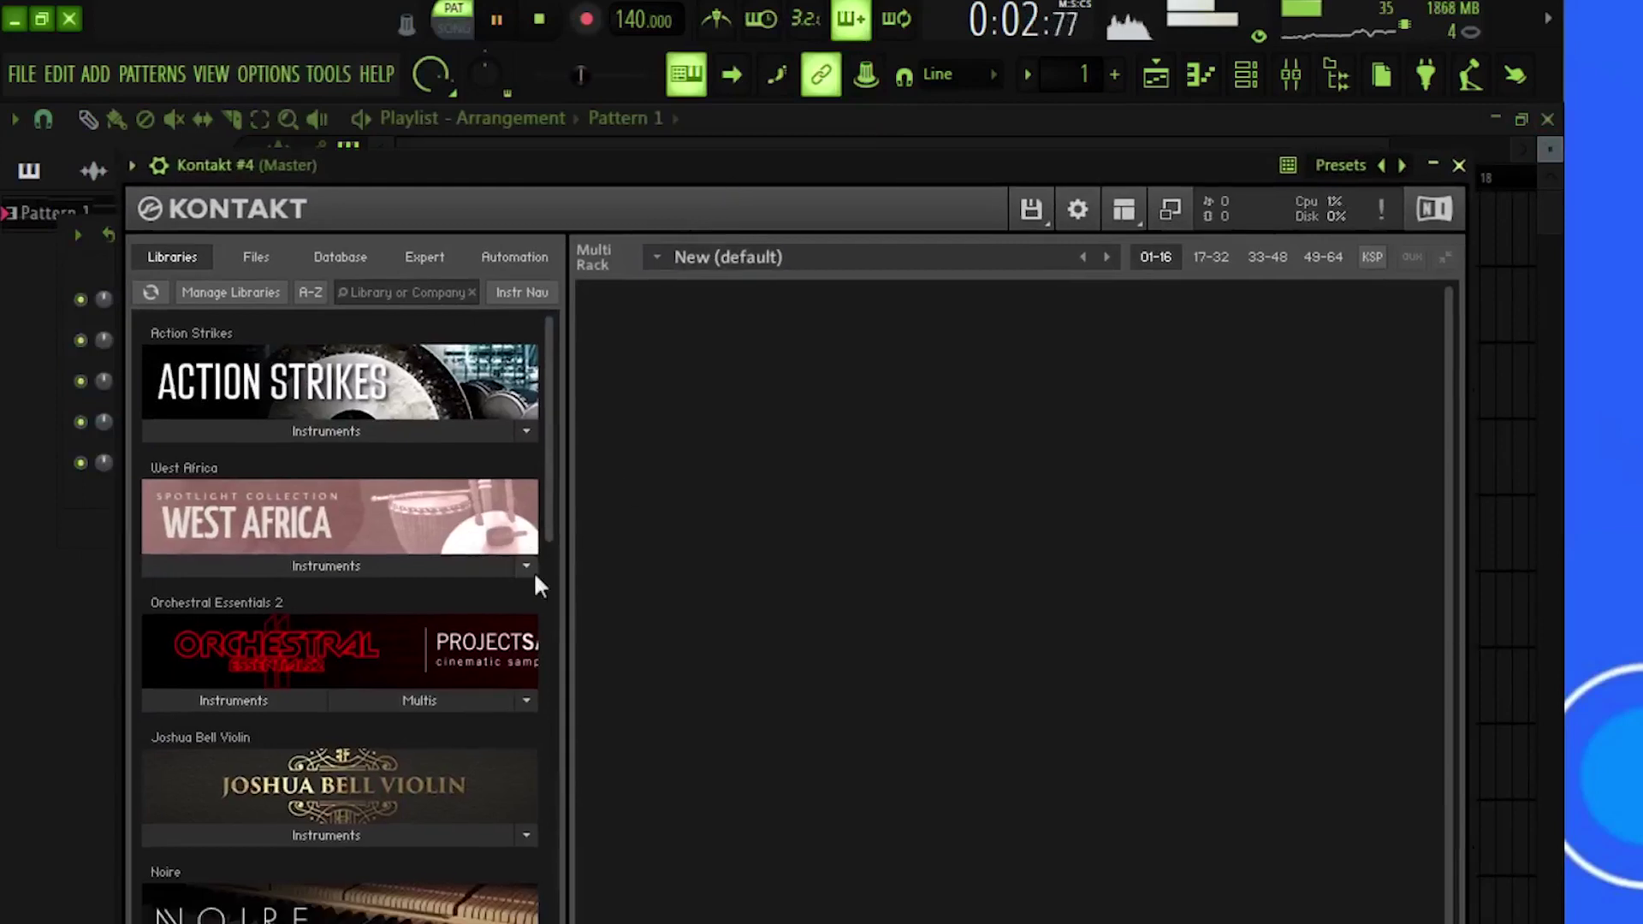
{"action": "scroll", "coordinate": [539, 569], "scroll_direction": "down", "scroll_amount": 3}
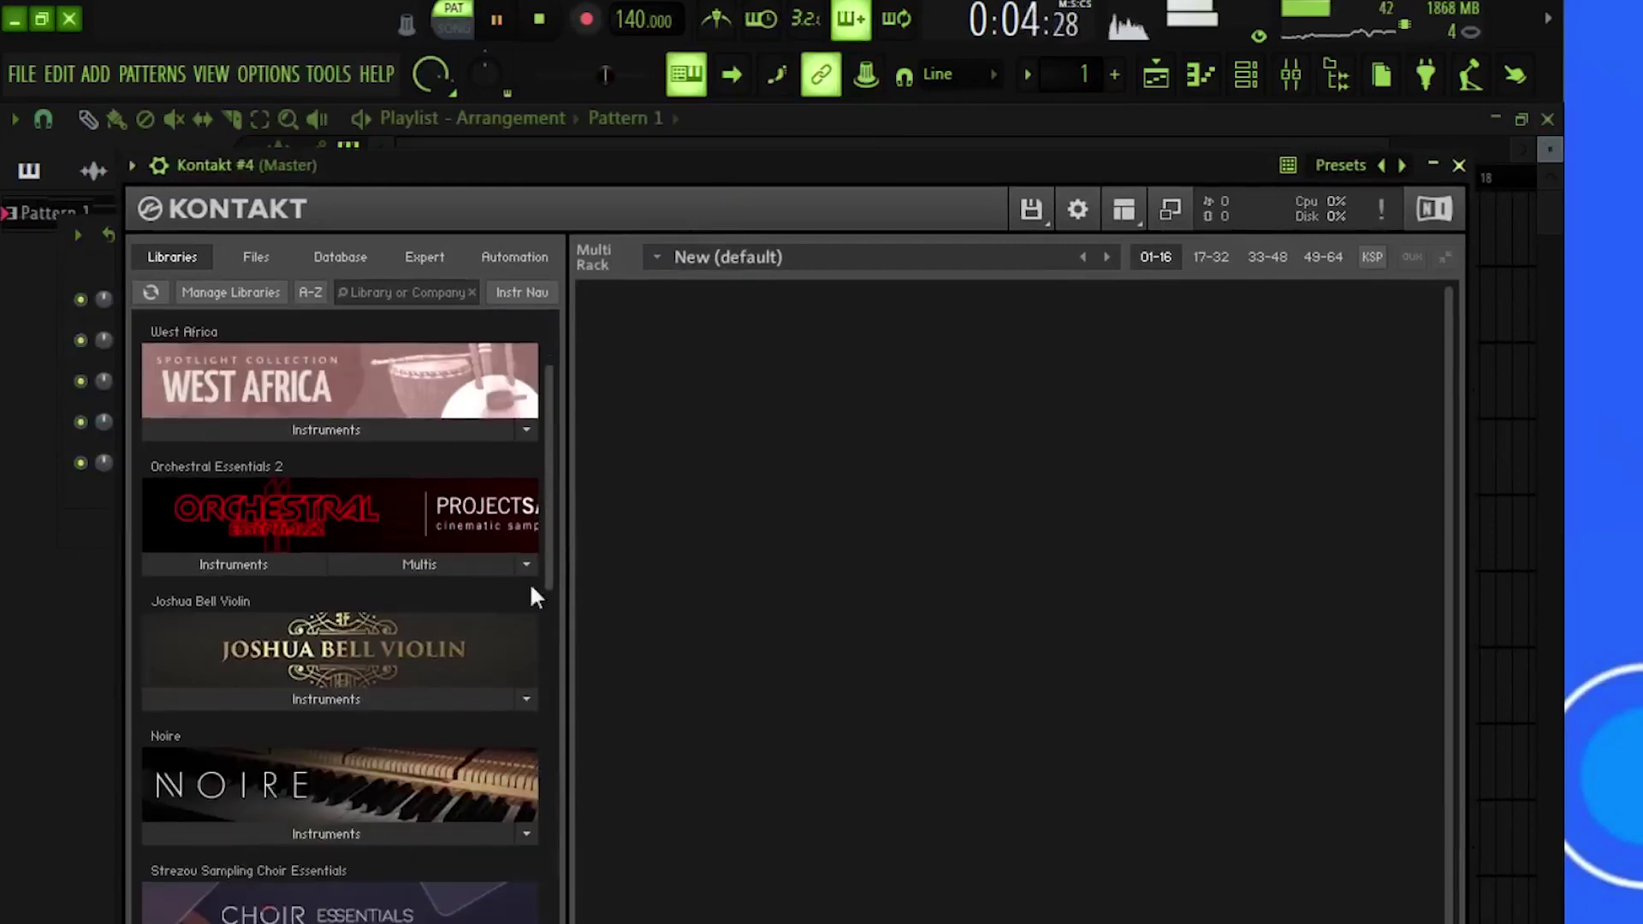
{"action": "left_click", "coordinate": [265, 567]}
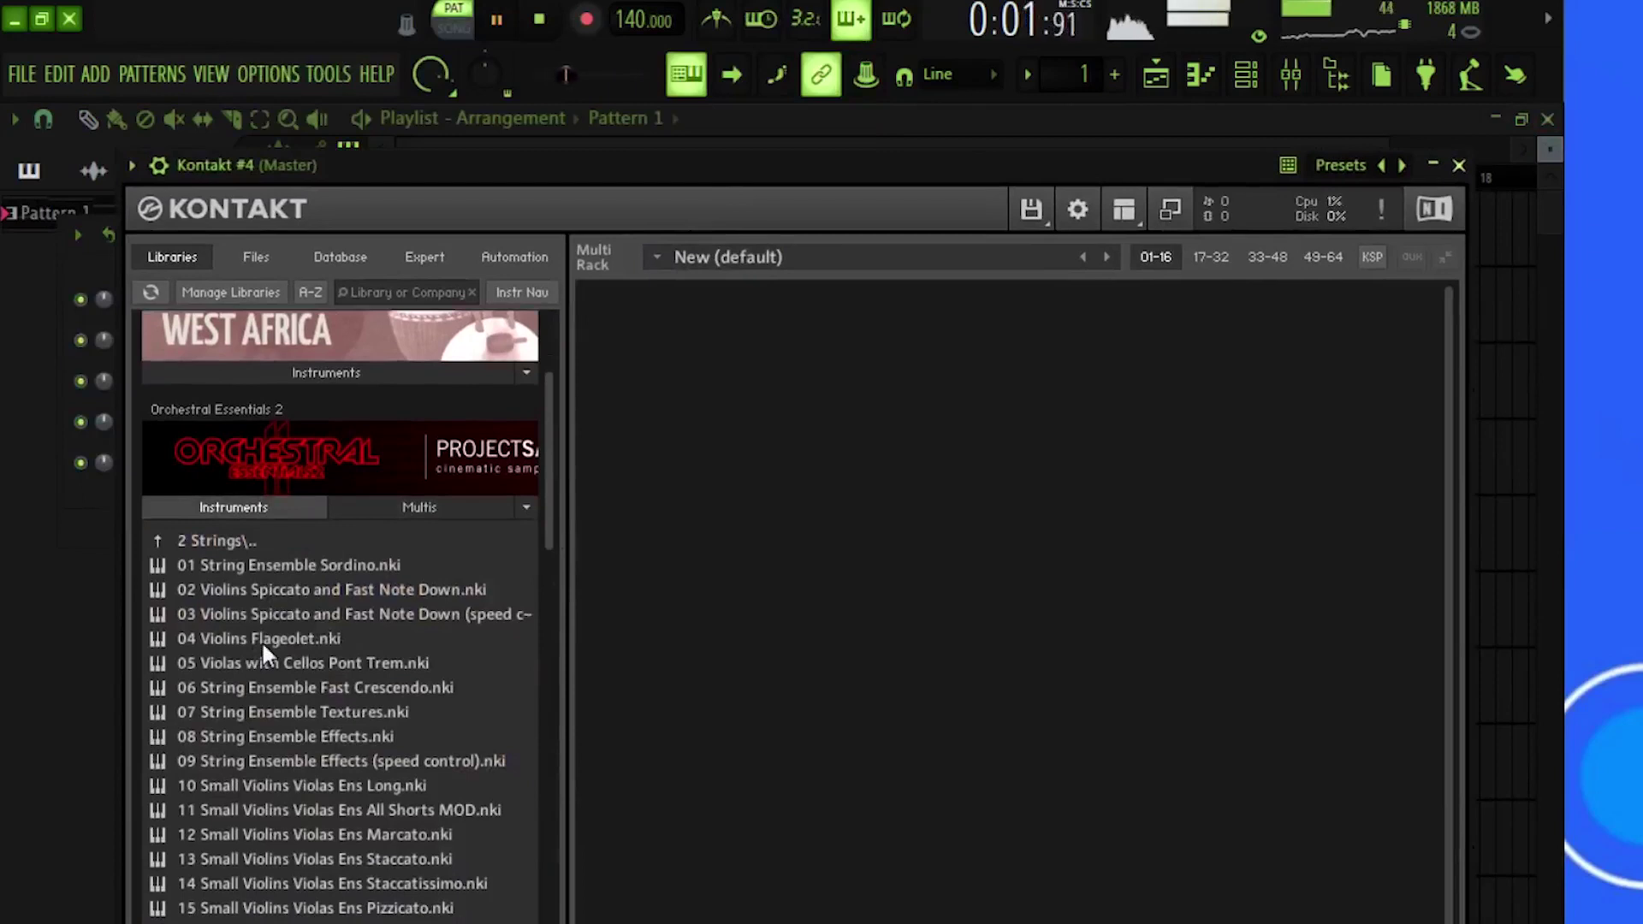
{"action": "left_click_drag", "start_coordinate": [260, 641], "coordinate": [974, 638]}
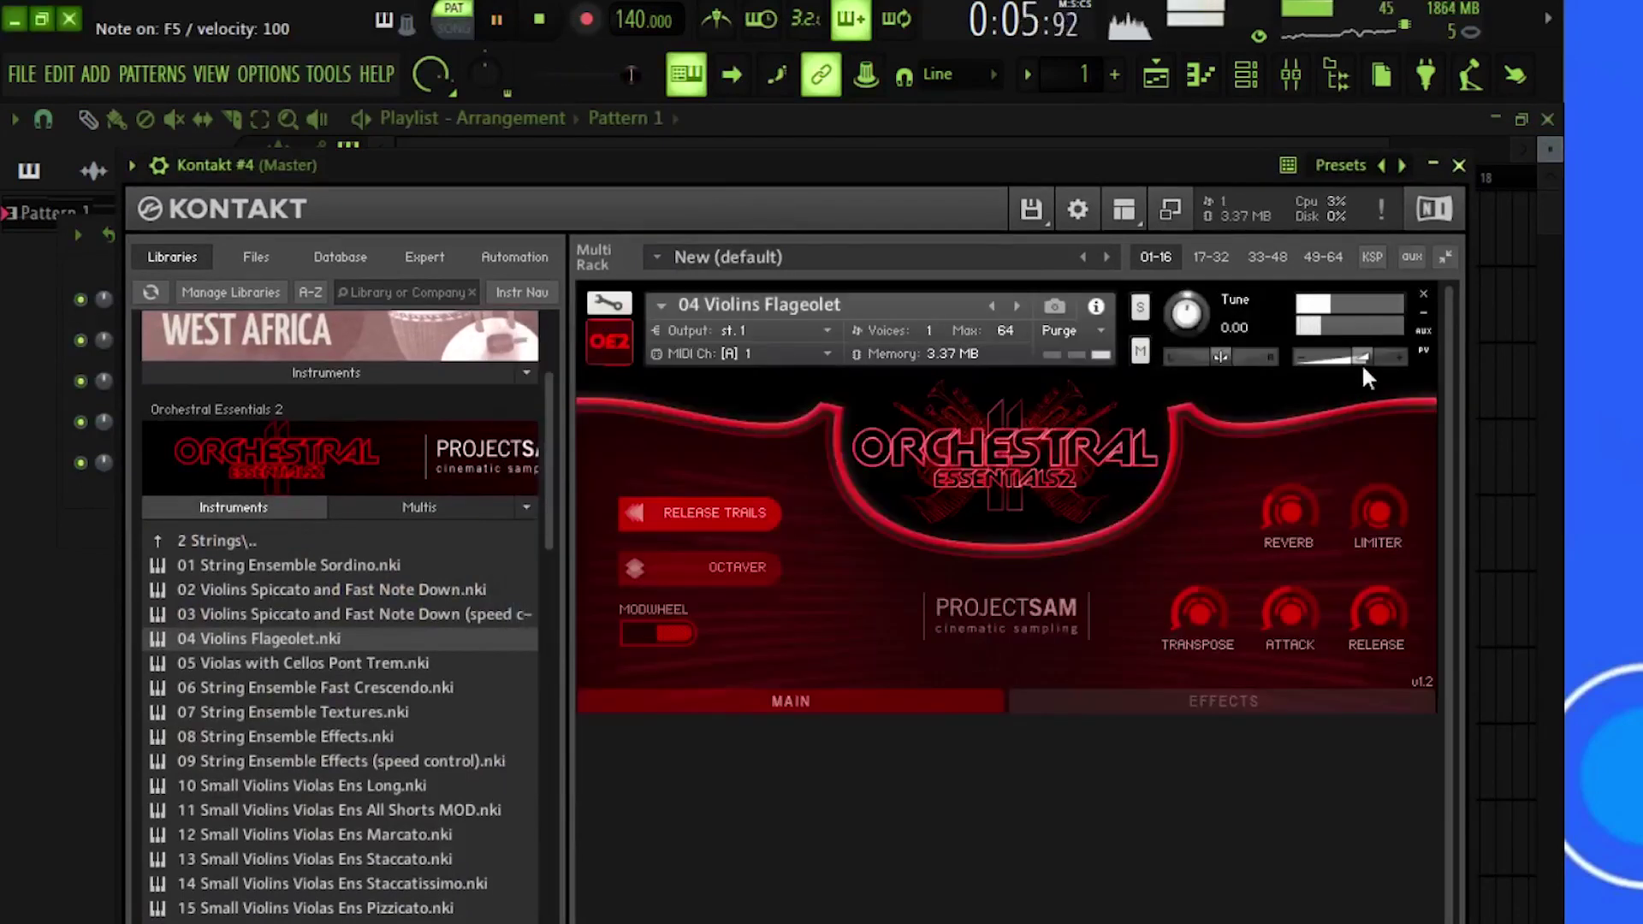
{"action": "left_click_drag", "start_coordinate": [1369, 358], "coordinate": [1470, 366]}
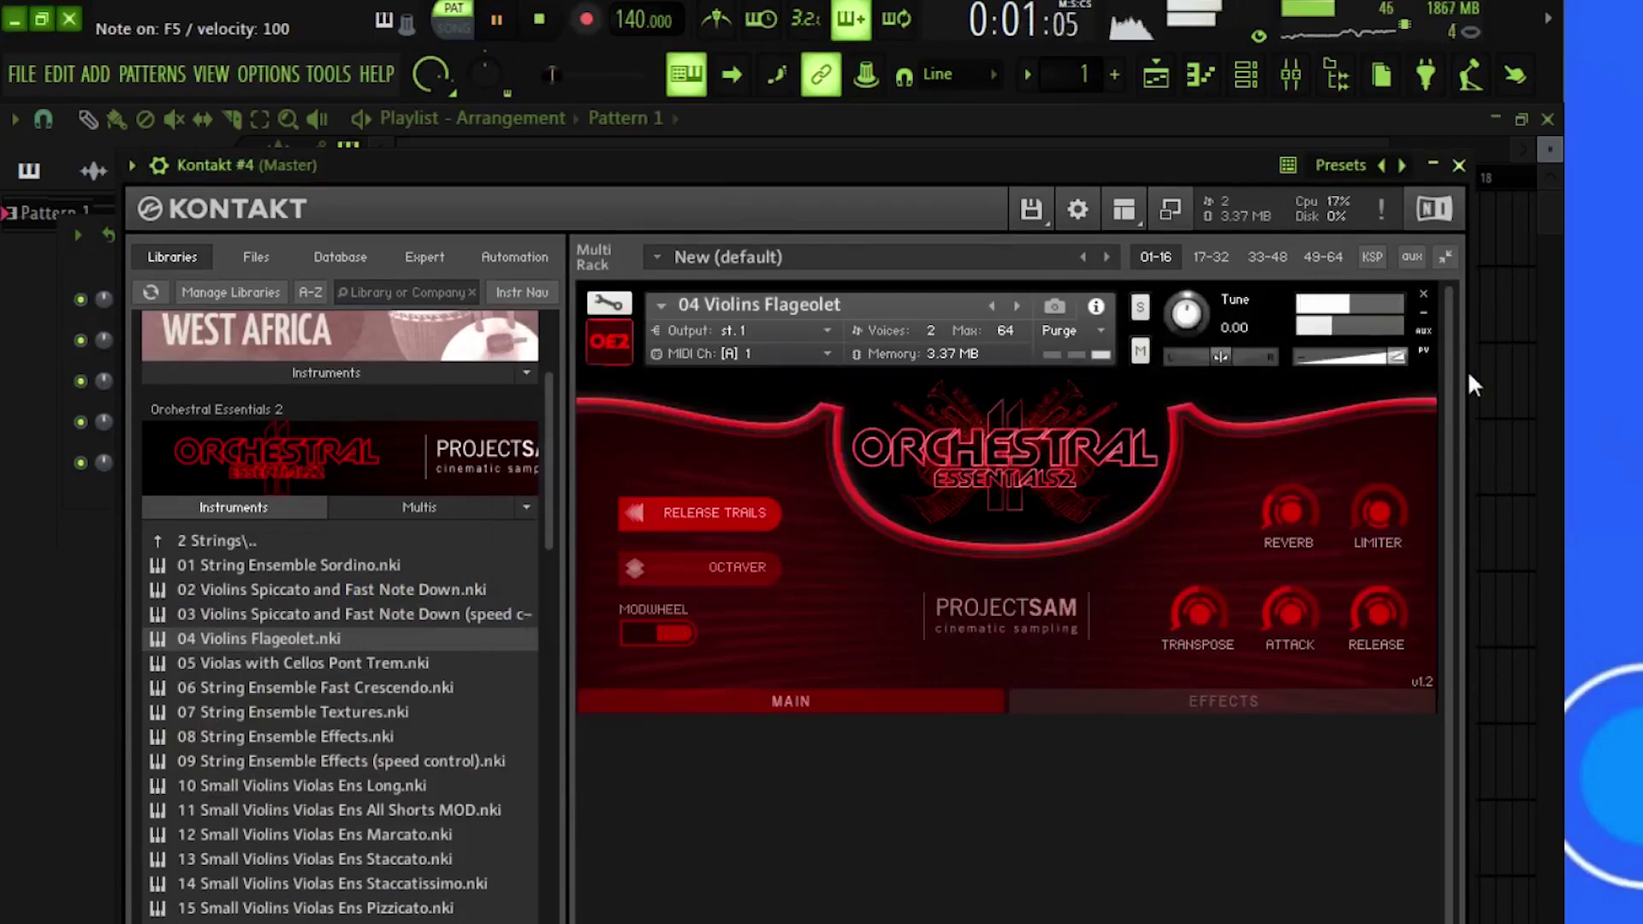
{"action": "left_click", "coordinate": [1458, 165]}
Step: Draw a four-bar A5 note from bar 1 in the Kontakt #4 piano roll and play it back
{"action": "right_click", "coordinate": [261, 469]}
{"action": "left_click", "coordinate": [342, 460]}
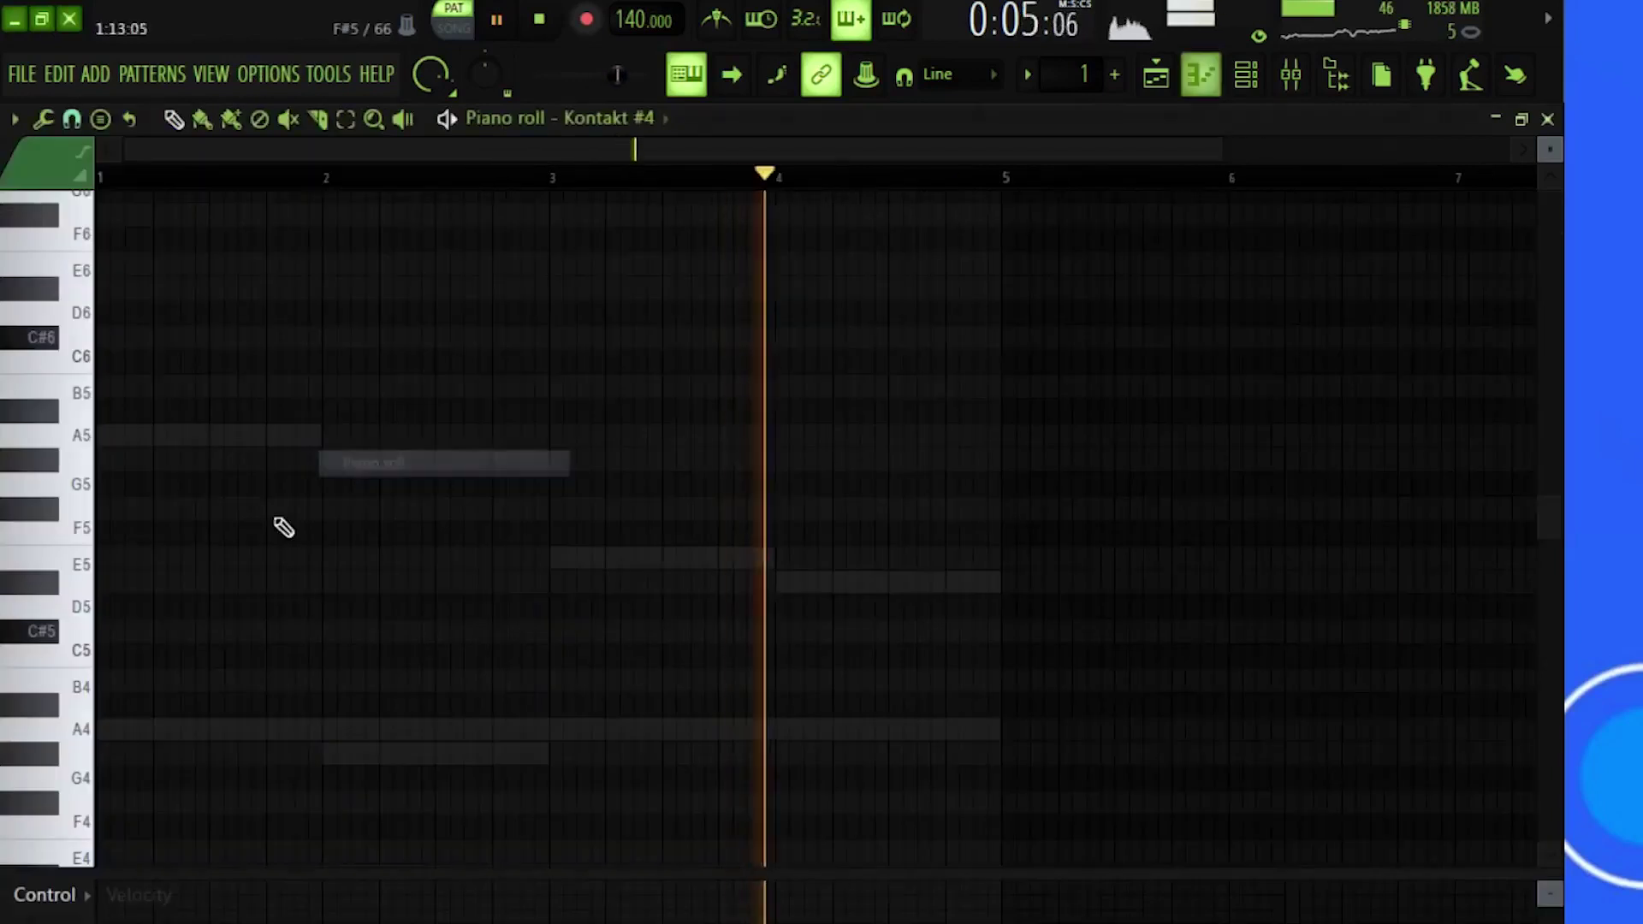
{"action": "key", "text": "space"}
{"action": "left_click", "coordinate": [89, 434]}
{"action": "key", "text": "space"}
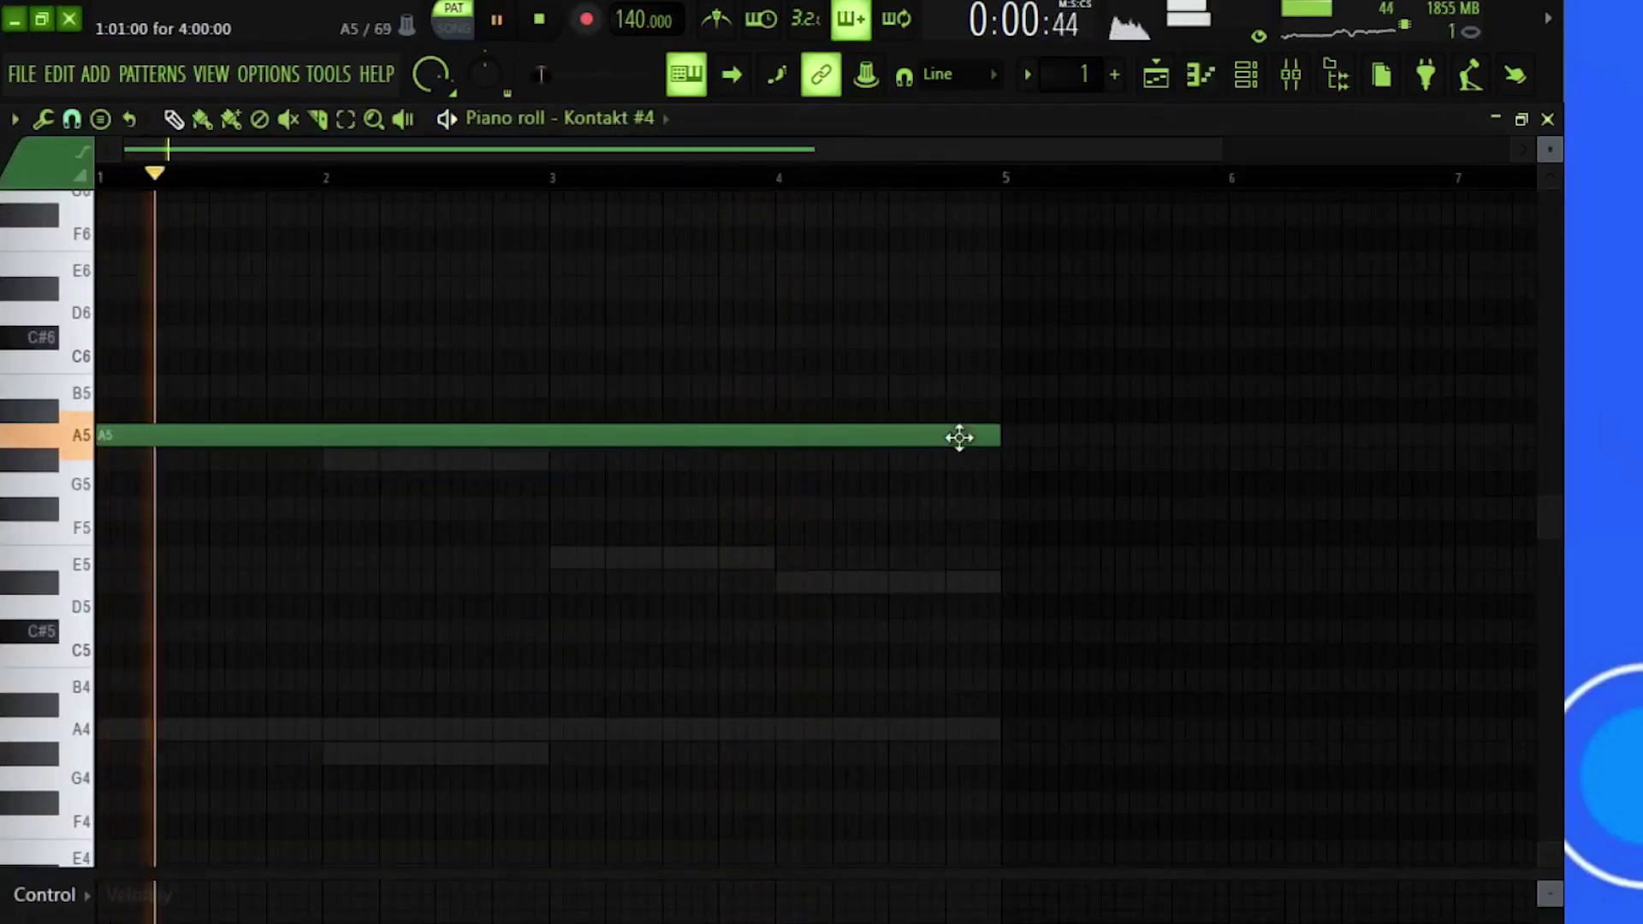
Step: Shorten the A5 note to one bar and add one-bar G#5, E5 and D#5 notes in bars 2 to 4
{"action": "key", "text": "space"}
{"action": "left_click_drag", "start_coordinate": [999, 440], "coordinate": [417, 434]}
{"action": "key", "text": "space"}
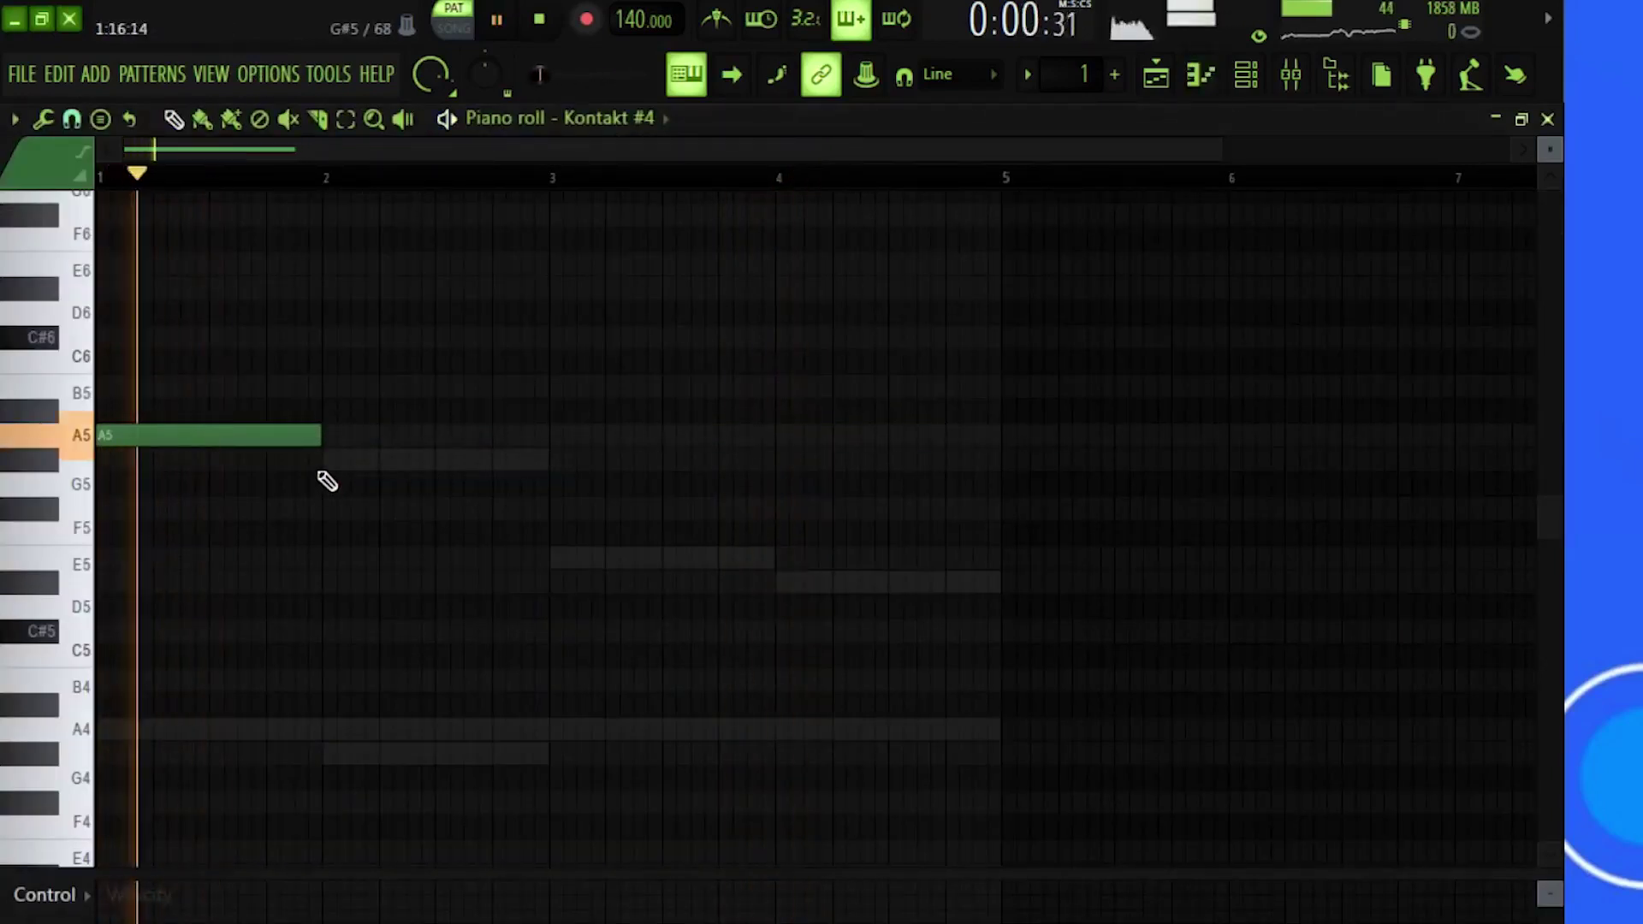
{"action": "left_click", "coordinate": [332, 460]}
{"action": "left_click", "coordinate": [557, 558]}
{"action": "left_click", "coordinate": [788, 584]}
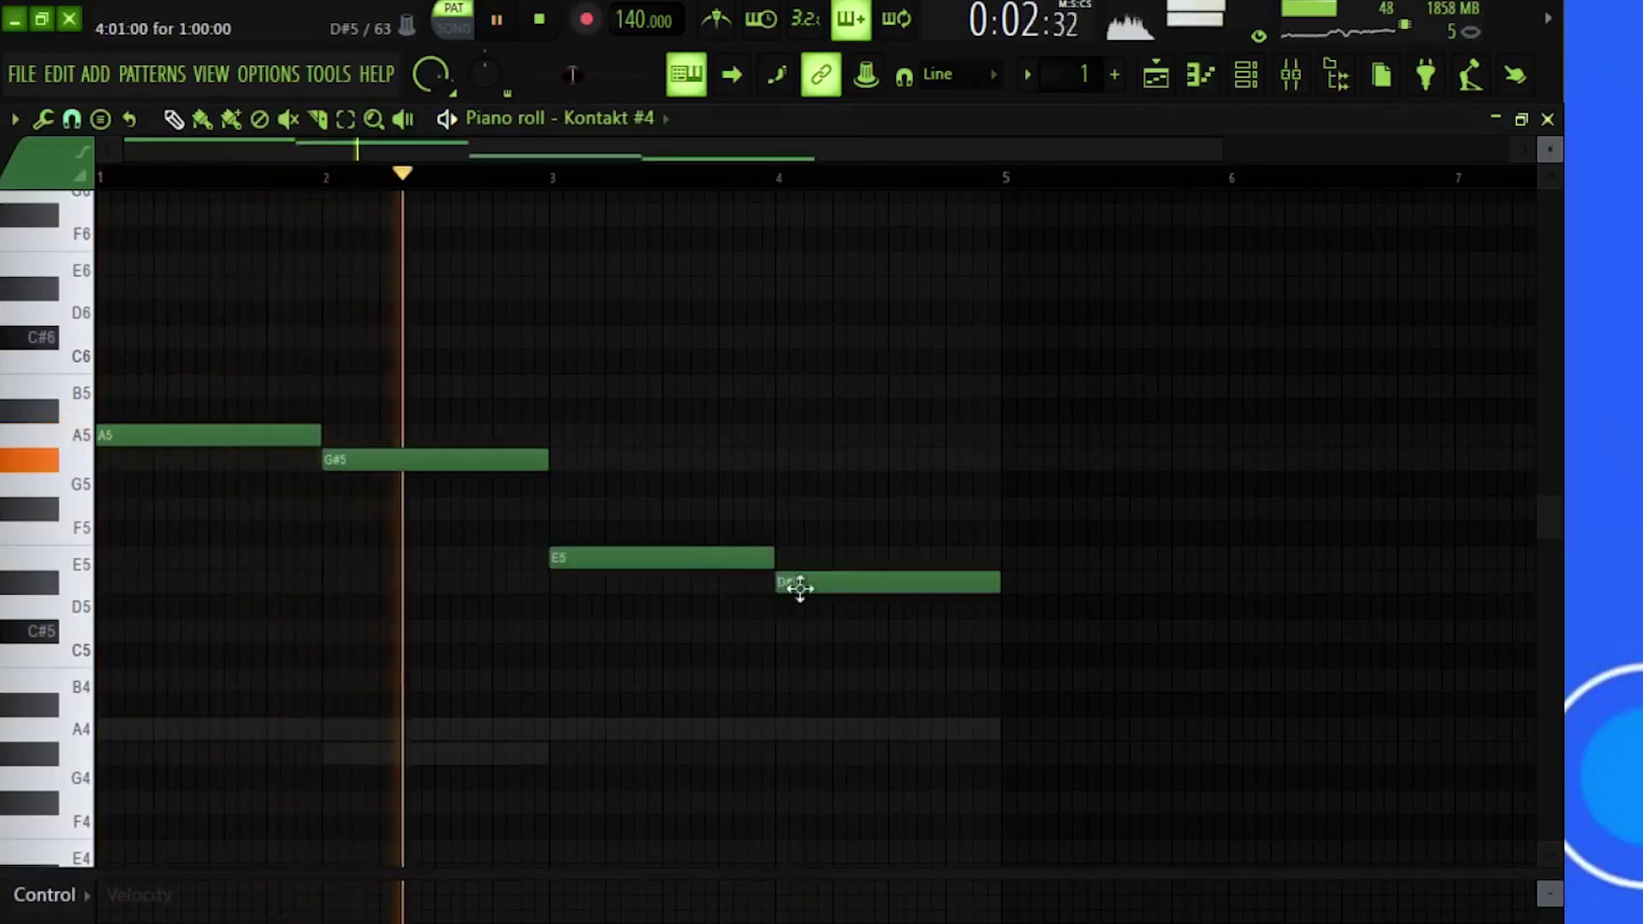
Step: Raise all four notes by one octave, first the pair in bars 3 and 4 and then the pair in bars 1 and 2
{"action": "left_click_drag", "start_coordinate": [843, 526], "coordinate": [631, 681]}
{"action": "key", "text": "ctrl+Up"}
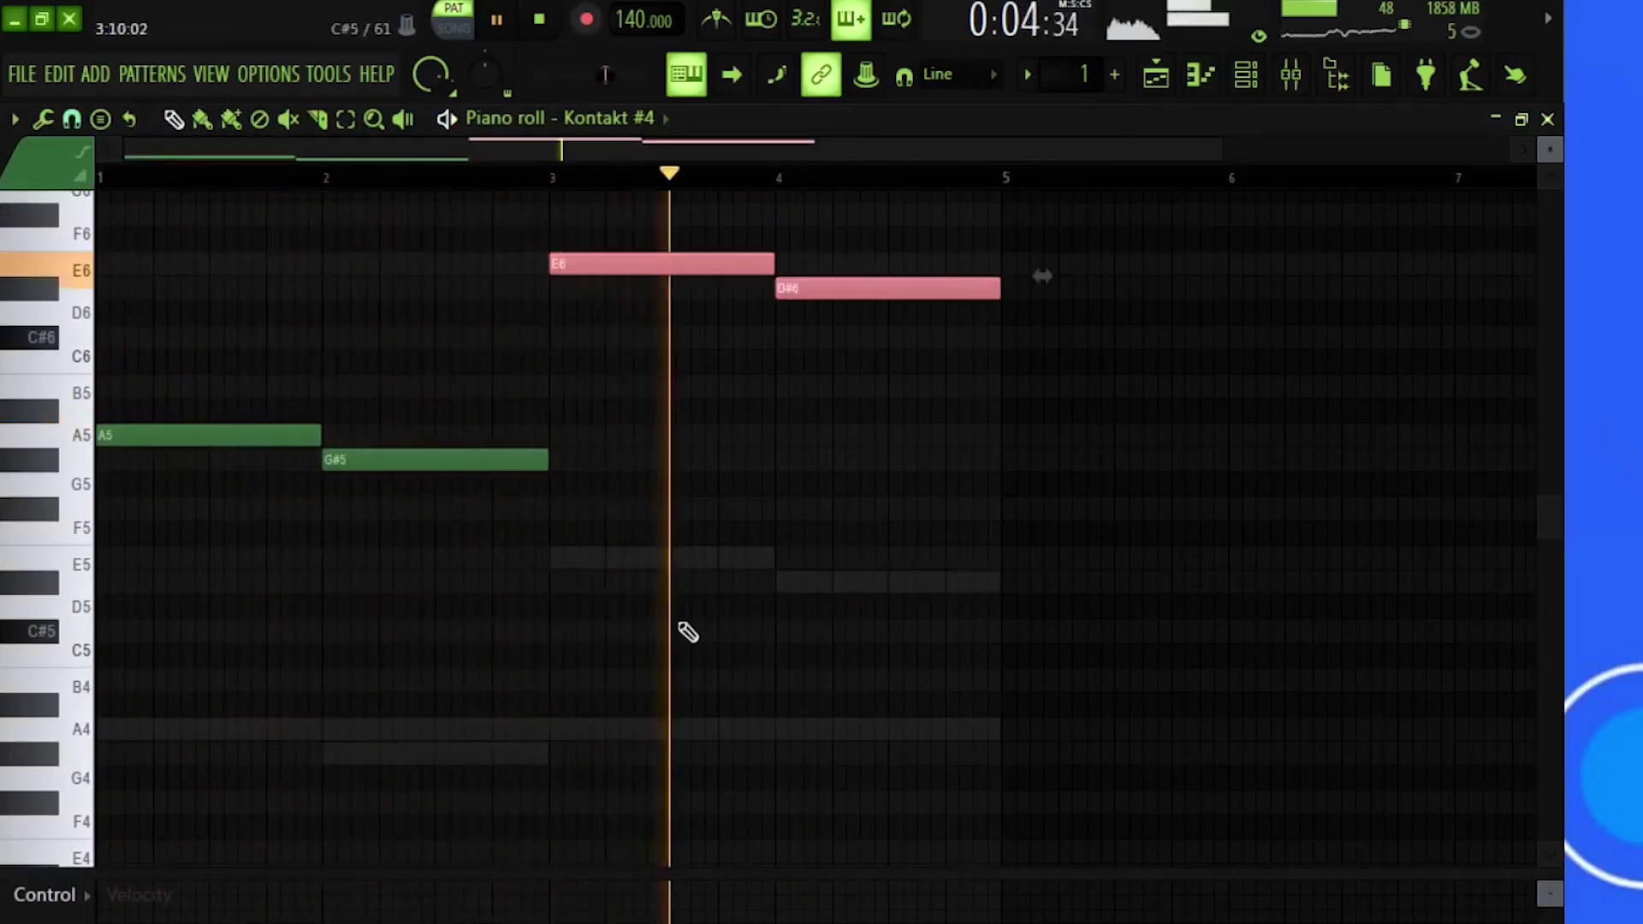
{"action": "scroll", "coordinate": [684, 628], "scroll_direction": "up", "scroll_amount": 3}
{"action": "right_click", "coordinate": [693, 654]}
{"action": "left_click_drag", "start_coordinate": [532, 622], "coordinate": [265, 734]}
{"action": "key", "text": "ctrl+Up"}
{"action": "key", "text": "space"}
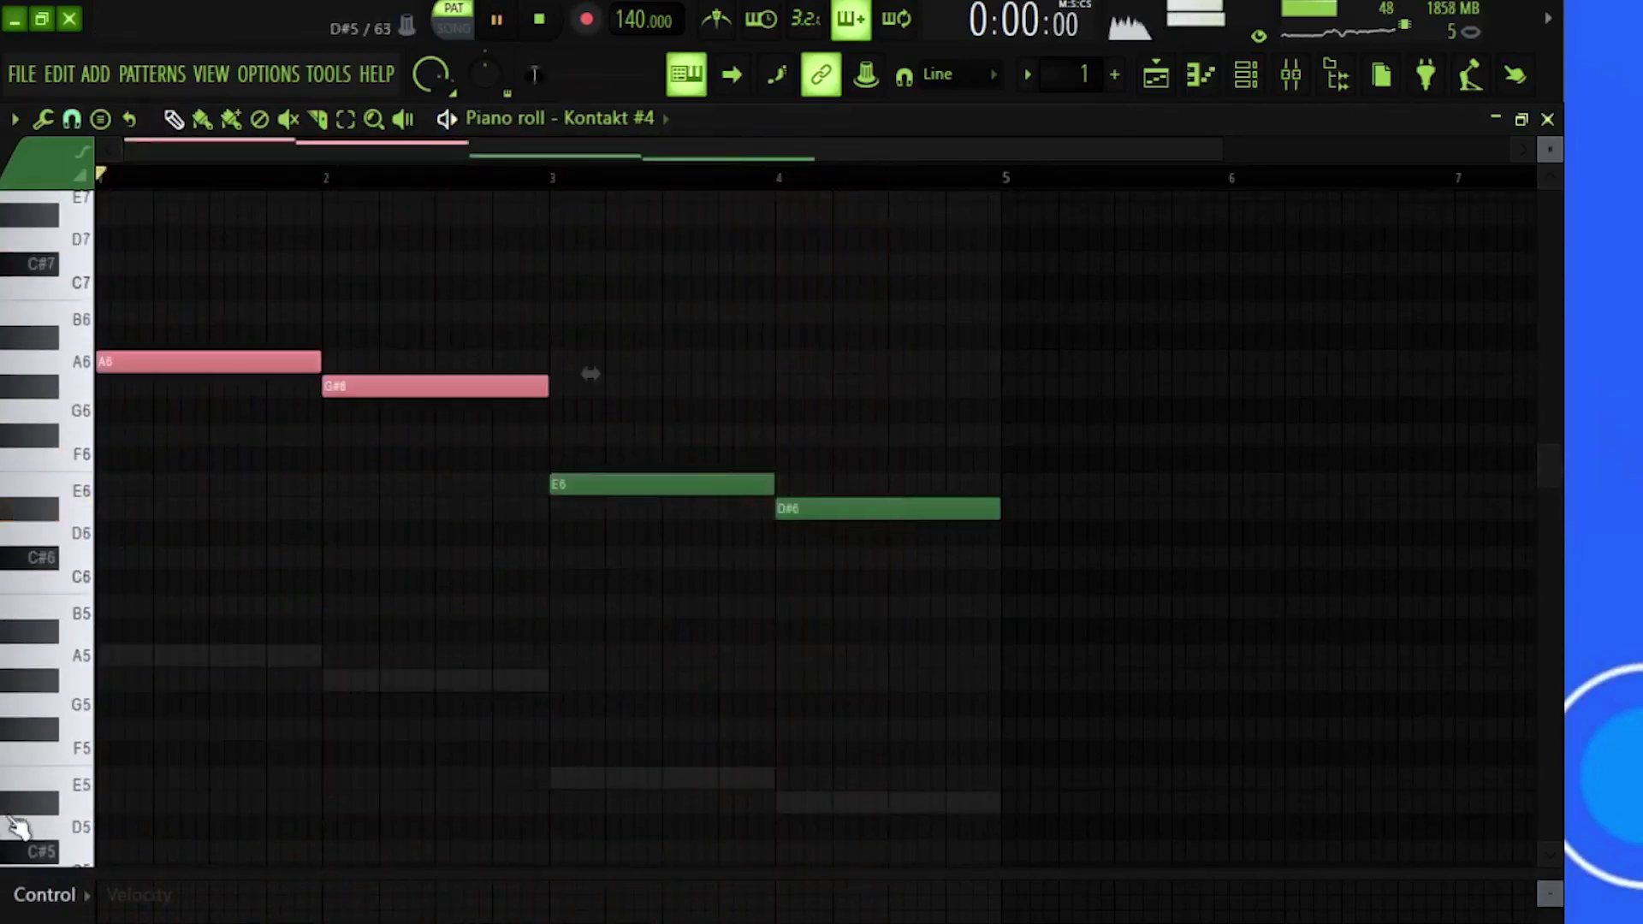
{"action": "key", "text": "space"}
{"action": "right_click", "coordinate": [445, 630]}
{"action": "scroll", "coordinate": [450, 629], "scroll_direction": "up", "scroll_amount": 2}
{"action": "scroll", "coordinate": [479, 643], "scroll_direction": "up", "scroll_amount": 1}
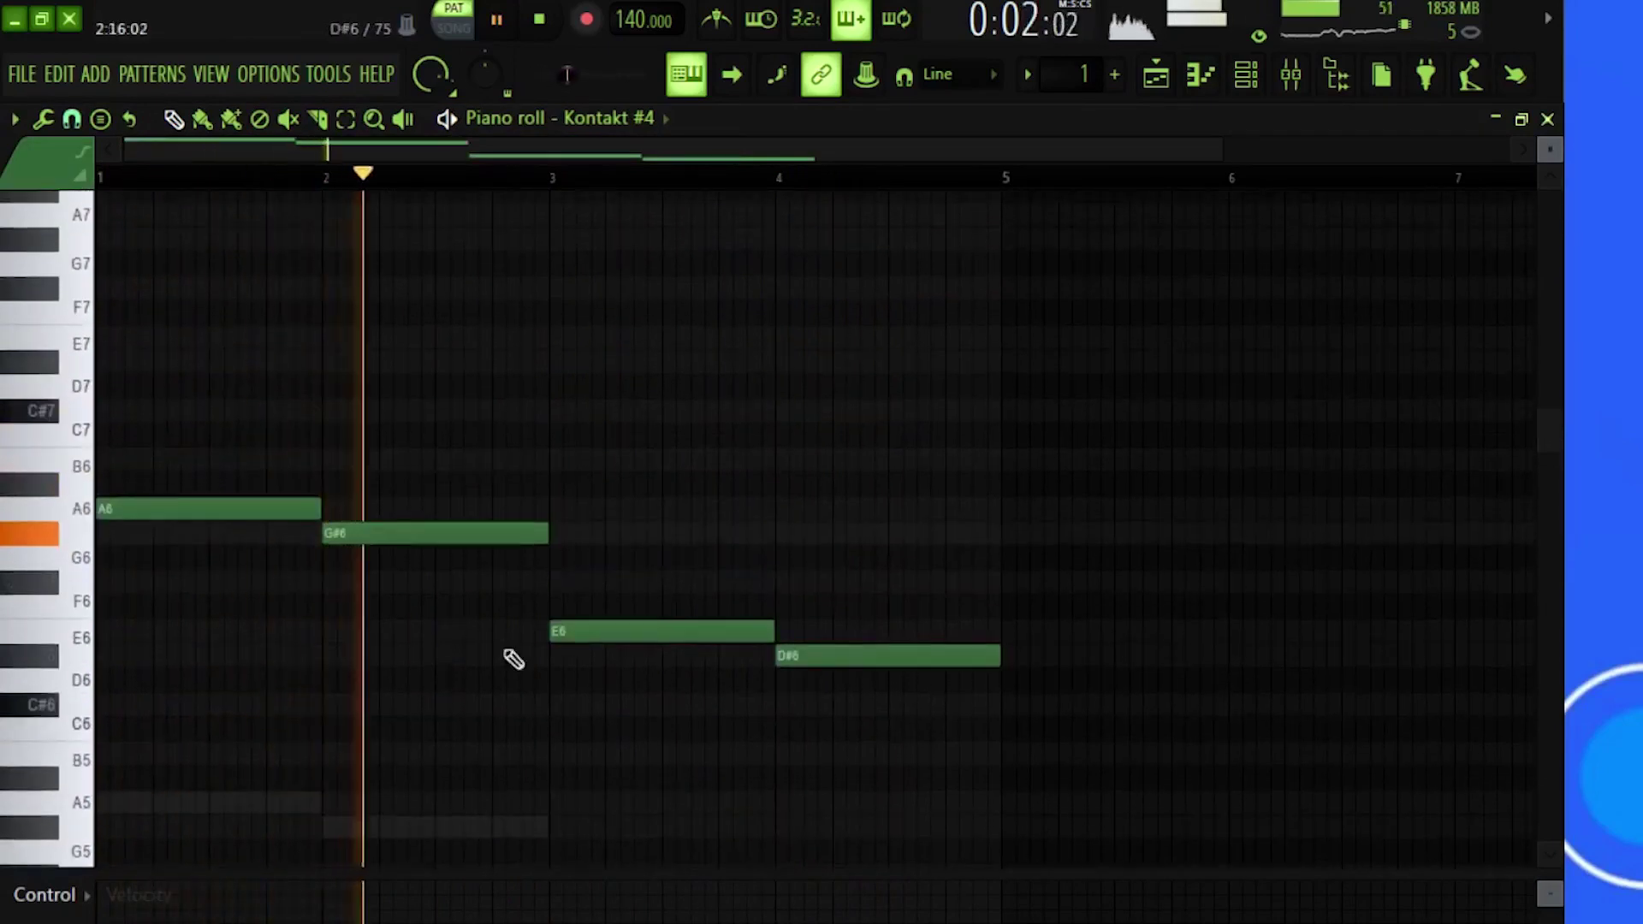
Step: Shorten all four notes to three quarters of a bar and add a quarter-bar F#6 at the end of bar 1
{"action": "key", "text": "ctrl+a"}
{"action": "key", "text": "space"}
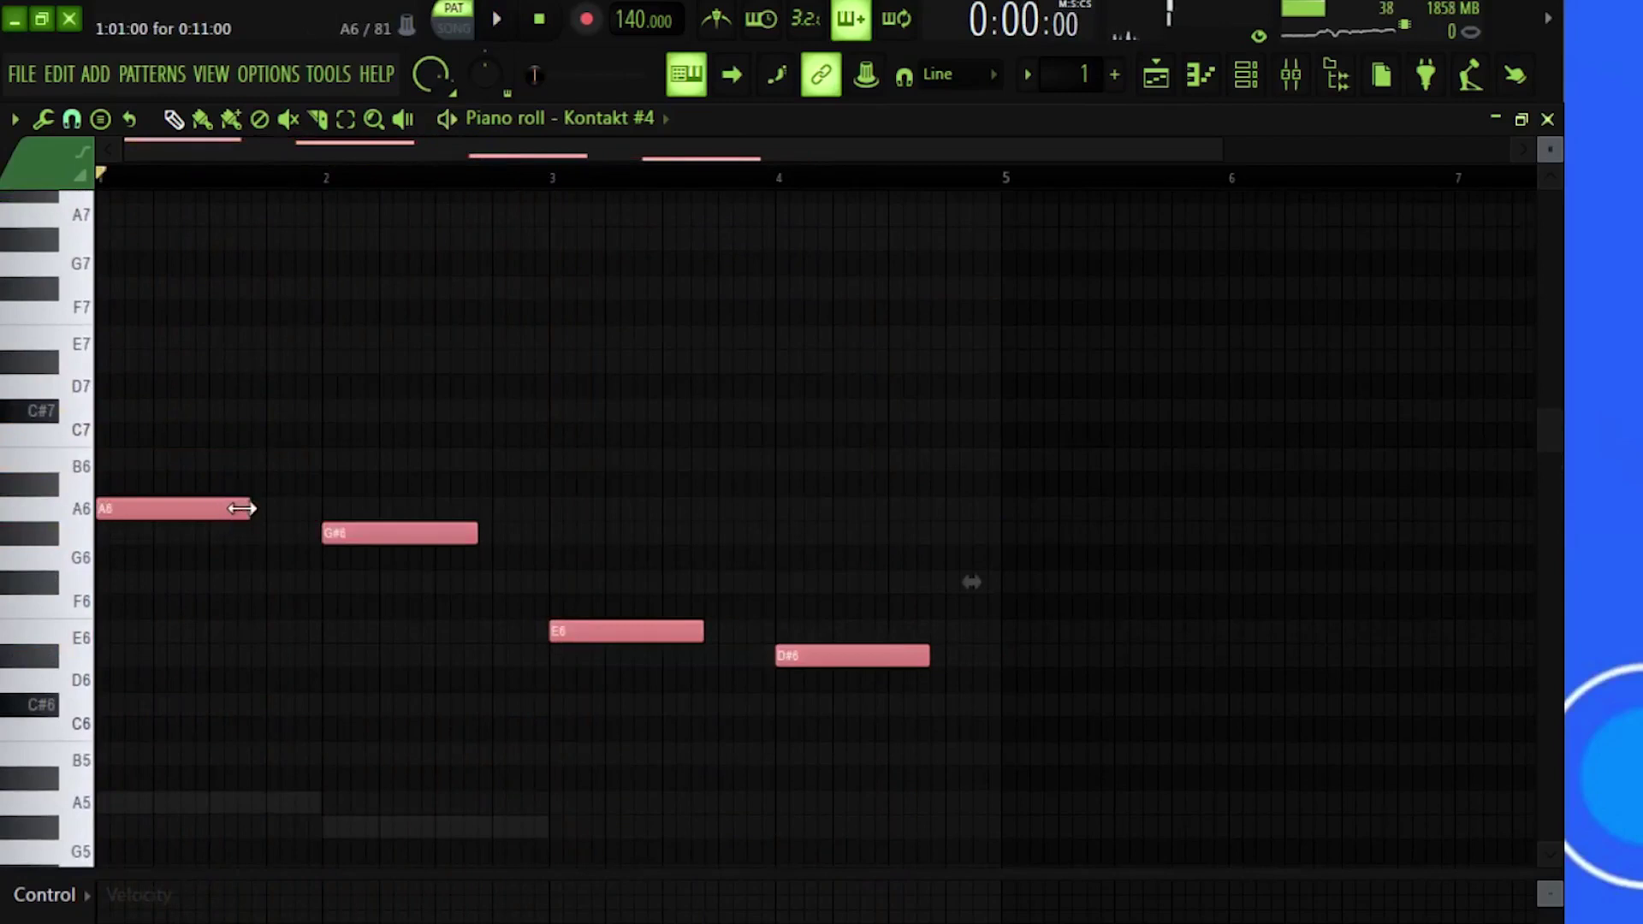
{"action": "left_click_drag", "start_coordinate": [243, 508], "coordinate": [259, 509]}
{"action": "right_click", "coordinate": [284, 581]}
{"action": "left_click", "coordinate": [284, 582]}
{"action": "left_click_drag", "start_coordinate": [428, 581], "coordinate": [318, 581]}
{"action": "key", "text": "space"}
{"action": "key", "text": "space"}
{"action": "key", "text": "space"}
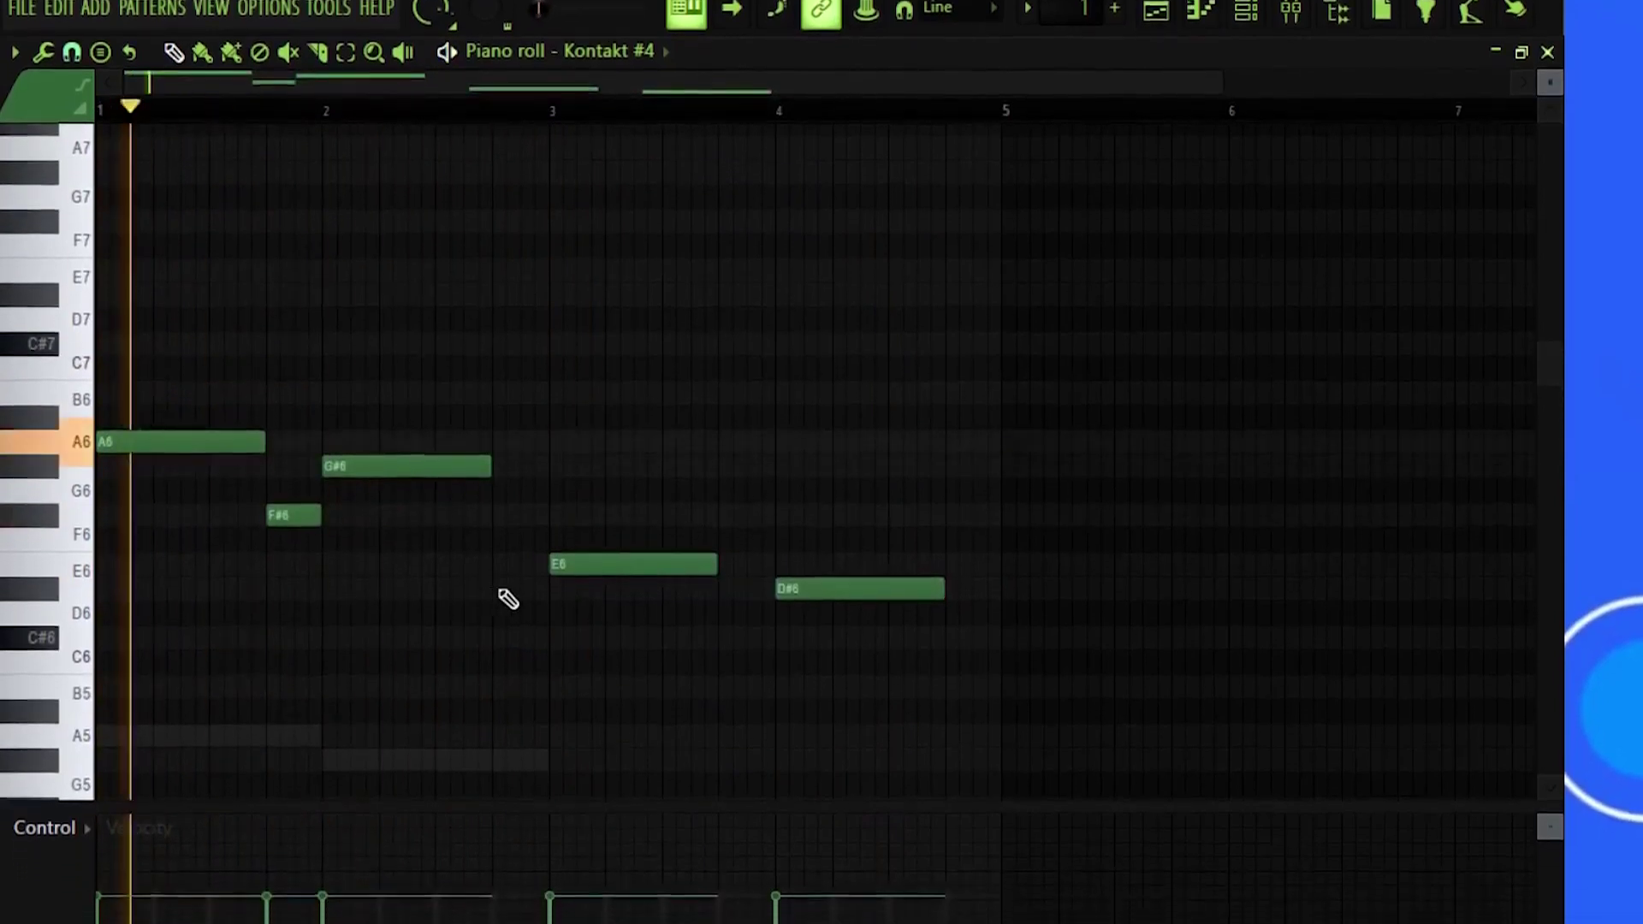
Step: Rework bars 1 and 2 into half-bar A6, C#7, G#6 and A6 notes, playing the pattern back
{"action": "left_click", "coordinate": [501, 591]}
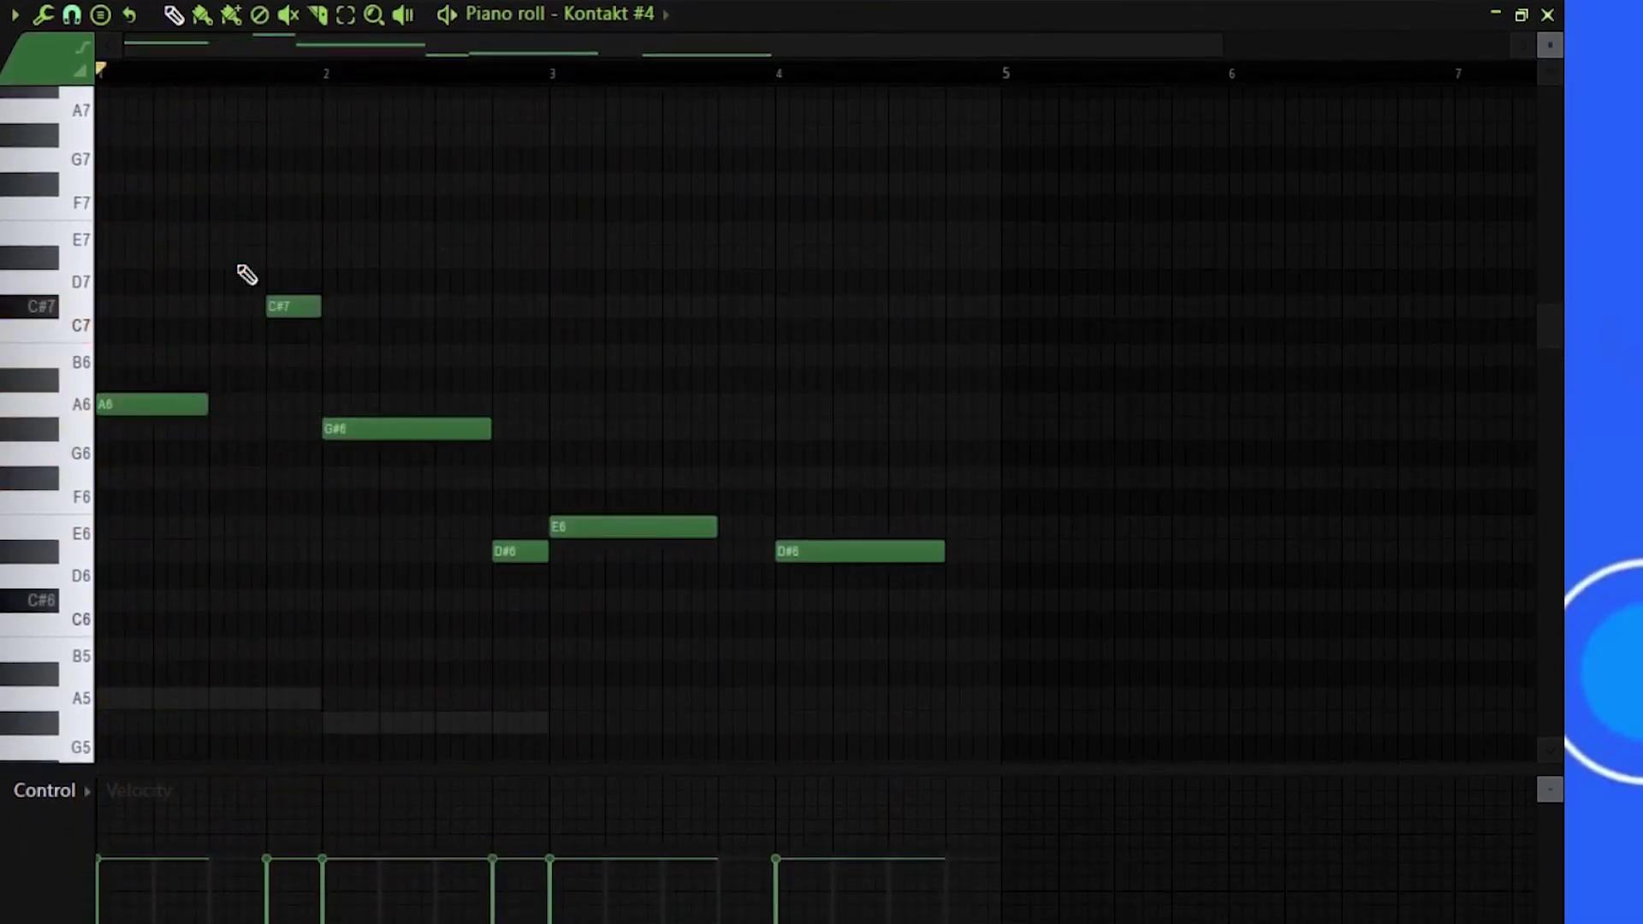
{"action": "left_click_drag", "start_coordinate": [227, 314], "coordinate": [212, 314]}
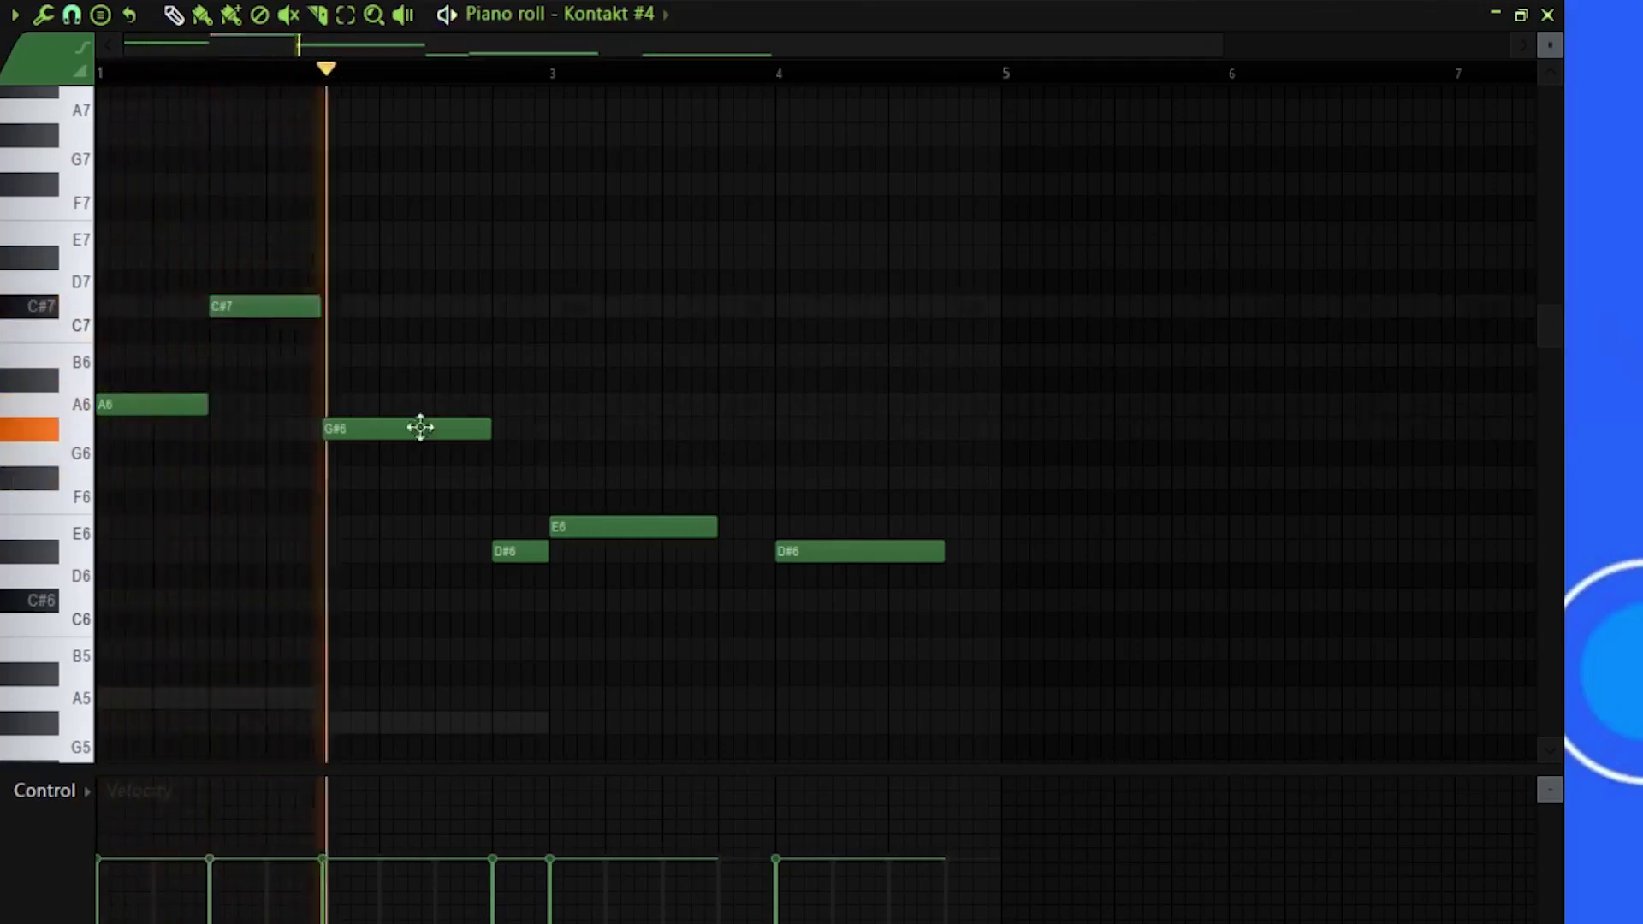
{"action": "right_click", "coordinate": [520, 552]}
{"action": "key", "text": "space"}
{"action": "key", "text": "space"}
{"action": "left_click", "coordinate": [428, 404]}
{"action": "mouse_move", "coordinate": [485, 432]}
{"action": "left_mouse_down"}
{"action": "mouse_move", "coordinate": [429, 431]}
{"action": "mouse_move", "coordinate": [493, 404]}
{"action": "left_mouse_up"}
Step: Rework bars 3 and 4 into half-bar E6, G#6, D#6 and C#6 notes
{"action": "left_click_drag", "start_coordinate": [717, 527], "coordinate": [661, 527]}
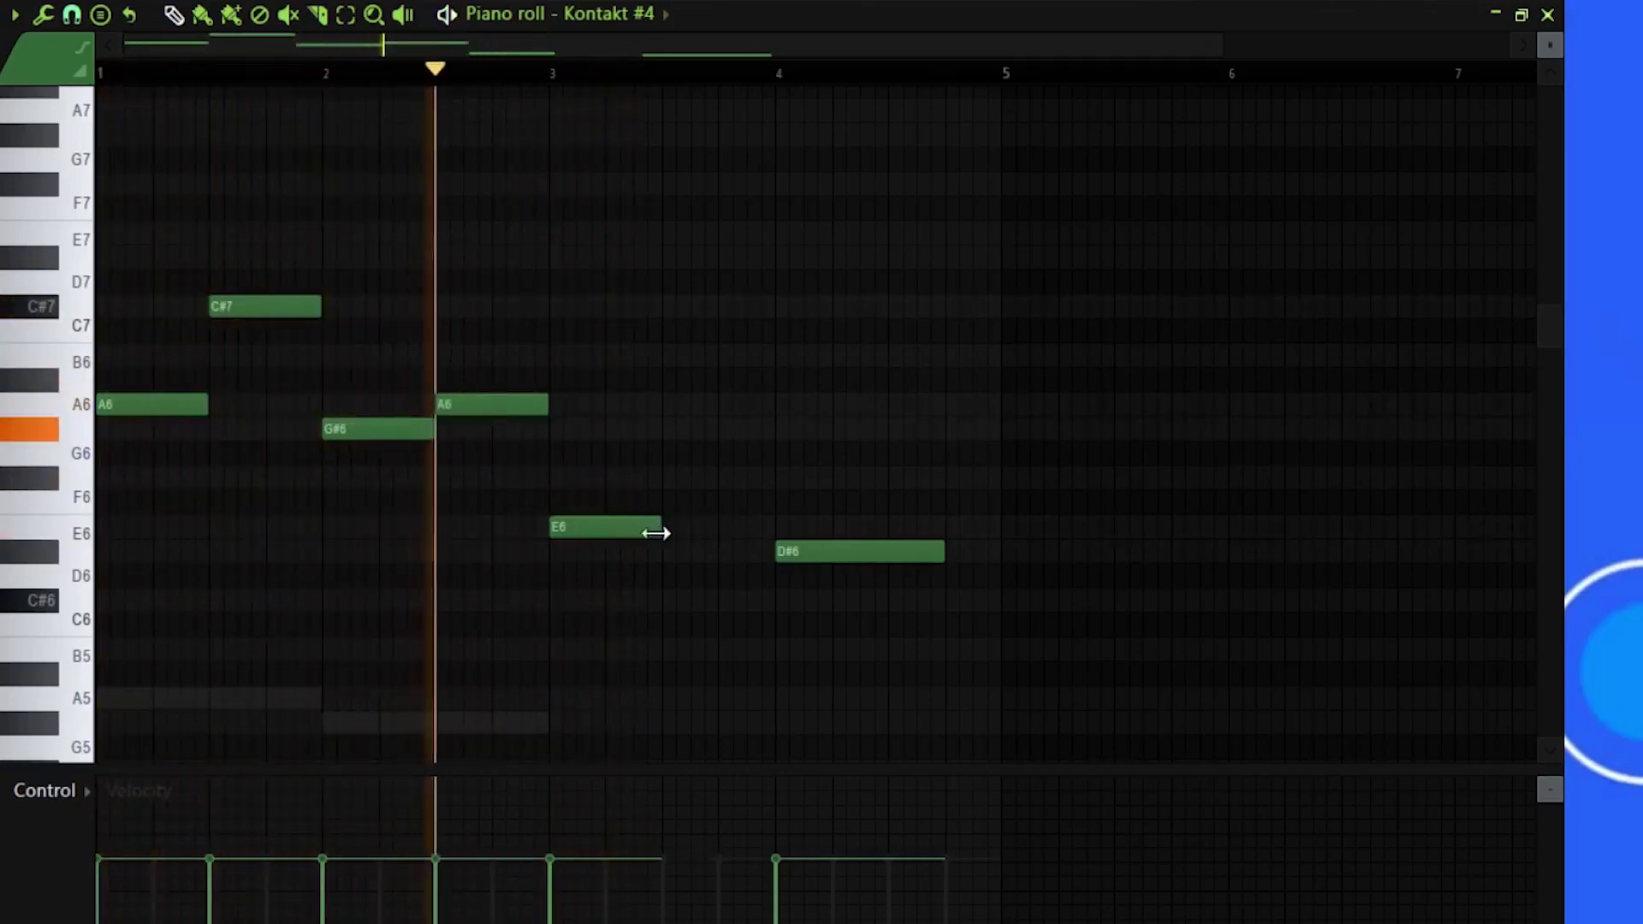
{"action": "left_click", "coordinate": [684, 429]}
{"action": "left_click_drag", "start_coordinate": [940, 552], "coordinate": [883, 556]}
{"action": "left_click", "coordinate": [912, 602]}
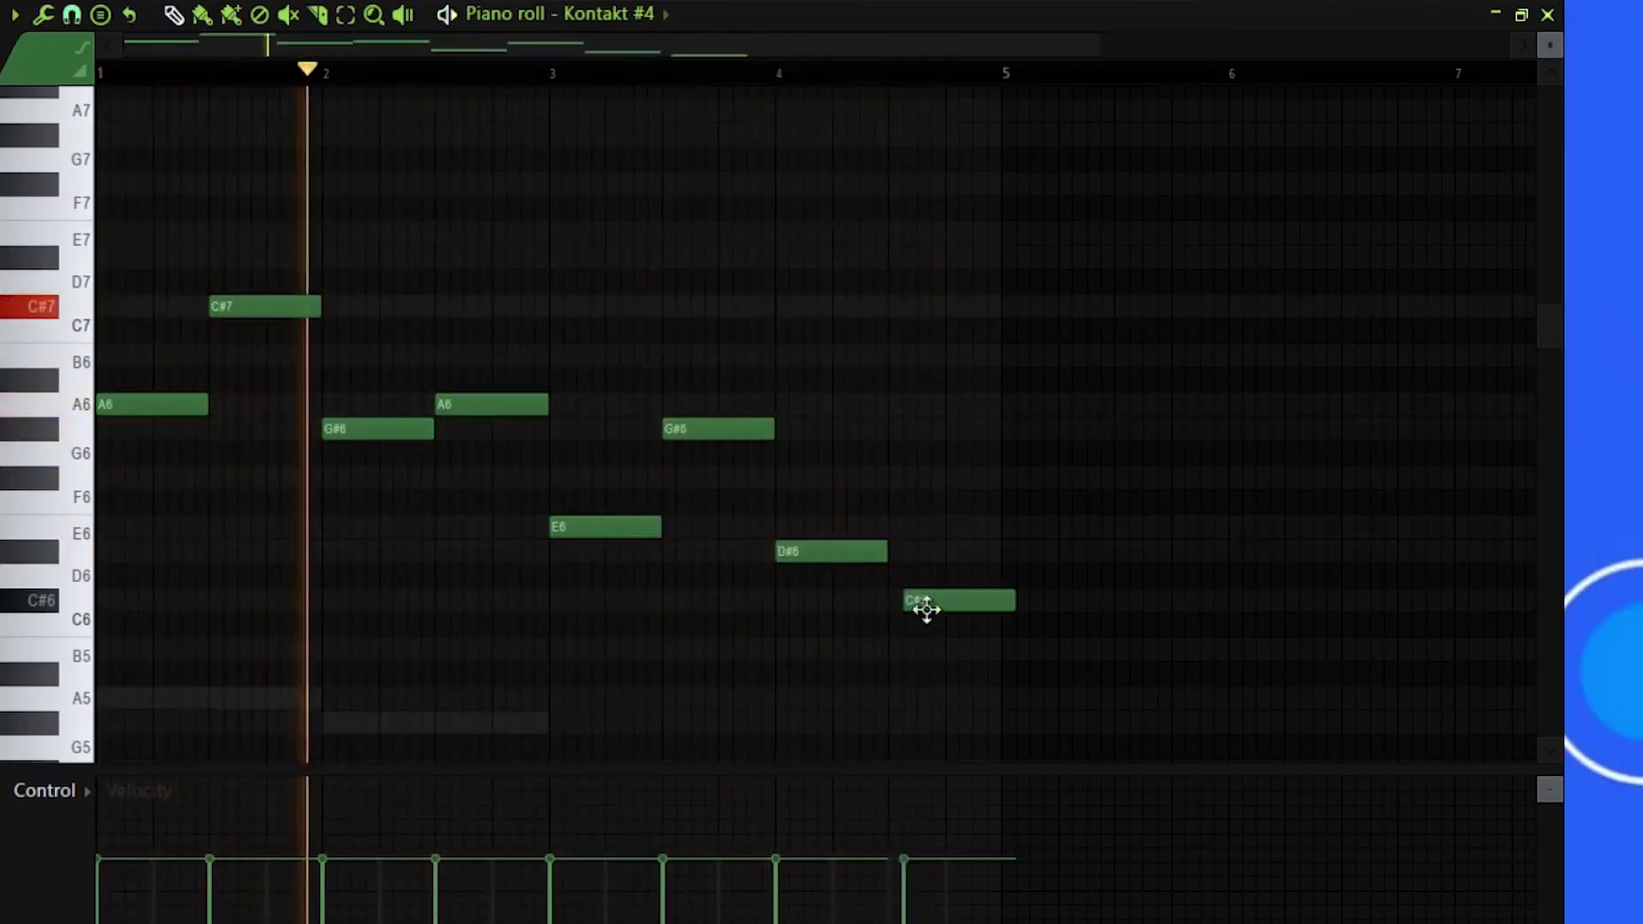
{"action": "left_click_drag", "start_coordinate": [924, 607], "coordinate": [910, 605]}
Step: Delete all notes from the Kontakt #4 piano roll
{"action": "right_click", "coordinate": [931, 600]}
{"action": "right_click", "coordinate": [719, 428]}
{"action": "right_click", "coordinate": [605, 527]}
{"action": "right_click", "coordinate": [492, 404]}
{"action": "right_click", "coordinate": [378, 428]}
{"action": "right_click", "coordinate": [315, 306]}
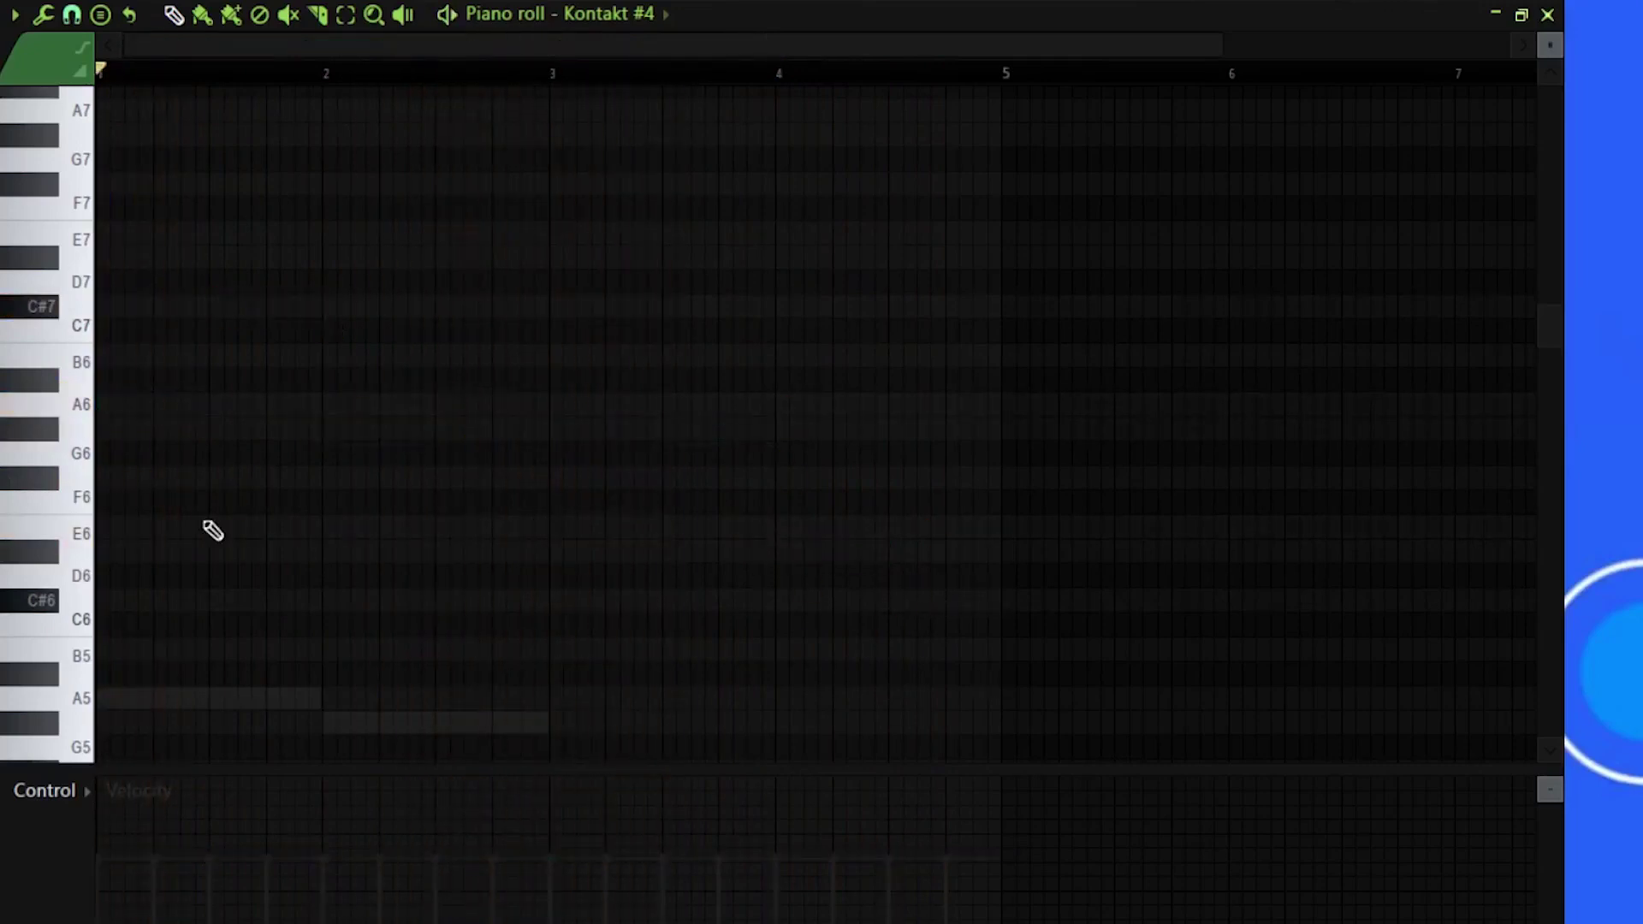
Step: Draw one-bar C#6, E6, A6 and D#6 notes in bars 1 to 4 of Kontakt #4
{"action": "left_click", "coordinate": [332, 527]}
{"action": "scroll", "coordinate": [524, 92], "scroll_direction": "up", "scroll_amount": 2}
{"action": "left_click", "coordinate": [823, 552]}
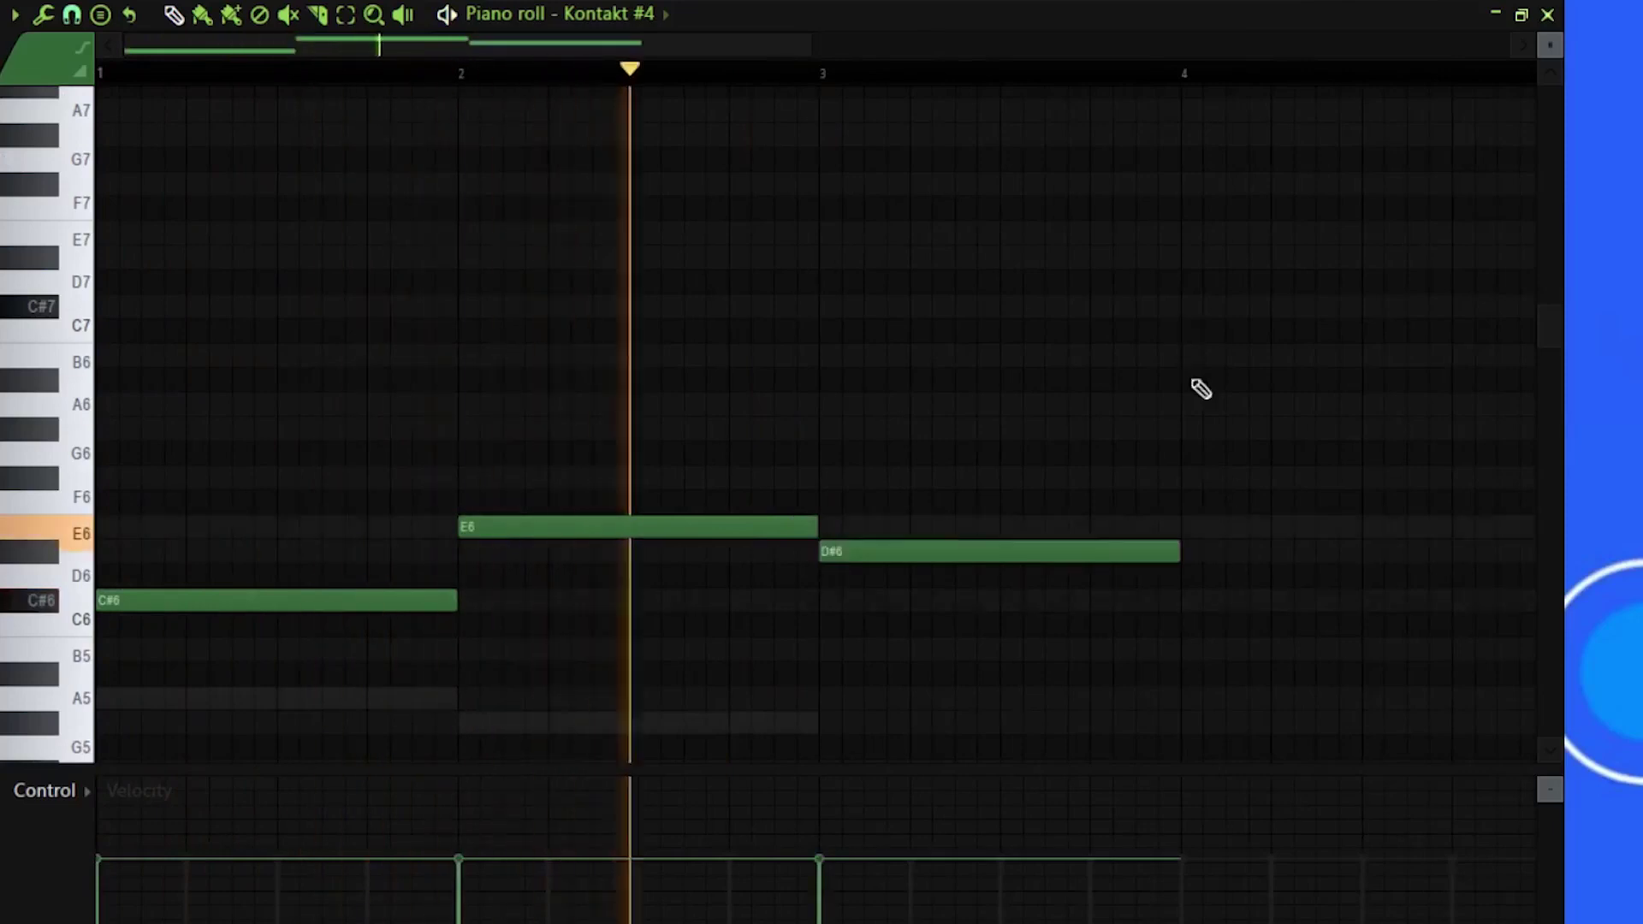
{"action": "left_click_drag", "start_coordinate": [1129, 552], "coordinate": [1131, 405]}
{"action": "left_click_drag", "start_coordinate": [1196, 429], "coordinate": [1210, 560]}
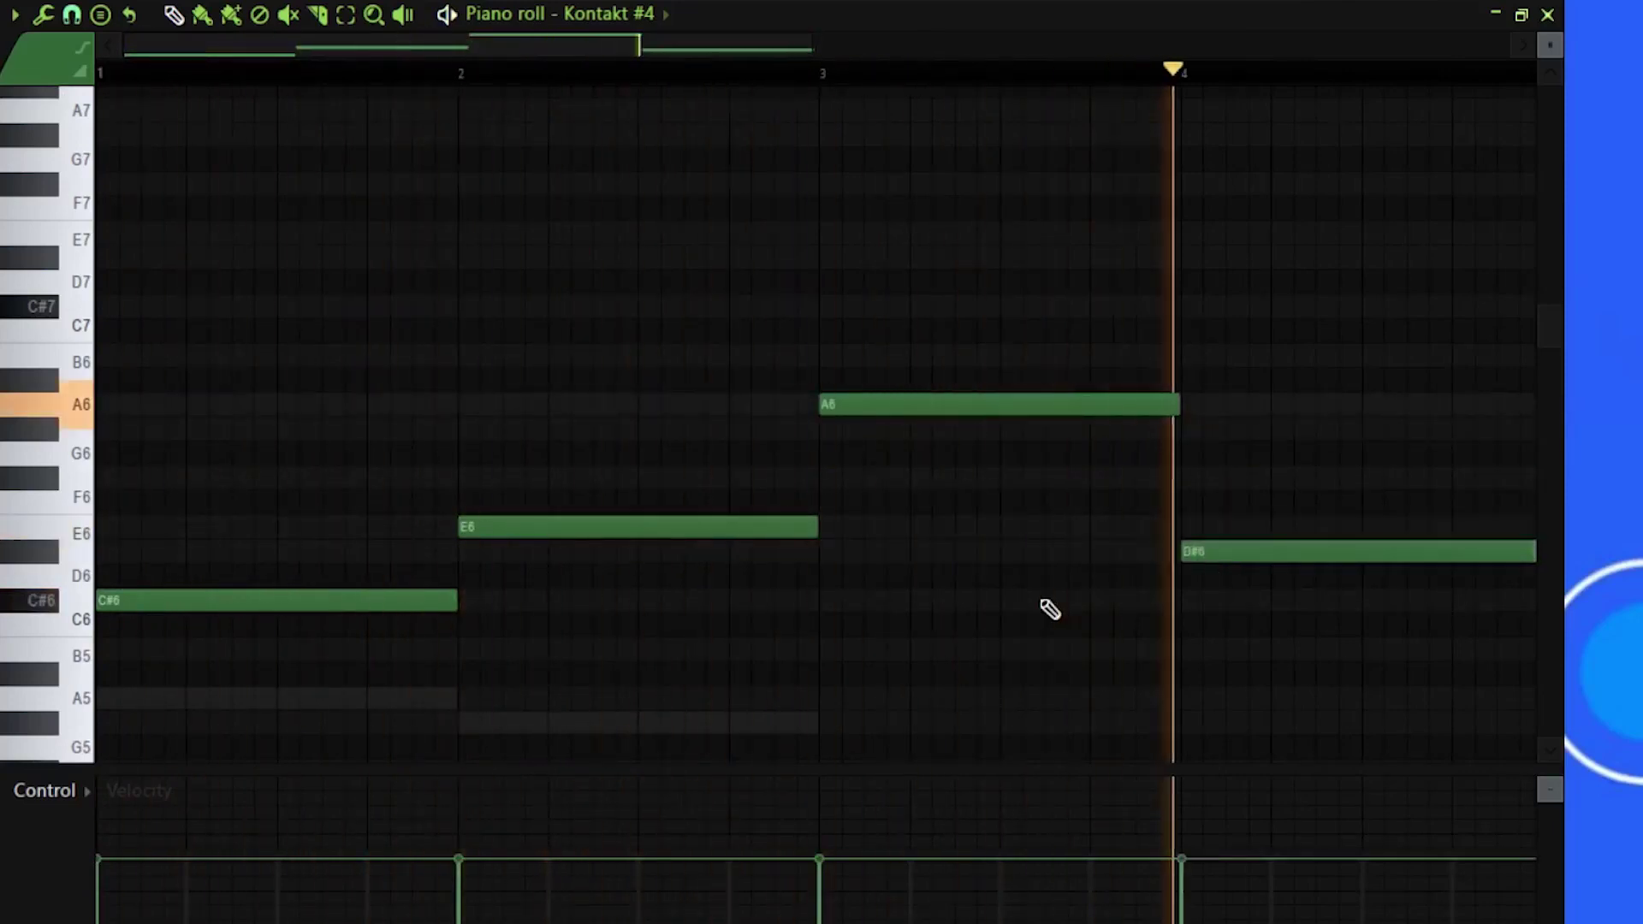
Step: Try splitting bar 2 into a half-bar E6 and a half-bar D#6, and play it back
{"action": "scroll", "coordinate": [679, 74], "scroll_direction": "down", "scroll_amount": 2}
{"action": "left_click_drag", "start_coordinate": [487, 553], "coordinate": [428, 552]}
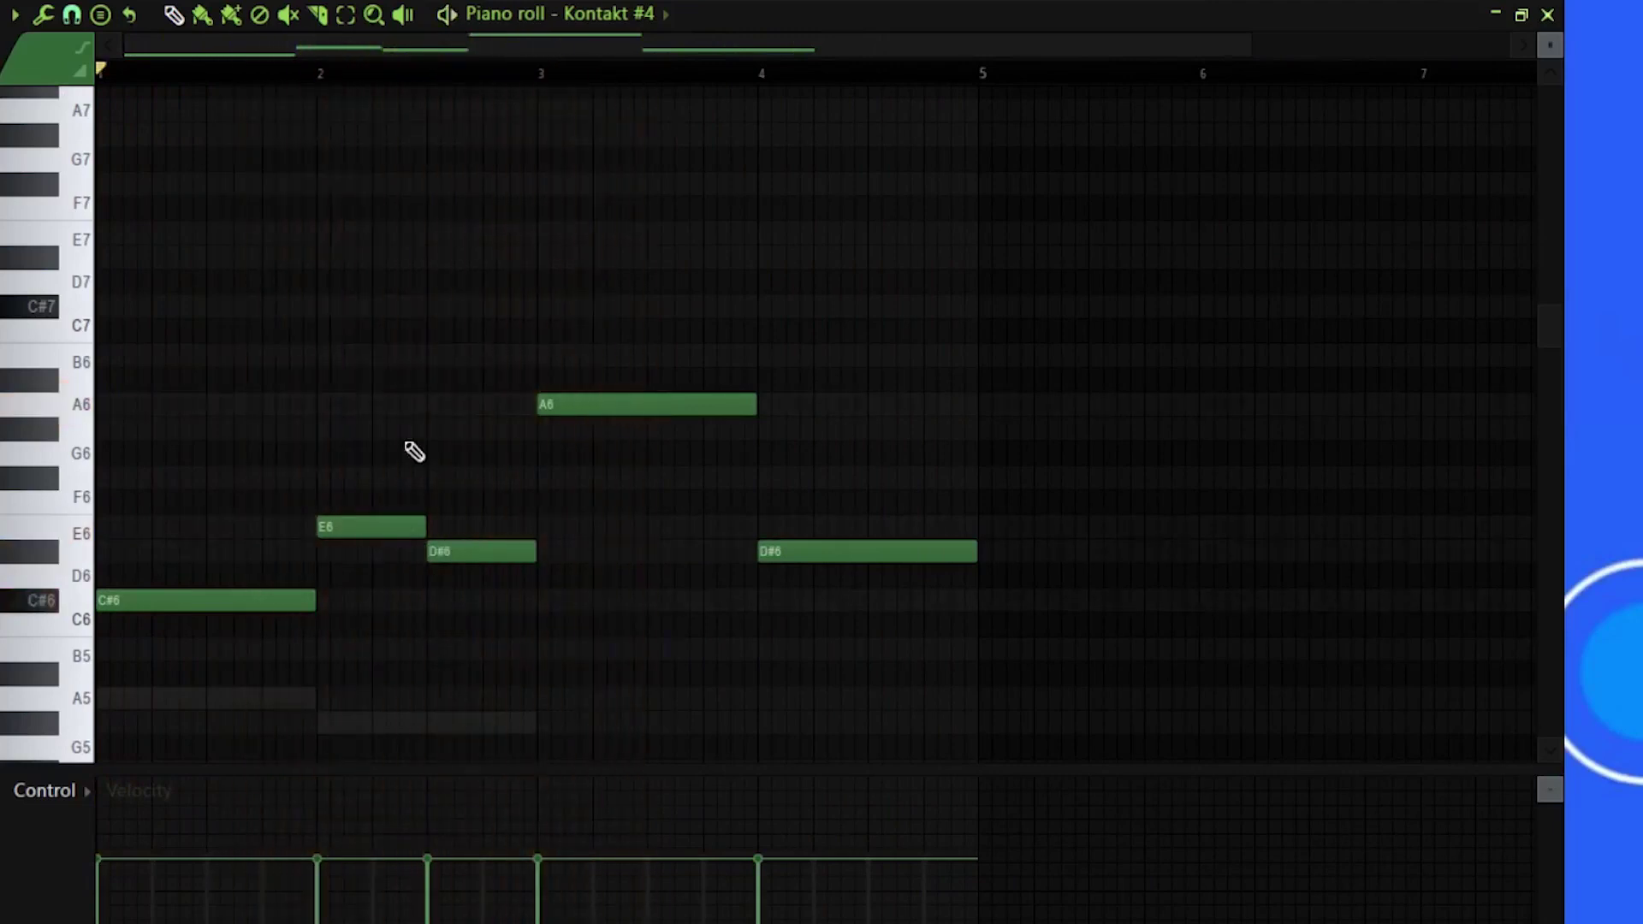
{"action": "key", "text": "space"}
Step: Raise the velocity of all Kontakt #4 notes together and play the pattern back
{"action": "key", "text": "ctrl+a"}
{"action": "scroll", "coordinate": [642, 860], "scroll_direction": "up", "scroll_amount": 3}
{"action": "key", "text": "ctrl+d"}
{"action": "key", "text": "space"}
{"action": "key", "text": "space"}
Step: Open the Kontakt channel's notes and vary their velocities, tapering down through bar 1, around the start of bar 3, and at the end of bar 4
{"action": "left_click", "coordinate": [624, 16]}
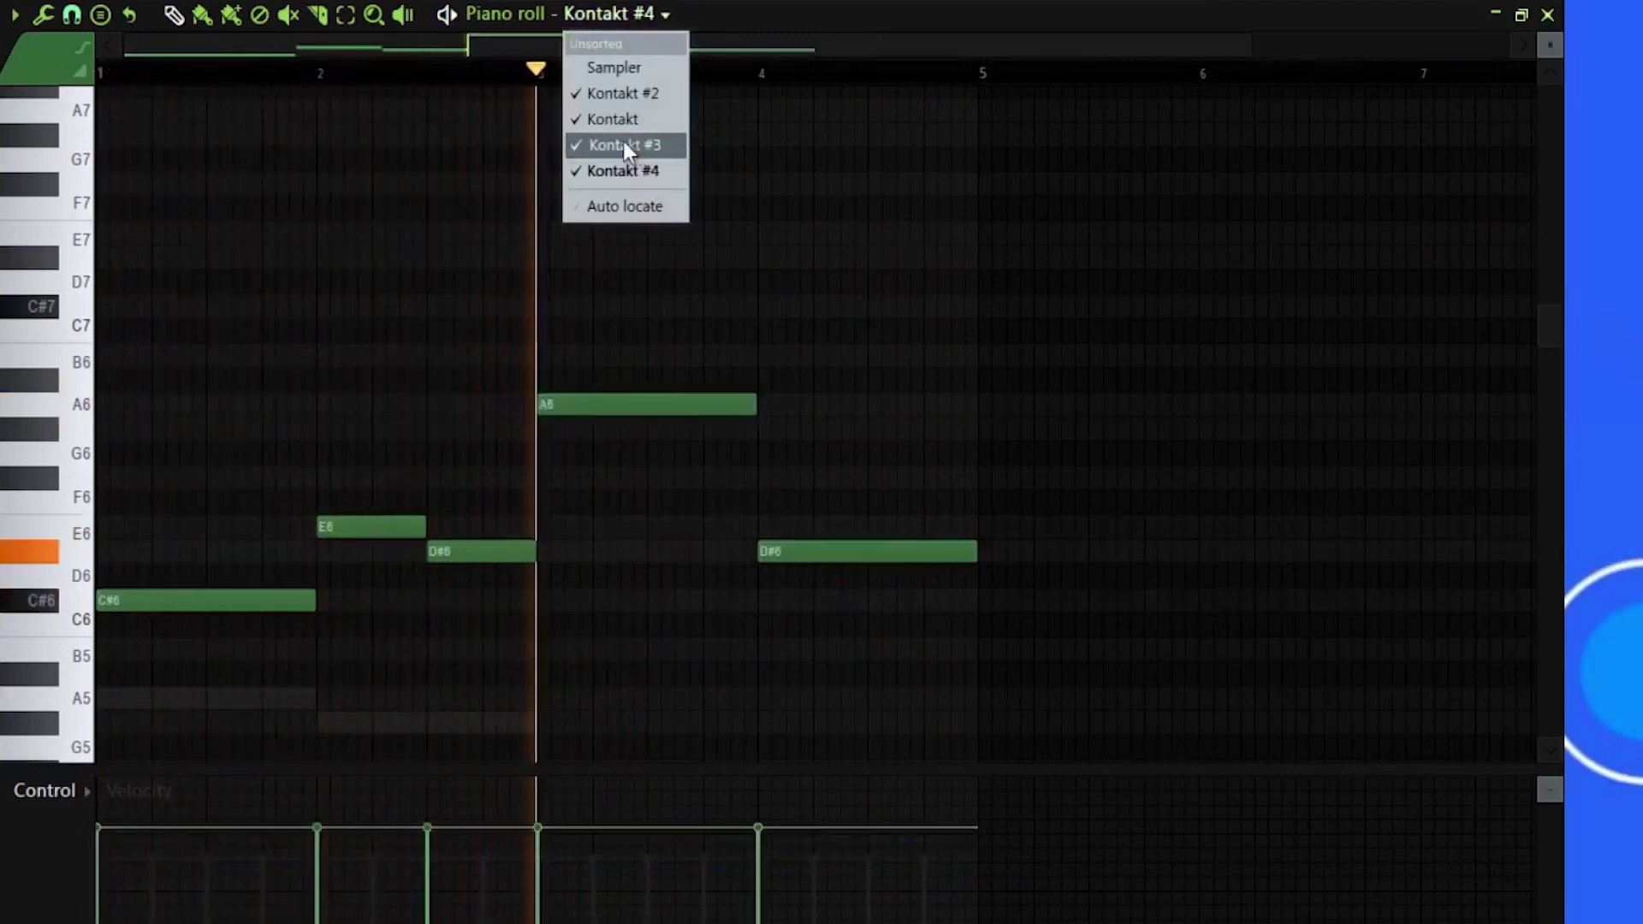
{"action": "left_click", "coordinate": [612, 119]}
{"action": "key", "text": "ctrl+a"}
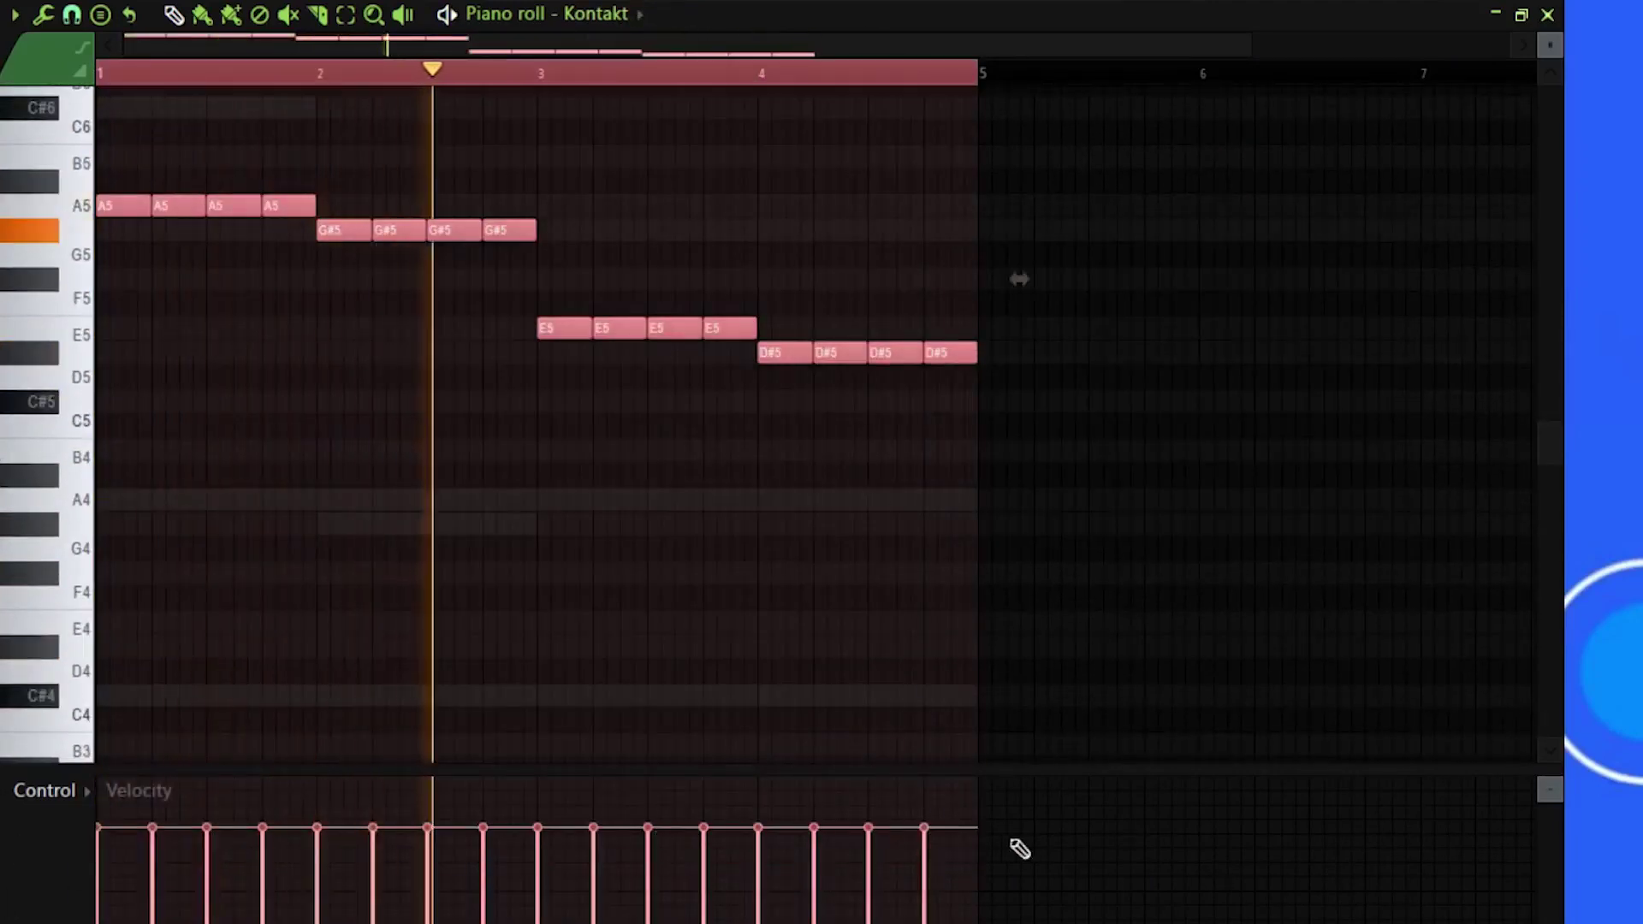
{"action": "key", "text": "ctrl+d"}
{"action": "left_click", "coordinate": [629, 17]}
{"action": "left_click", "coordinate": [612, 118]}
{"action": "key", "text": "ctrl+a"}
{"action": "left_click_drag", "start_coordinate": [152, 837], "coordinate": [322, 868]}
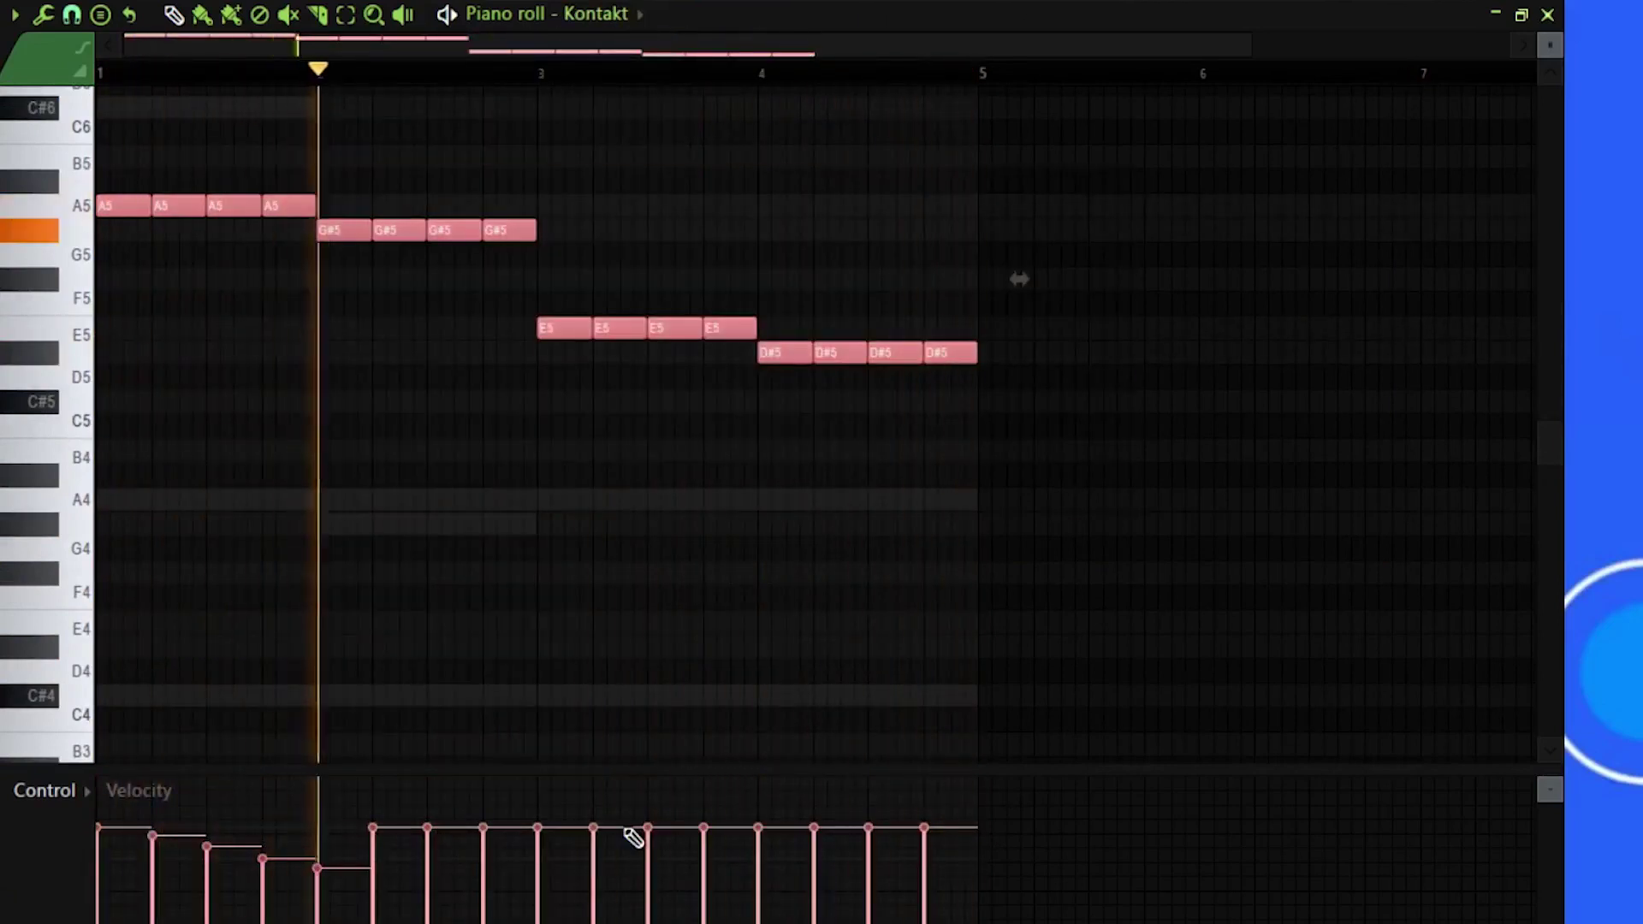
{"action": "left_click_drag", "start_coordinate": [483, 834], "coordinate": [594, 867]}
{"action": "left_click_drag", "start_coordinate": [757, 851], "coordinate": [924, 887]}
{"action": "mouse_move", "coordinate": [869, 818]}
{"action": "left_mouse_down"}
{"action": "mouse_move", "coordinate": [813, 818]}
{"action": "mouse_move", "coordinate": [839, 843]}
{"action": "mouse_move", "coordinate": [826, 816]}
{"action": "left_mouse_up"}
{"action": "left_click", "coordinate": [925, 858]}
{"action": "left_click", "coordinate": [773, 824]}
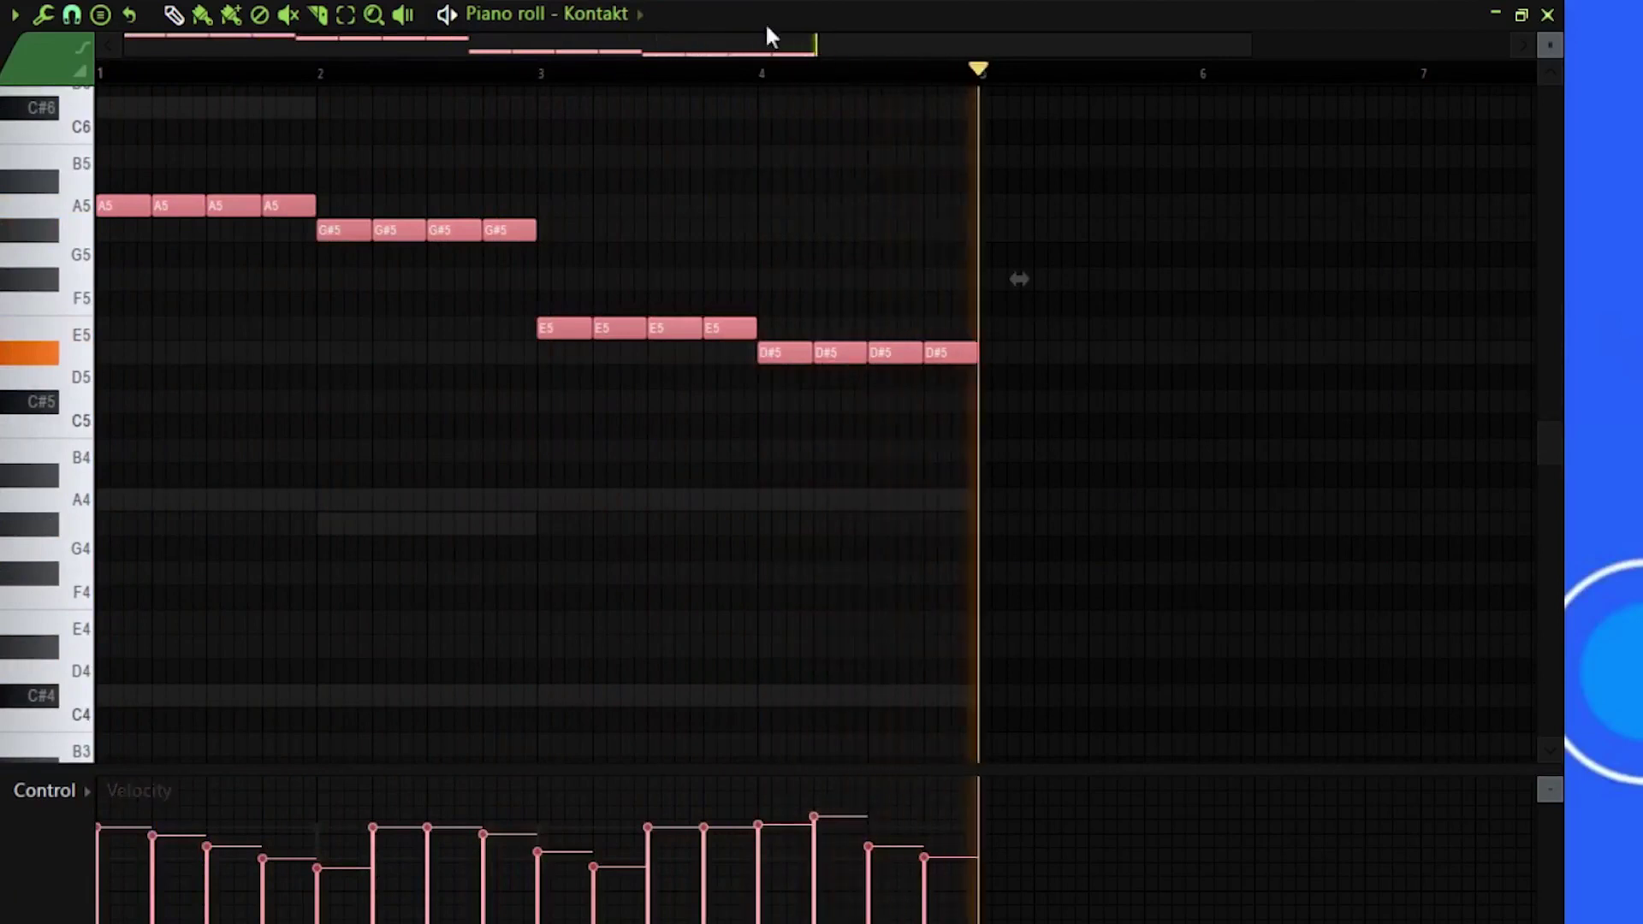
Step: Return to the Kontakt #4 notes, delete the half-bar D#6 in bar 2, and play the pattern
{"action": "left_click", "coordinate": [597, 16]}
{"action": "left_click", "coordinate": [585, 174]}
{"action": "scroll", "coordinate": [542, 327], "scroll_direction": "up", "scroll_amount": 5}
{"action": "right_click", "coordinate": [508, 434]}
{"action": "key", "text": "space"}
{"action": "key", "text": "space"}
Step: Try a second E6 late in bar 2, delete it, and stretch the first E6 to fill the bar before closing the piano roll
{"action": "left_click", "coordinate": [497, 409]}
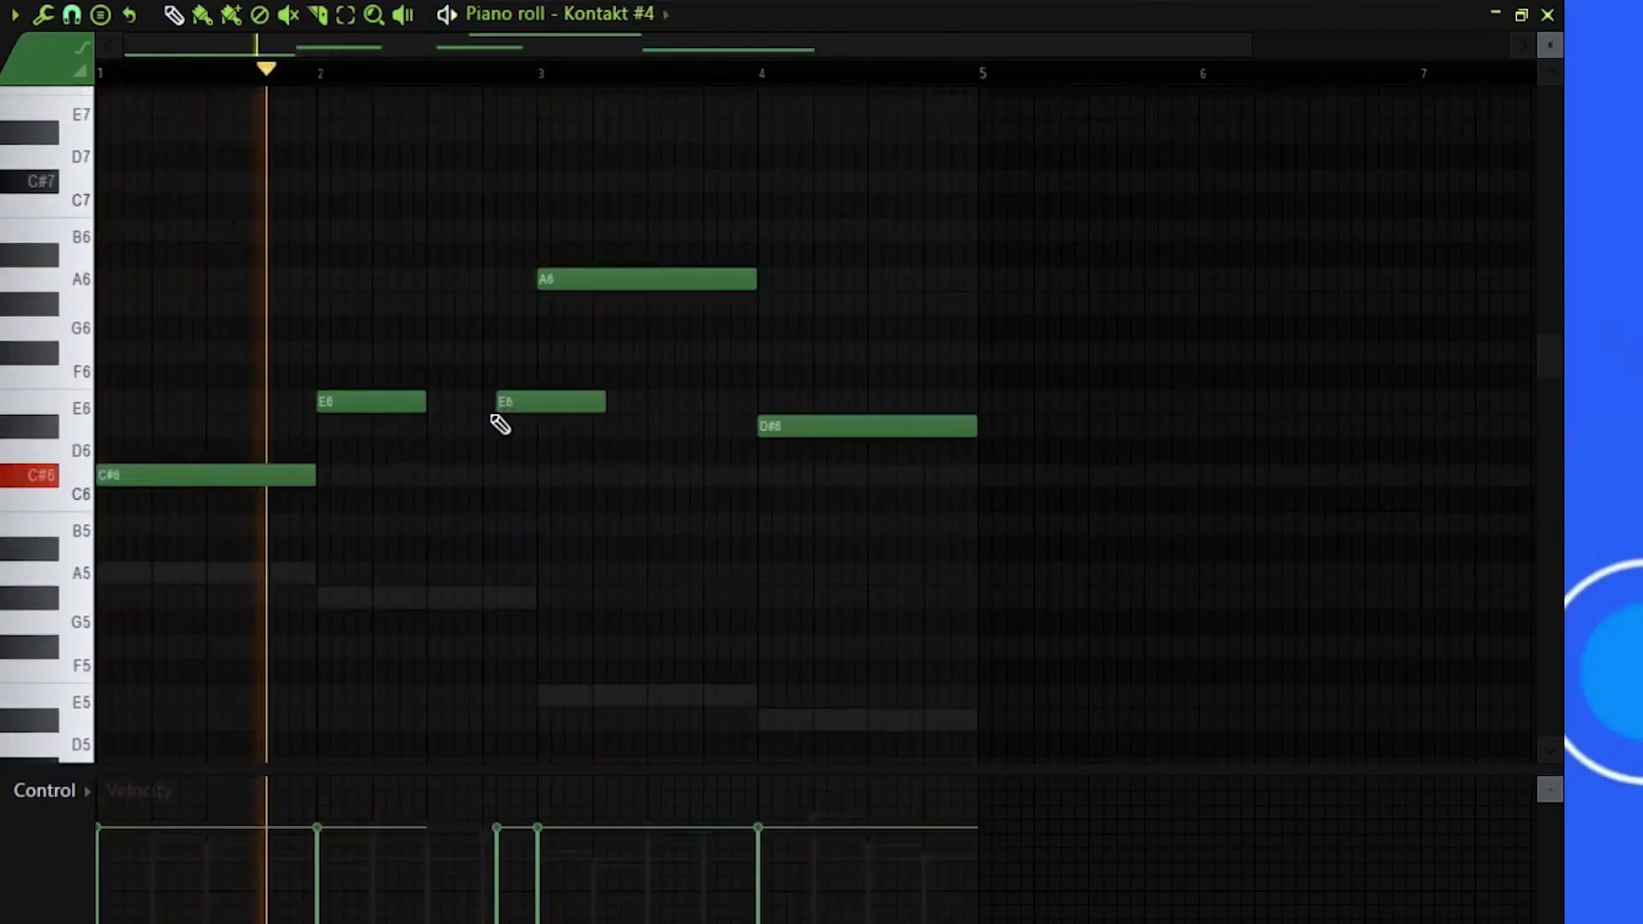
{"action": "right_click", "coordinate": [506, 403]}
{"action": "key", "text": "space"}
{"action": "key", "text": "space"}
{"action": "left_click_drag", "start_coordinate": [424, 401], "coordinate": [537, 401]}
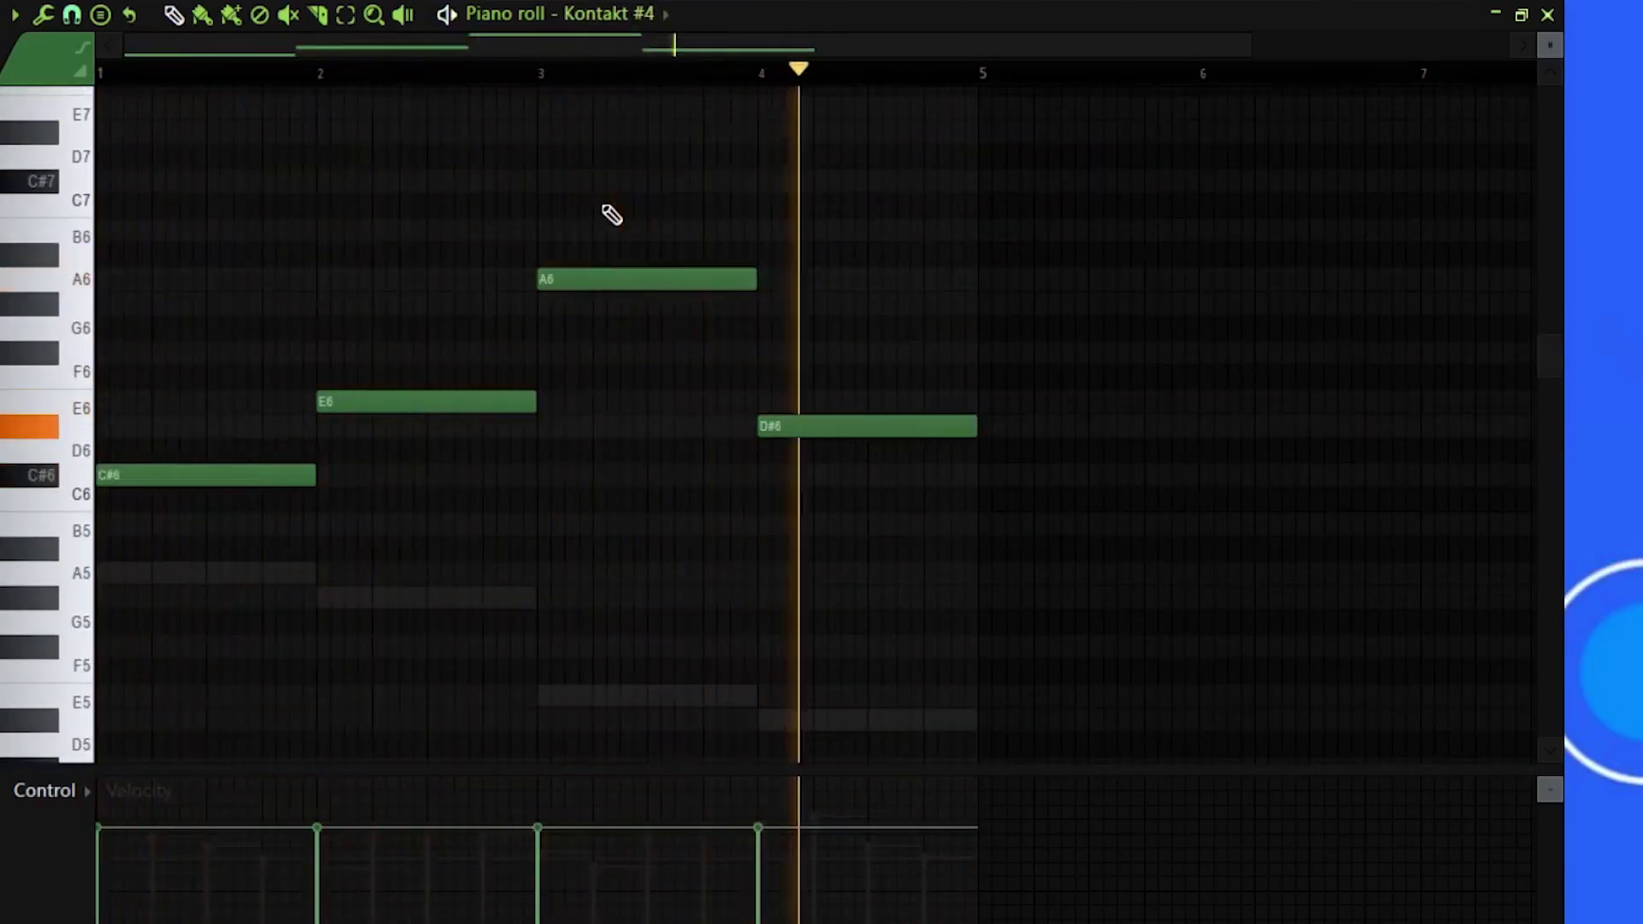
{"action": "left_click", "coordinate": [1547, 15]}
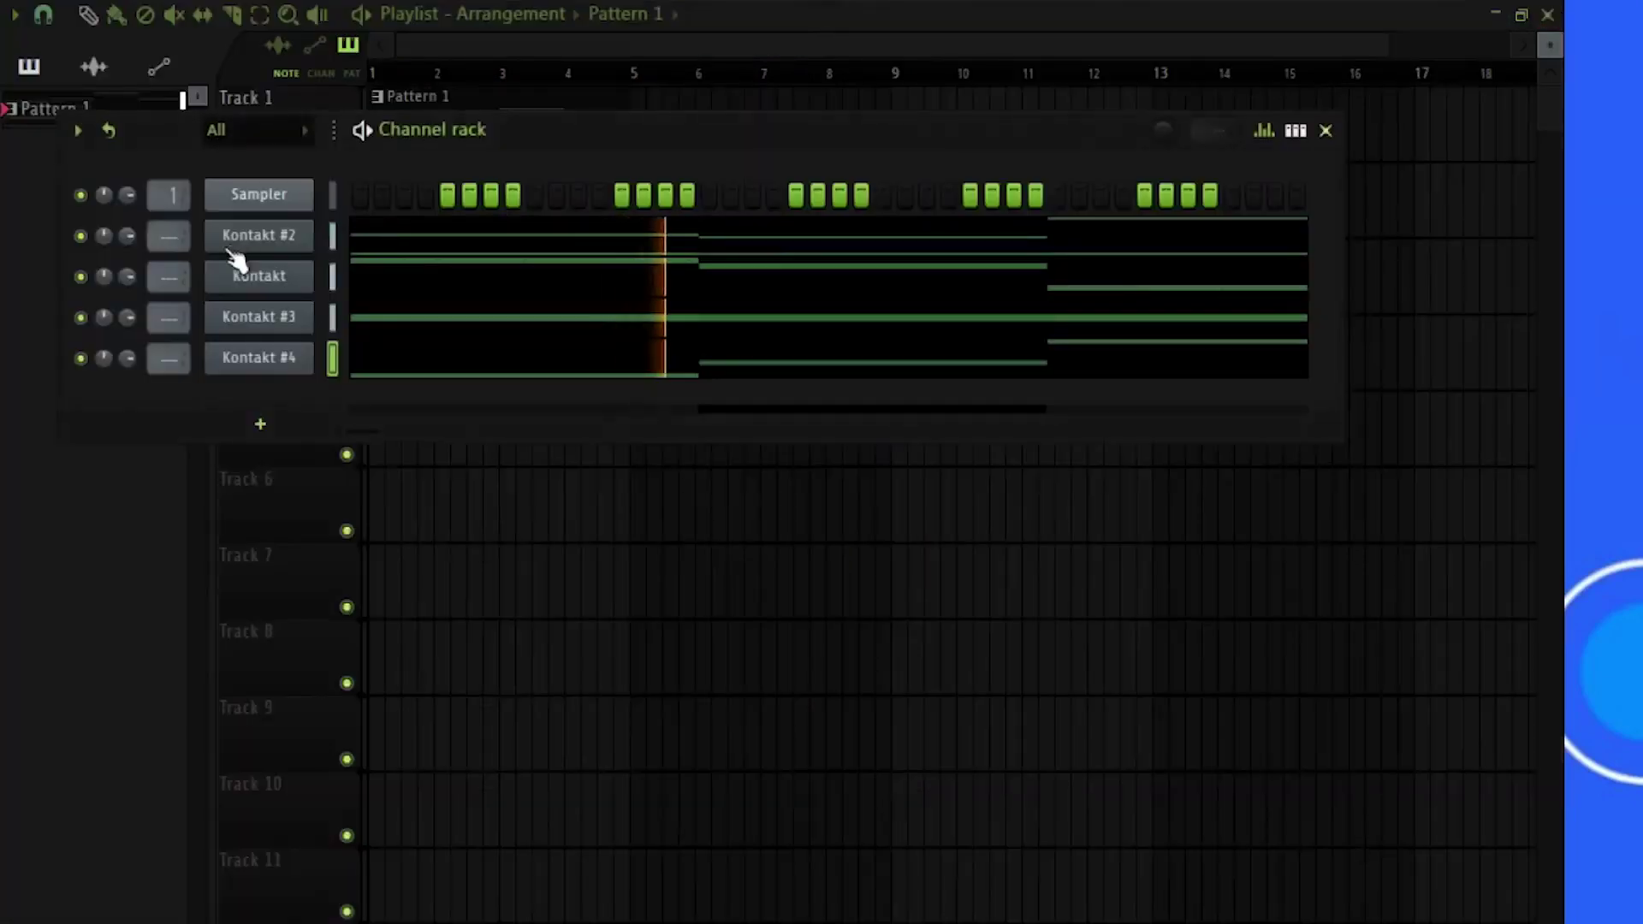
Step: Add another Kontakt channel, load Action Strikes - Hits into it, and close the plugin window
{"action": "left_click", "coordinate": [249, 423]}
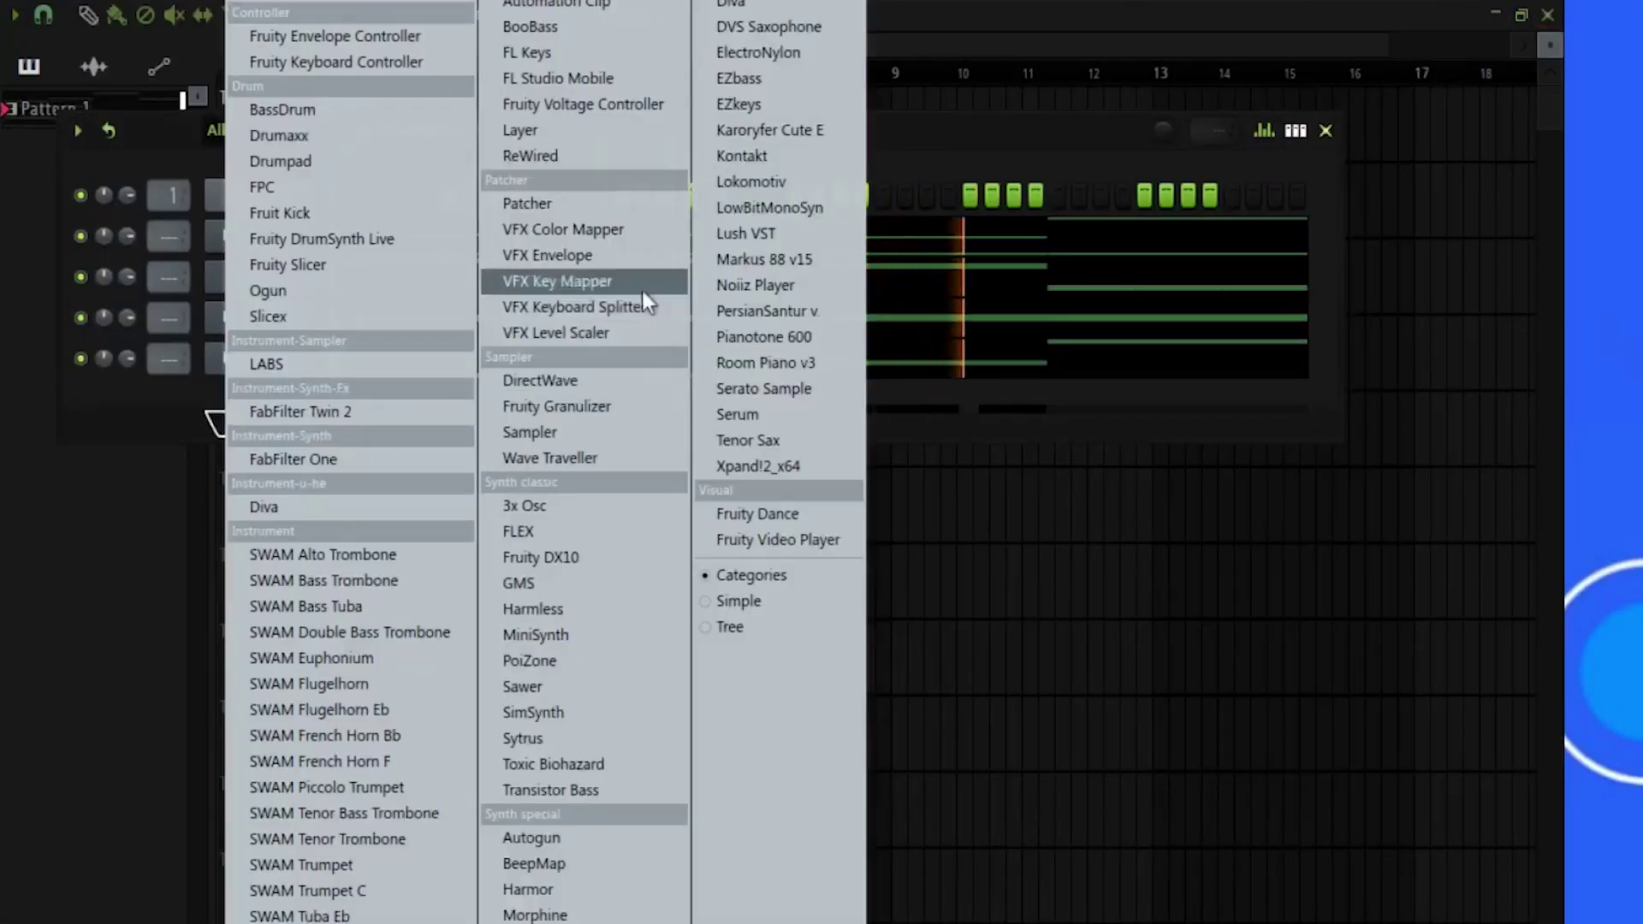
{"action": "left_click", "coordinate": [740, 156]}
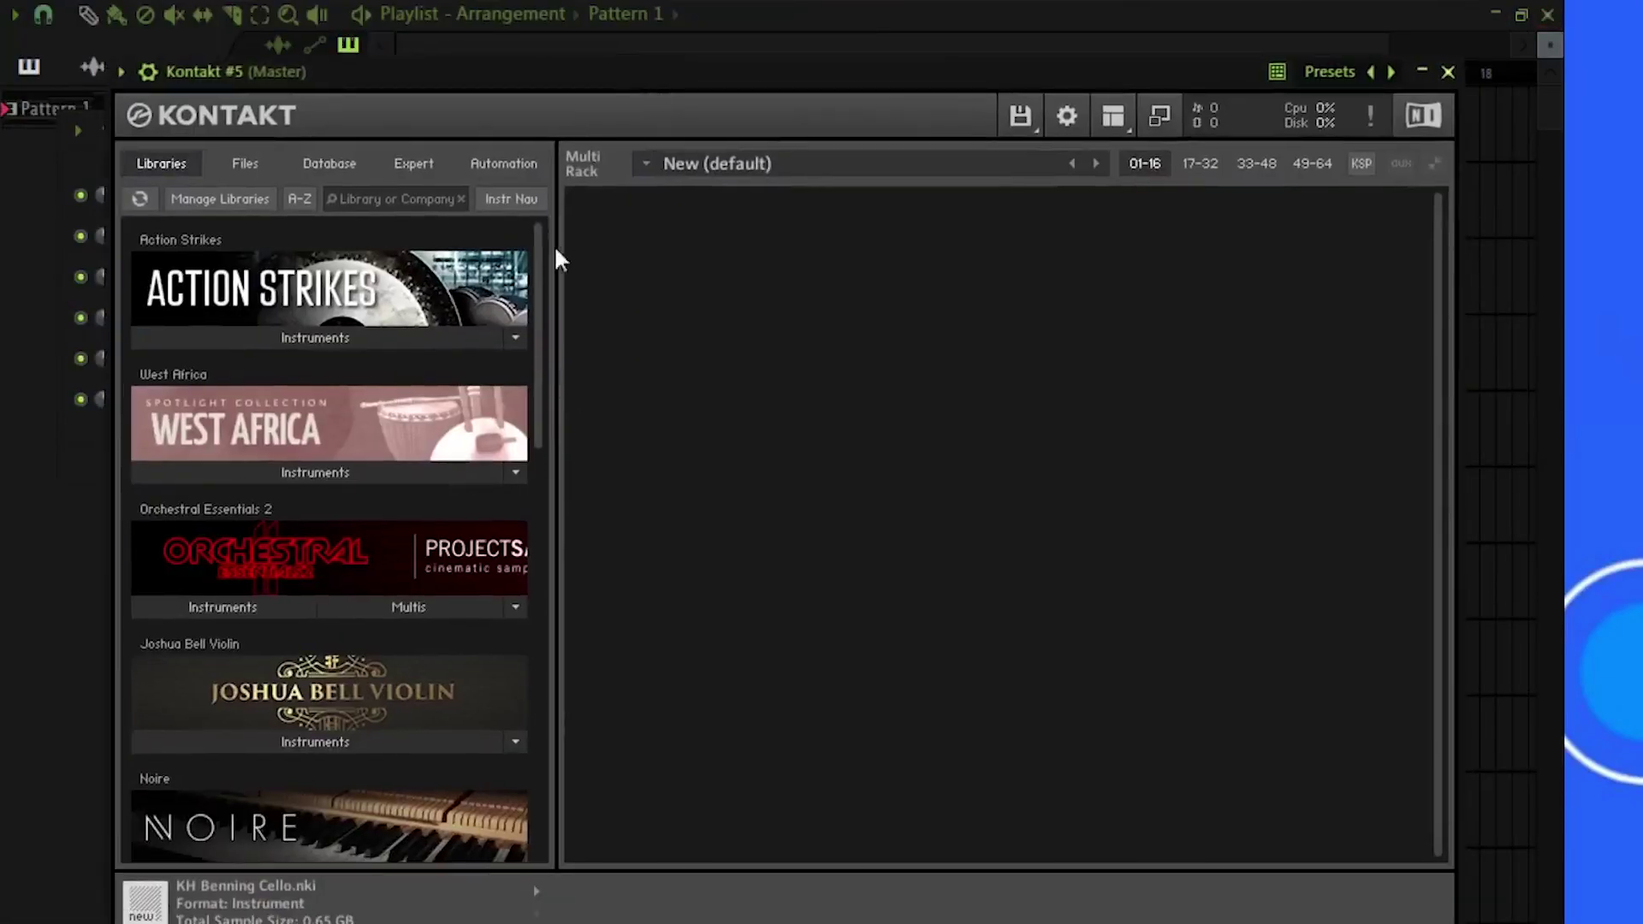
{"action": "left_click", "coordinate": [510, 335]}
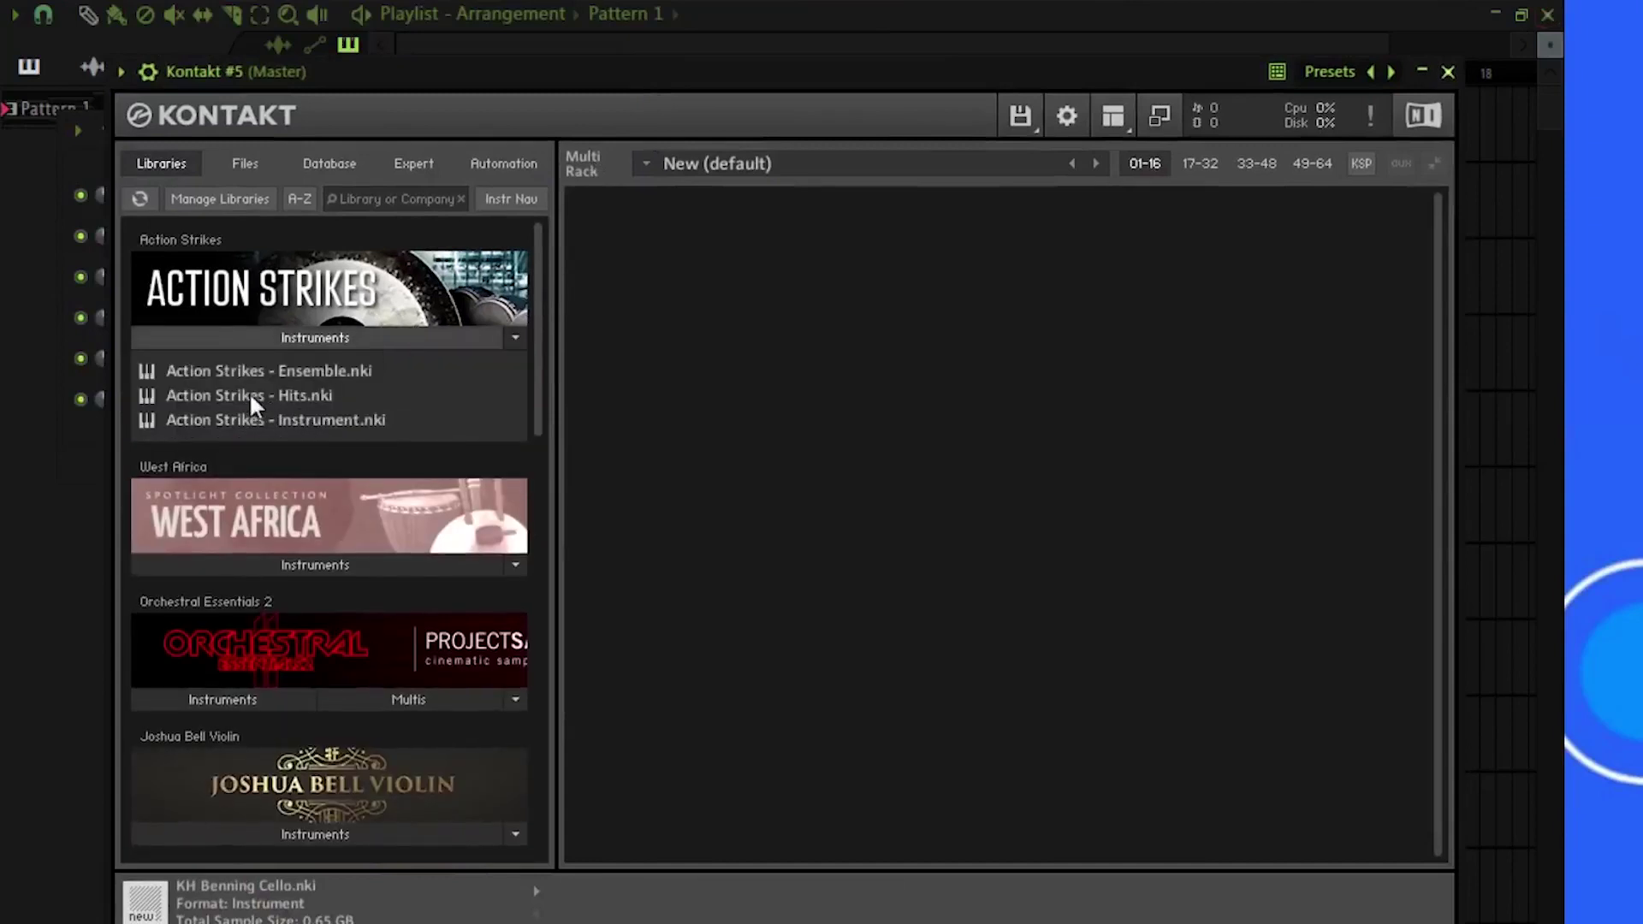
{"action": "left_click_drag", "start_coordinate": [250, 397], "coordinate": [795, 479]}
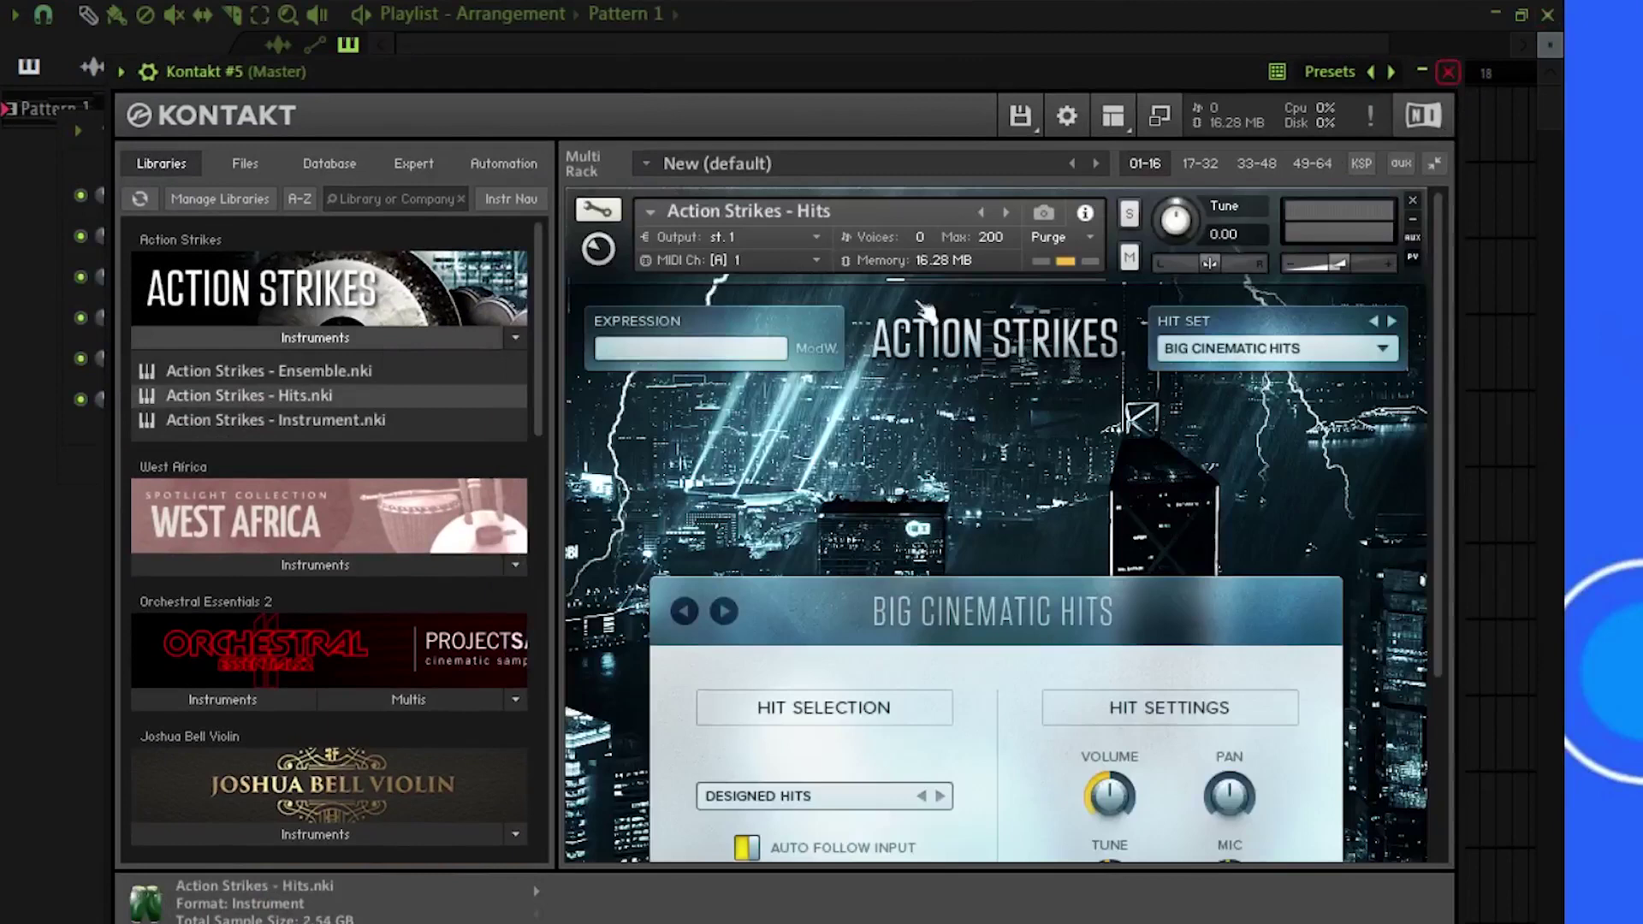
{"action": "left_click", "coordinate": [1447, 72]}
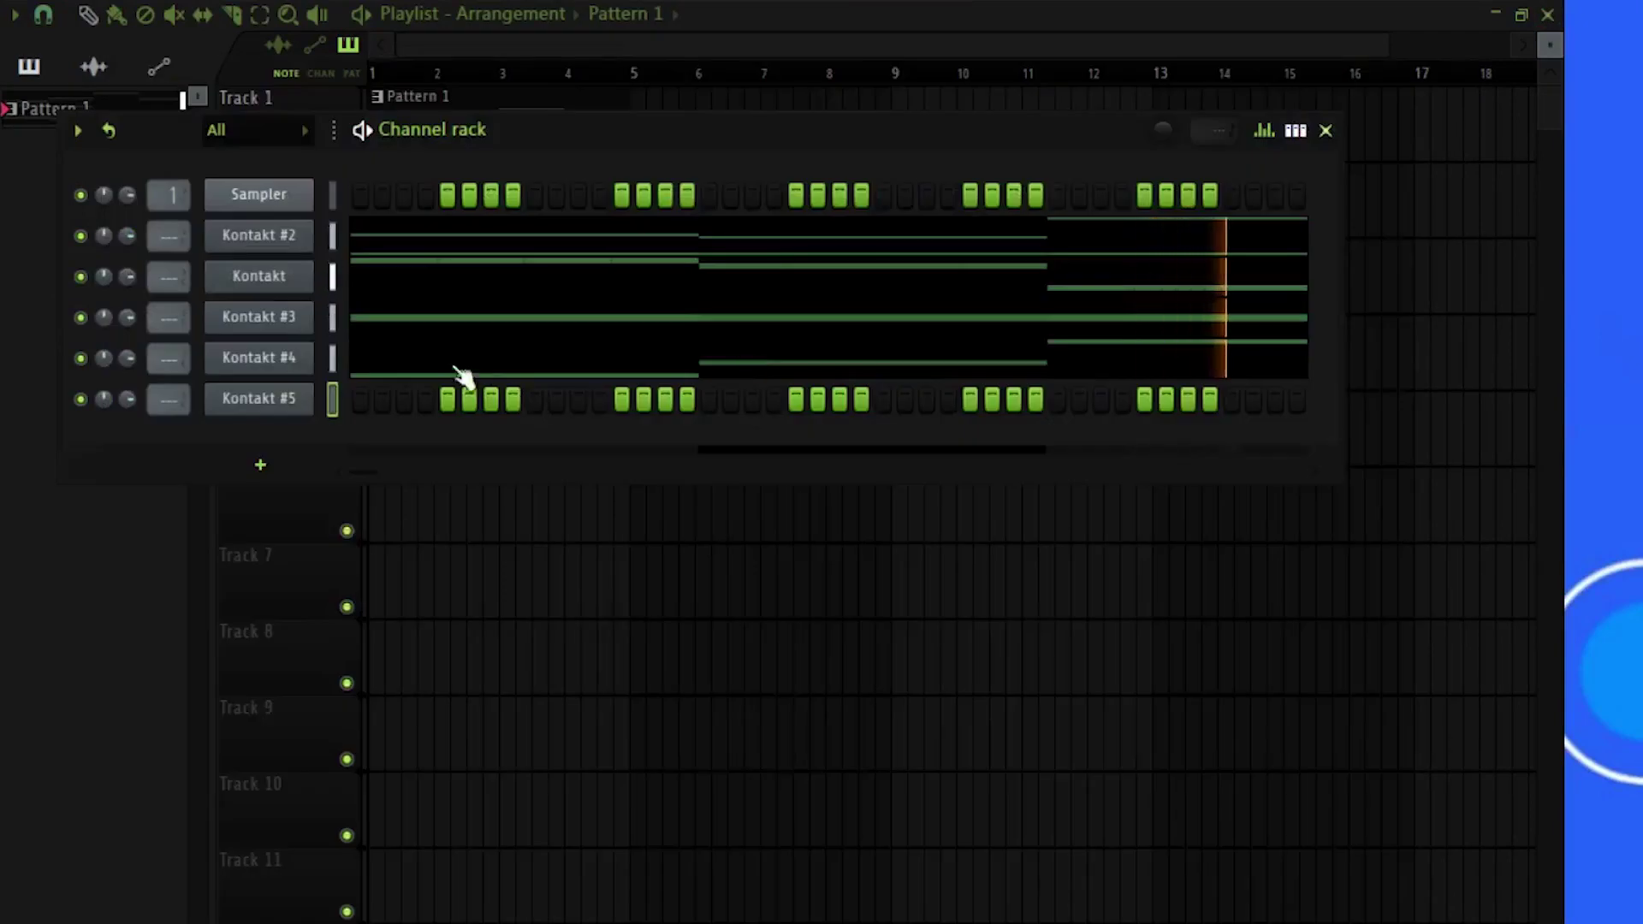
Step: Try a one-bar note in the Kontakt #5 piano roll at C#6, C#5 and F#5, and delete it
{"action": "right_click", "coordinate": [285, 399]}
{"action": "left_click", "coordinate": [355, 401]}
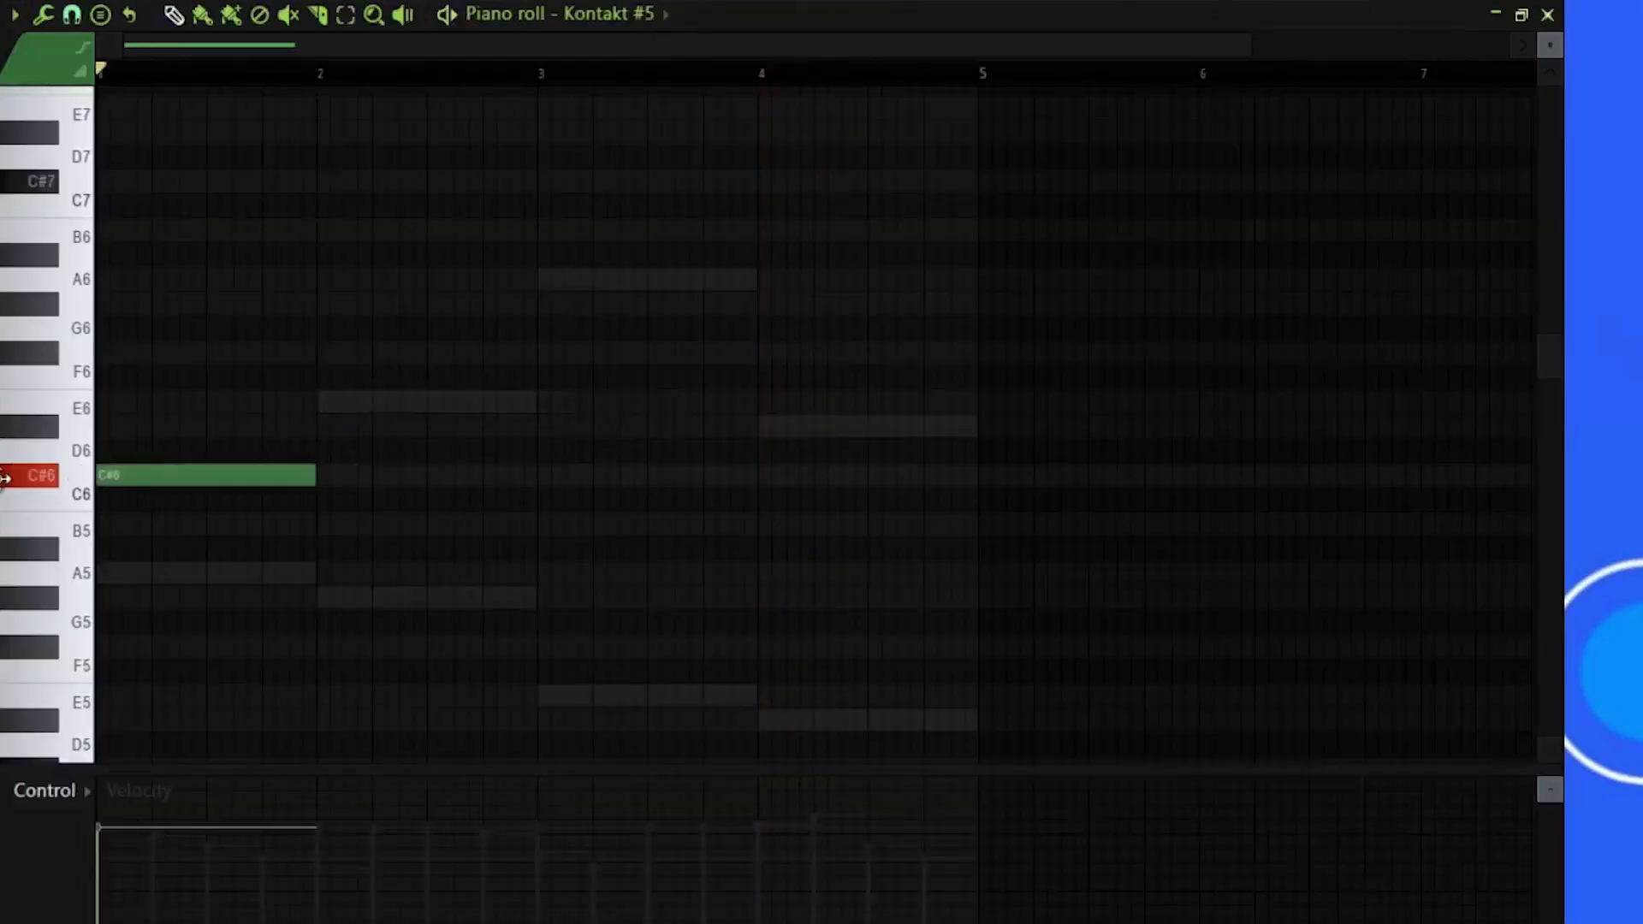
{"action": "left_click_drag", "start_coordinate": [5, 724], "coordinate": [9, 643]}
{"action": "key", "text": "space"}
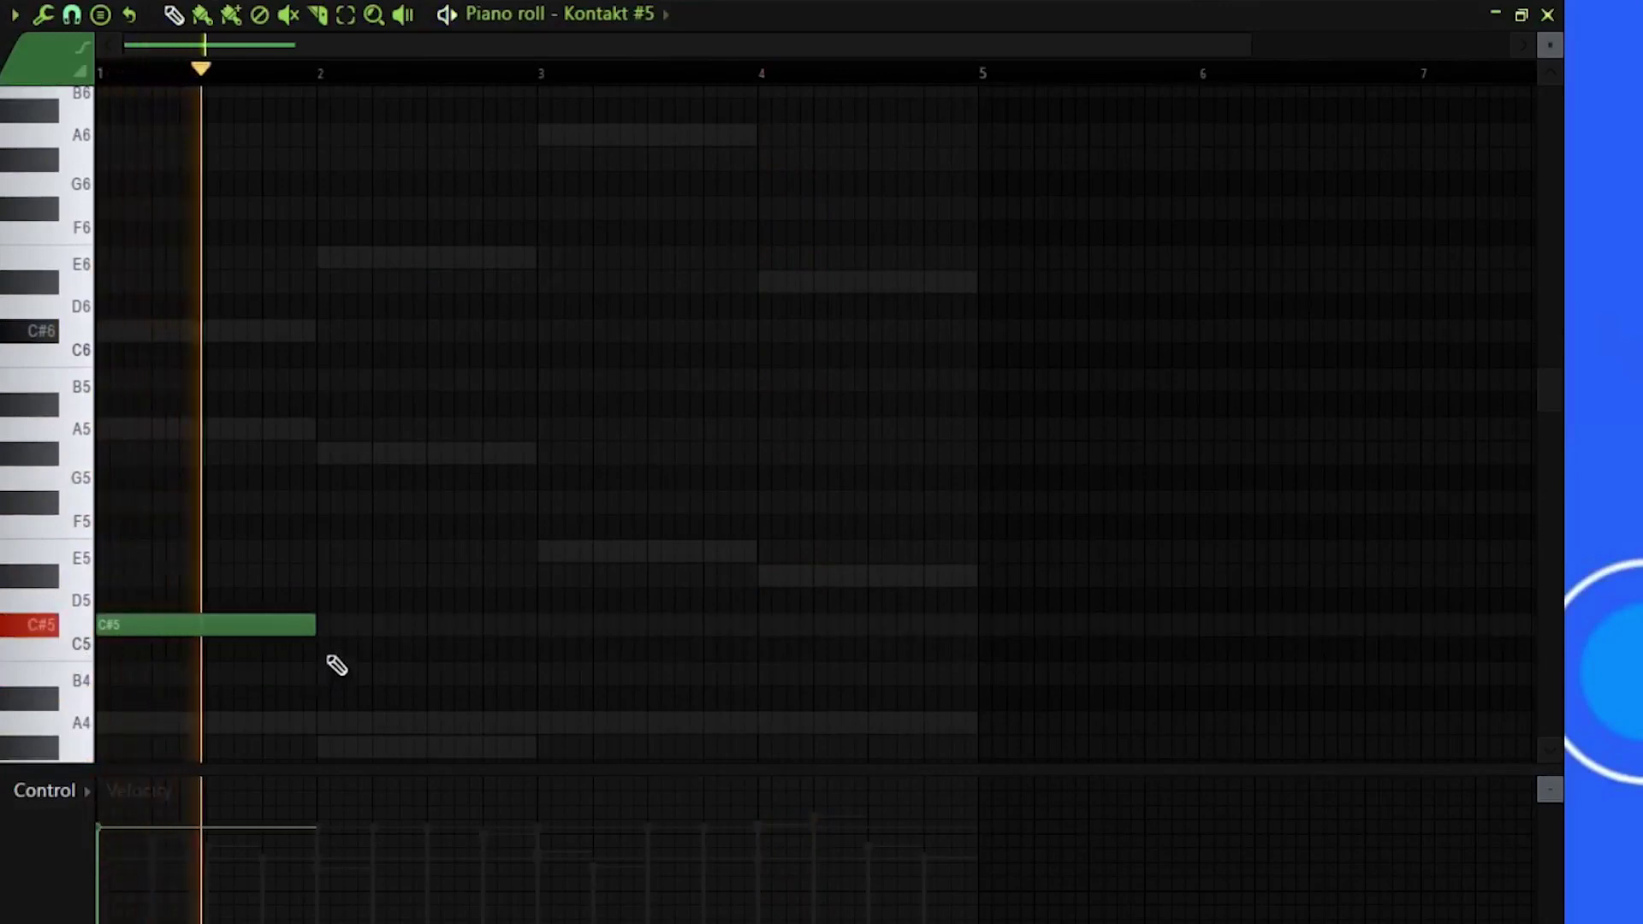
{"action": "left_click_drag", "start_coordinate": [123, 631], "coordinate": [68, 502]}
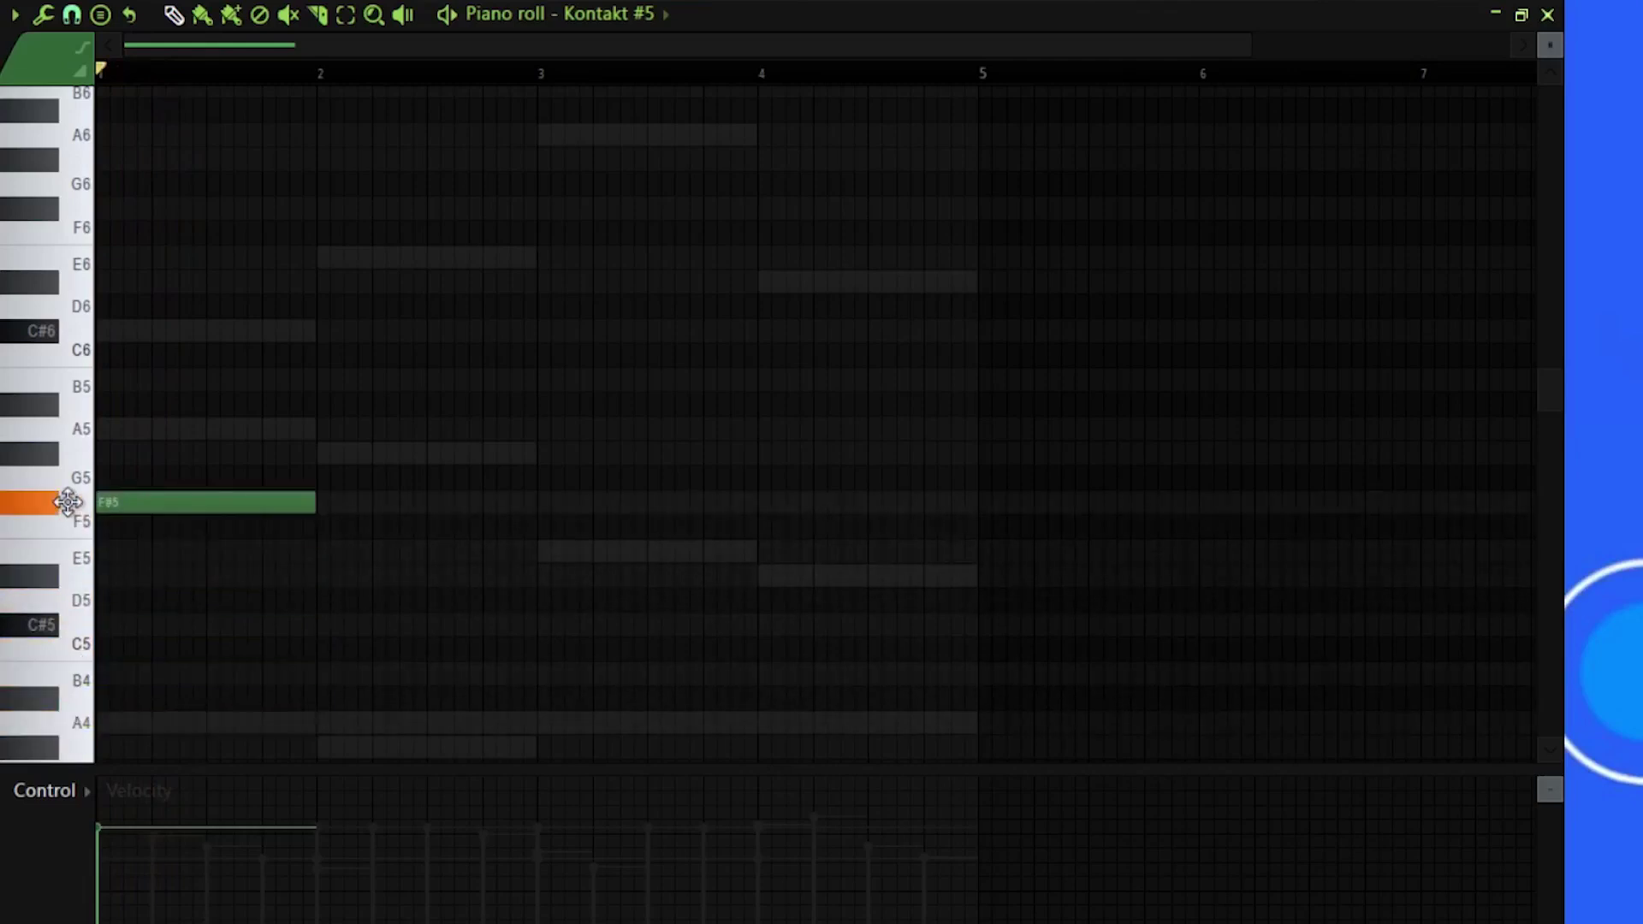
{"action": "right_click", "coordinate": [162, 505]}
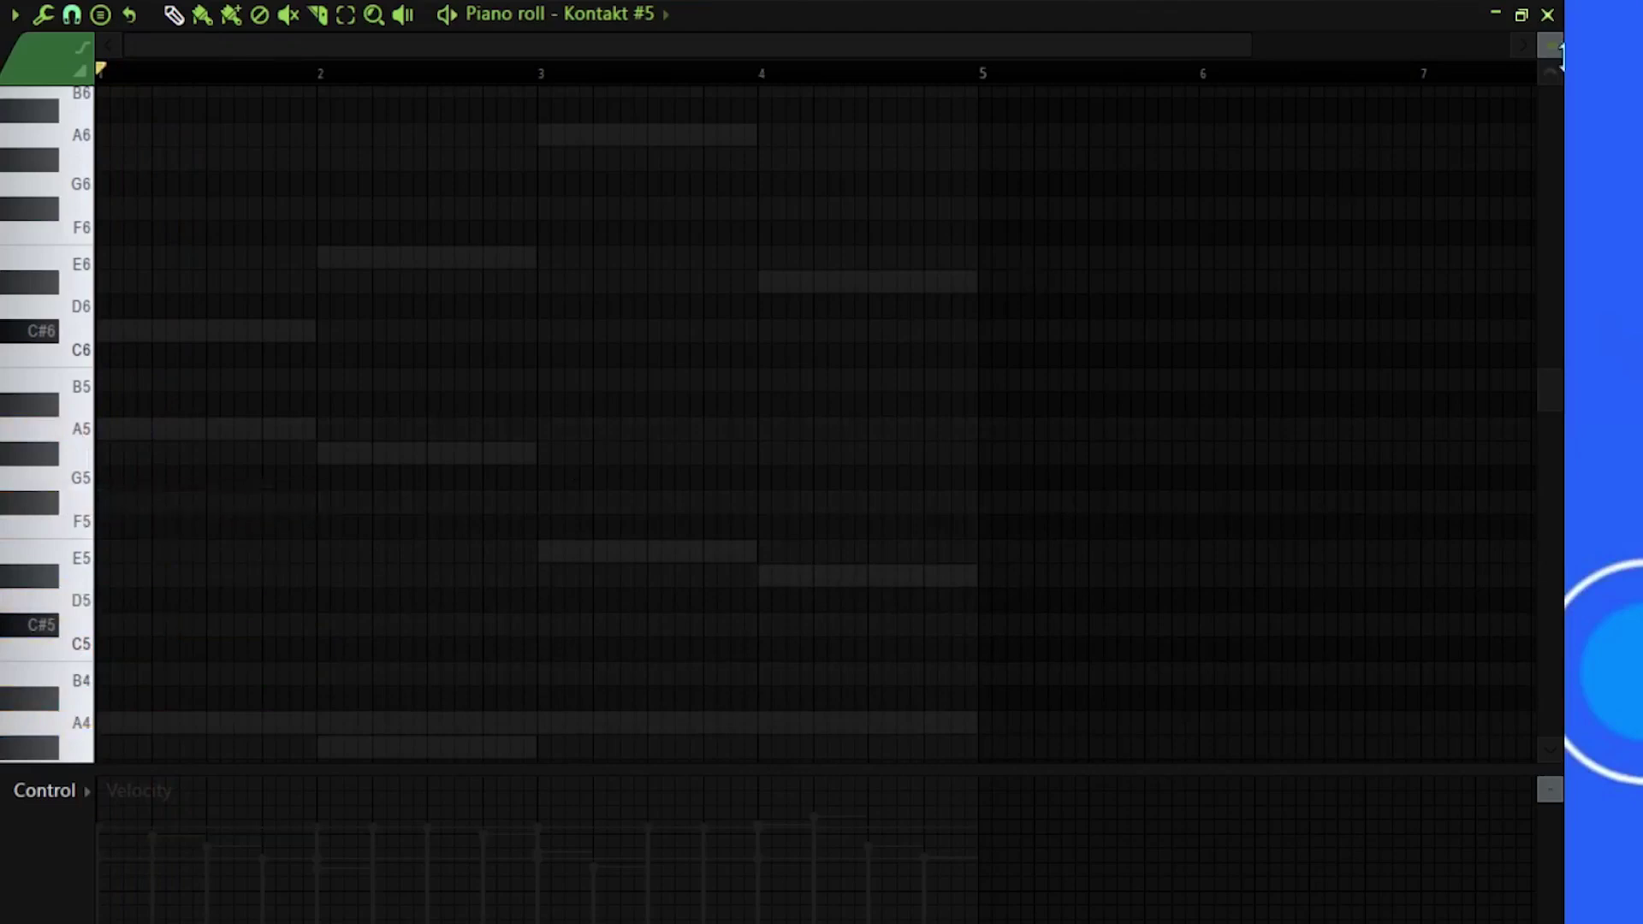
Step: Replace the Hits patch in Kontakt #5 with Action Strikes - Instrument and close the plugin window
{"action": "left_click", "coordinate": [1550, 14]}
{"action": "left_click", "coordinate": [249, 396]}
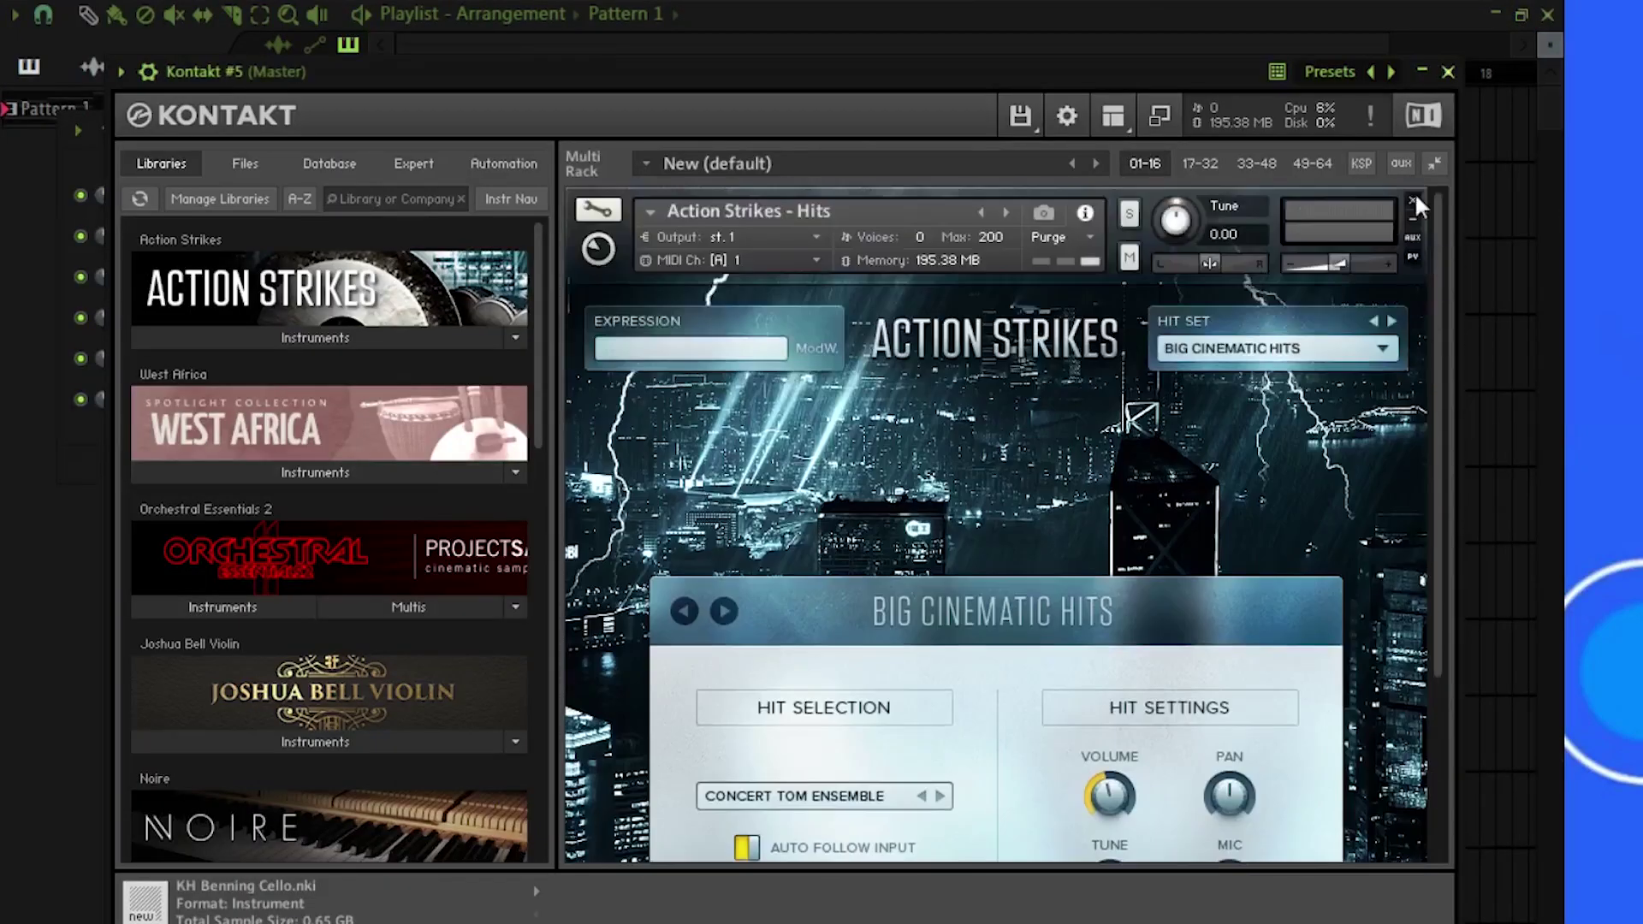
{"action": "left_click", "coordinate": [1413, 200]}
{"action": "left_click", "coordinate": [315, 338]}
{"action": "left_click_drag", "start_coordinate": [315, 421], "coordinate": [1075, 537]}
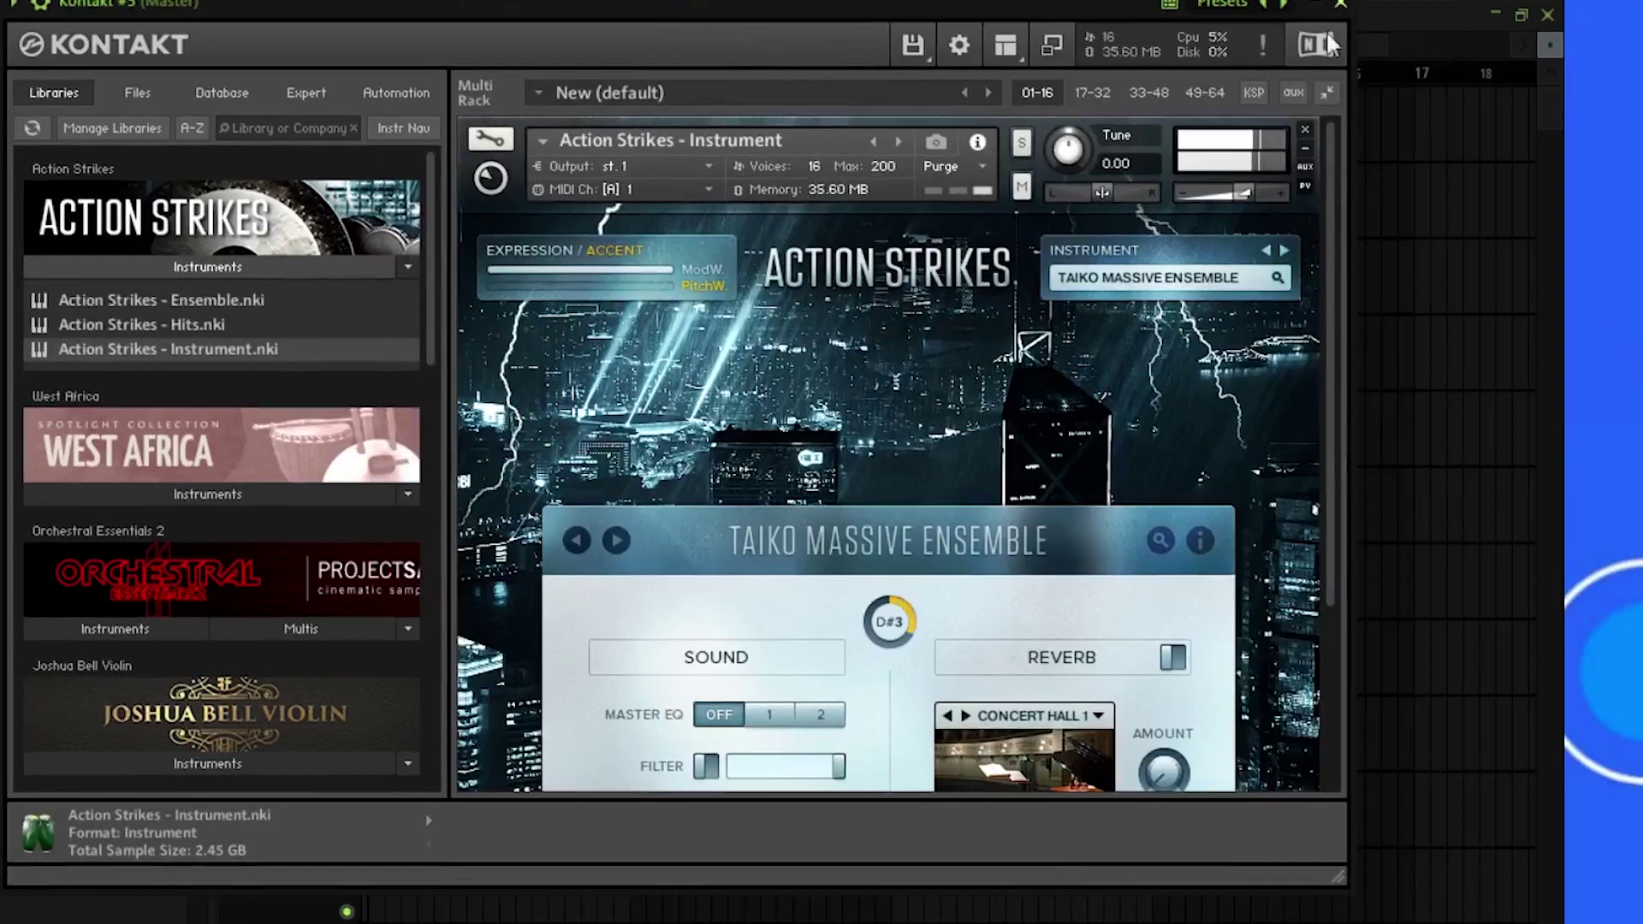
{"action": "left_click", "coordinate": [1341, 7]}
Step: Open the Kontakt #5 piano roll, try a one-bar A5 in bar 1, lower it to B4, and add A4 in bar 2
{"action": "right_click", "coordinate": [320, 389]}
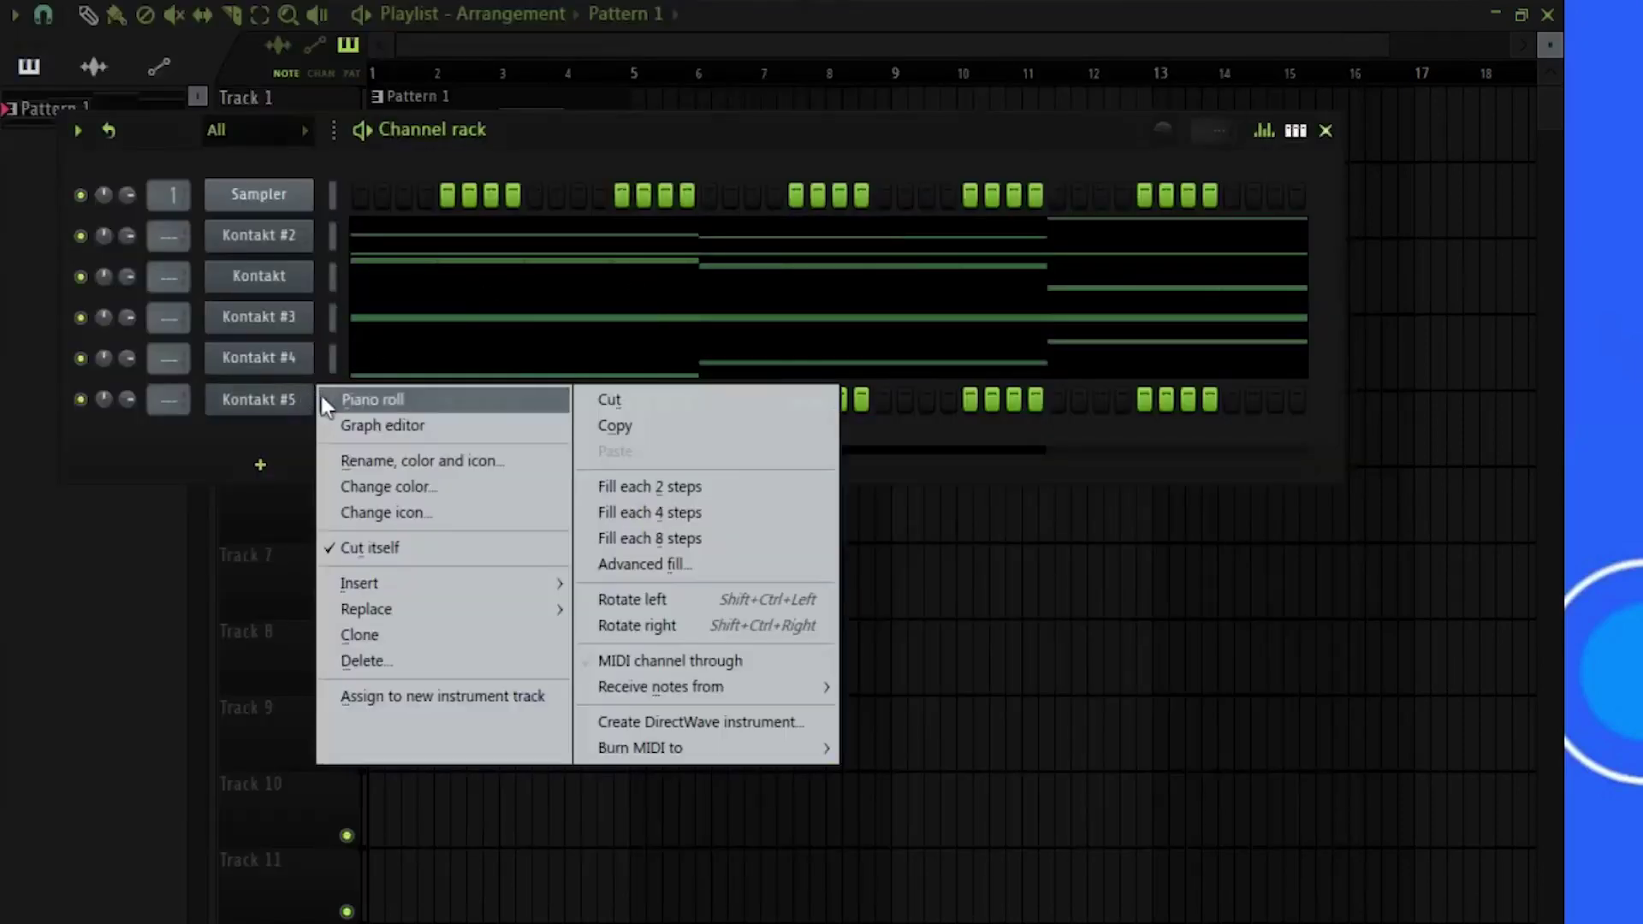
{"action": "left_click", "coordinate": [334, 402]}
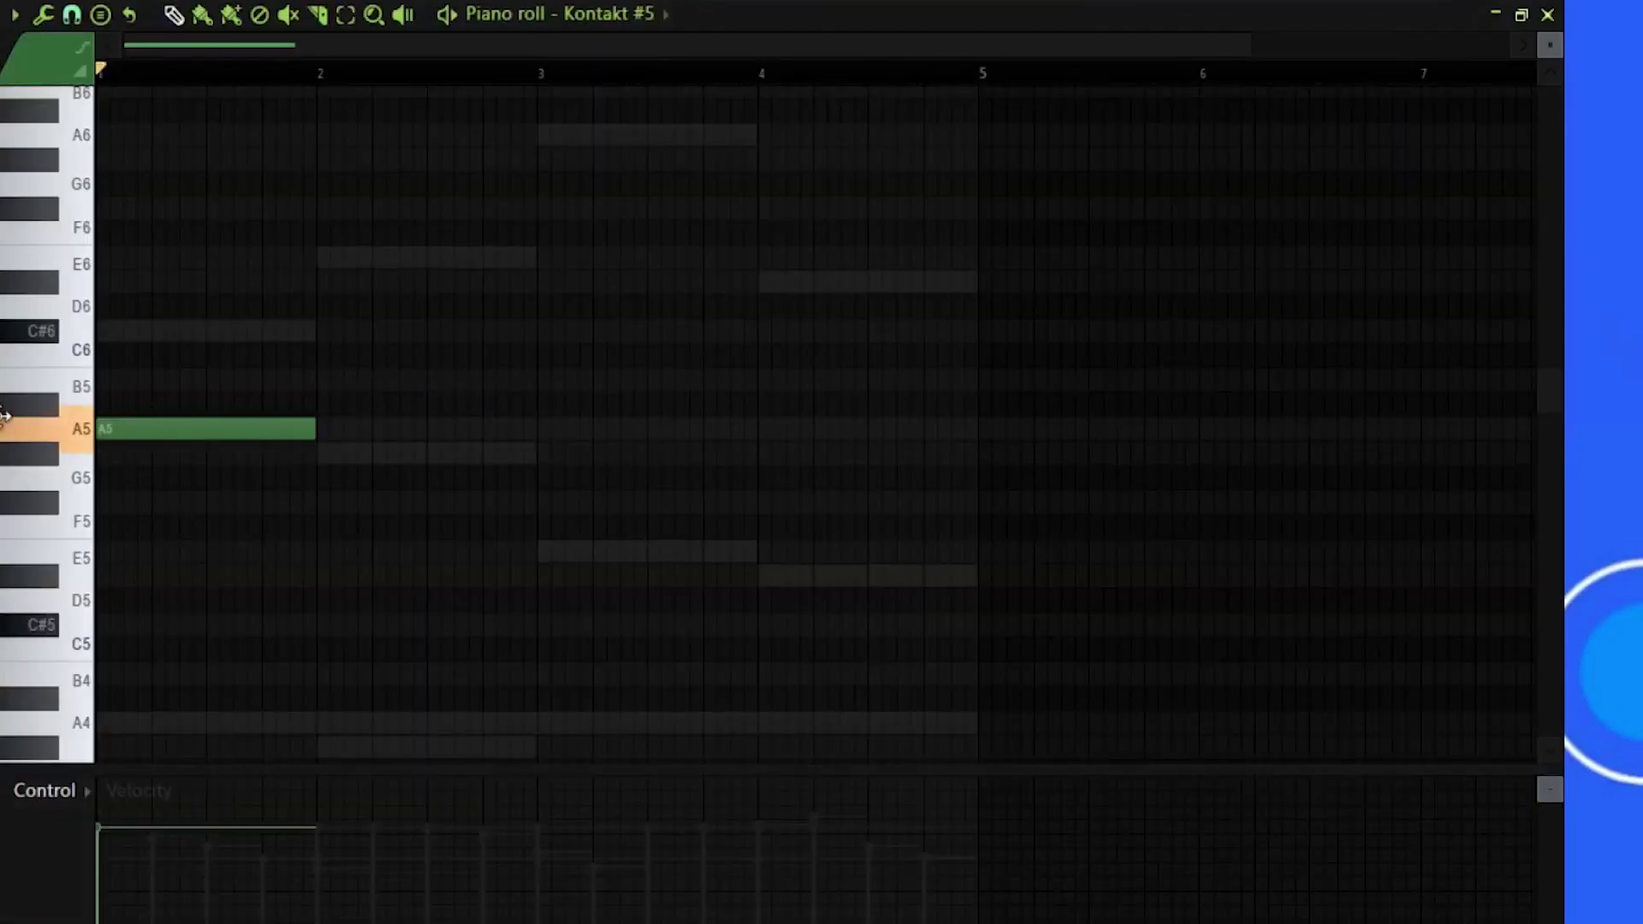
{"action": "key", "text": "space"}
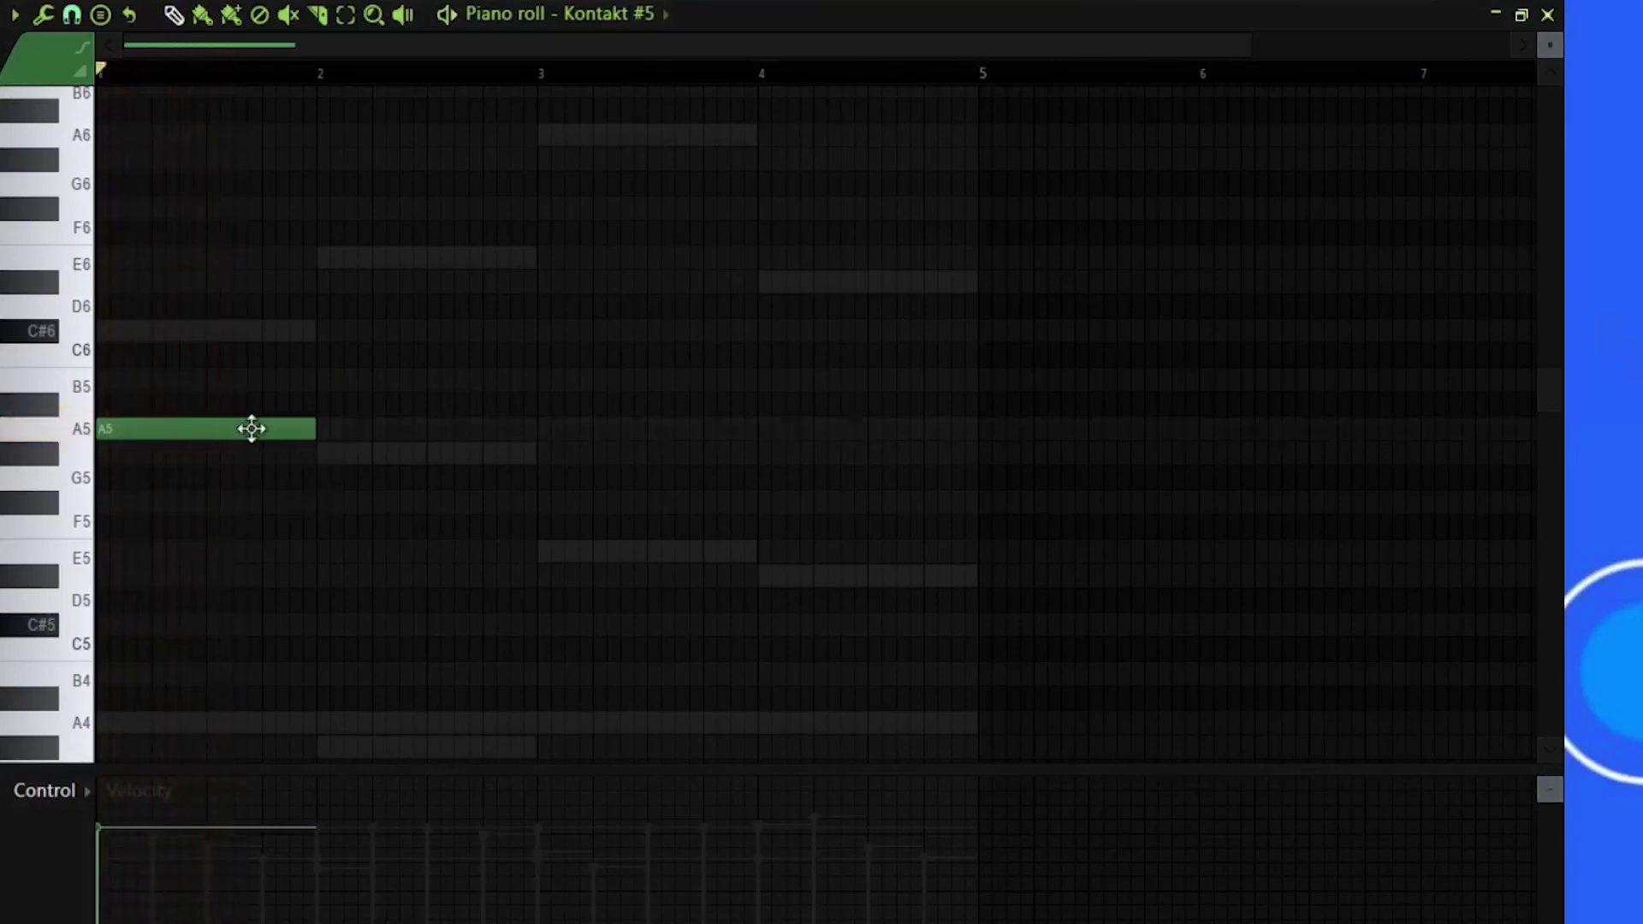
{"action": "left_click_drag", "start_coordinate": [250, 429], "coordinate": [141, 682]}
{"action": "key", "text": "space"}
{"action": "left_click", "coordinate": [396, 725]}
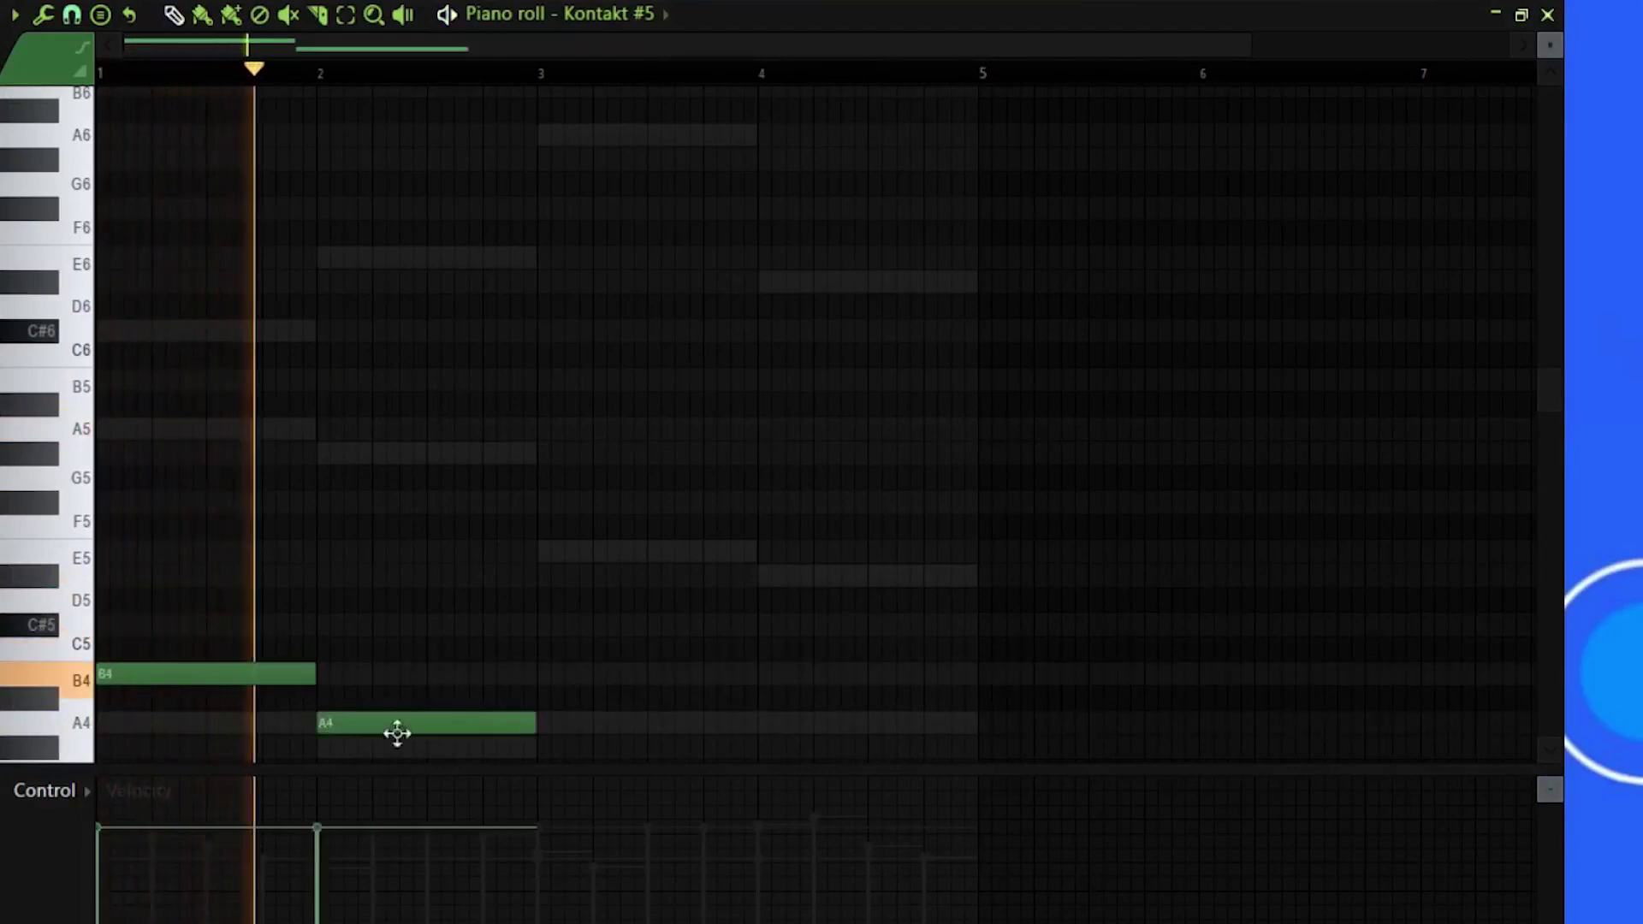
Step: Move the A4 note from bar 2 to D#5 in bar 1, and delete the B4 note
{"action": "scroll", "coordinate": [581, 728], "scroll_direction": "down", "scroll_amount": 3}
{"action": "key", "text": "space"}
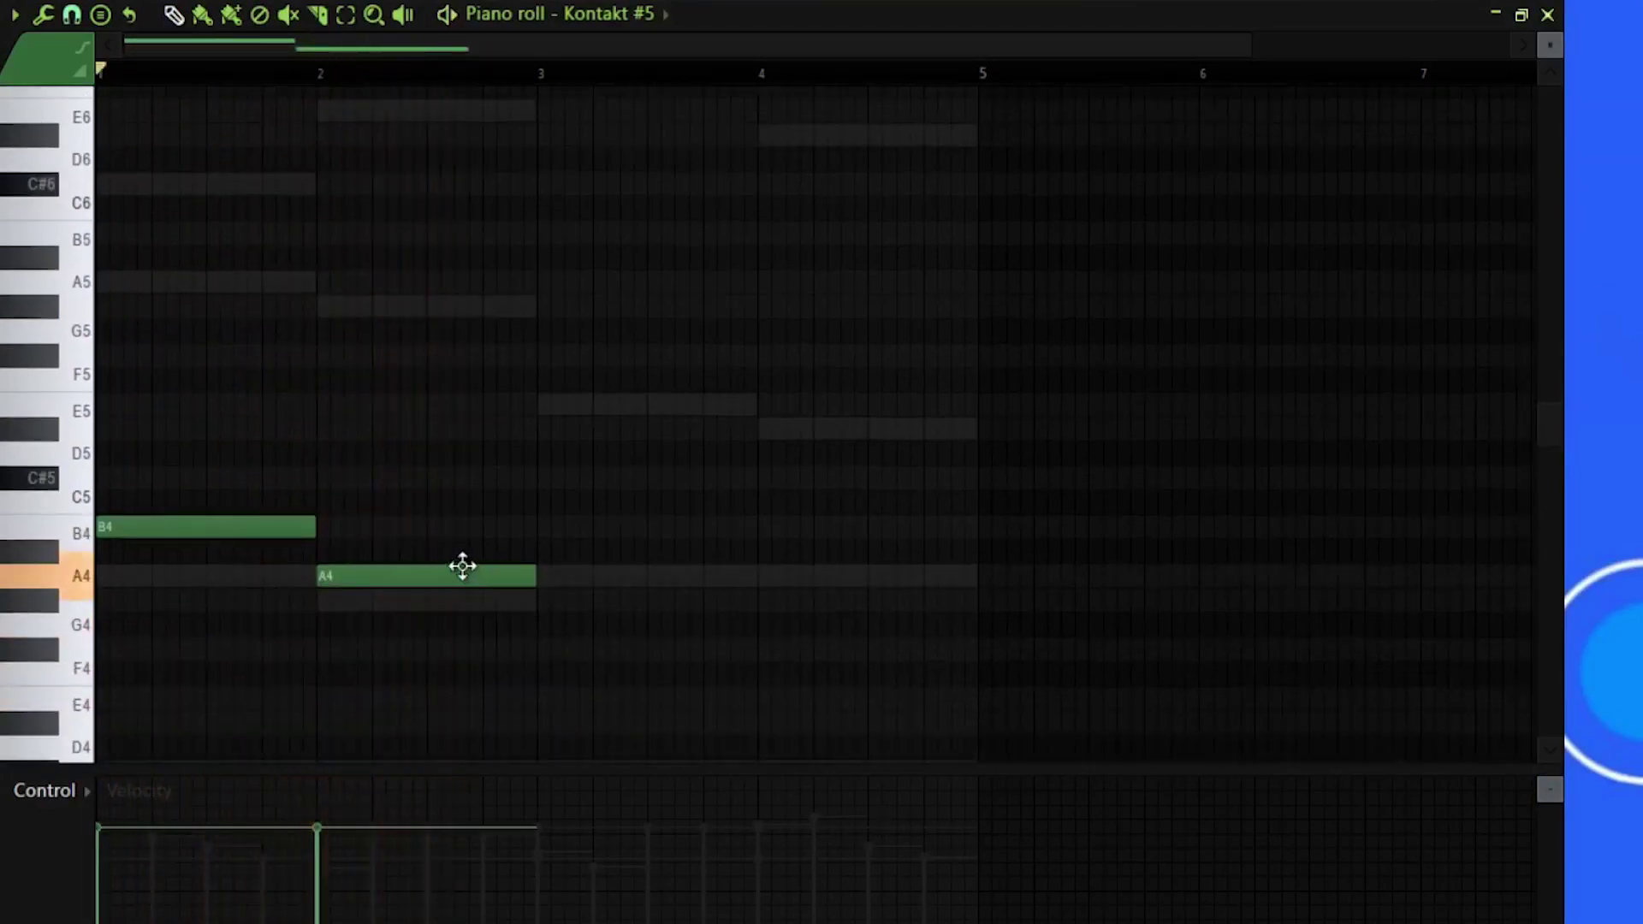
{"action": "left_click_drag", "start_coordinate": [462, 568], "coordinate": [129, 426]}
{"action": "key", "text": "space"}
{"action": "right_click", "coordinate": [171, 526]}
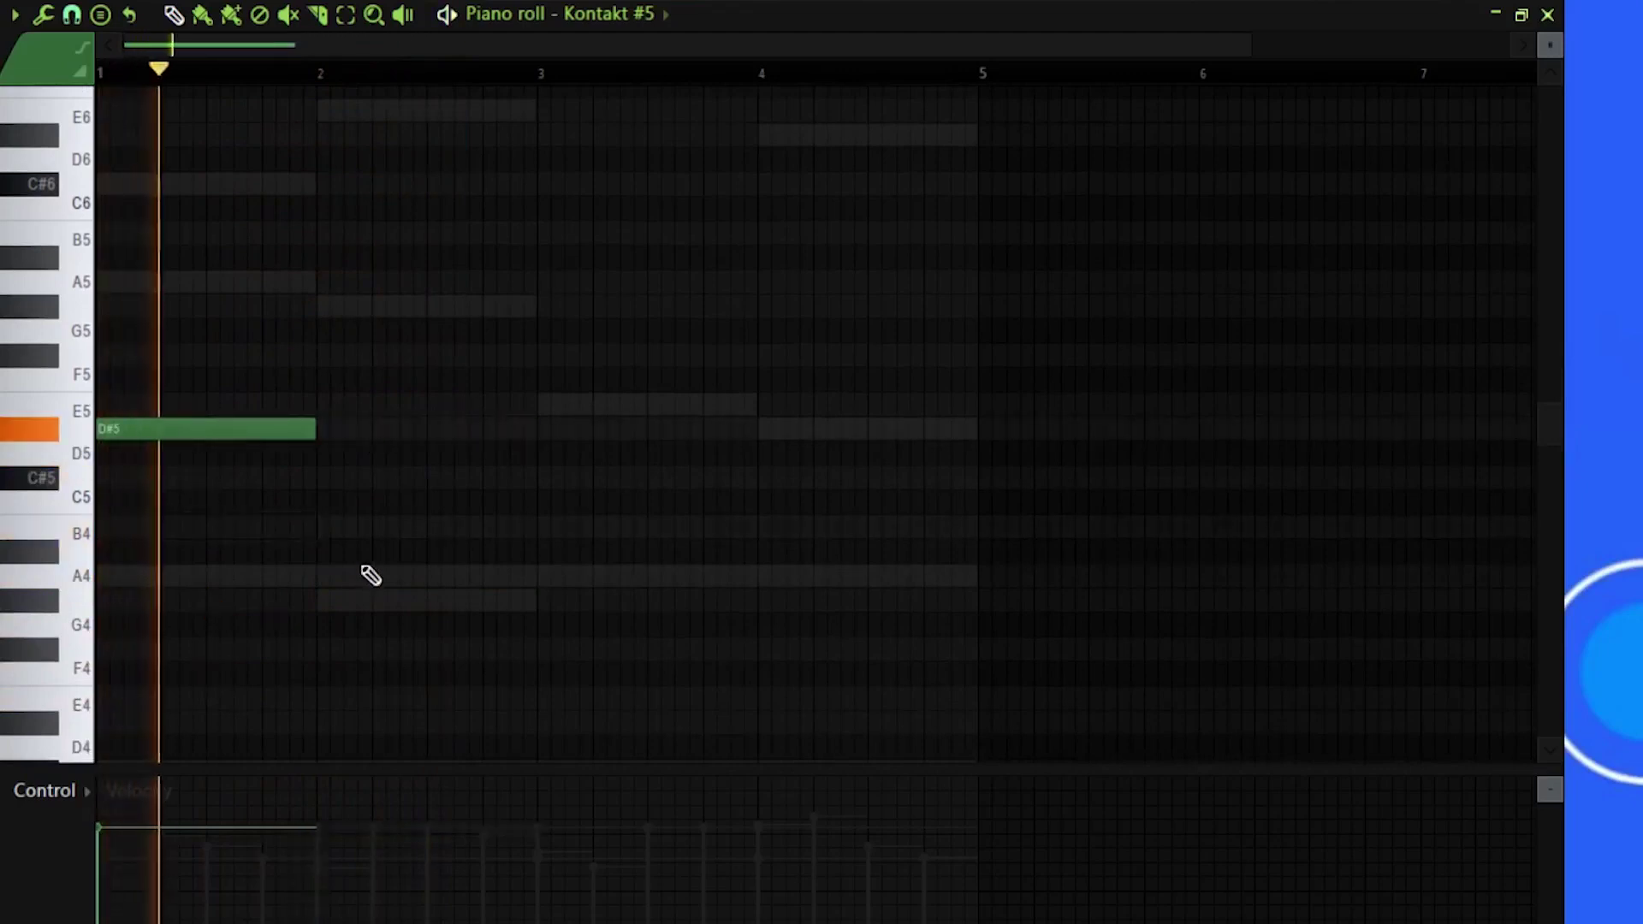
Step: Add one-bar notes at E5 in bar 2, D#5 in bar 3 and E5 in bar 4
{"action": "left_click", "coordinate": [333, 405]}
{"action": "key", "text": "space"}
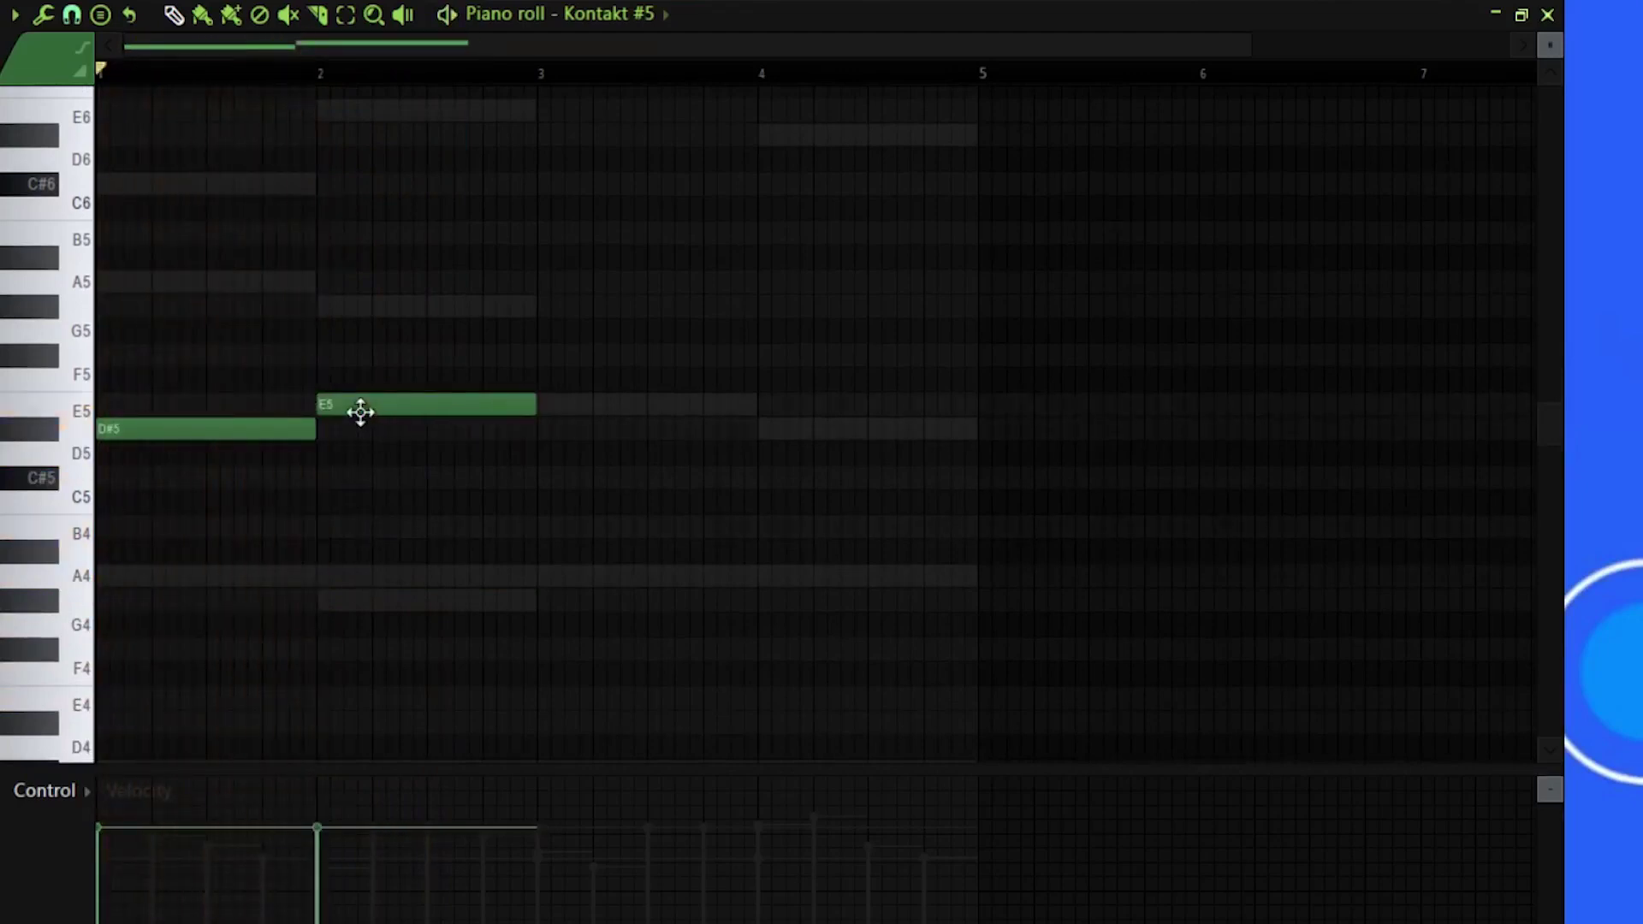
{"action": "key", "text": "space"}
{"action": "left_click", "coordinate": [546, 429]}
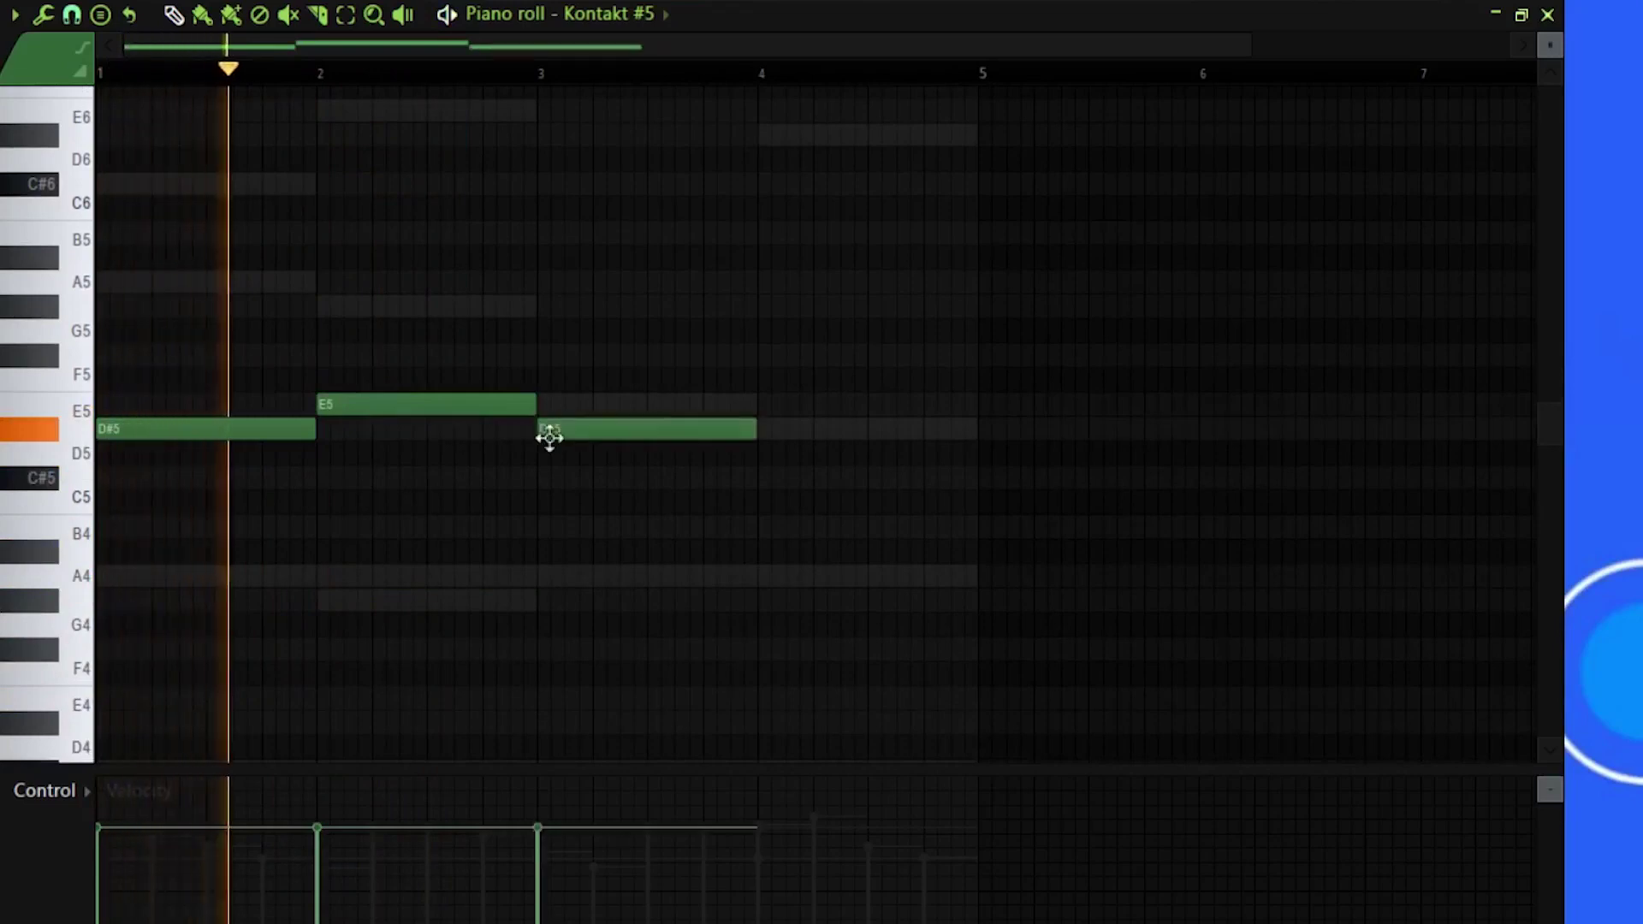
{"action": "left_click", "coordinate": [761, 406]}
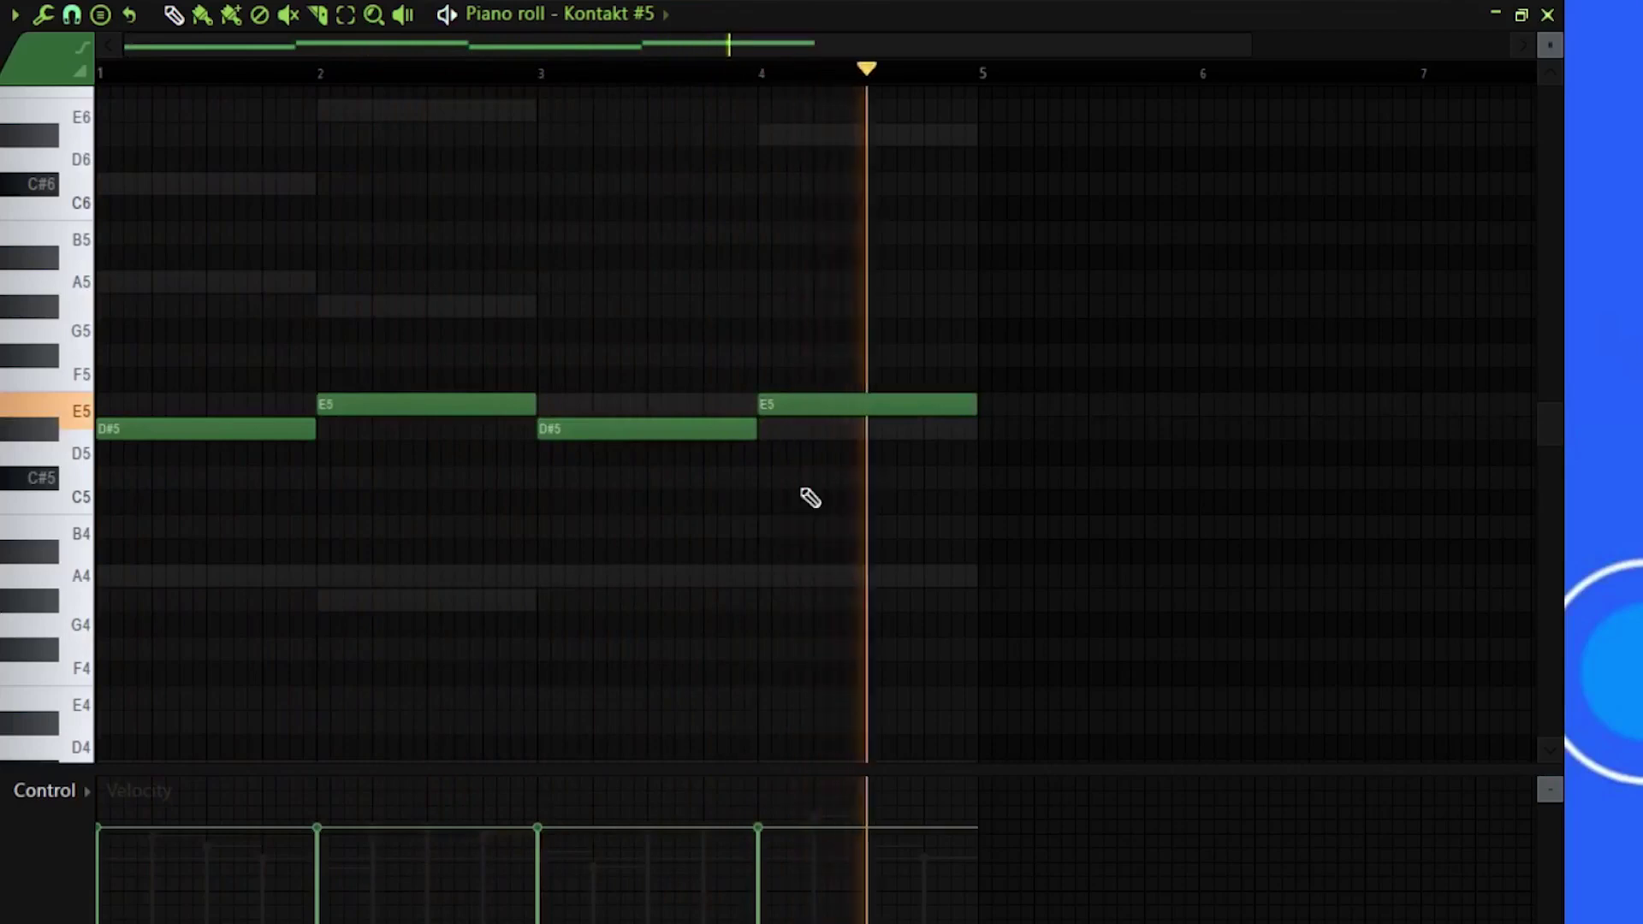
Step: Transpose all four Kontakt #5 notes down one semitone, play the pattern, and close the piano roll
{"action": "key", "text": "ctrl+a"}
{"action": "key", "text": "space"}
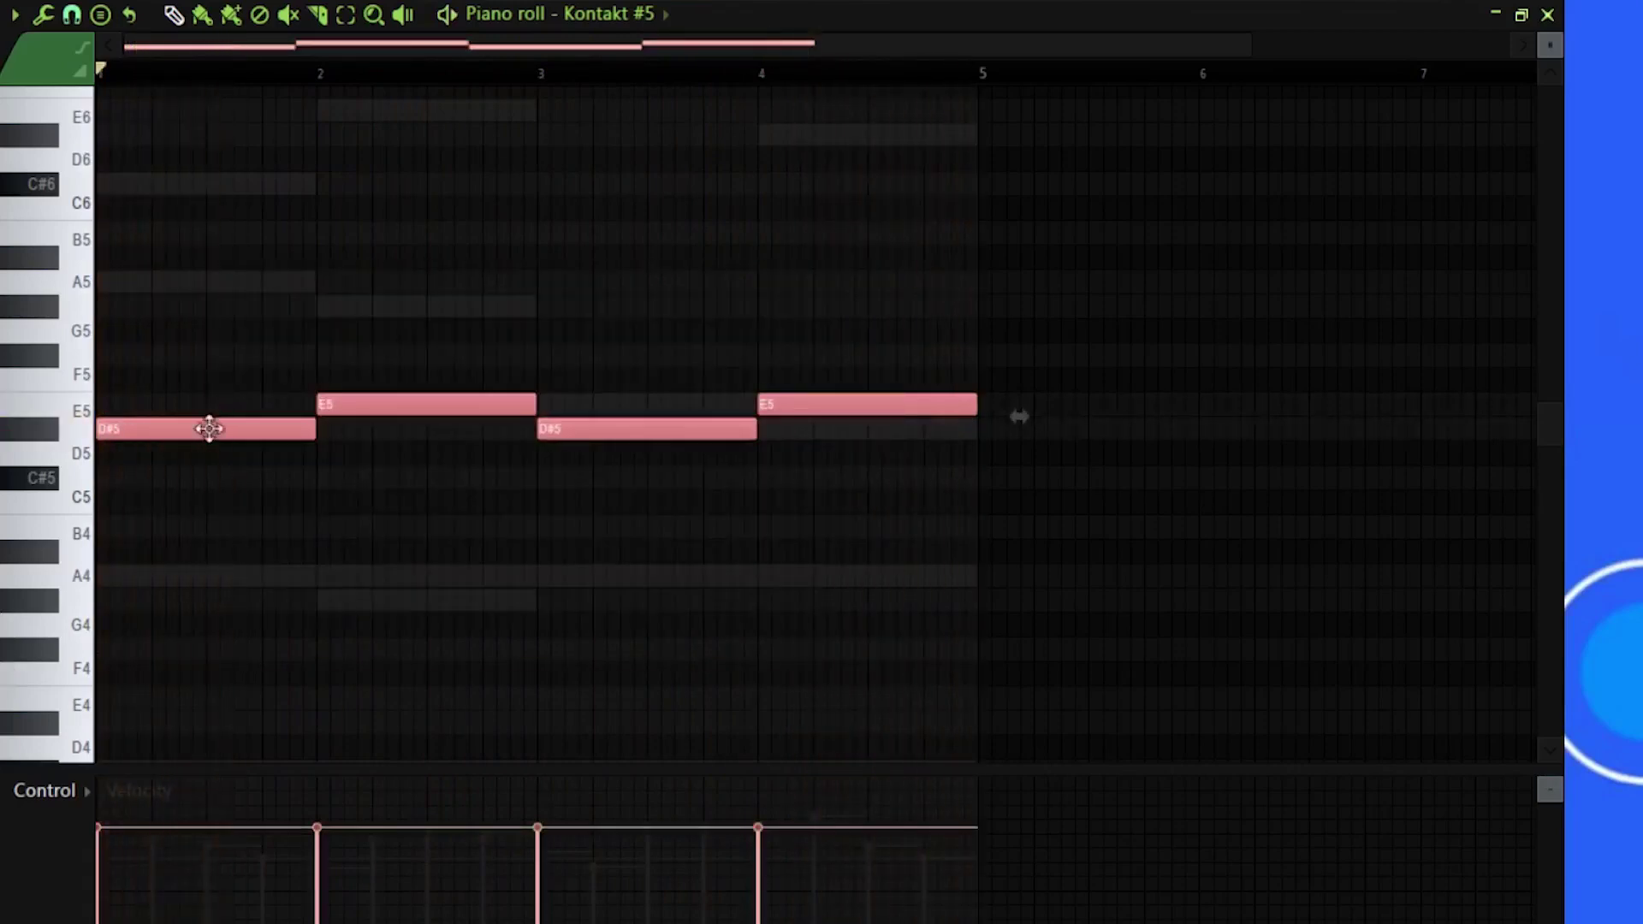
{"action": "left_click_drag", "start_coordinate": [209, 427], "coordinate": [185, 456]}
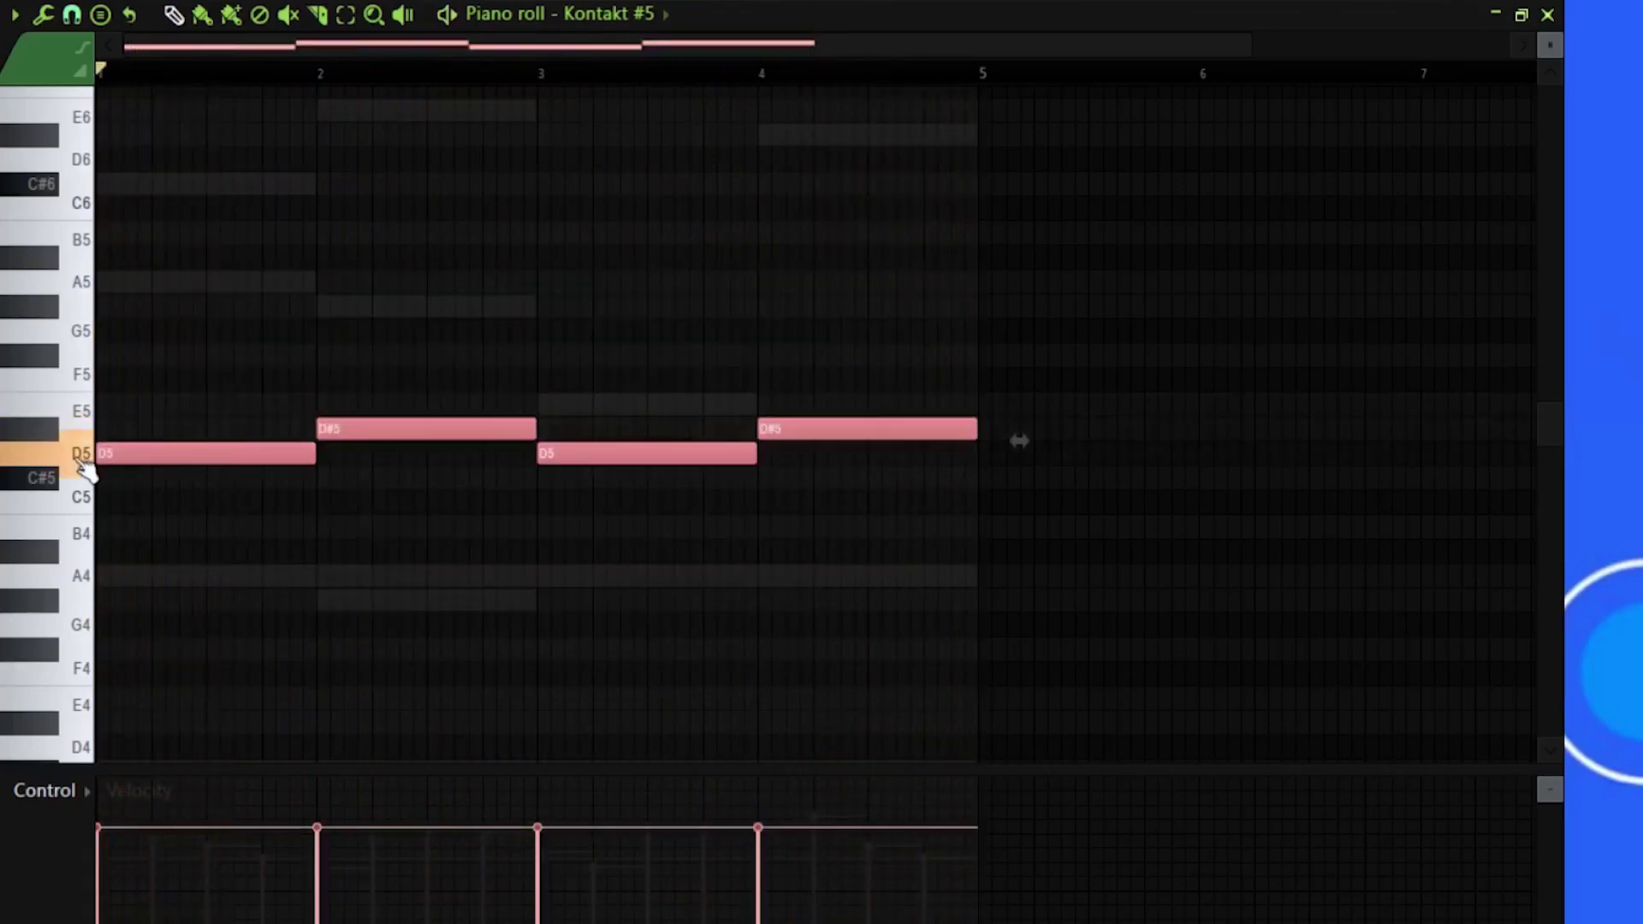
{"action": "key", "text": "ctrl+d"}
{"action": "key", "text": "space"}
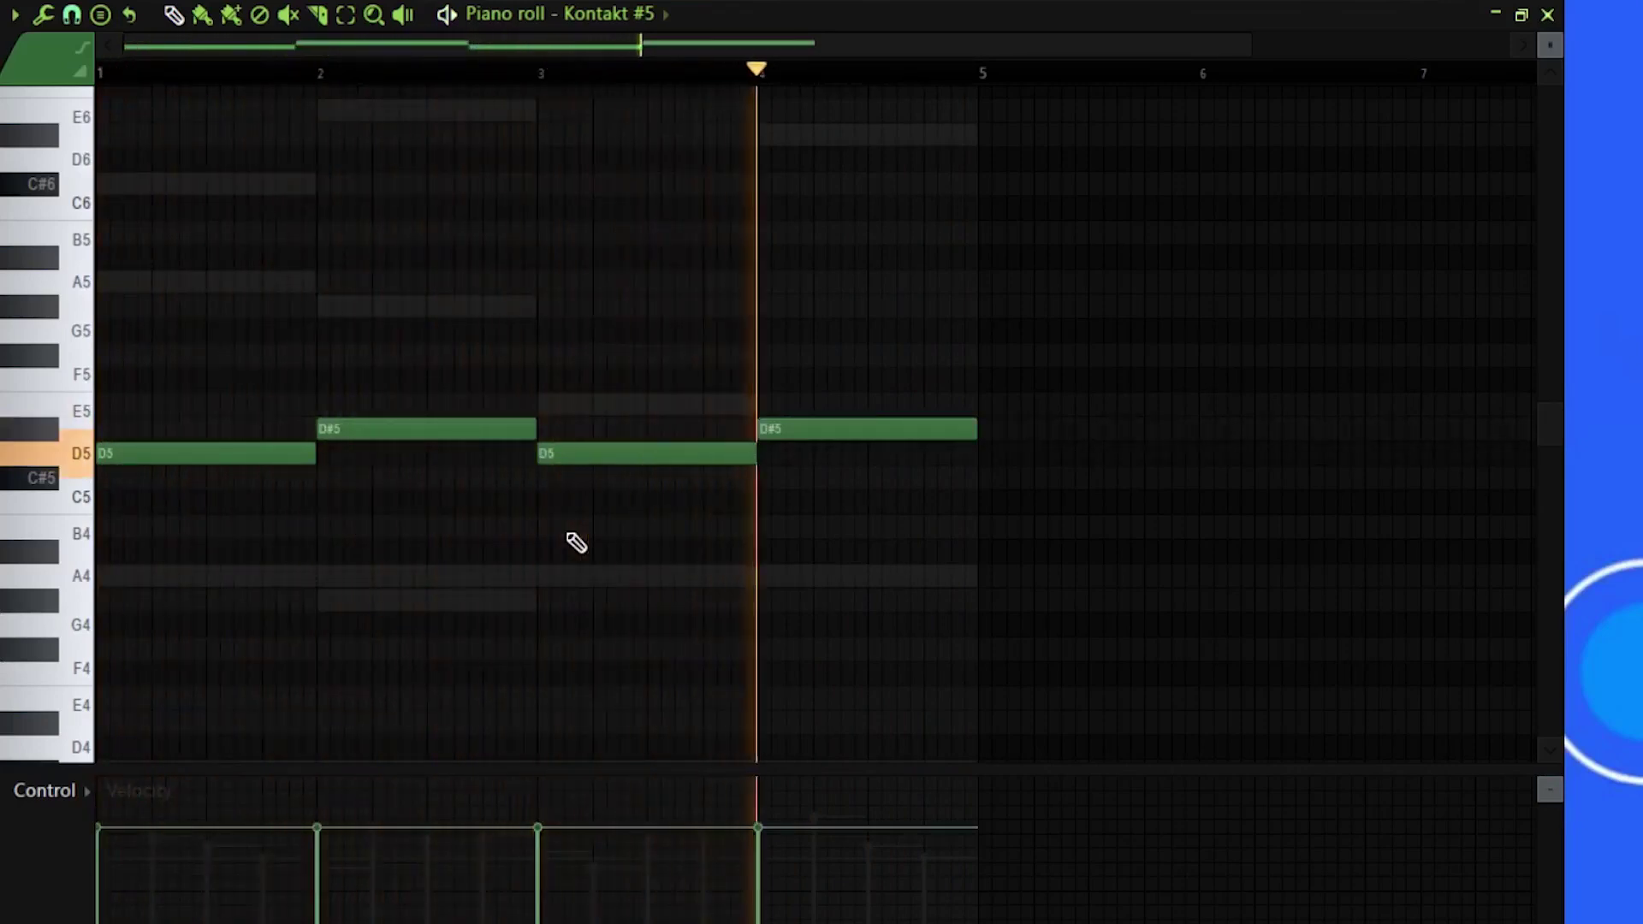
{"action": "left_click", "coordinate": [1547, 14]}
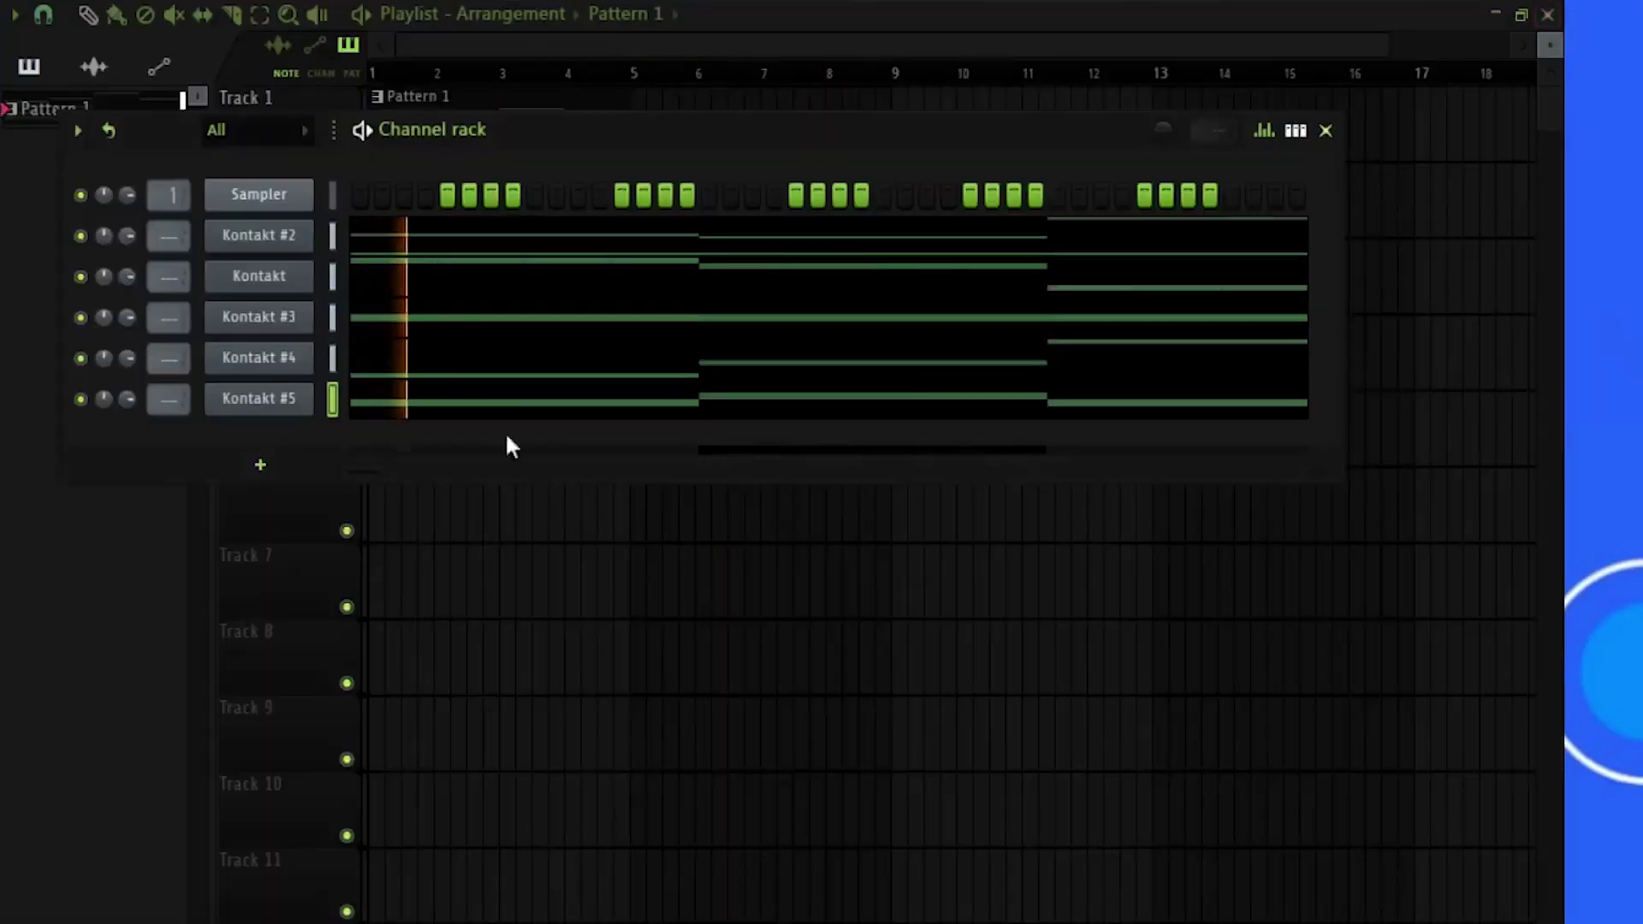
Step: Add another Kontakt channel and load the Cloud Supply instrument into it
{"action": "left_click", "coordinate": [283, 465]}
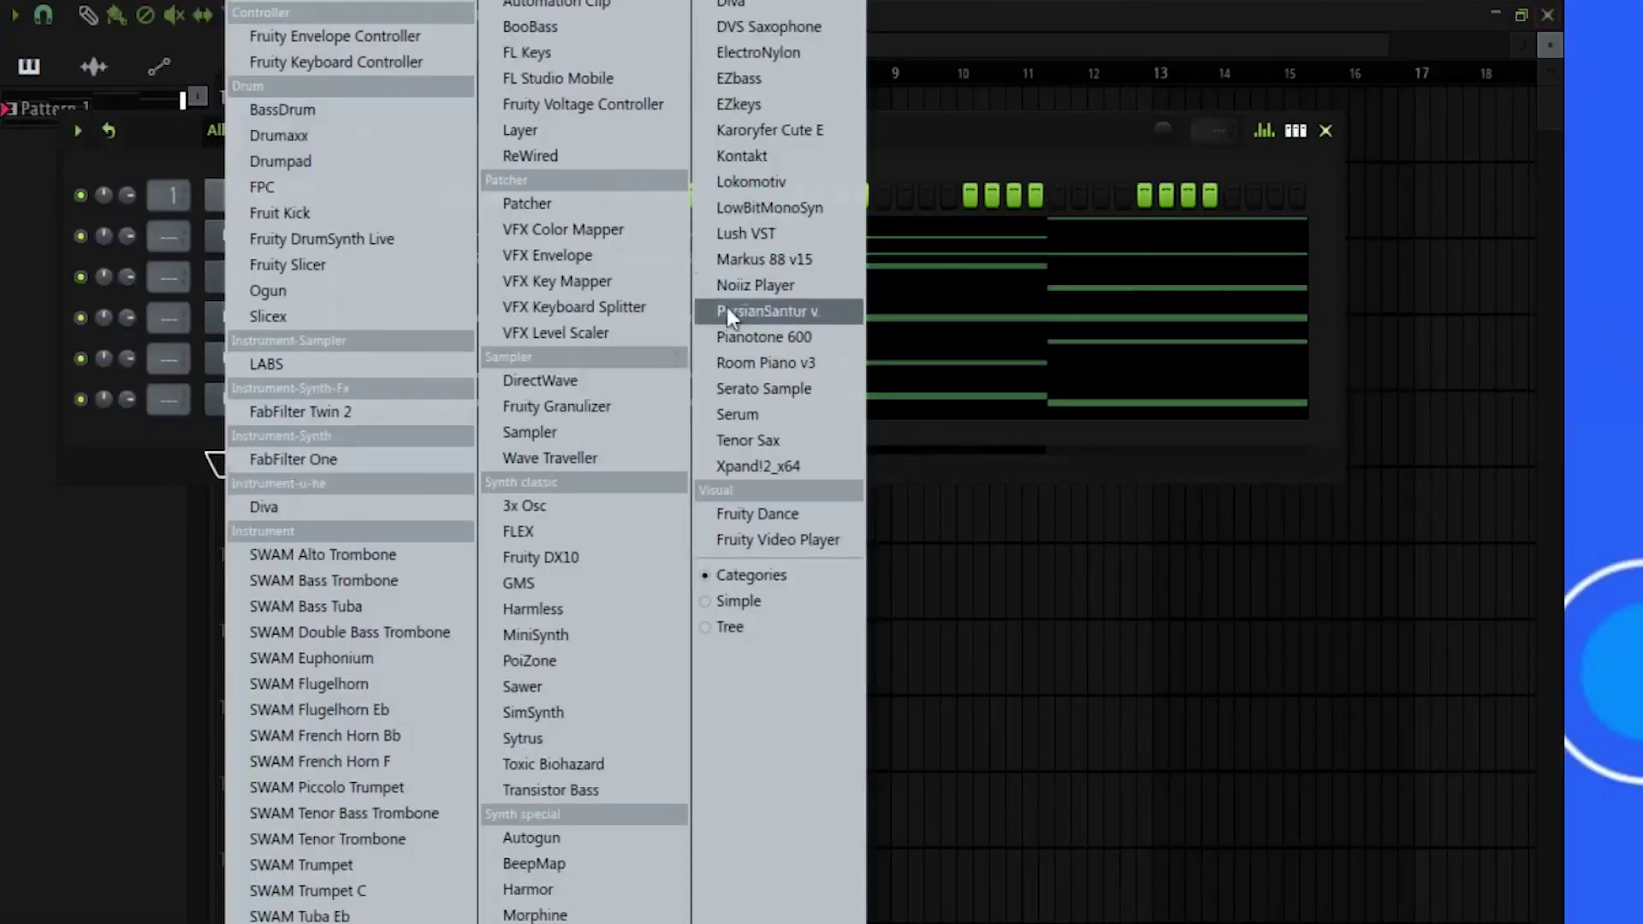
{"action": "left_click", "coordinate": [752, 158]}
{"action": "left_click_drag", "start_coordinate": [633, 272], "coordinate": [608, 90]}
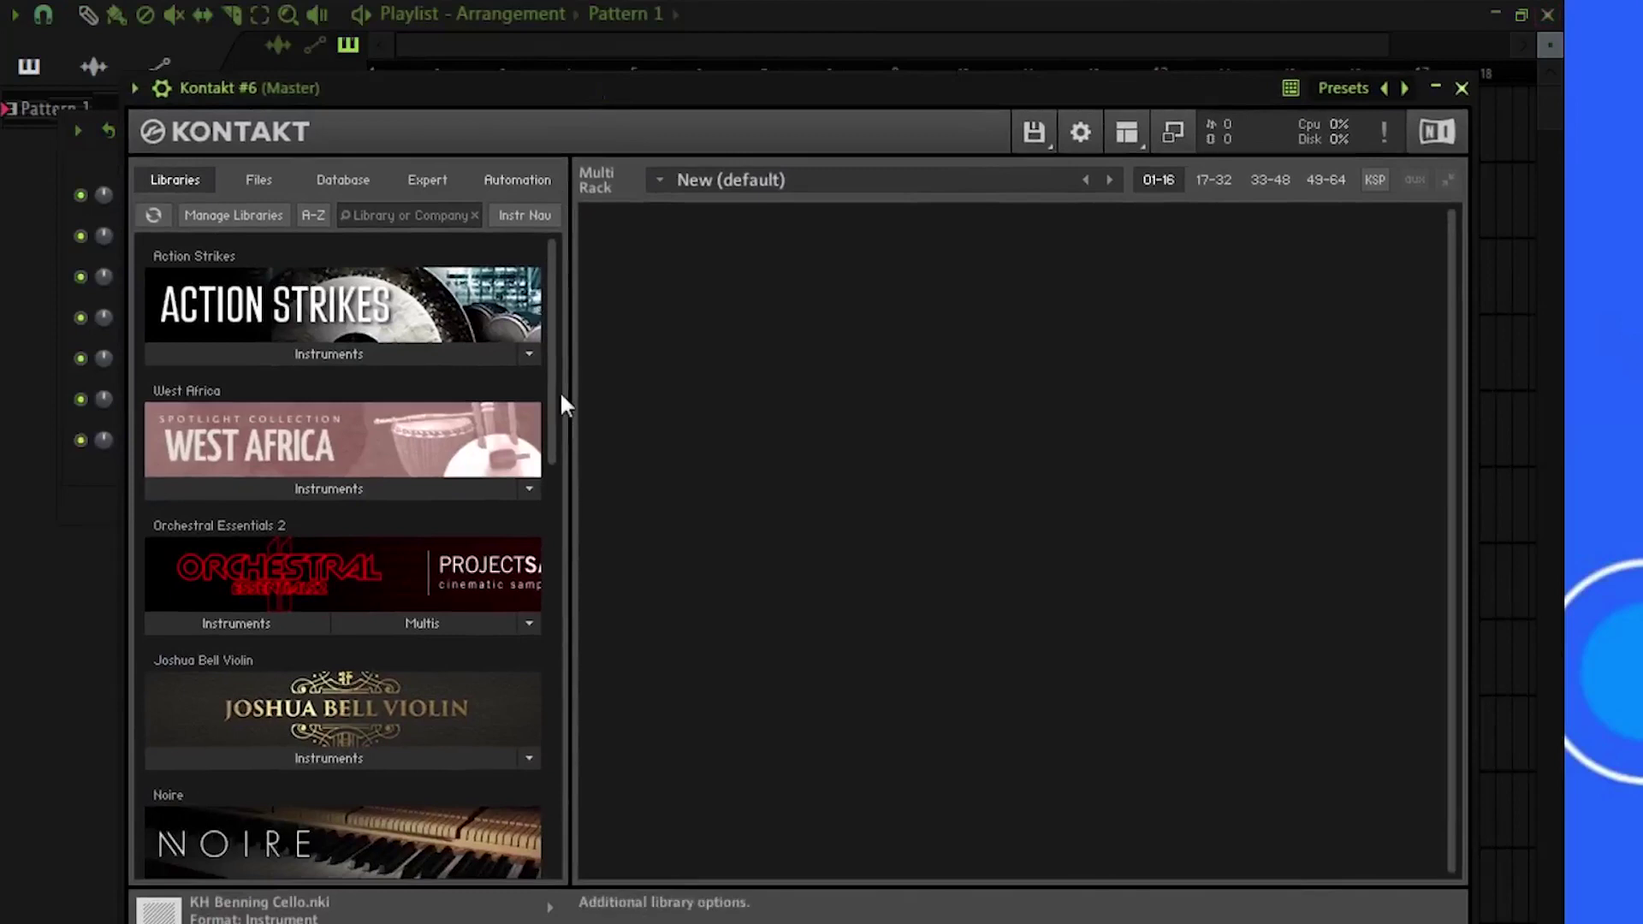
{"action": "left_click_drag", "start_coordinate": [555, 393], "coordinate": [570, 621]}
{"action": "left_click", "coordinate": [419, 613]}
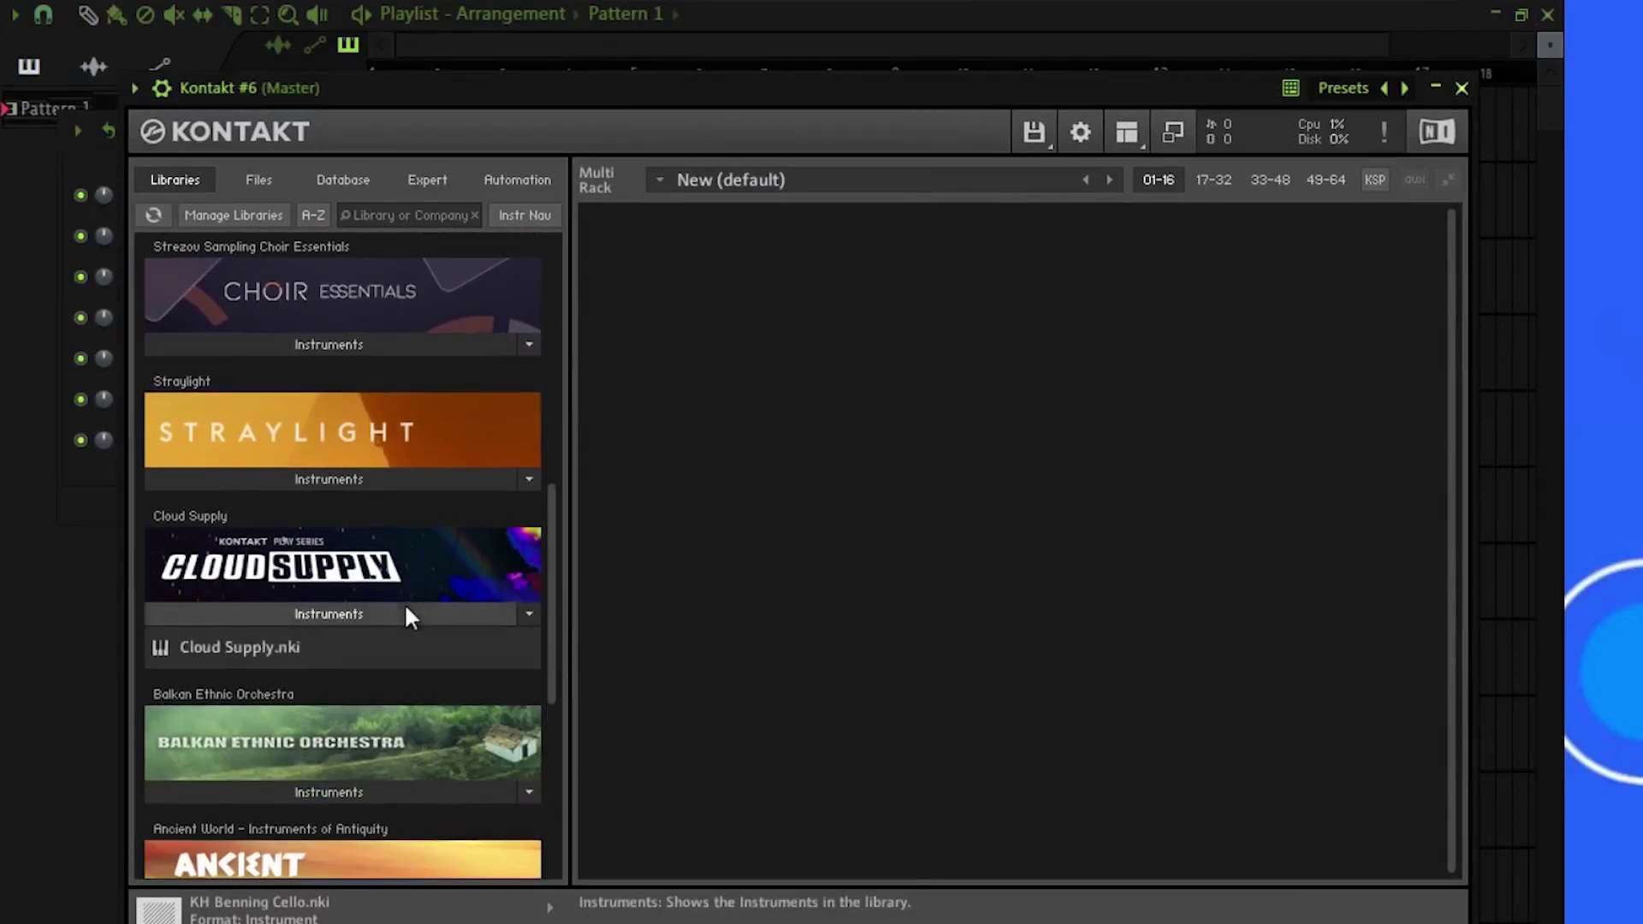
{"action": "double_click", "coordinate": [299, 647]}
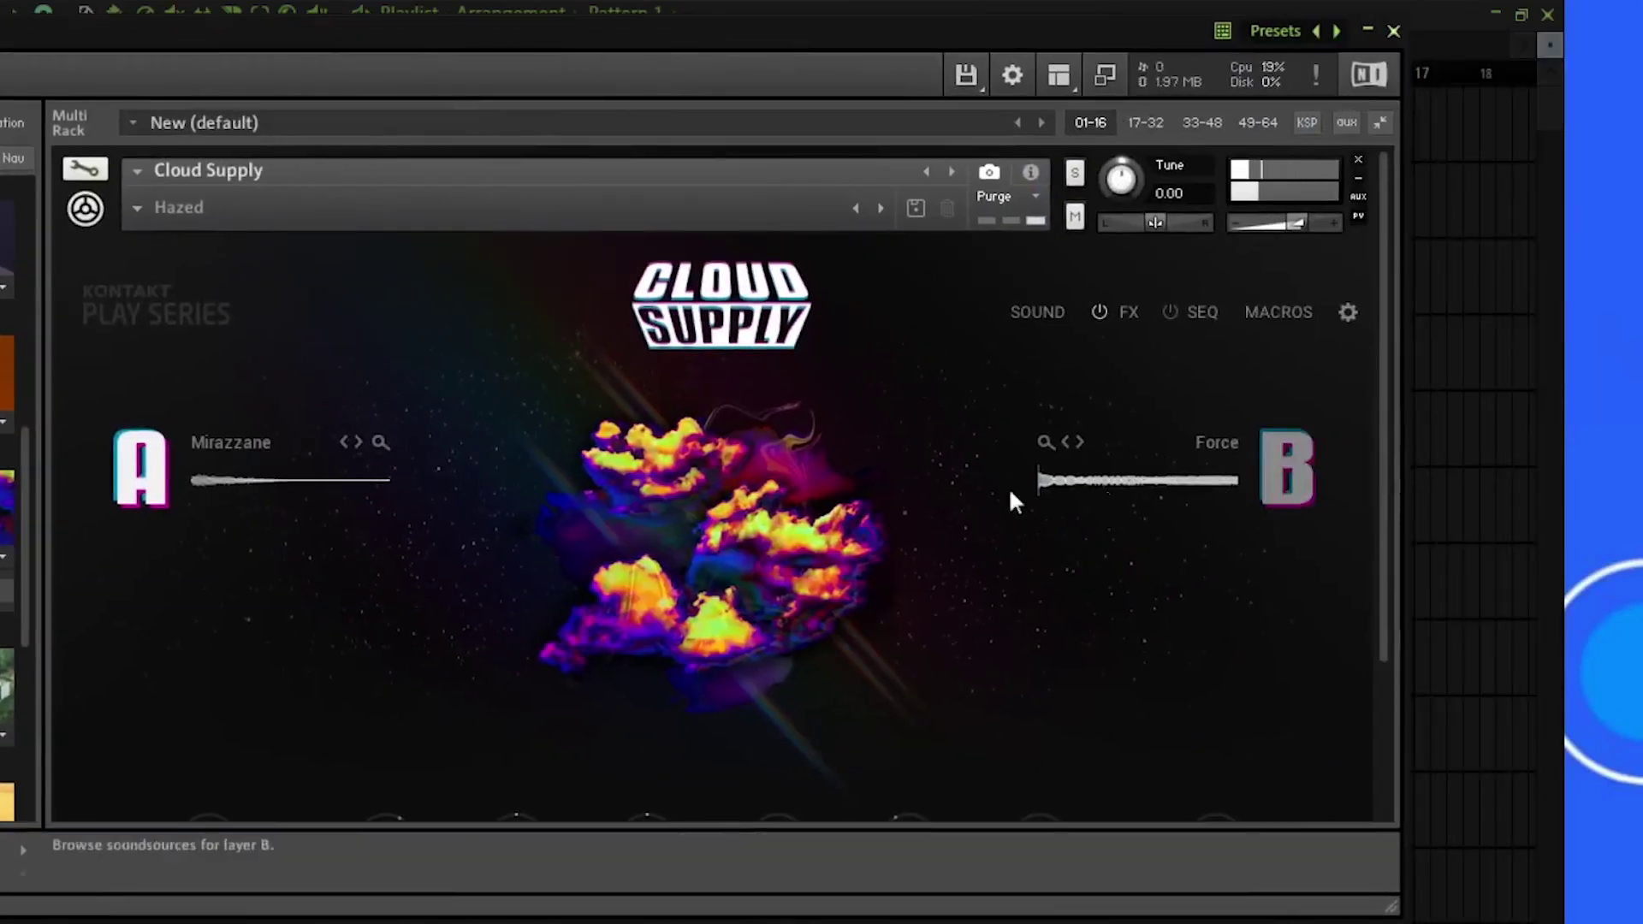
Step: Try Orbital, Sun LNDR, Sitel and Chrome as the layer A sound source in Cloud Supply
{"action": "left_click", "coordinate": [198, 457]}
{"action": "left_click", "coordinate": [685, 594]}
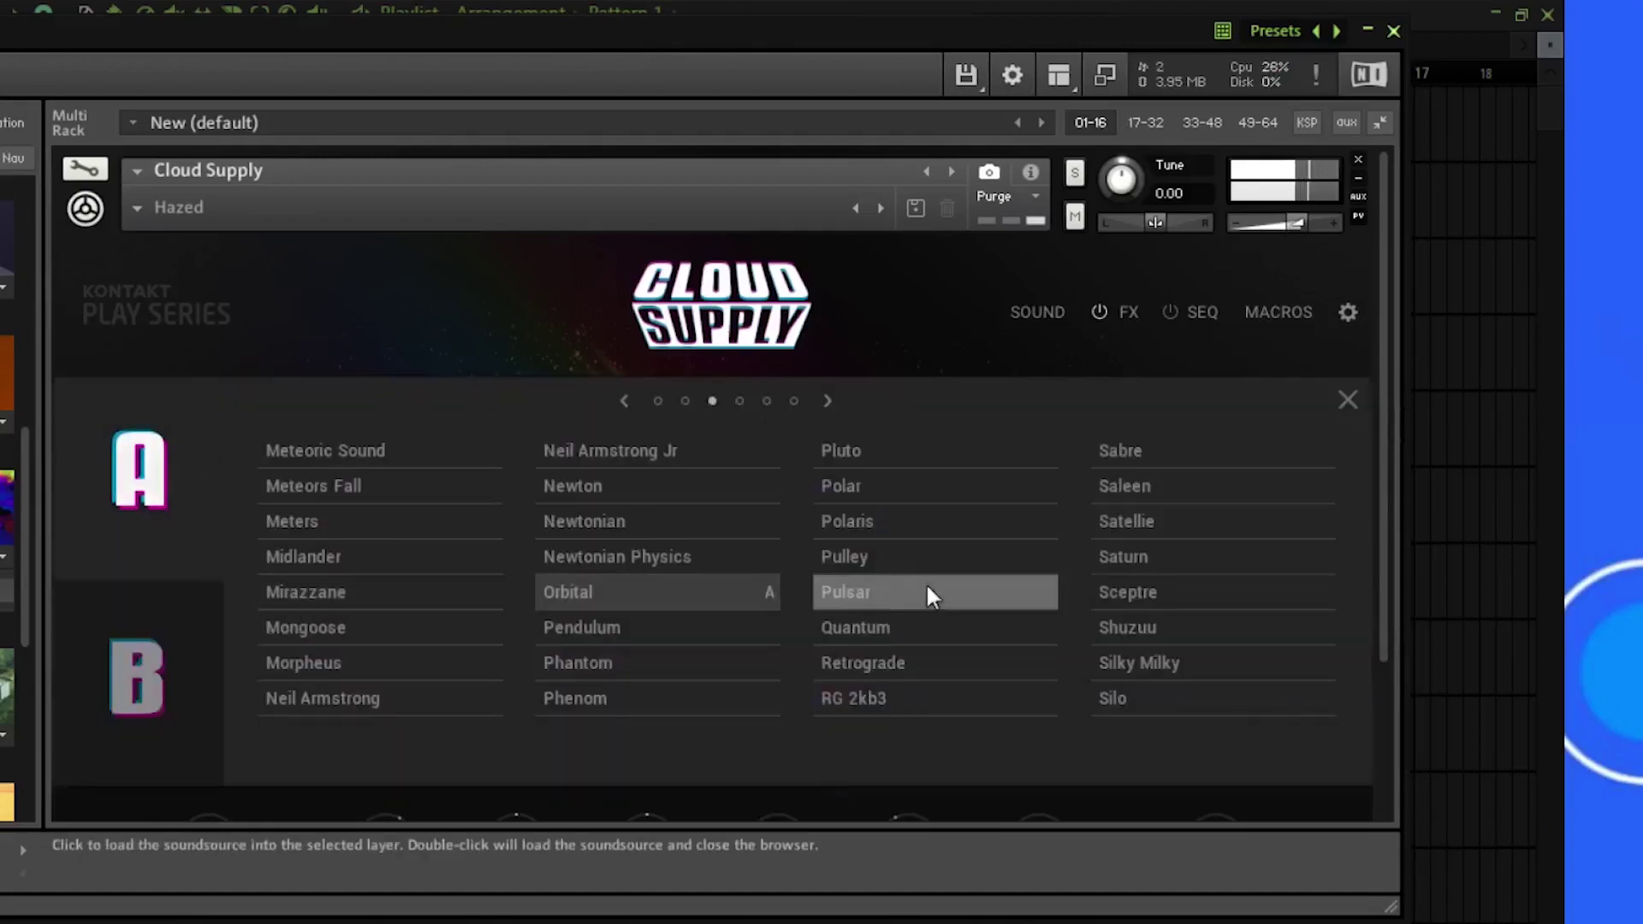
{"action": "left_click", "coordinate": [826, 401]}
{"action": "left_click", "coordinate": [646, 493]}
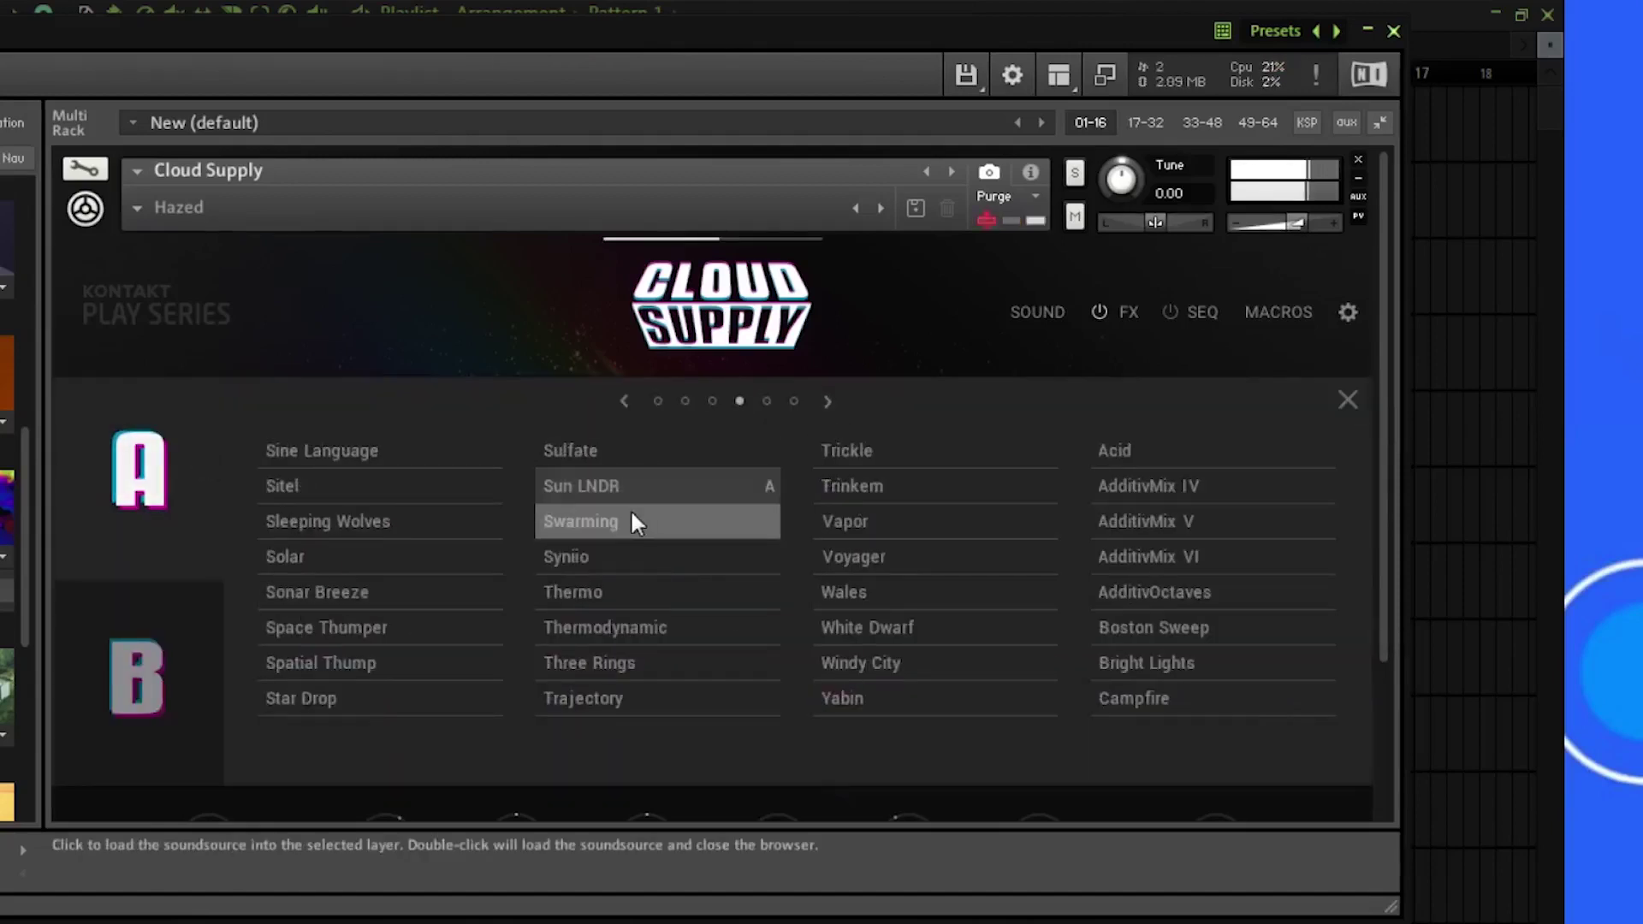
{"action": "left_click", "coordinate": [376, 487]}
{"action": "left_click", "coordinate": [827, 401]}
{"action": "left_click", "coordinate": [368, 522]}
Step: Assign Colors to layer B and Flenders III to layer A
{"action": "left_click", "coordinate": [139, 676]}
{"action": "left_click", "coordinate": [377, 558]}
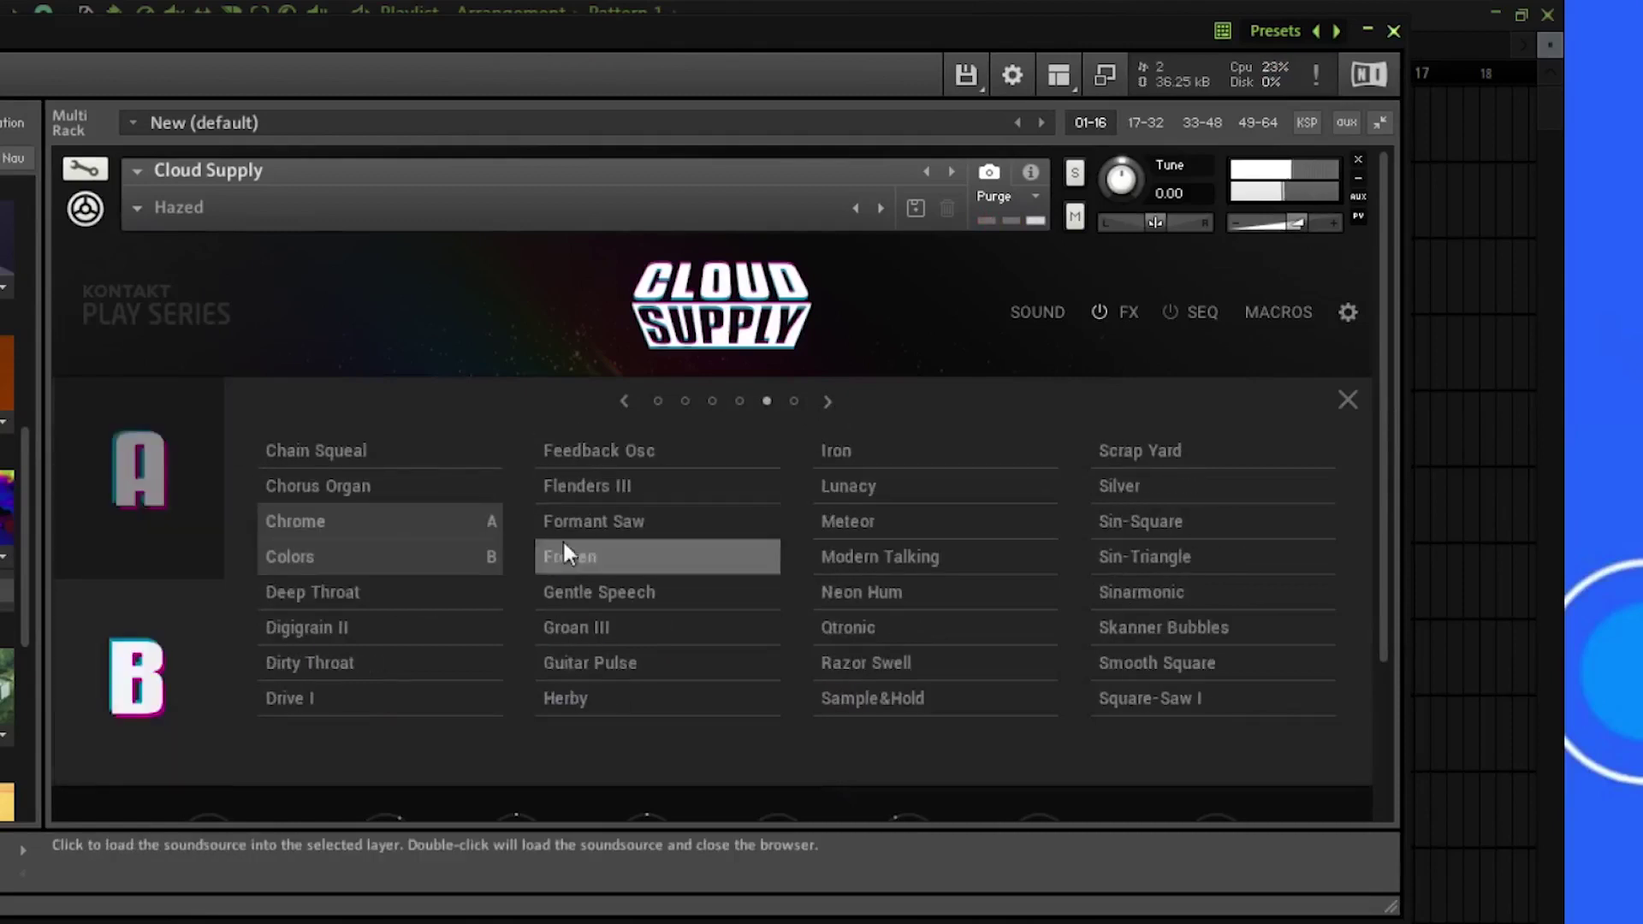
{"action": "left_click", "coordinate": [591, 488]}
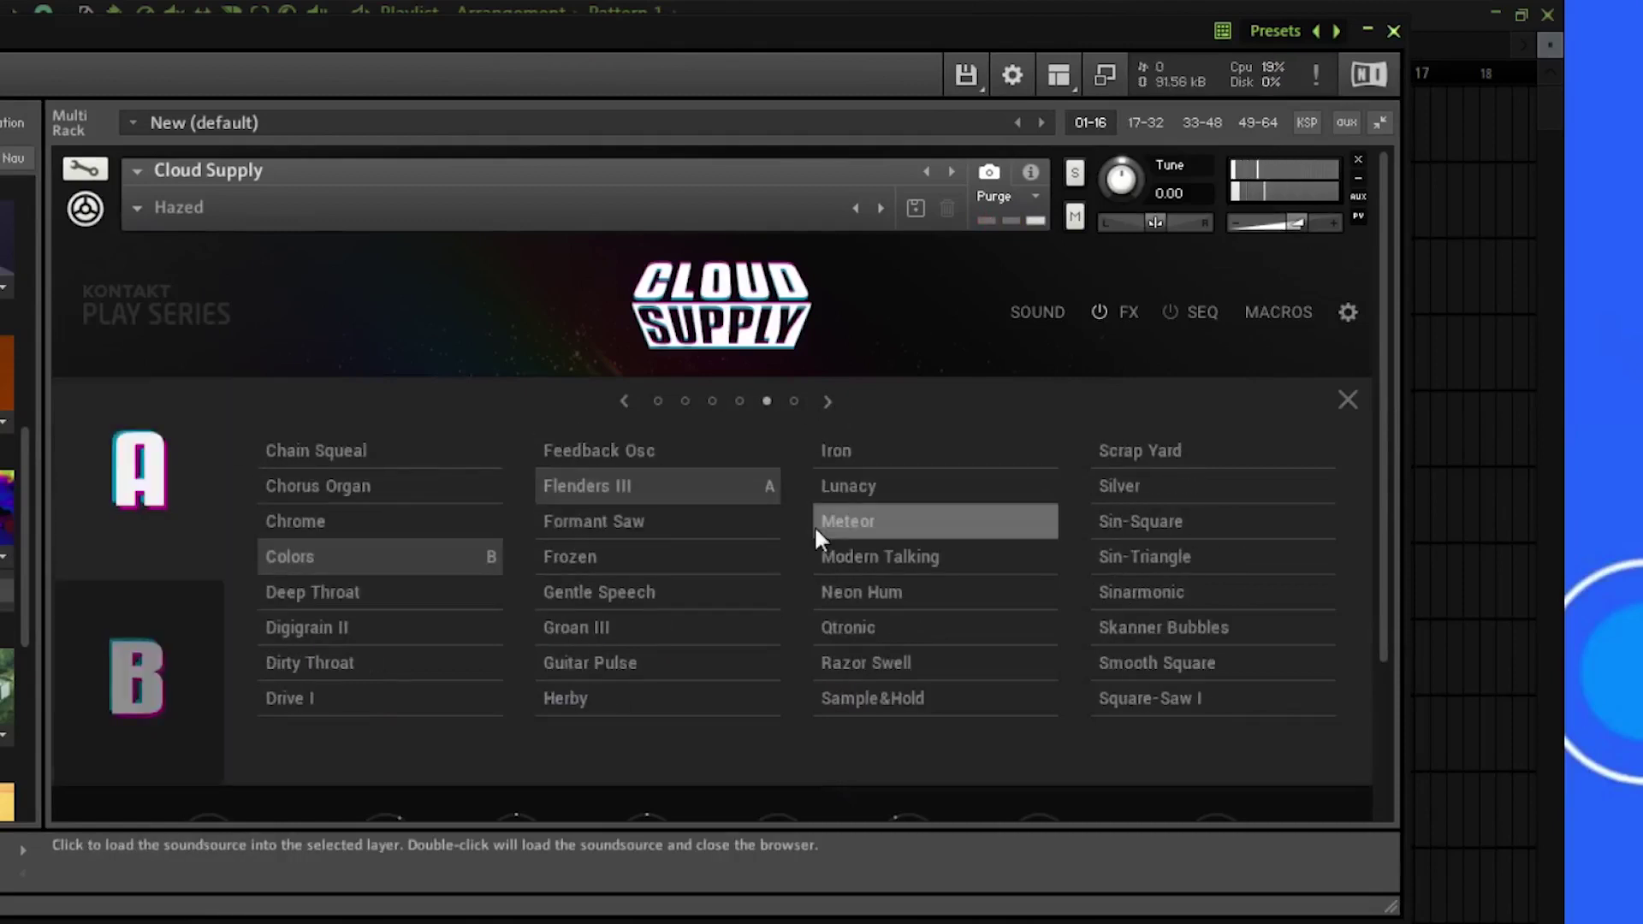
Step: Audition layer B sound sources including Gentle Speech, Modern Talking and Sitel through Star Drop, and pick Thermodynamic
{"action": "left_click", "coordinate": [139, 667]}
{"action": "left_click", "coordinate": [650, 594]}
{"action": "left_click", "coordinate": [842, 560]}
{"action": "left_click", "coordinate": [624, 400]}
{"action": "left_click", "coordinate": [283, 491]}
{"action": "left_click", "coordinate": [316, 524]}
{"action": "left_click", "coordinate": [334, 561]}
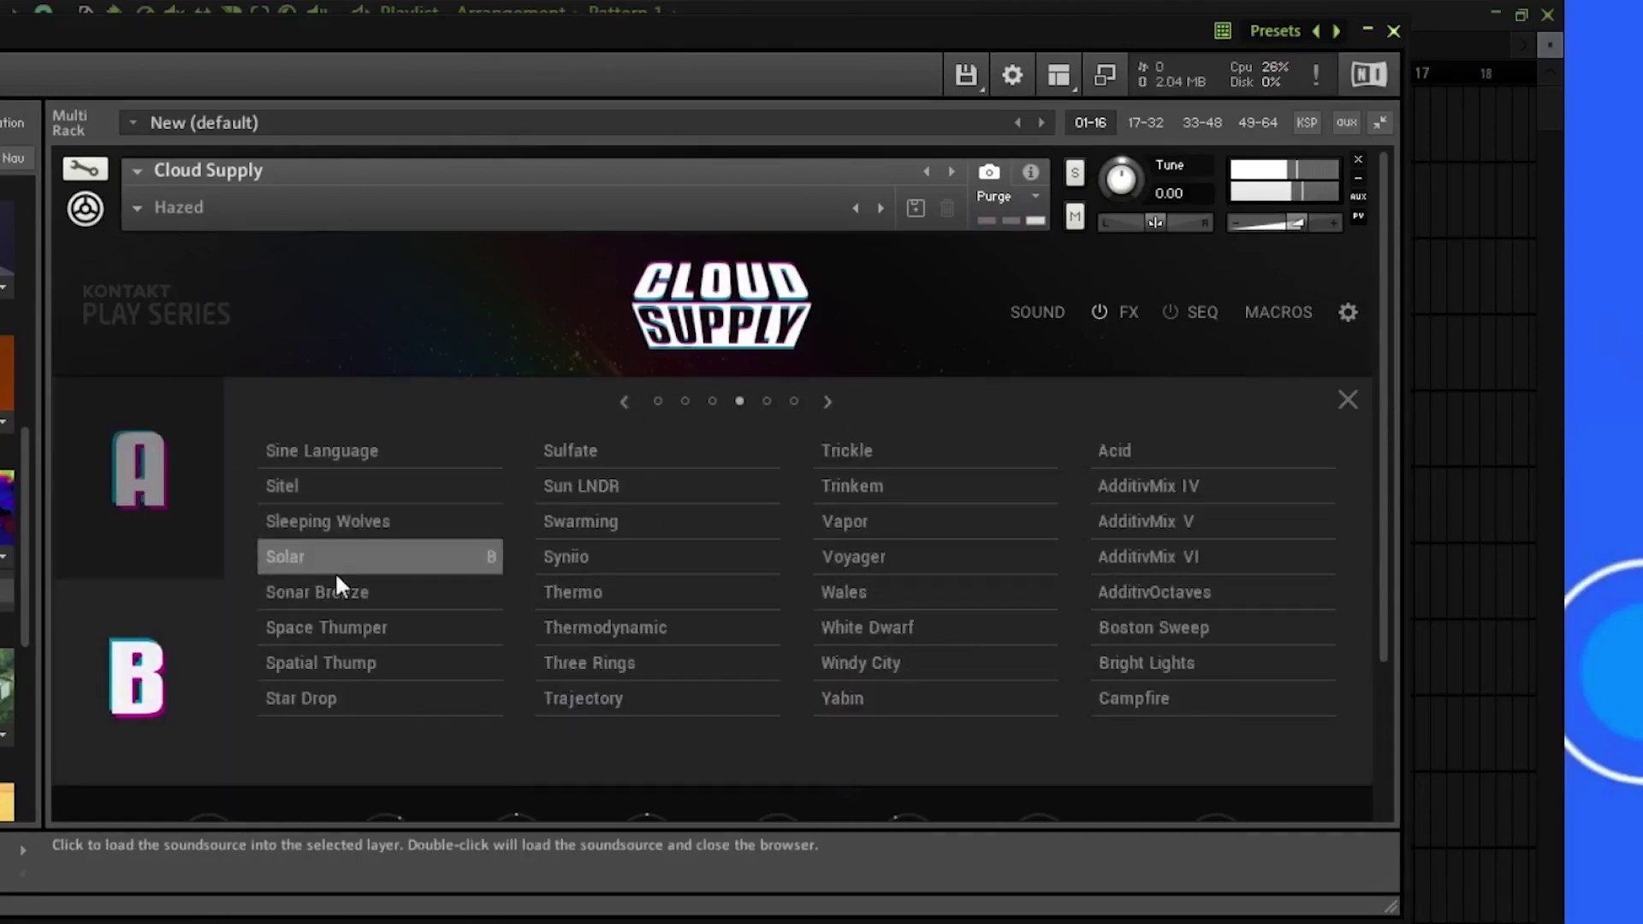
{"action": "left_click", "coordinate": [338, 591]}
{"action": "left_click", "coordinate": [359, 628]}
{"action": "left_click", "coordinate": [373, 657]}
{"action": "left_click", "coordinate": [395, 691]}
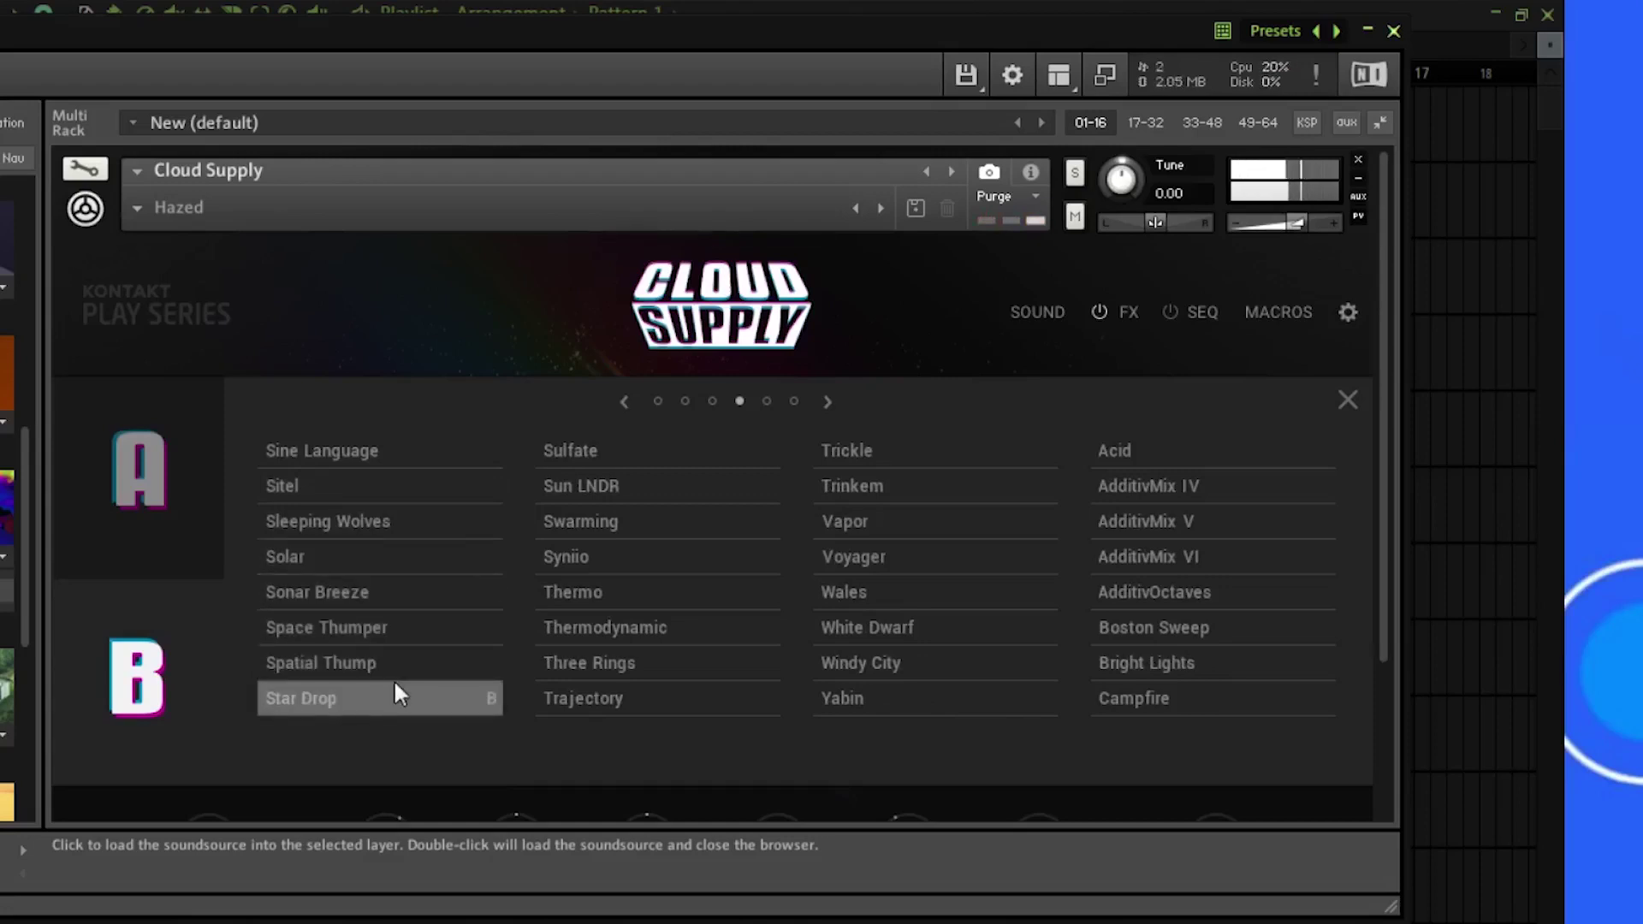
{"action": "left_click", "coordinate": [609, 628]}
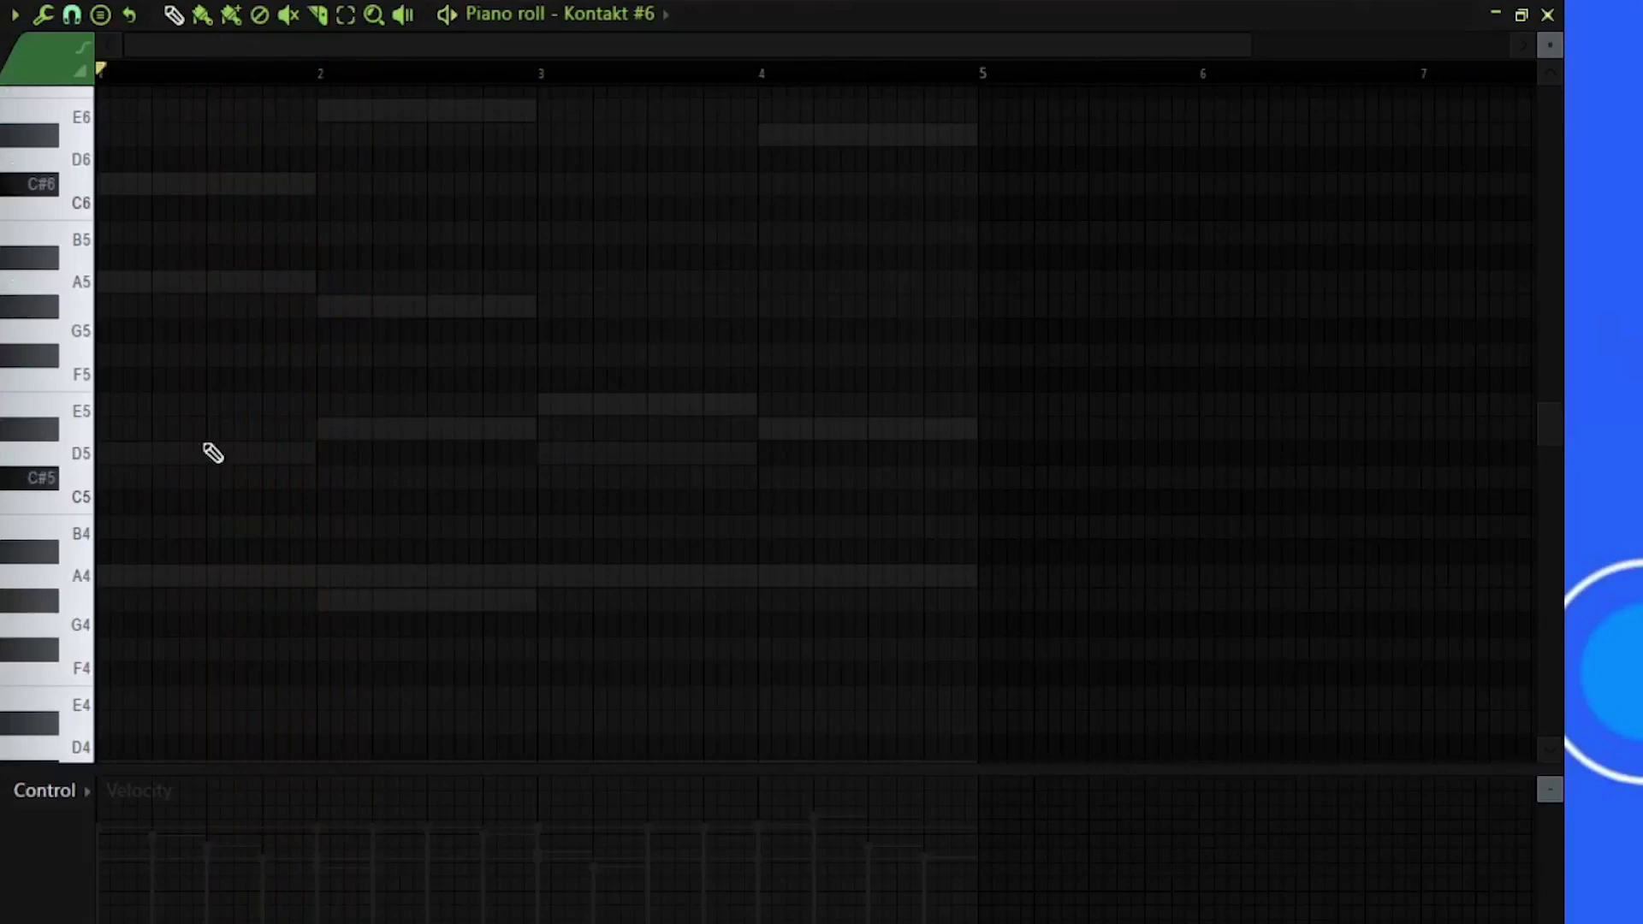
Step: Draw a one-bar C#5 note in bar 1 of the Kontakt #6 piano roll and lower it an octave to C#4
{"action": "left_click", "coordinate": [209, 473]}
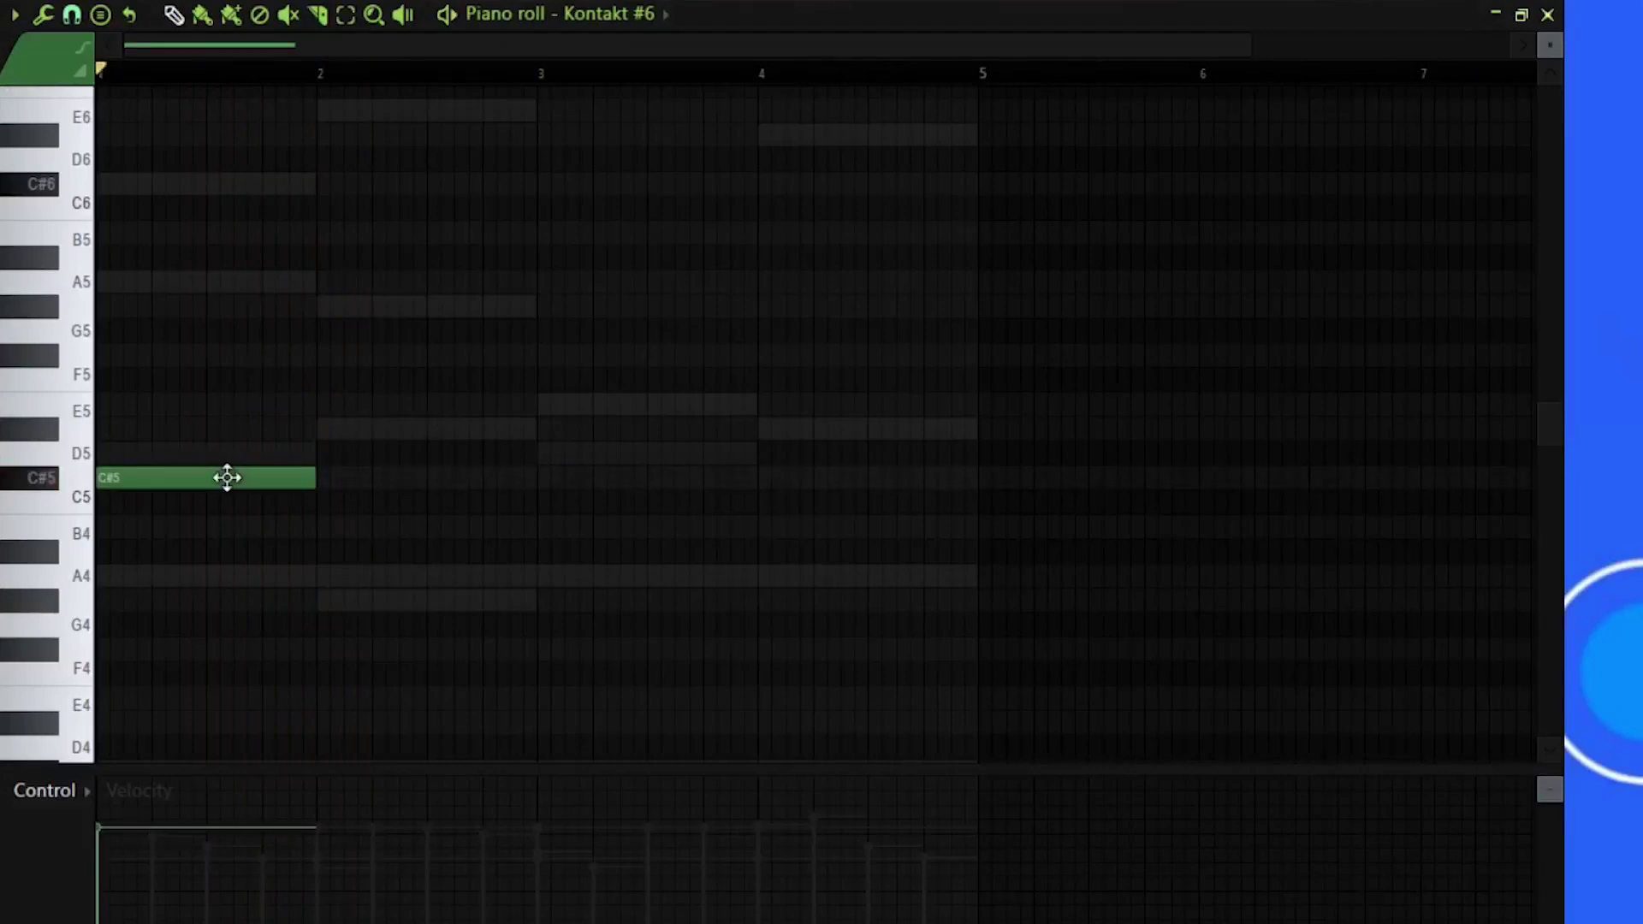
{"action": "left_click_drag", "start_coordinate": [216, 430], "coordinate": [260, 507]}
{"action": "key", "text": "ctrl+Down"}
{"action": "key", "text": "space"}
{"action": "scroll", "coordinate": [421, 596], "scroll_direction": "down", "scroll_amount": 2}
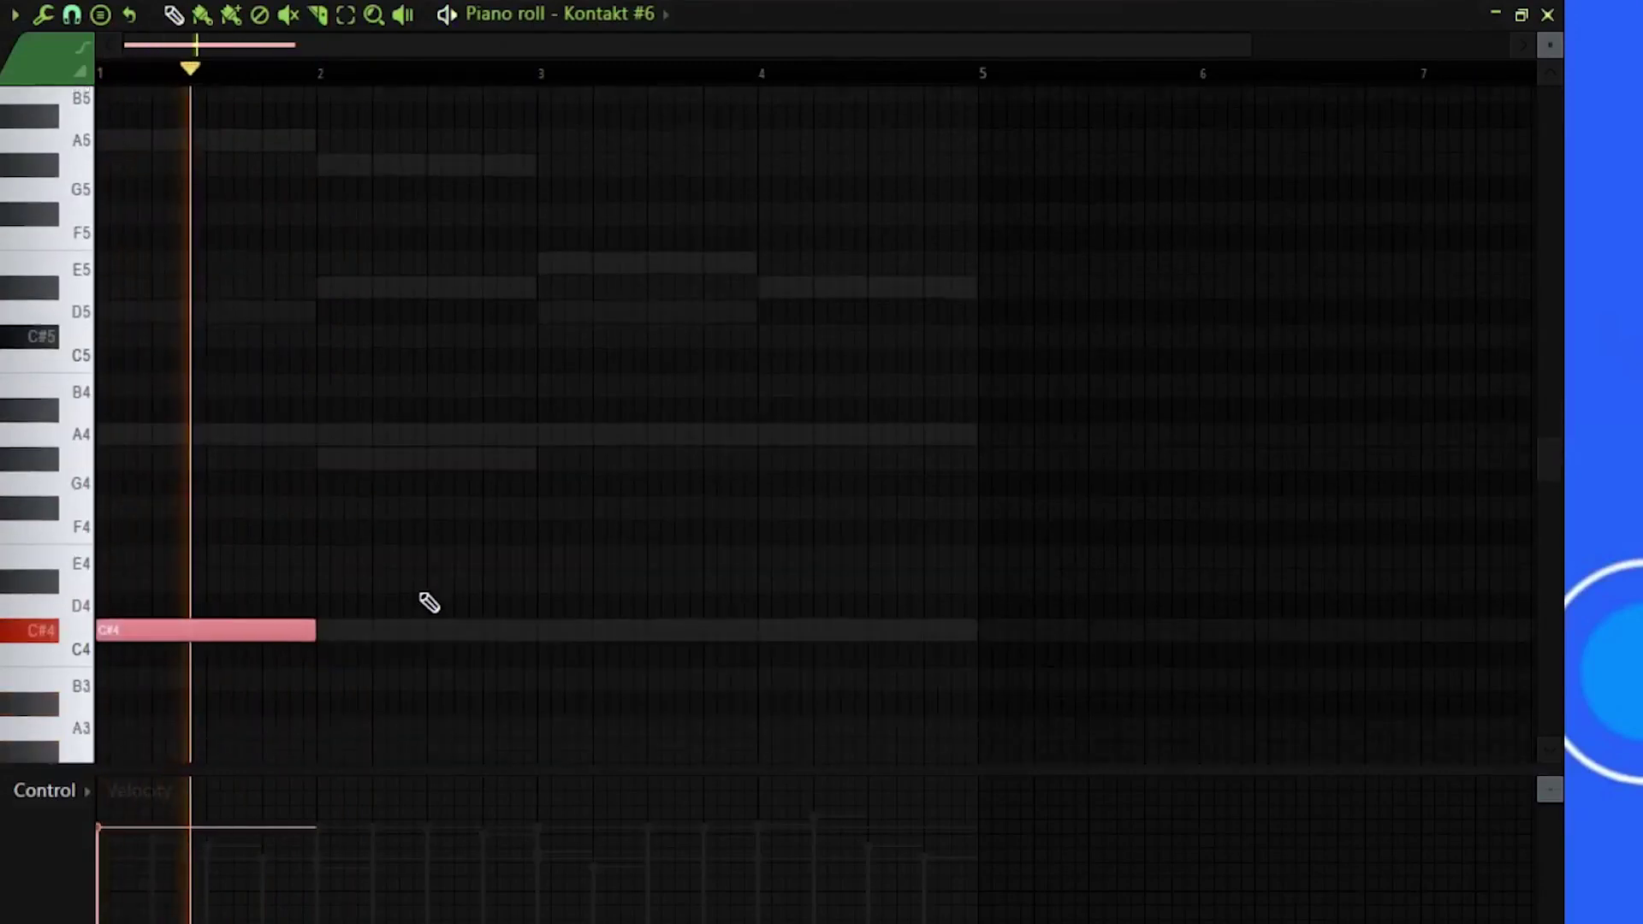
Step: Add one-bar notes at D#4 in bar 2, E4 in bar 3 and D#4 in bar 4
{"action": "left_click", "coordinate": [324, 578]}
{"action": "left_click", "coordinate": [544, 554]}
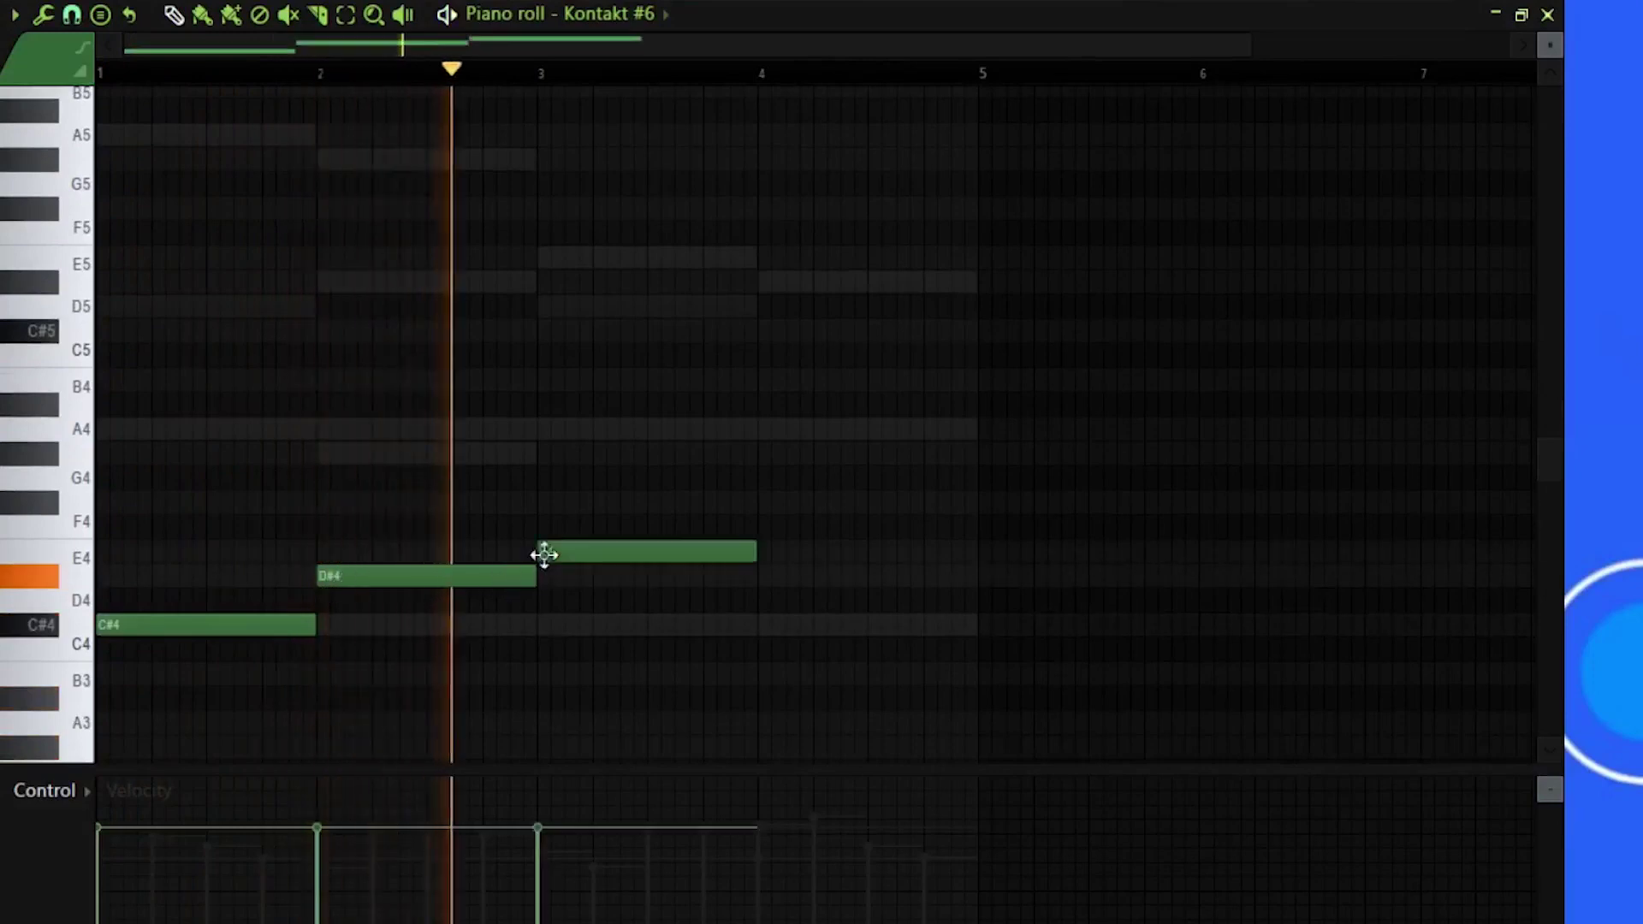
{"action": "left_click", "coordinate": [767, 575]}
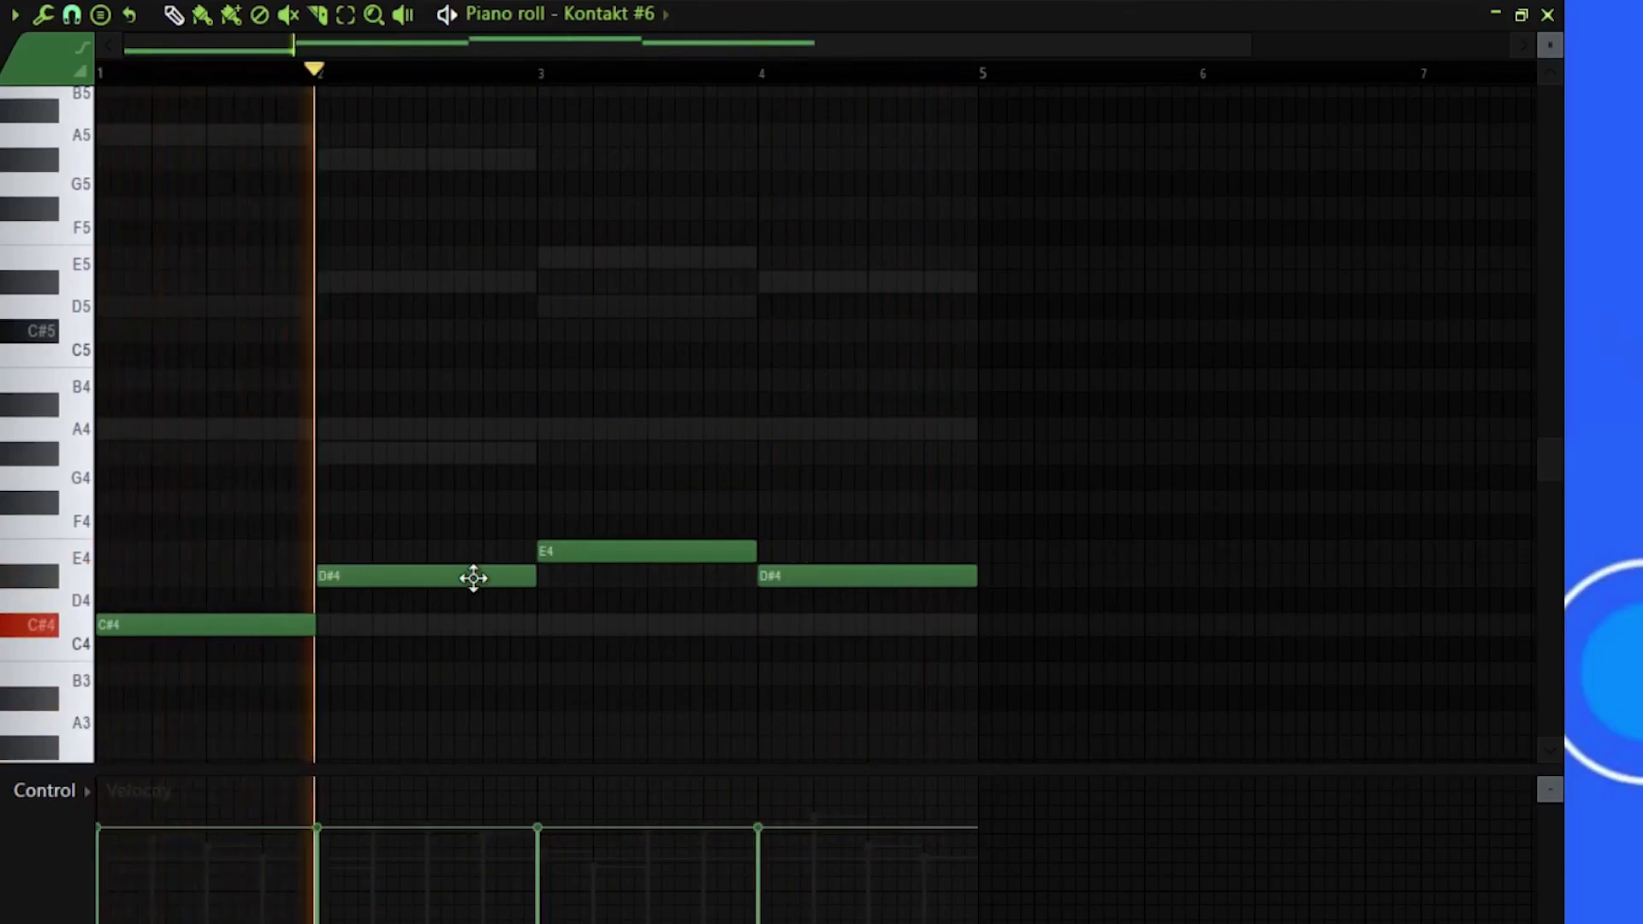
Step: Move the bar 2 note up to A4, lower it an octave to A3, and play the pattern
{"action": "left_click_drag", "start_coordinate": [473, 578], "coordinate": [488, 431]}
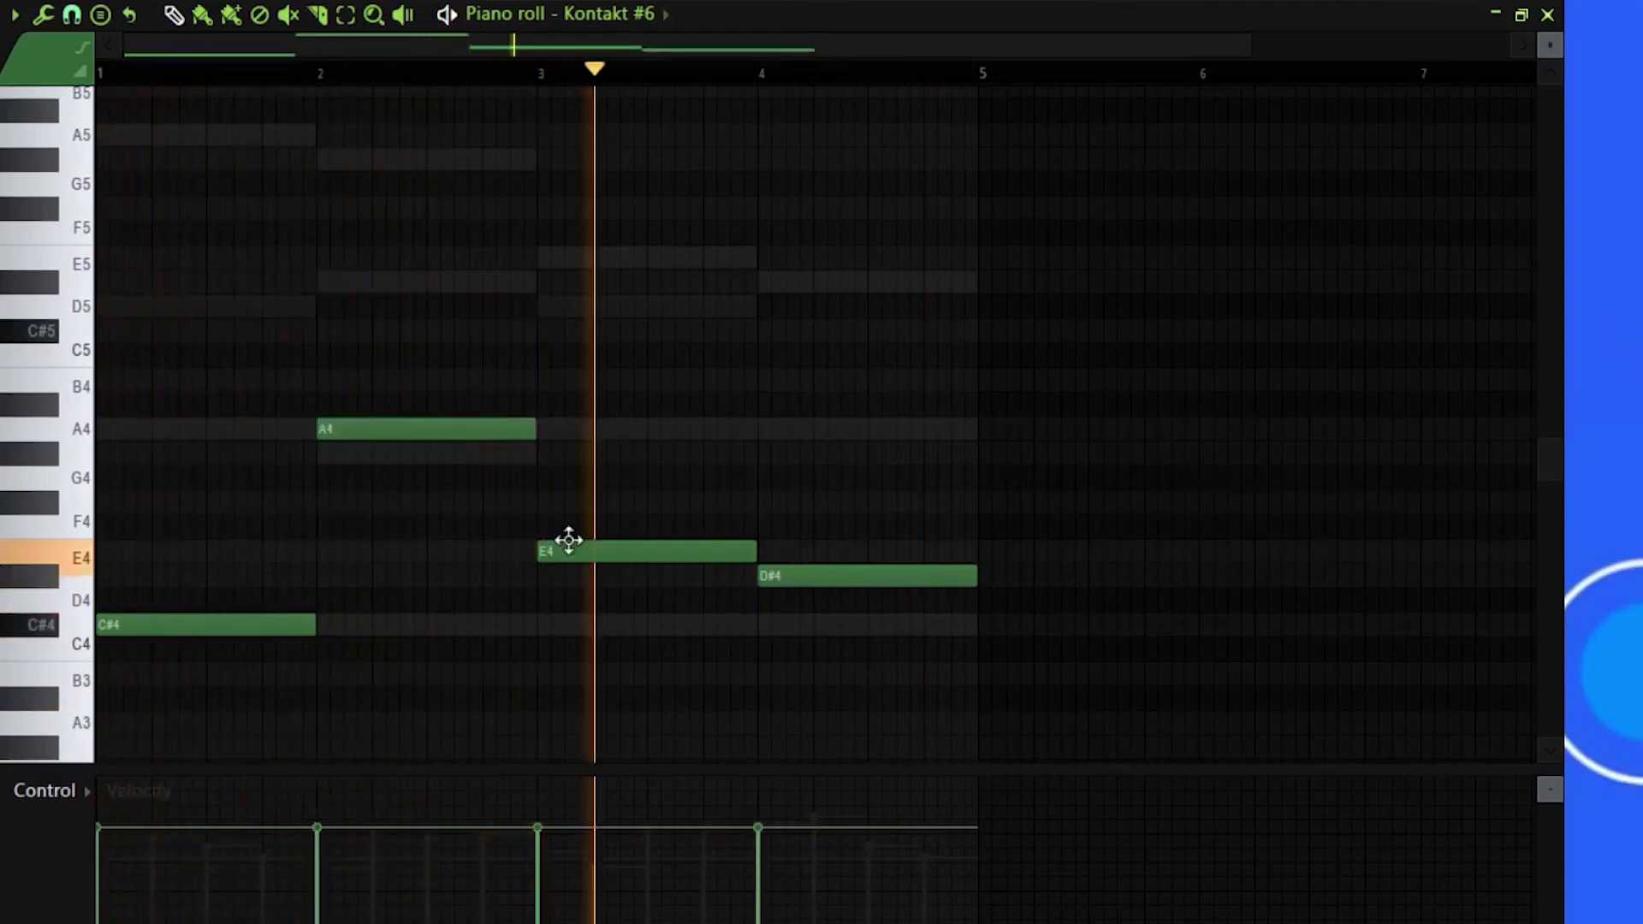
{"action": "key", "text": "space"}
{"action": "key", "text": "space"}
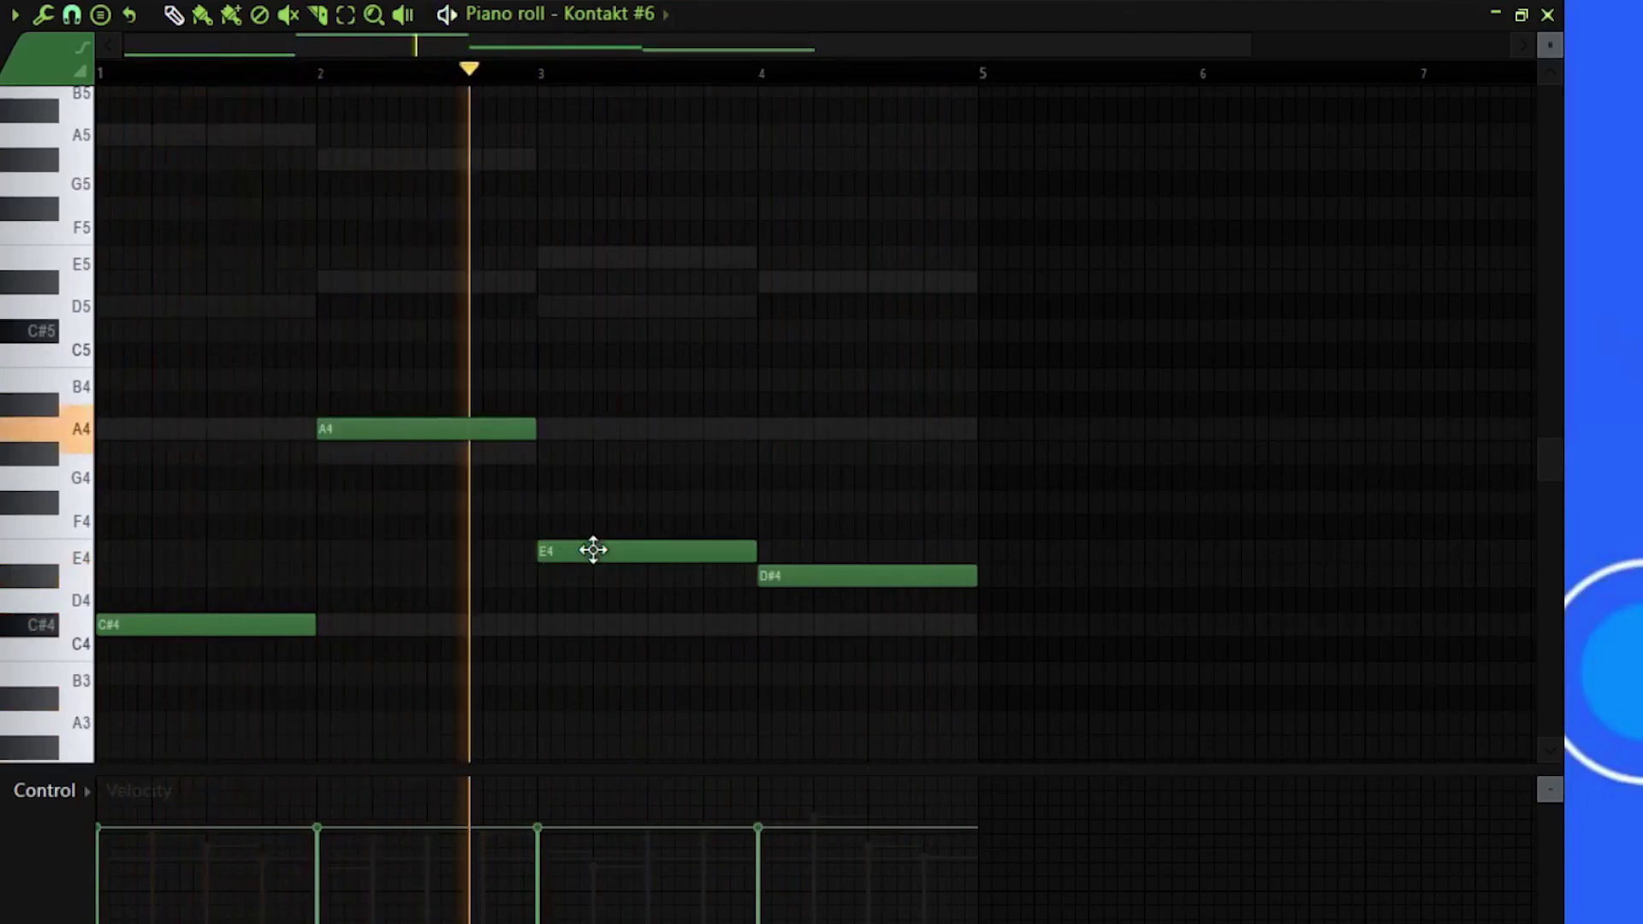
{"action": "left_click_drag", "start_coordinate": [611, 408], "coordinate": [287, 519]}
{"action": "key", "text": "ctrl+Down"}
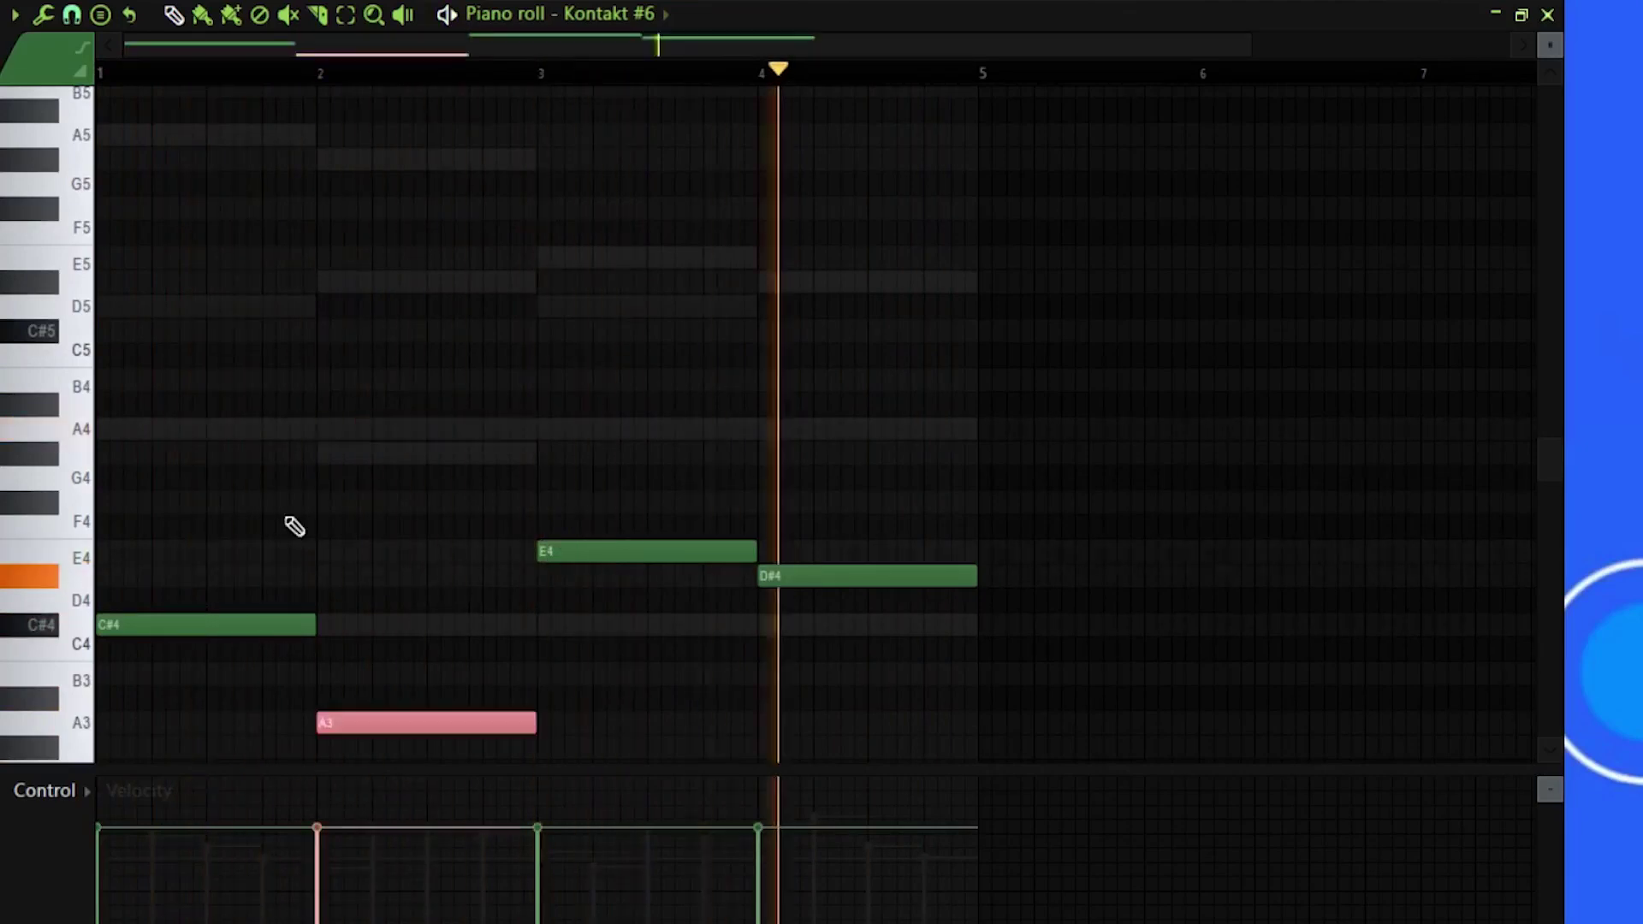
{"action": "key", "text": "space"}
{"action": "key", "text": "space"}
{"action": "key", "text": "ctrl+d"}
Step: Swap the middle notes so A3 fills bar 3 and E4 fills bar 2, and play the pattern
{"action": "scroll", "coordinate": [505, 494], "scroll_direction": "down", "scroll_amount": 3}
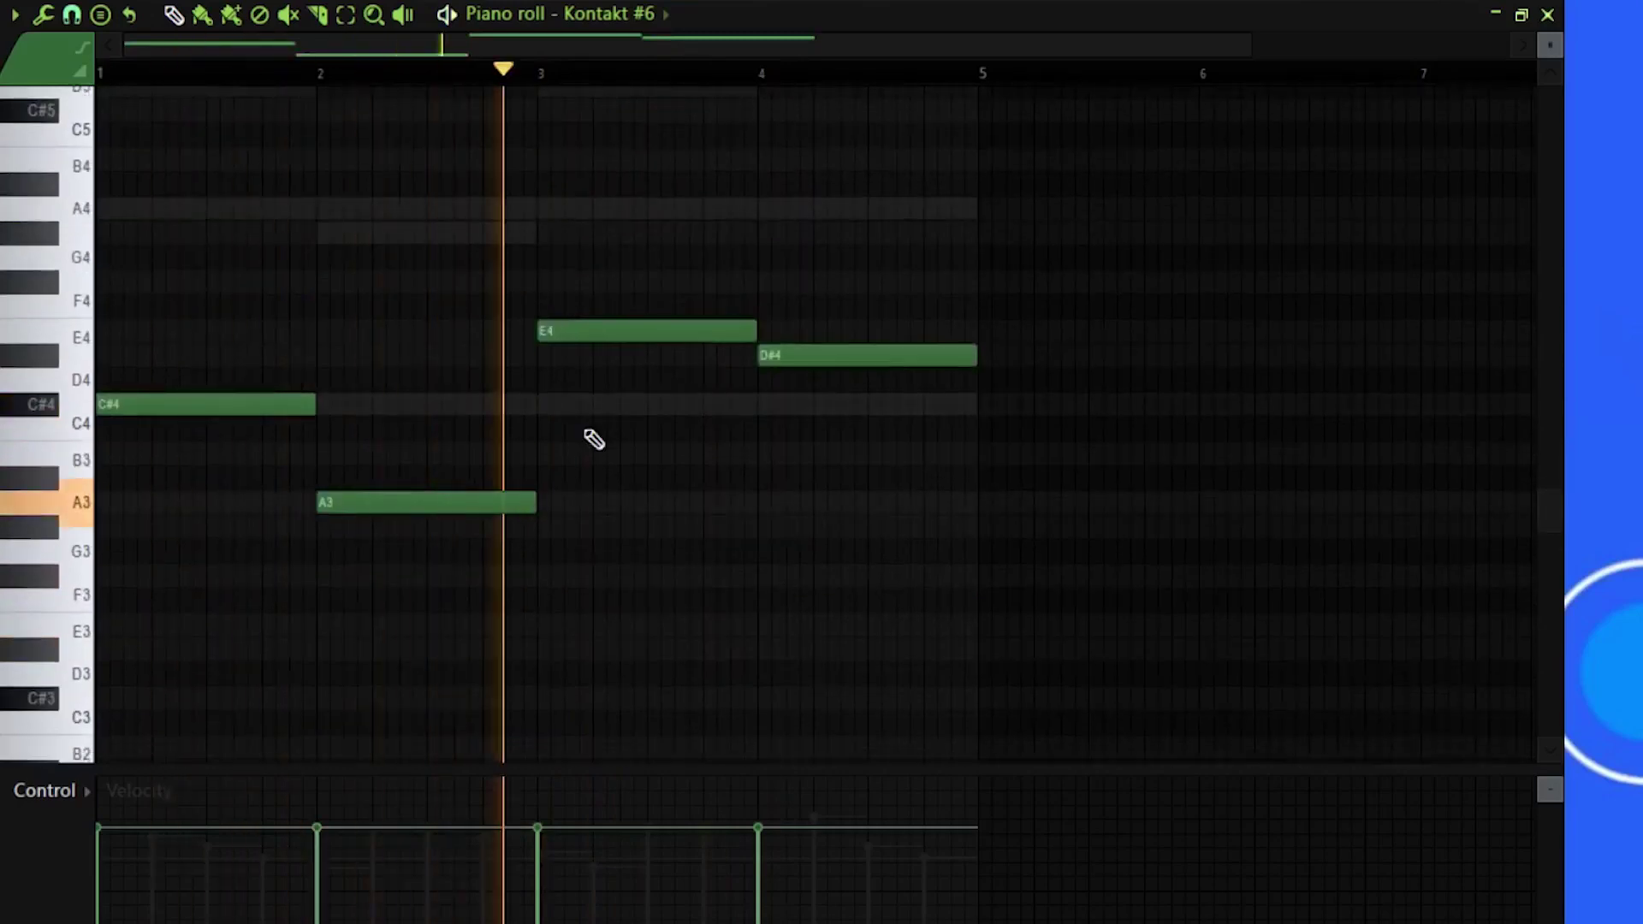
{"action": "key", "text": "space"}
{"action": "left_click", "coordinate": [390, 486]}
{"action": "right_click", "coordinate": [427, 489]}
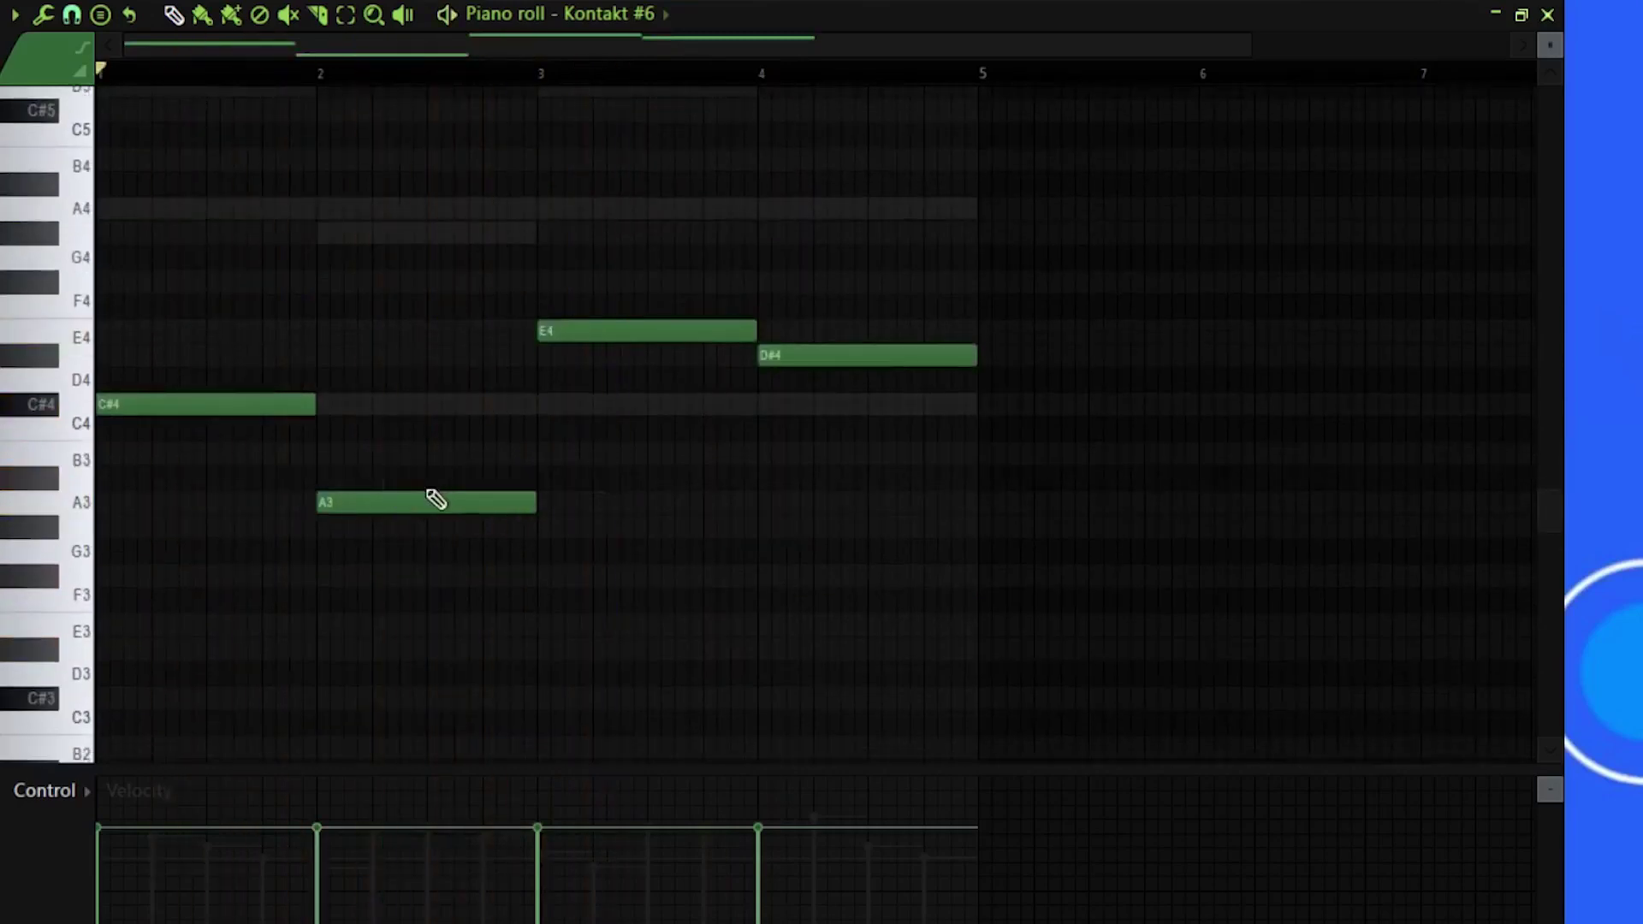
{"action": "left_click_drag", "start_coordinate": [435, 499], "coordinate": [581, 490]}
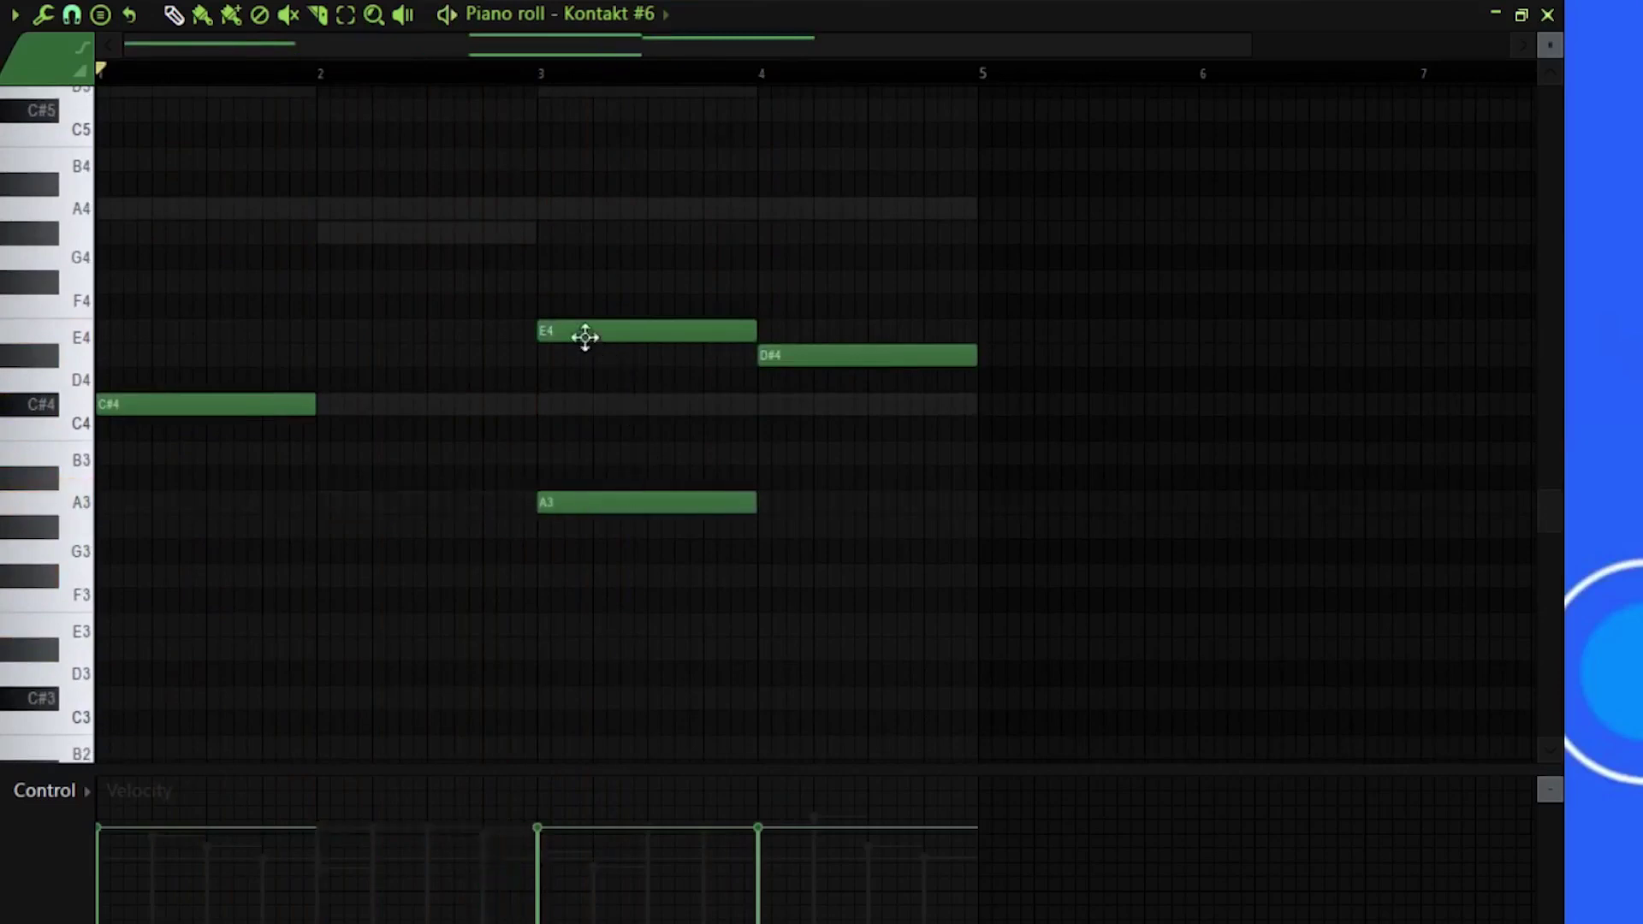
{"action": "left_click_drag", "start_coordinate": [585, 337], "coordinate": [364, 333]}
{"action": "key", "text": "space"}
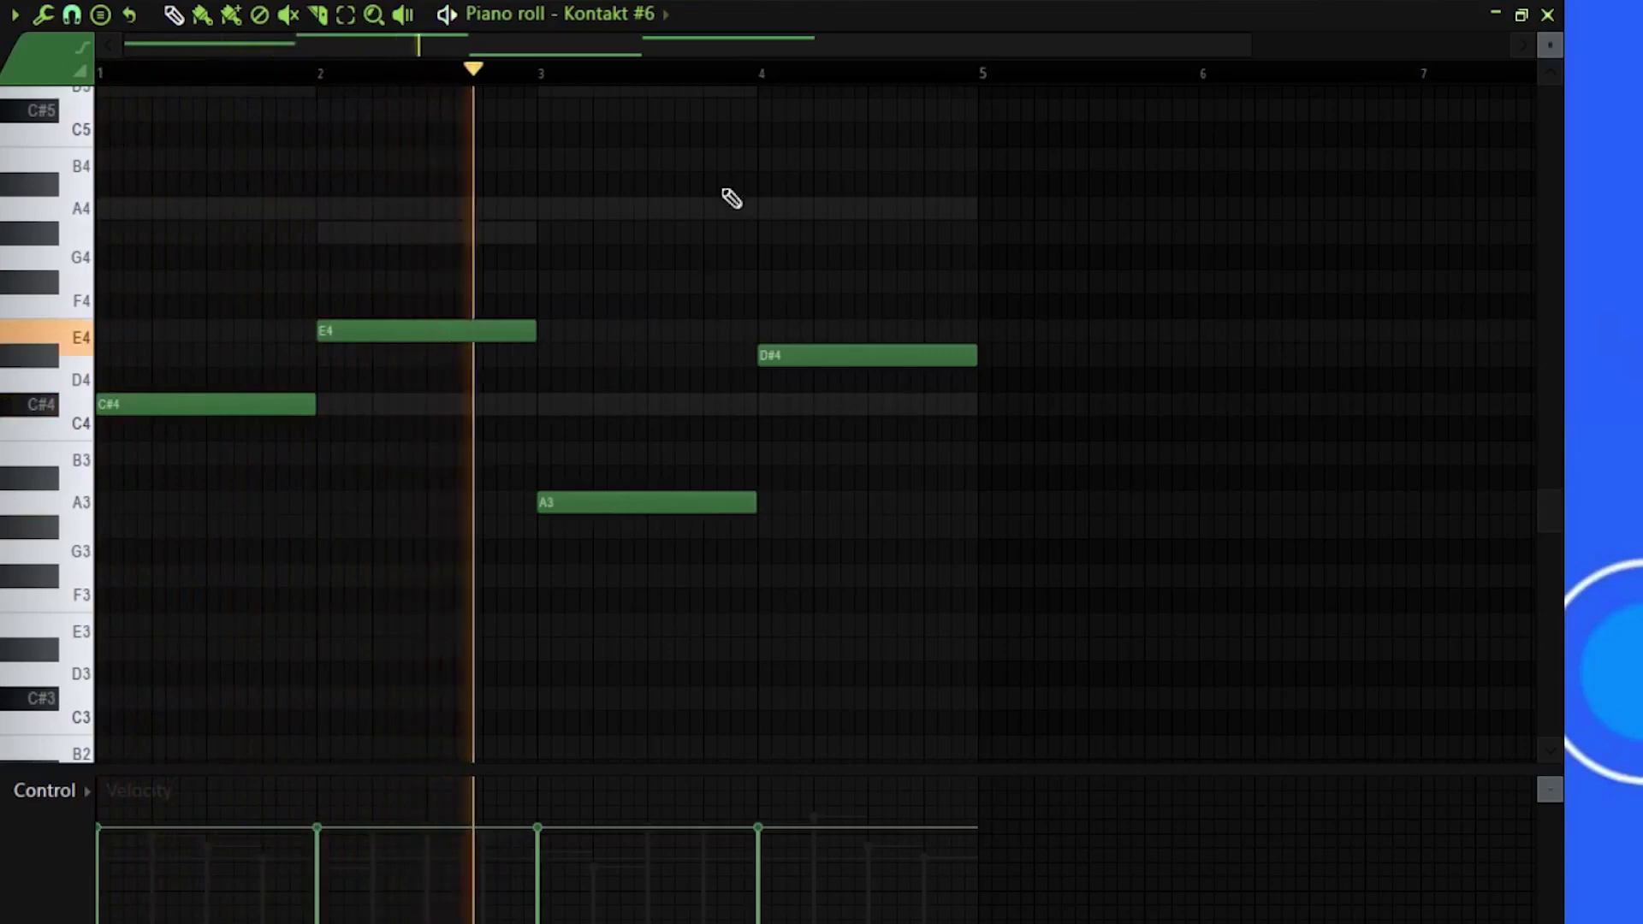
Step: Close the Kontakt #6 piano roll and add another Kontakt instrument channel to the project
{"action": "scroll", "coordinate": [738, 171], "scroll_direction": "down", "scroll_amount": 3}
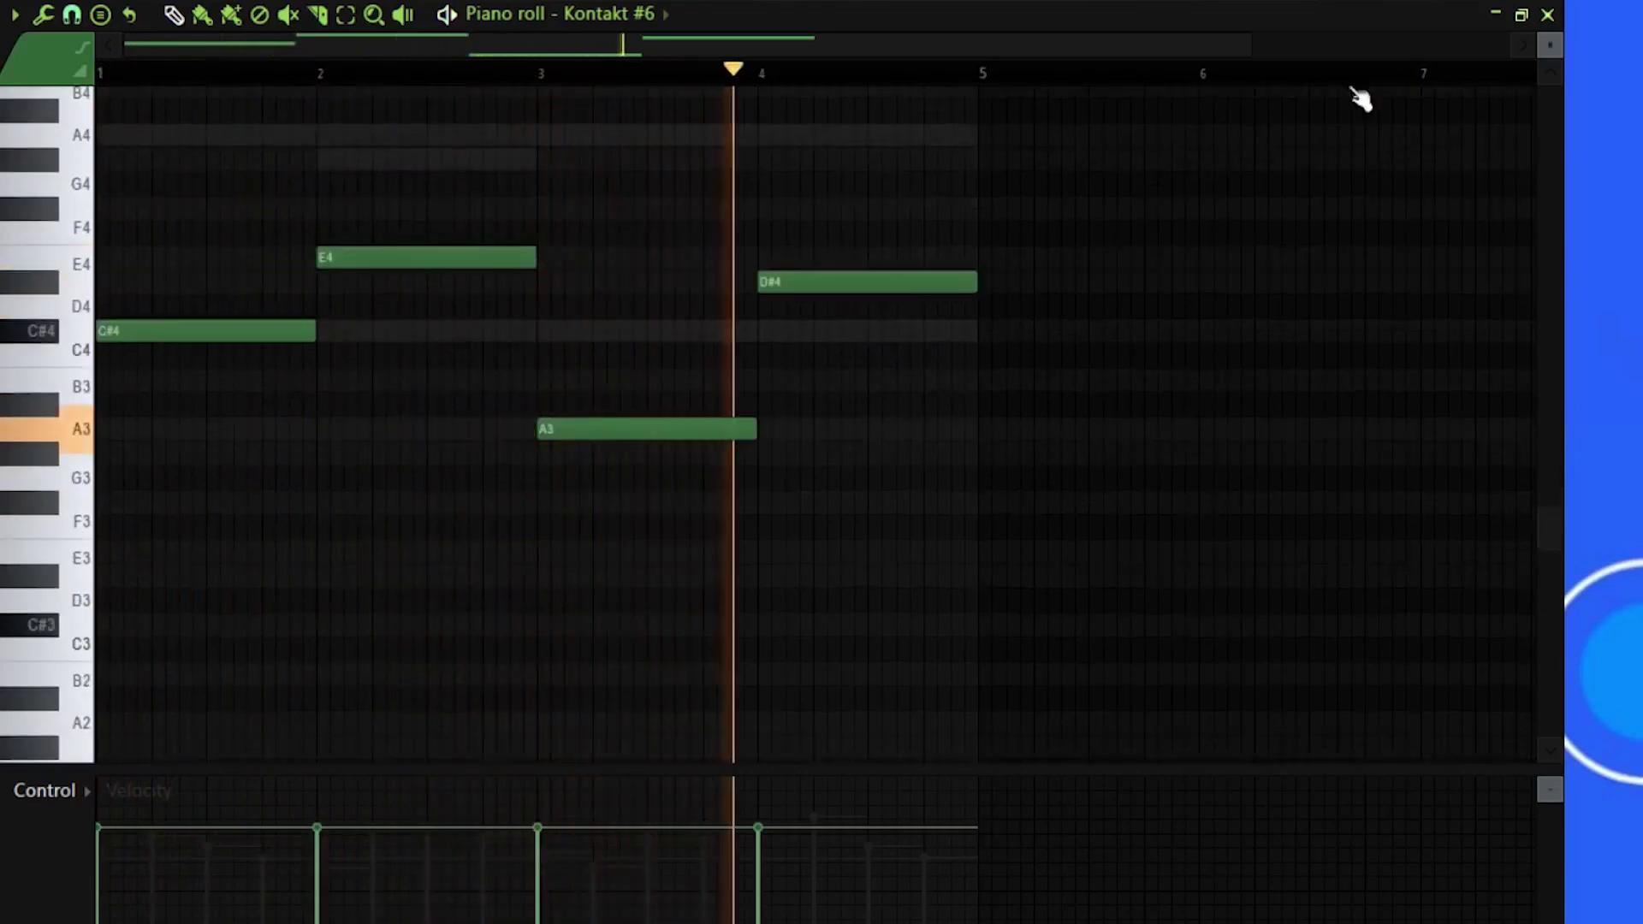
{"action": "left_click", "coordinate": [1546, 15]}
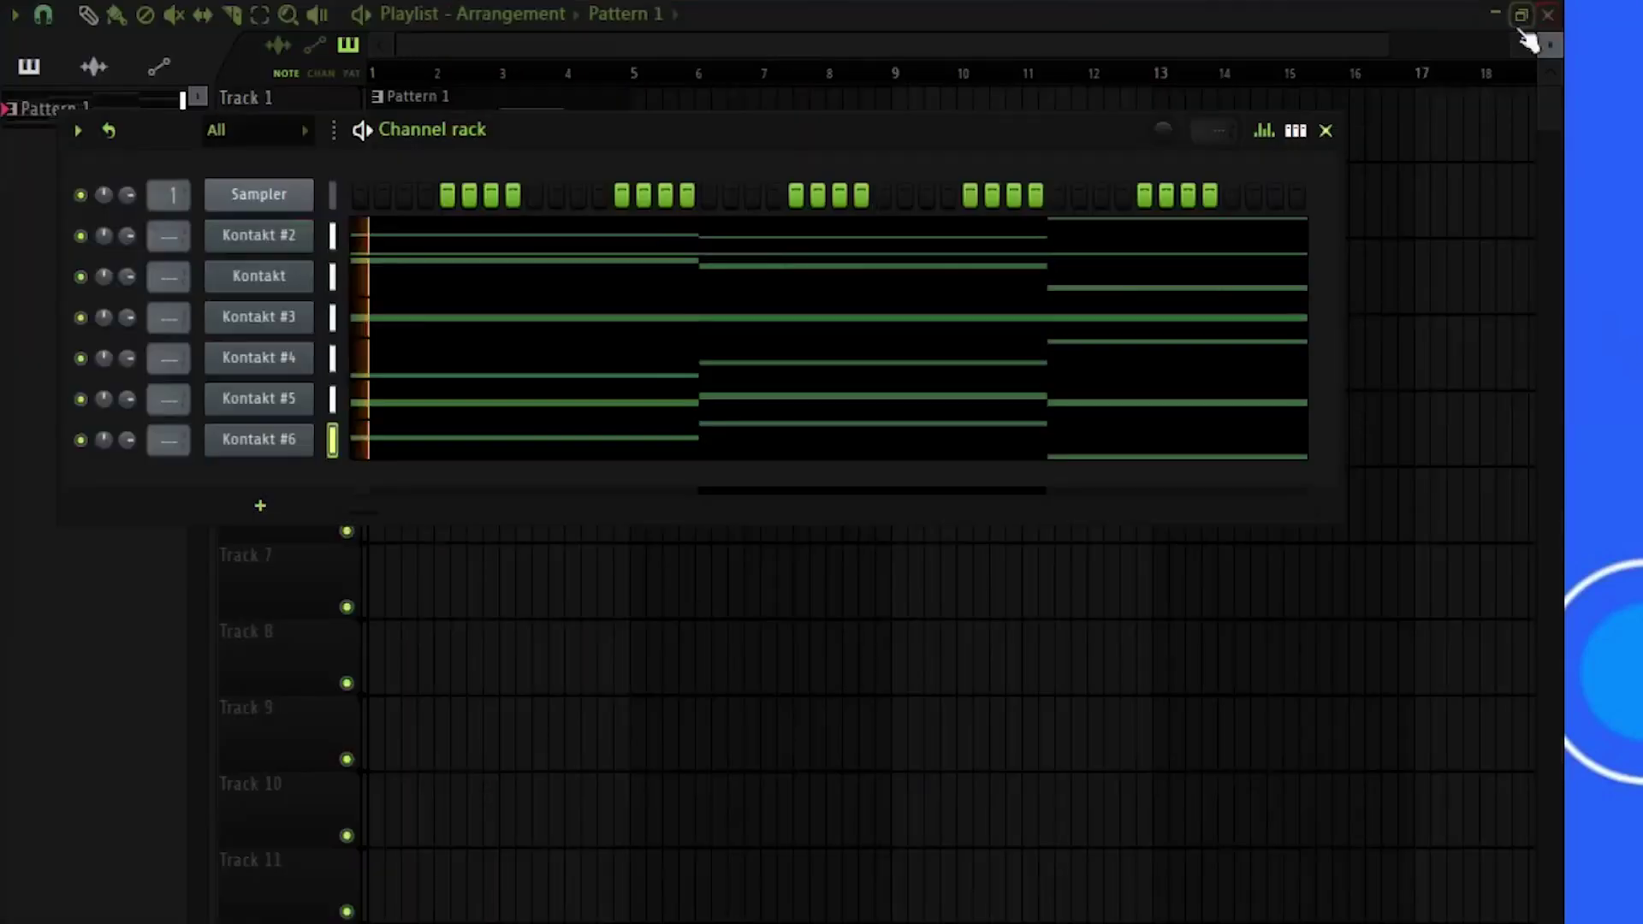
{"action": "left_click", "coordinate": [229, 504]}
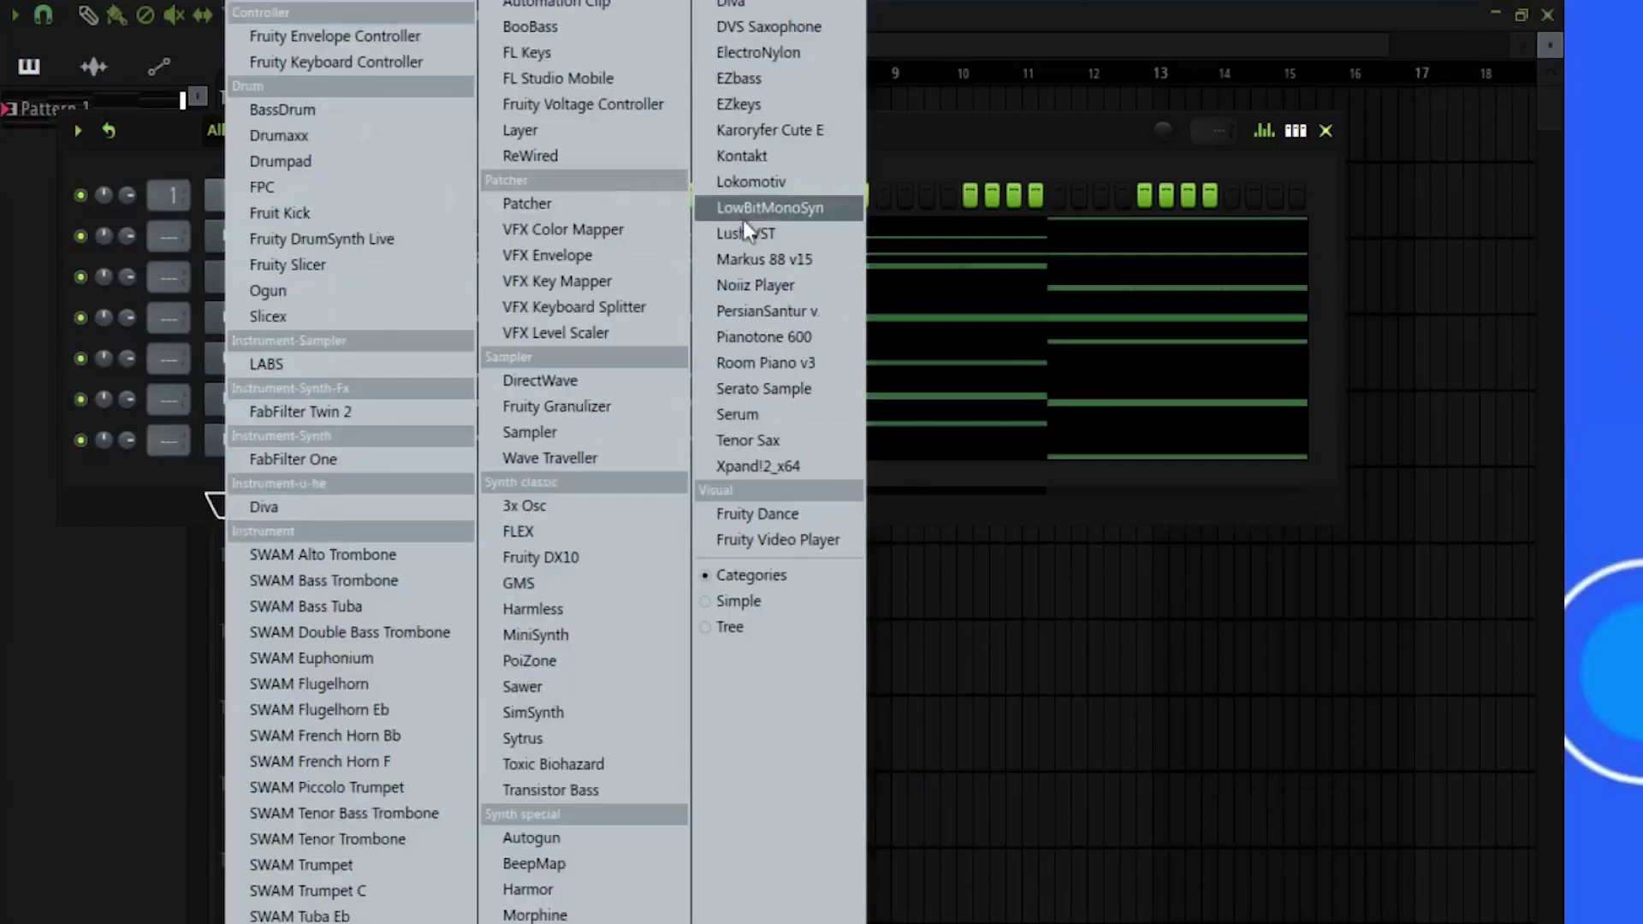
{"action": "left_click", "coordinate": [742, 156]}
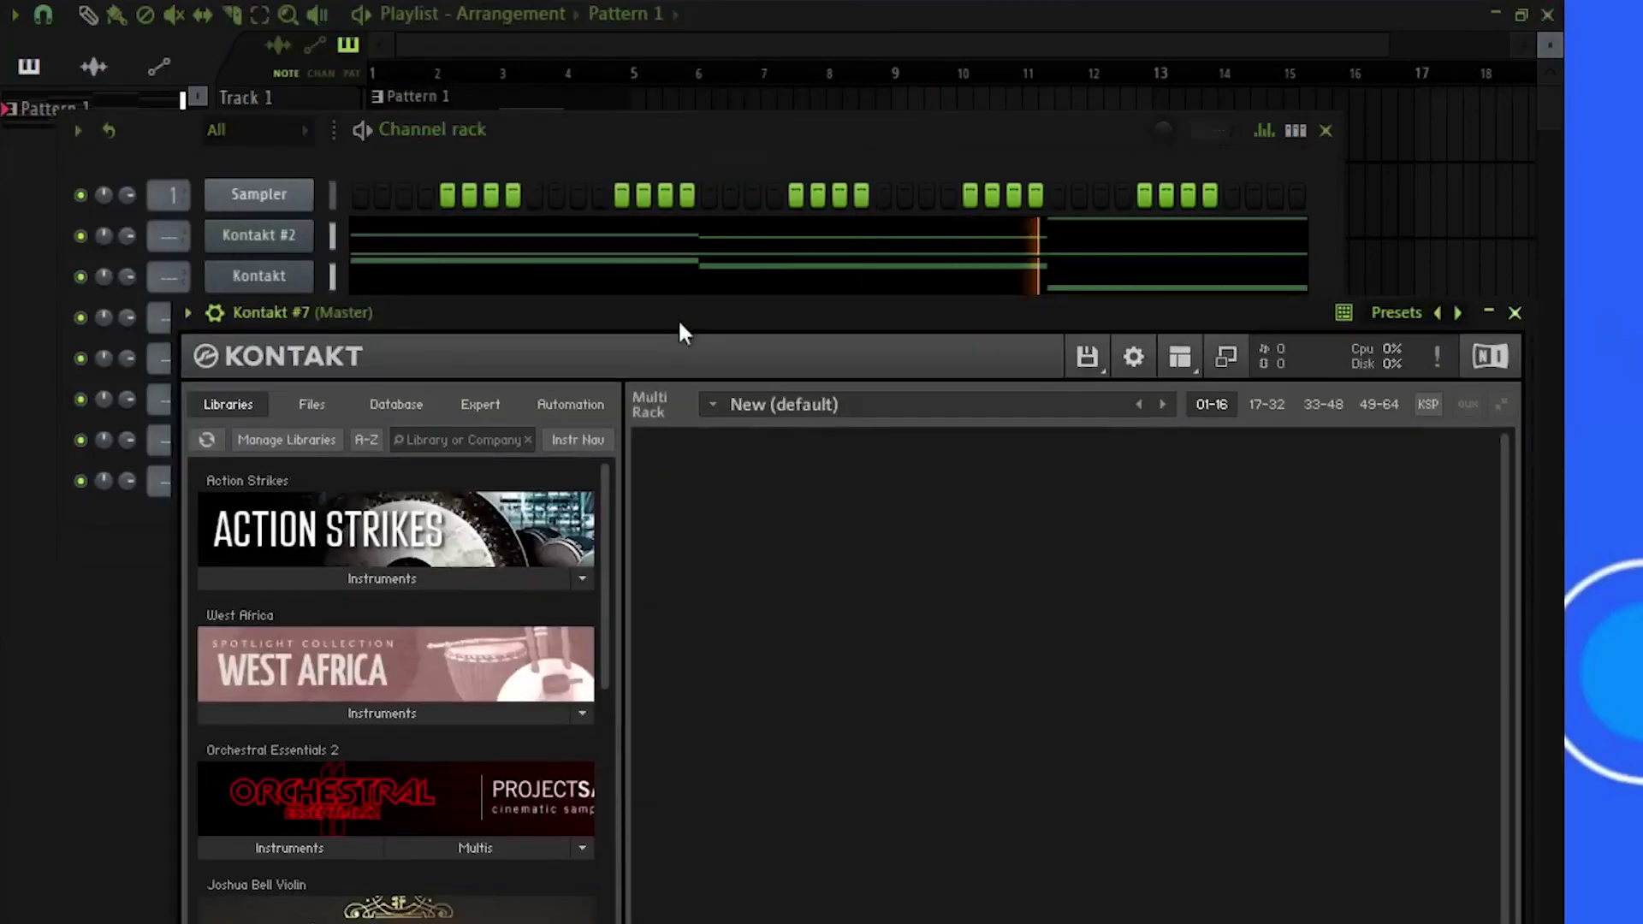
Step: Load the instrument 03 Violins Spiccato and Fast Note Down with speed control from the Orchestral Essentials 2 strings into Kontakt #7
{"action": "scroll", "coordinate": [519, 535], "scroll_direction": "down", "scroll_amount": 5}
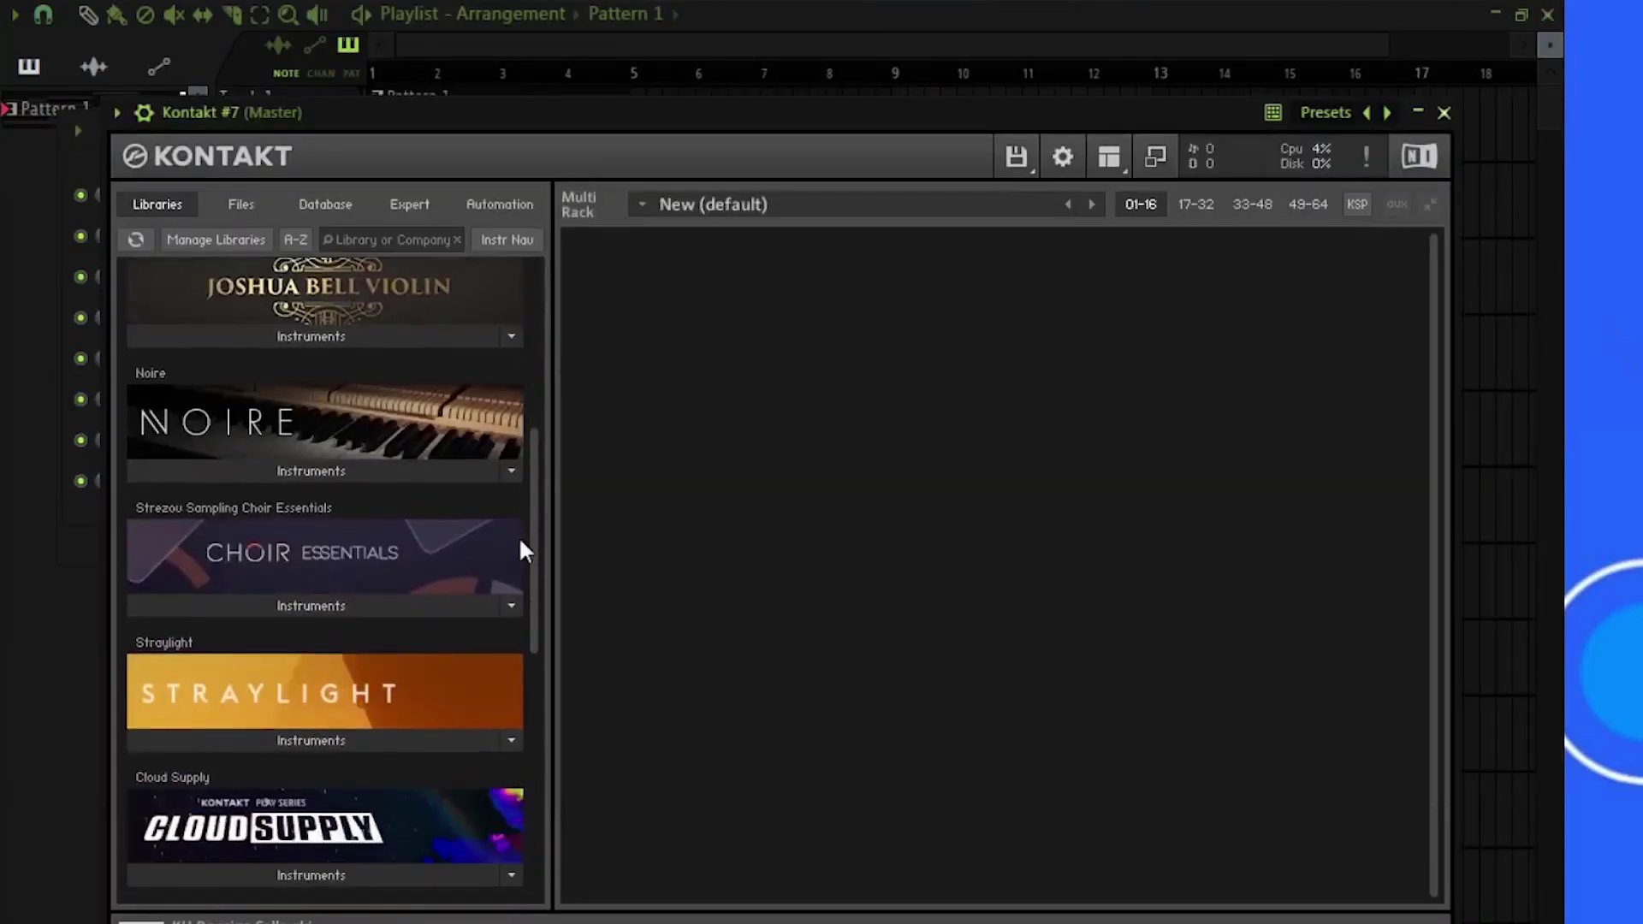
{"action": "left_click_drag", "start_coordinate": [663, 127], "coordinate": [661, 45]}
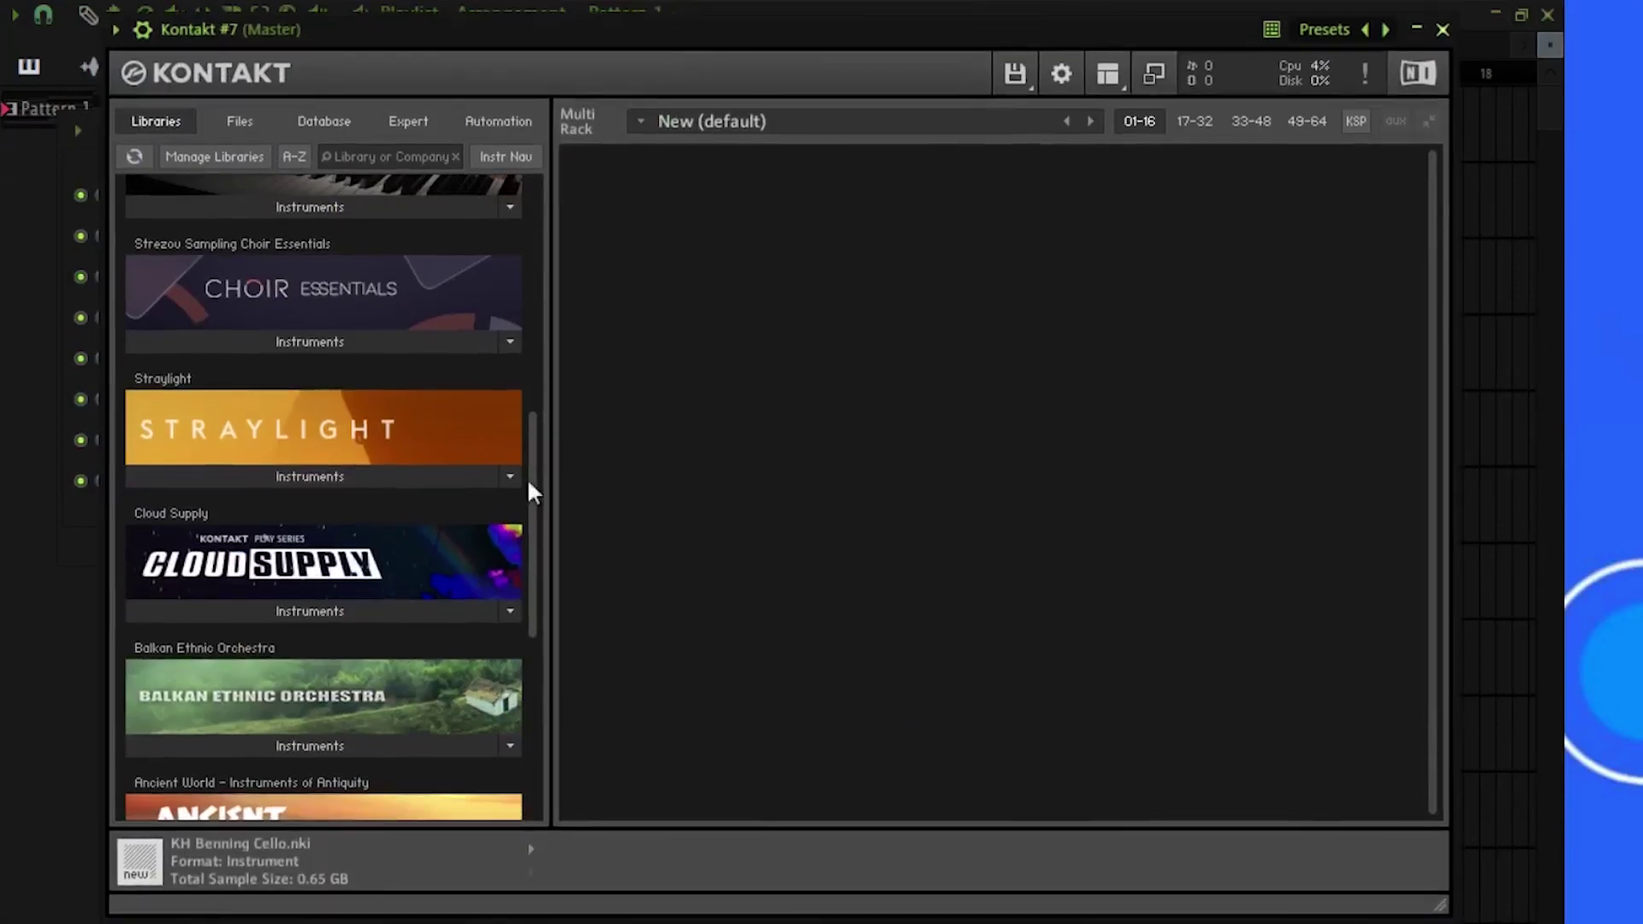
{"action": "left_click_drag", "start_coordinate": [528, 479], "coordinate": [529, 598]}
{"action": "scroll", "coordinate": [526, 594], "scroll_direction": "down", "scroll_amount": 3}
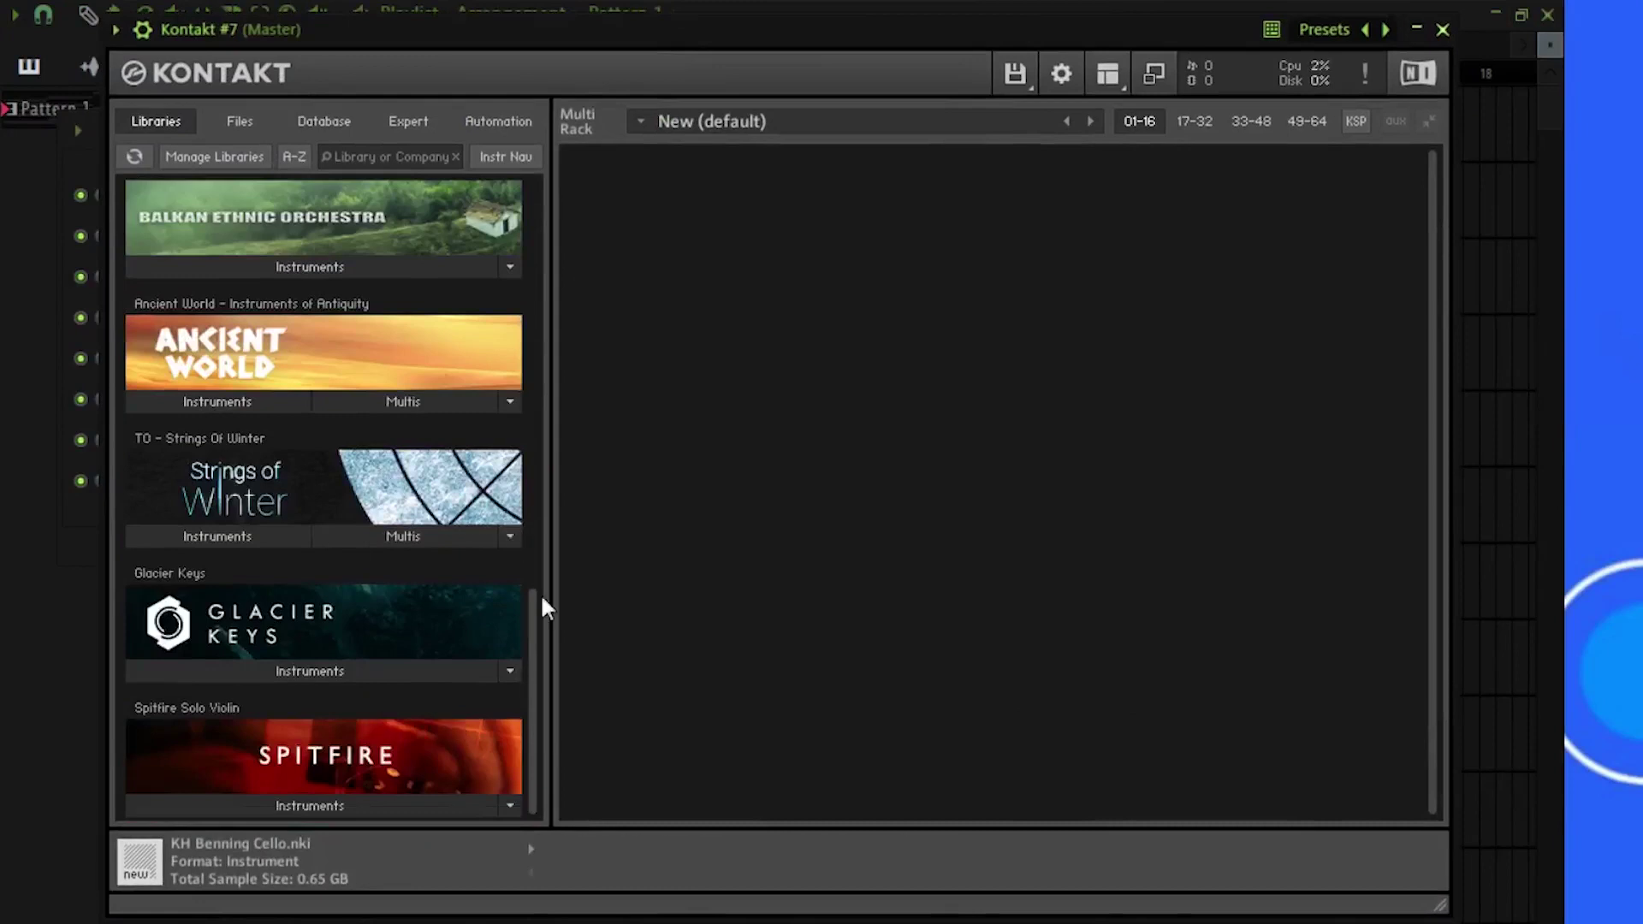
{"action": "left_click_drag", "start_coordinate": [535, 610], "coordinate": [558, 158]}
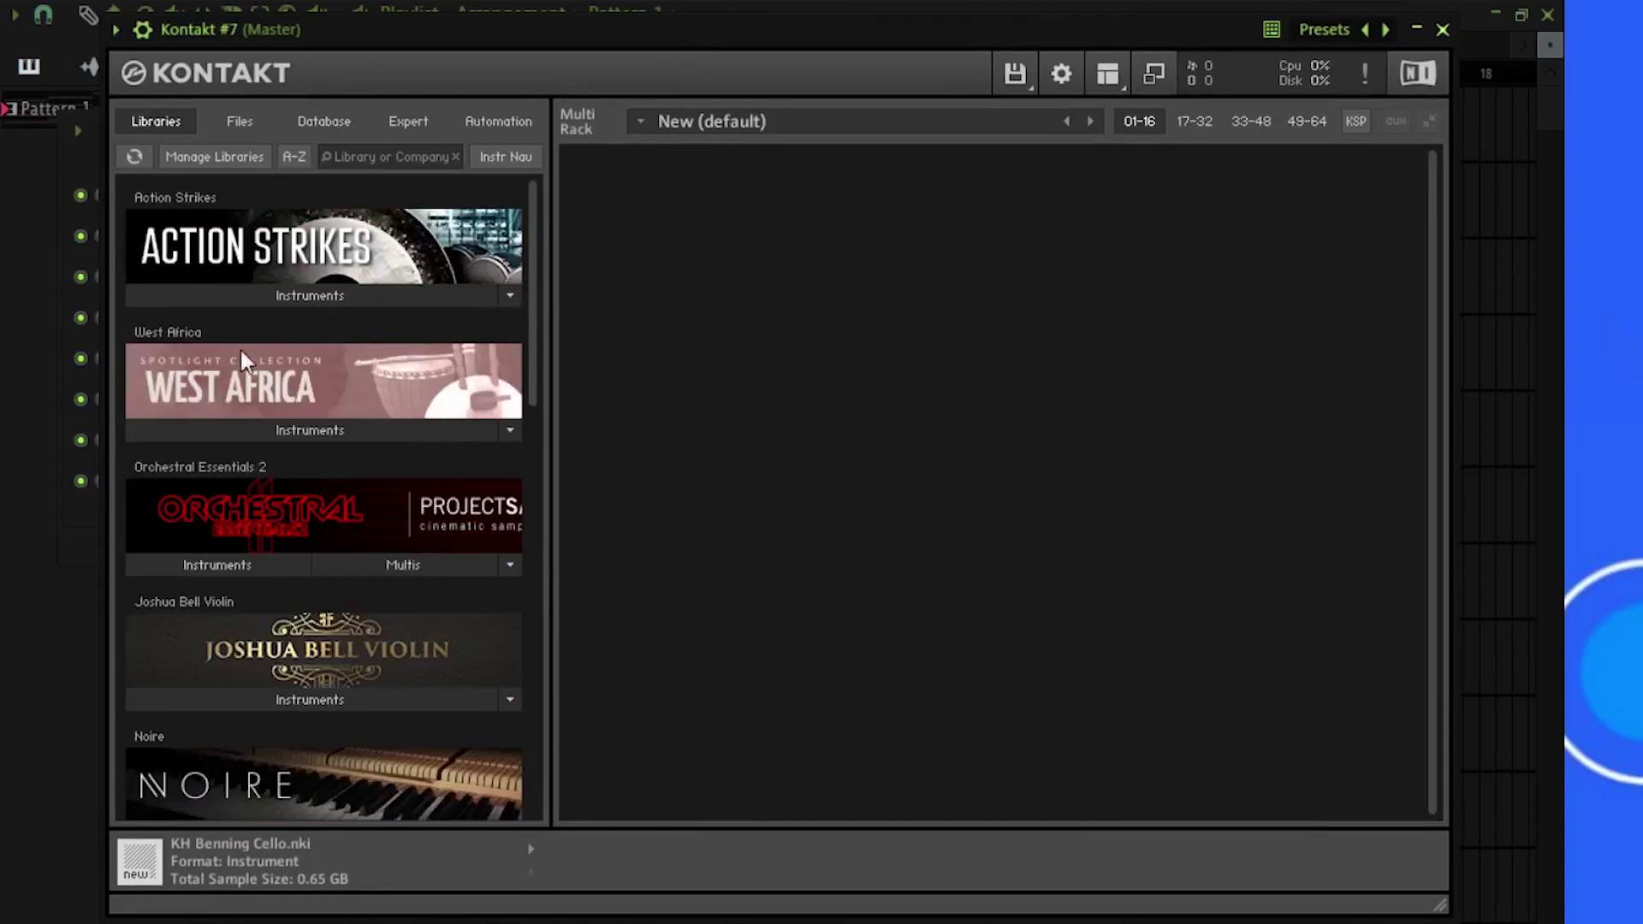
{"action": "left_click", "coordinate": [253, 569]}
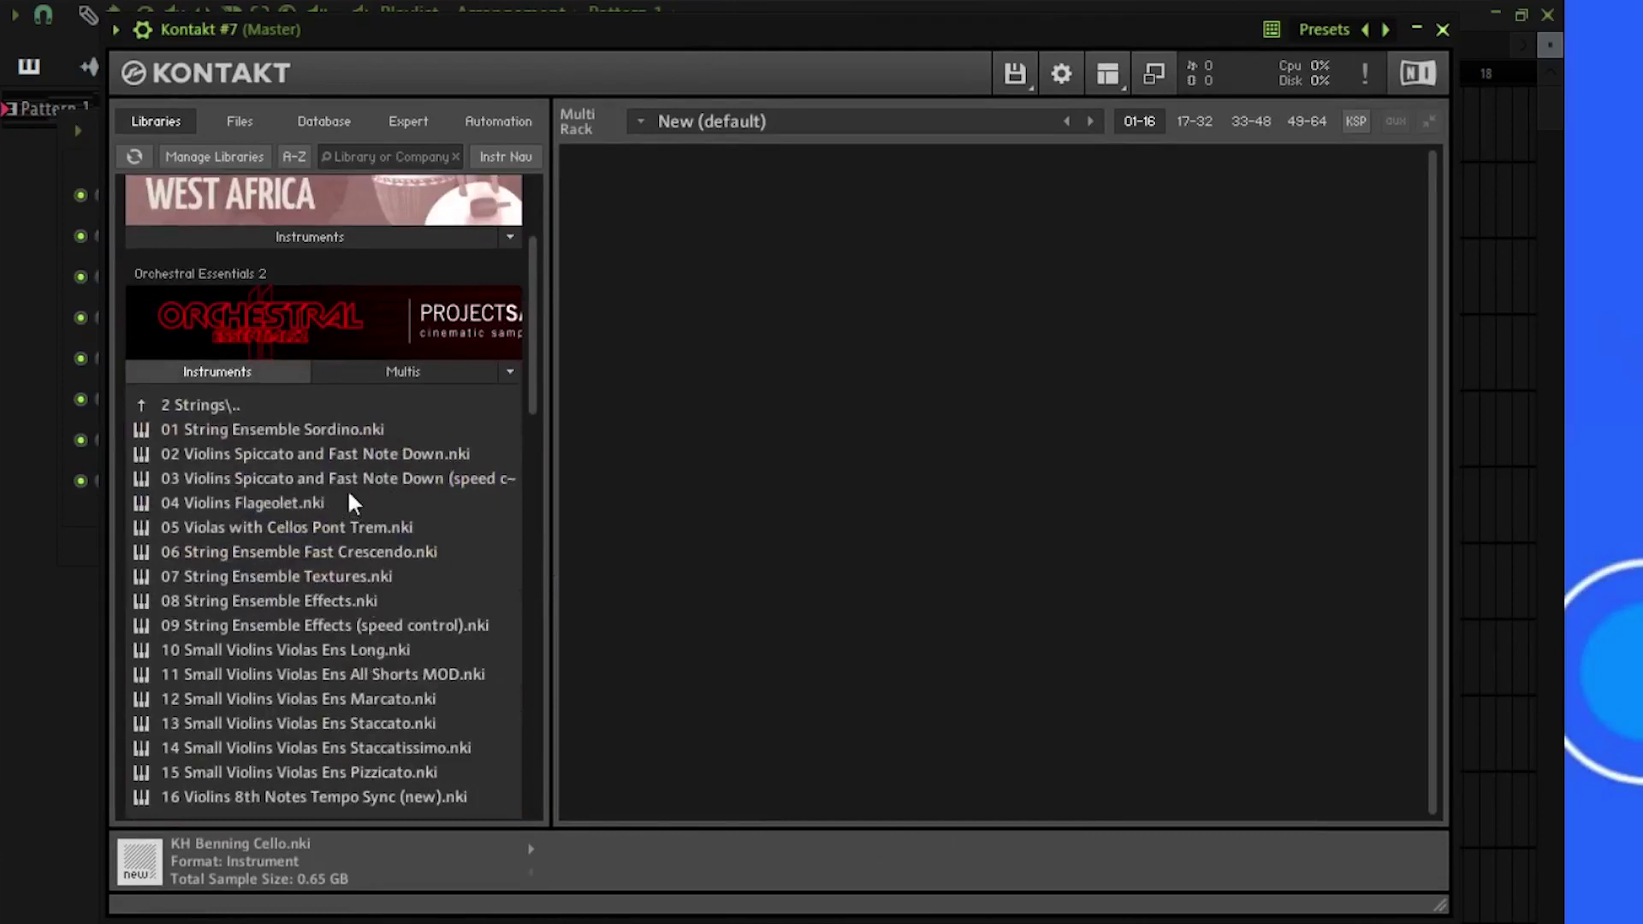
{"action": "left_click_drag", "start_coordinate": [359, 479], "coordinate": [1407, 244]}
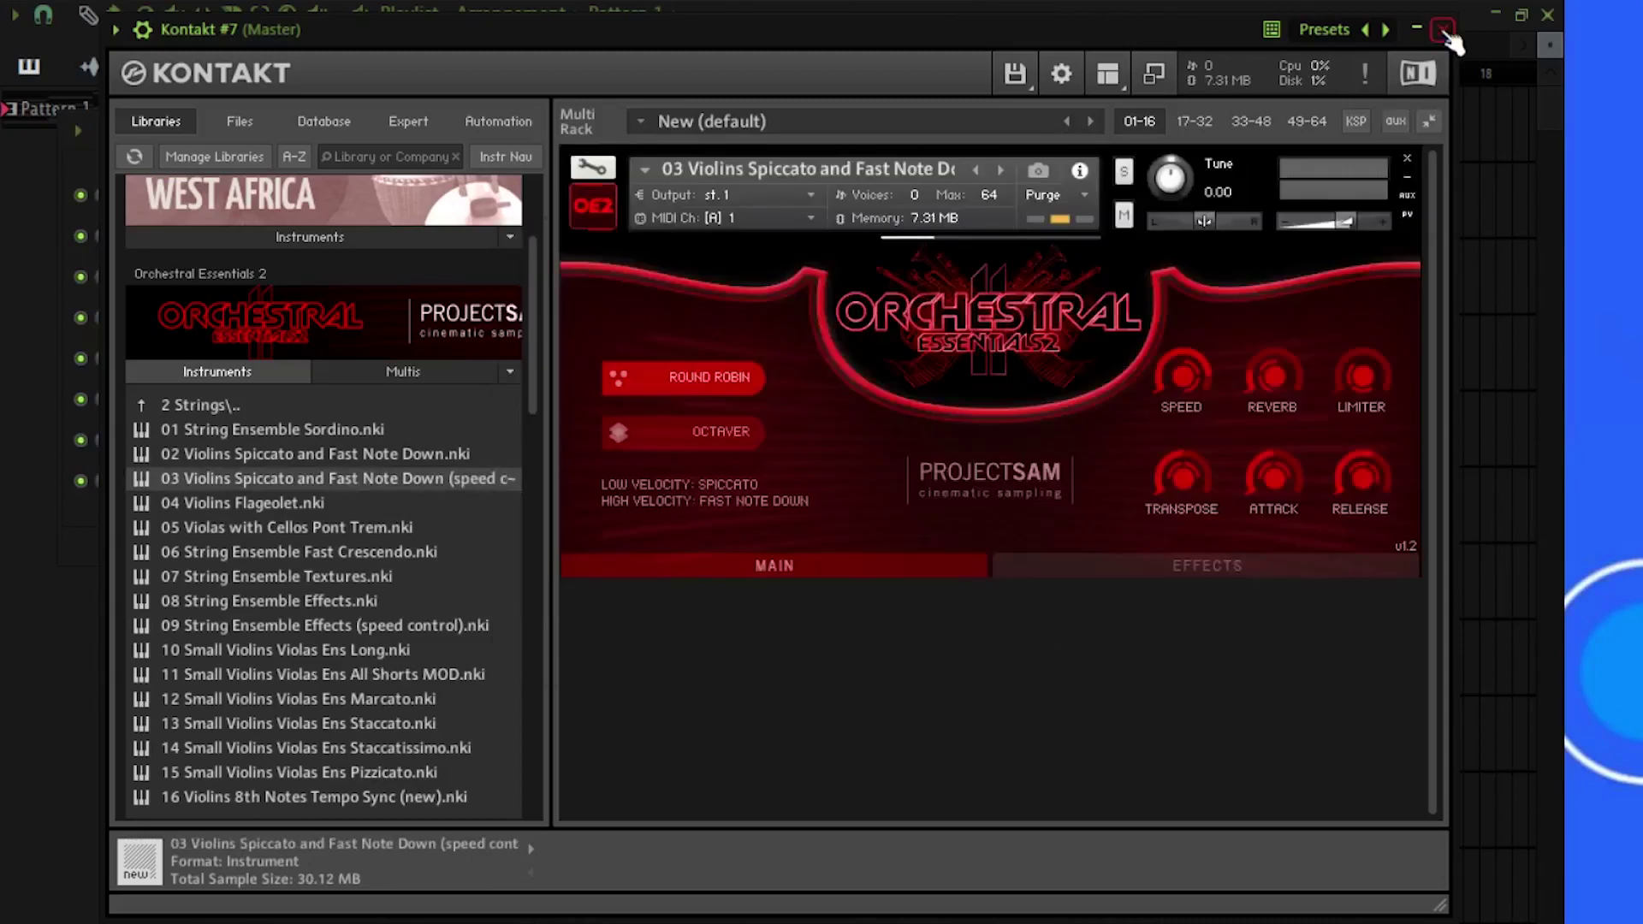
Step: Draw a one-bar A4 note in the Kontakt #7 piano roll, align it to bar 1, and play the pattern
{"action": "left_click", "coordinate": [1446, 34]}
{"action": "right_click", "coordinate": [310, 476]}
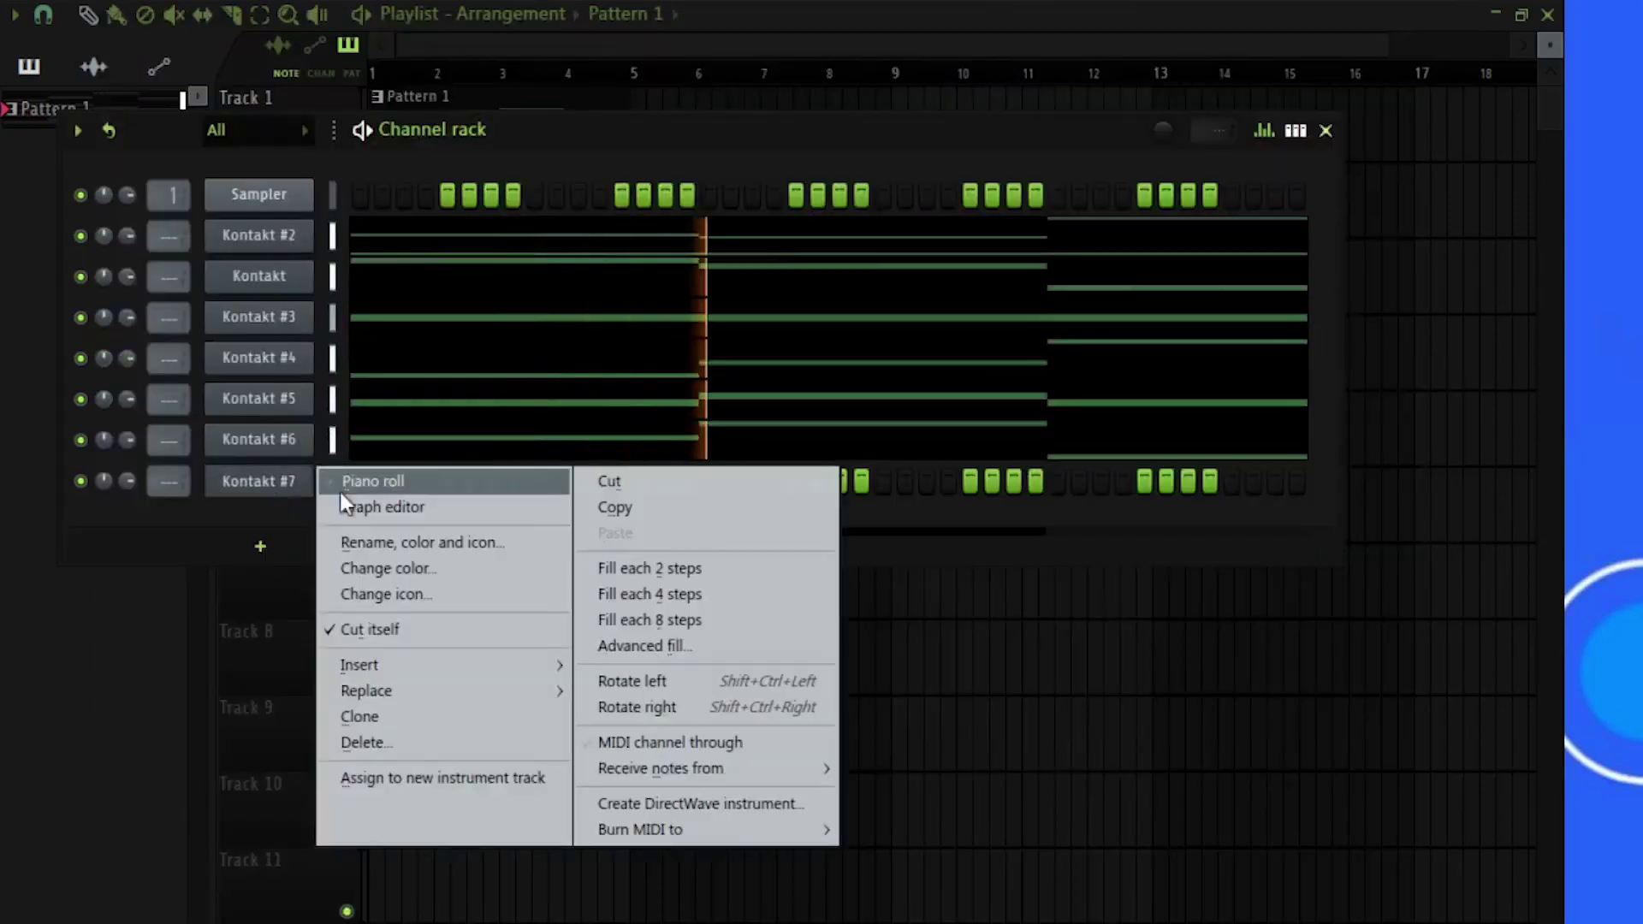
{"action": "left_click", "coordinate": [341, 491]}
{"action": "scroll", "coordinate": [233, 282], "scroll_direction": "up", "scroll_amount": 3}
{"action": "left_click", "coordinate": [227, 283]}
{"action": "key", "text": "space"}
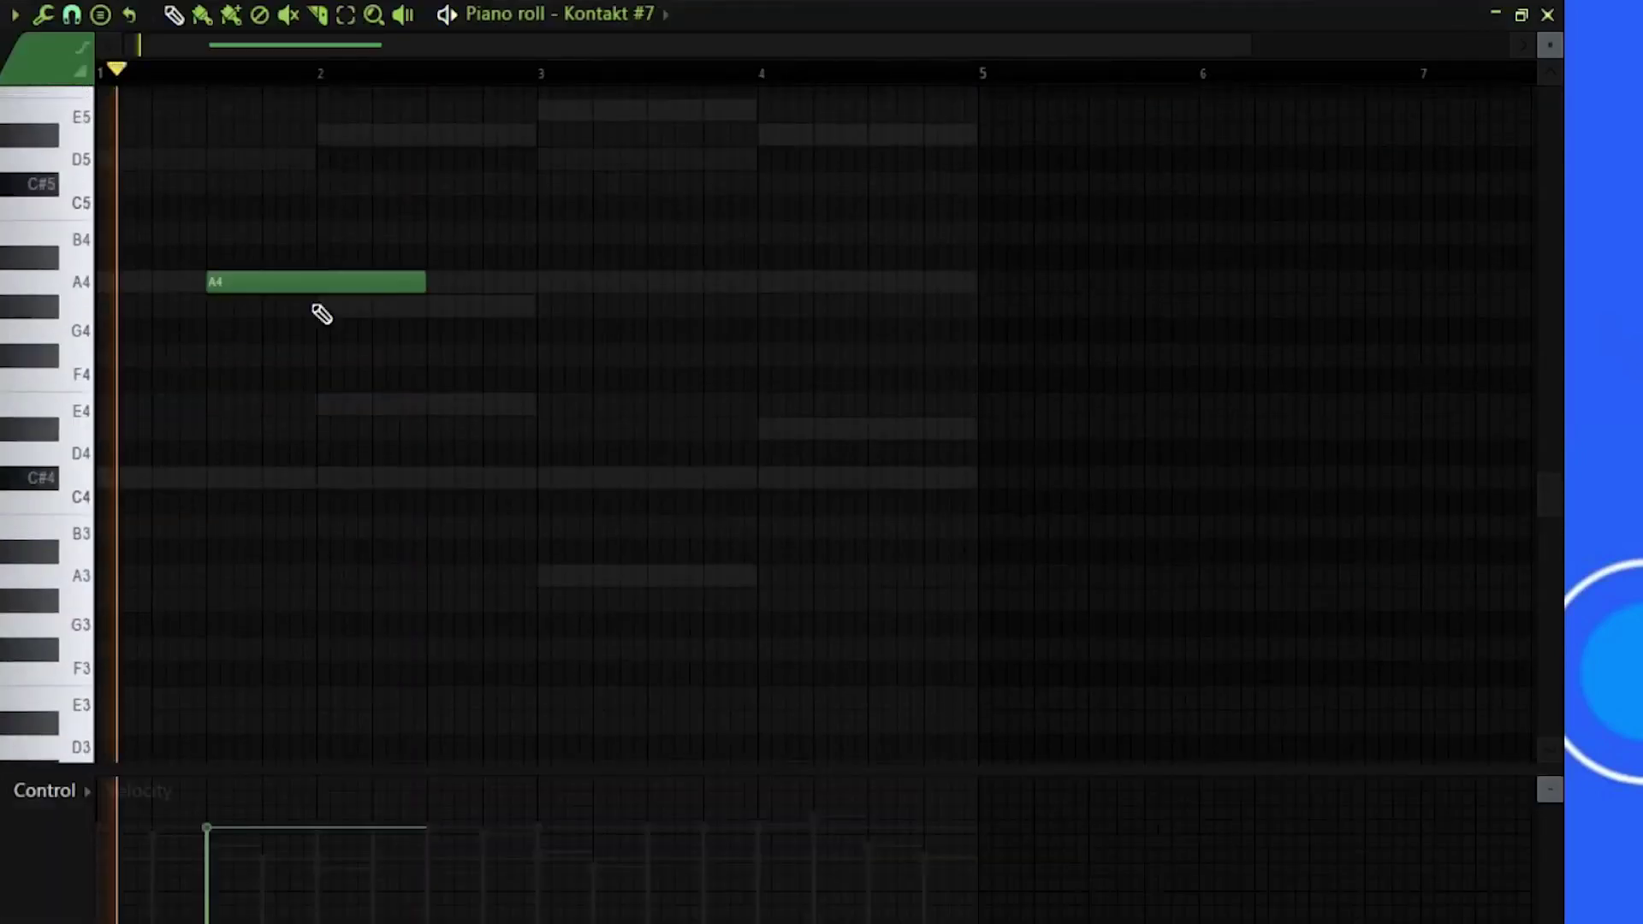
{"action": "key", "text": "space"}
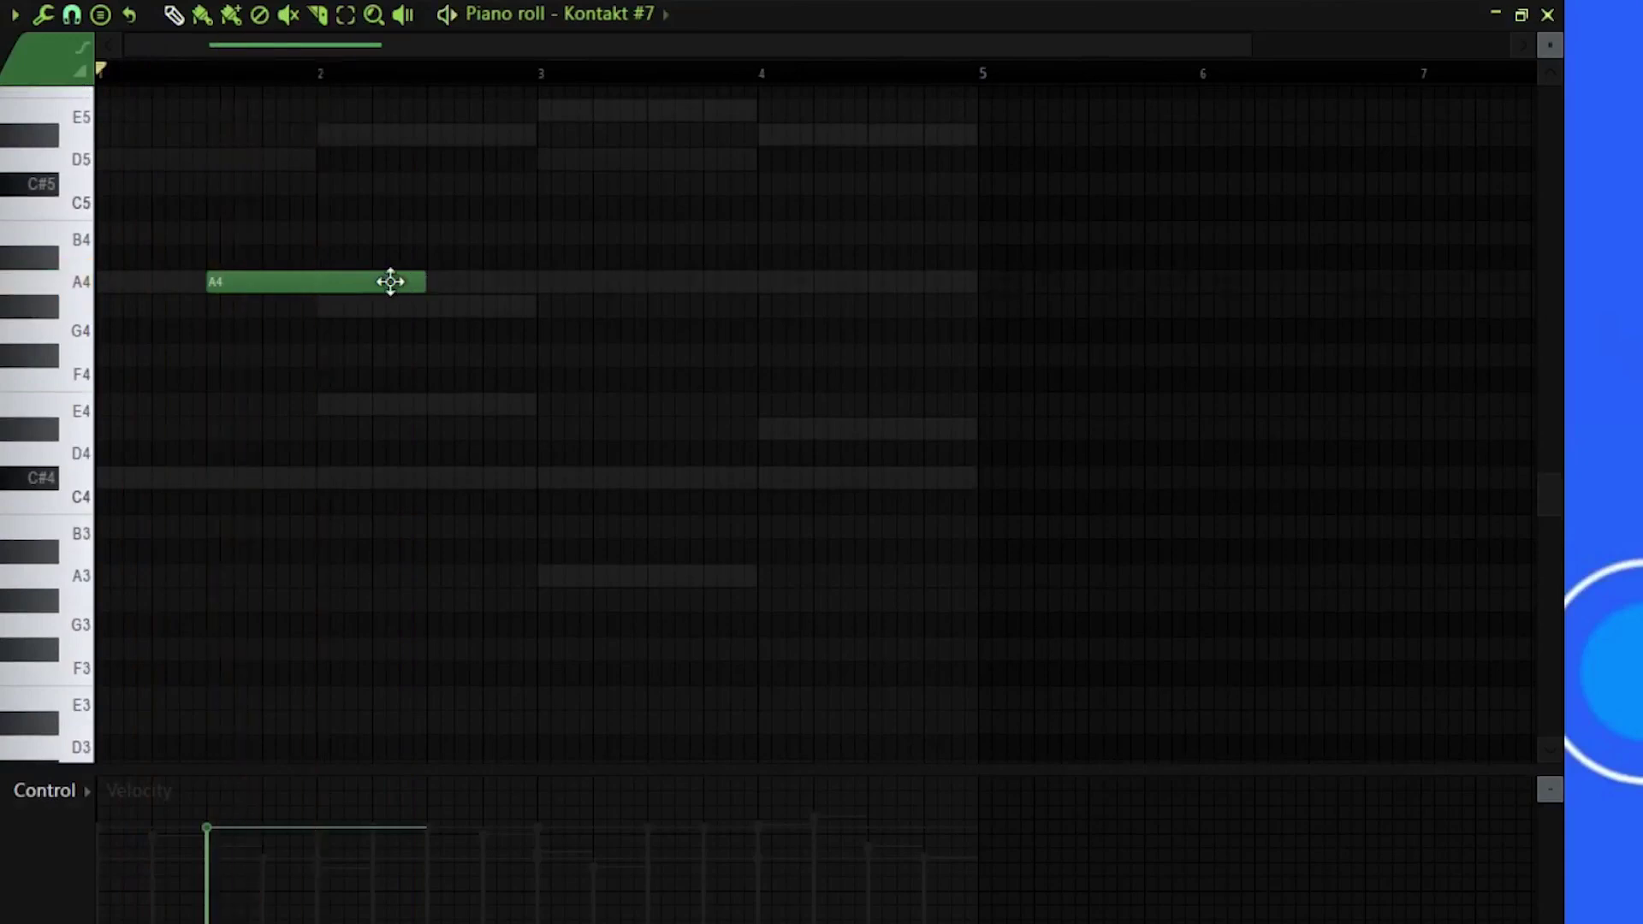
{"action": "left_click_drag", "start_coordinate": [393, 278], "coordinate": [162, 268]}
{"action": "key", "text": "space"}
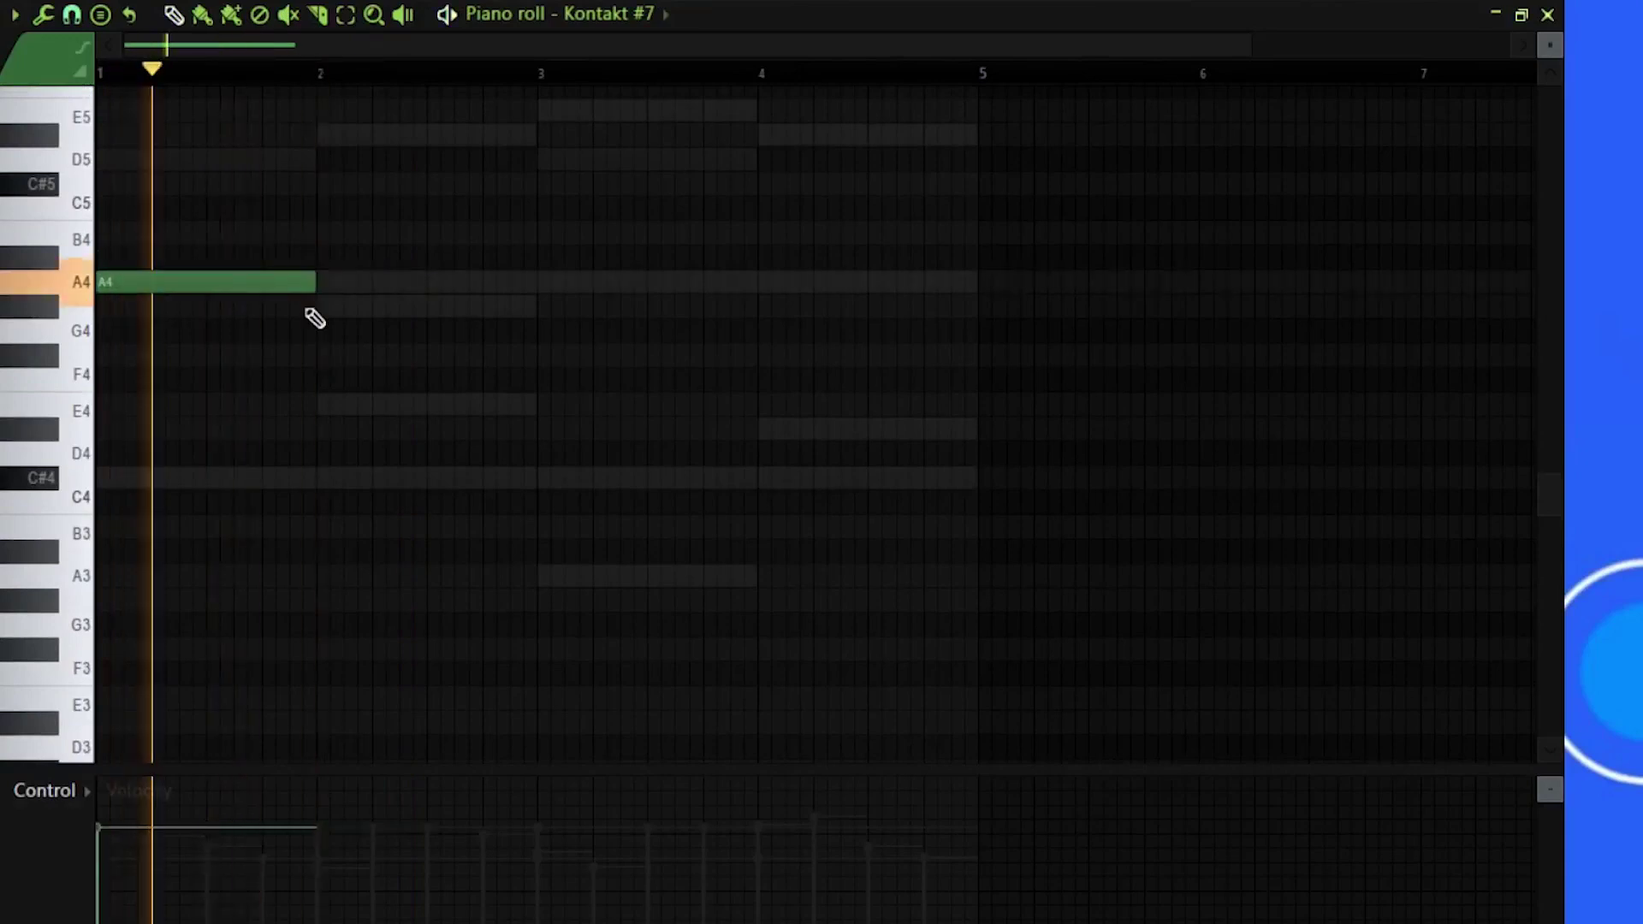
Step: Add one-bar notes at G#4 in bar 2, E5 in bar 3 and D#5 in bar 4, and stop playback
{"action": "left_click", "coordinate": [376, 308]}
{"action": "scroll", "coordinate": [557, 274], "scroll_direction": "up", "scroll_amount": 3}
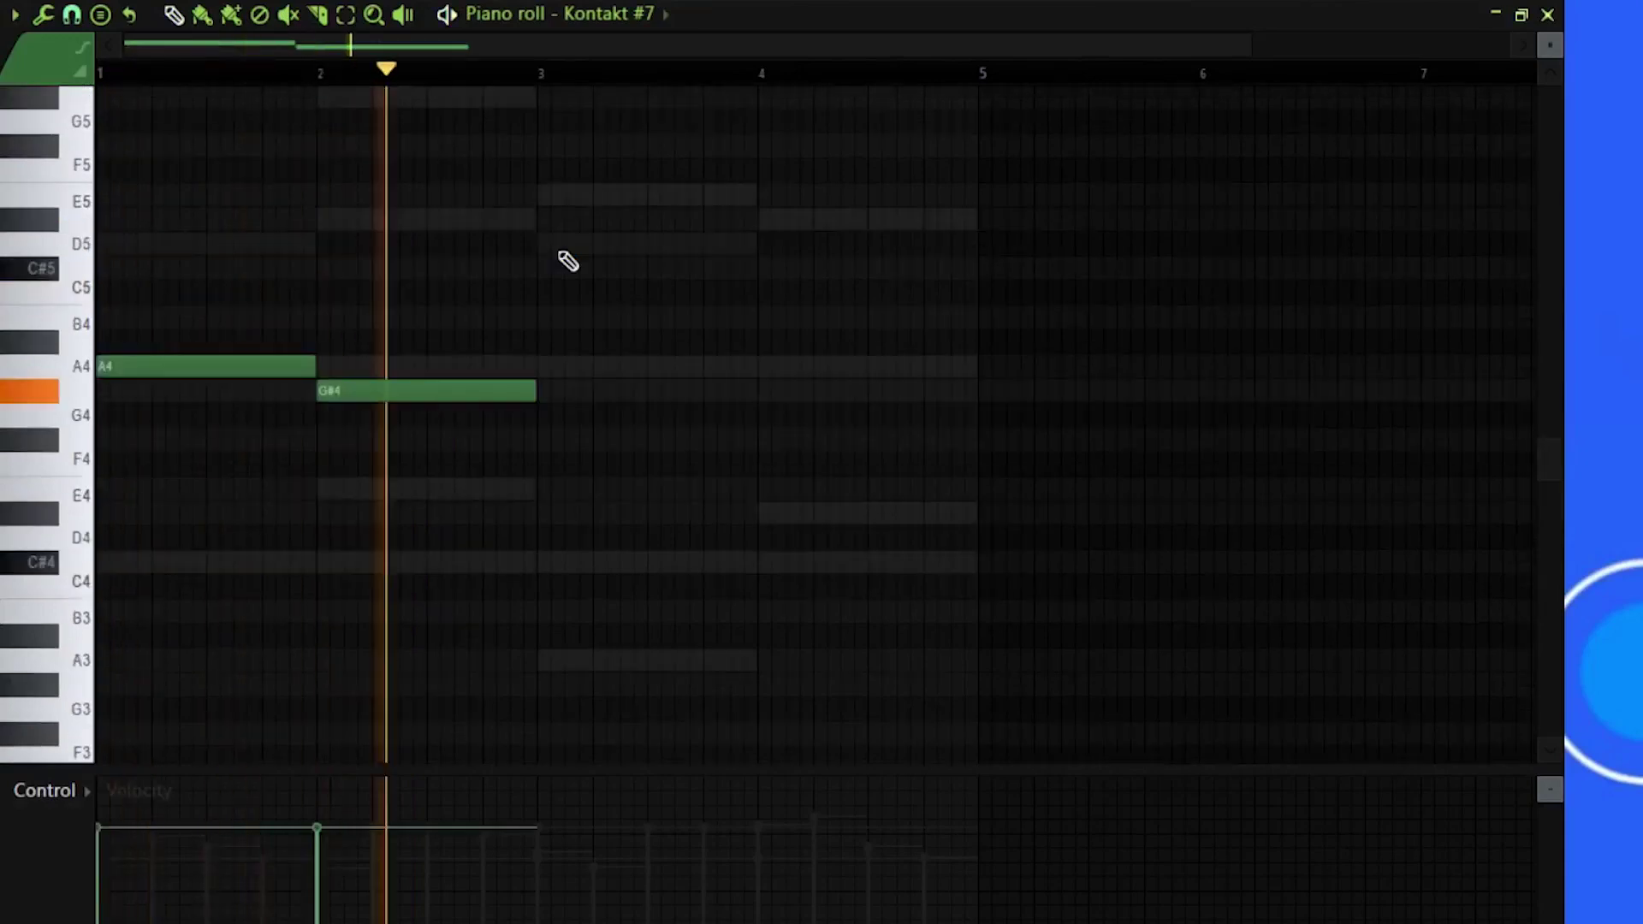
{"action": "left_click", "coordinate": [541, 256]}
{"action": "left_click", "coordinate": [758, 282]}
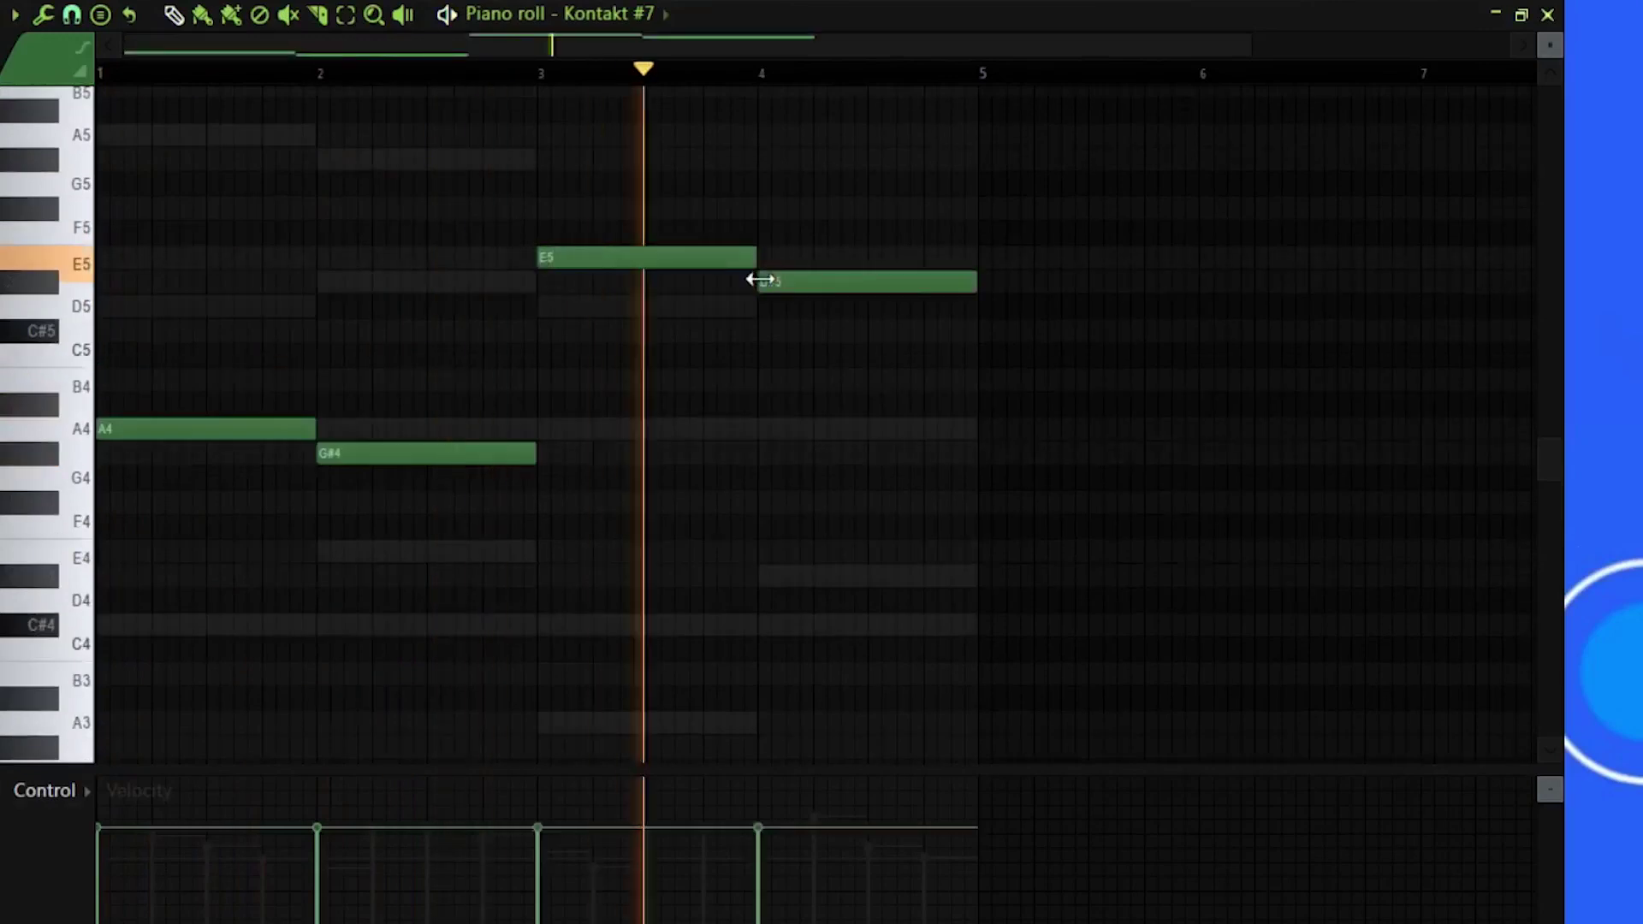
{"action": "key", "text": "space"}
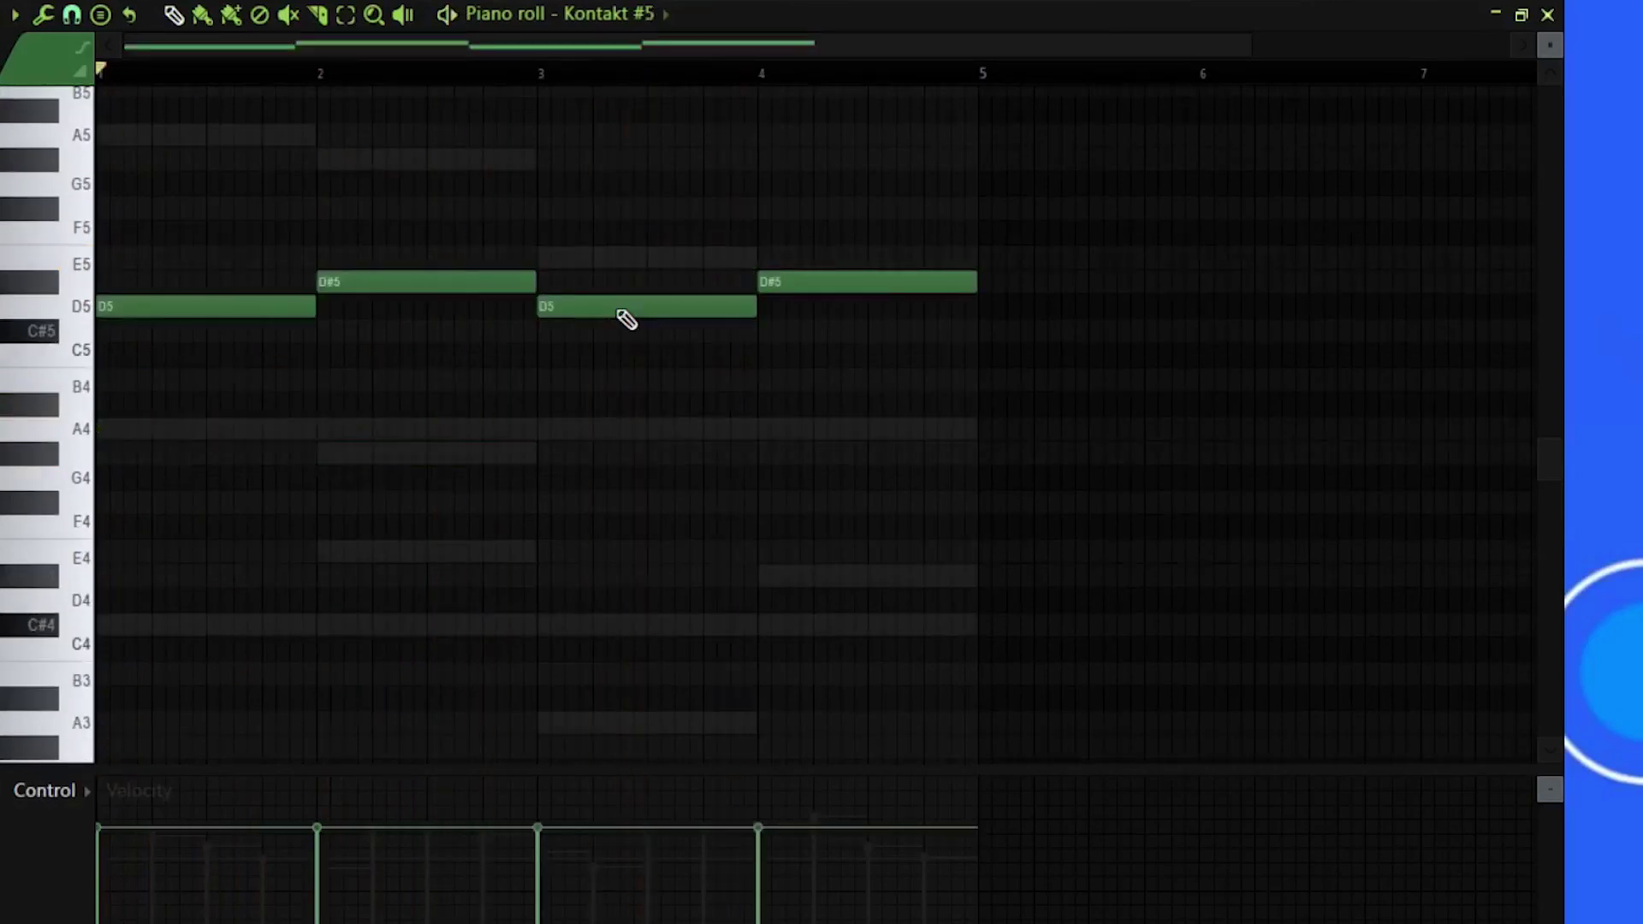
Step: Compare the notes of the other Kontakt channels, then return to Kontakt #7 and listen to the pattern
{"action": "scroll", "coordinate": [624, 329], "scroll_direction": "up", "scroll_amount": 1}
{"action": "scroll", "coordinate": [624, 332], "scroll_direction": "down", "scroll_amount": 2}
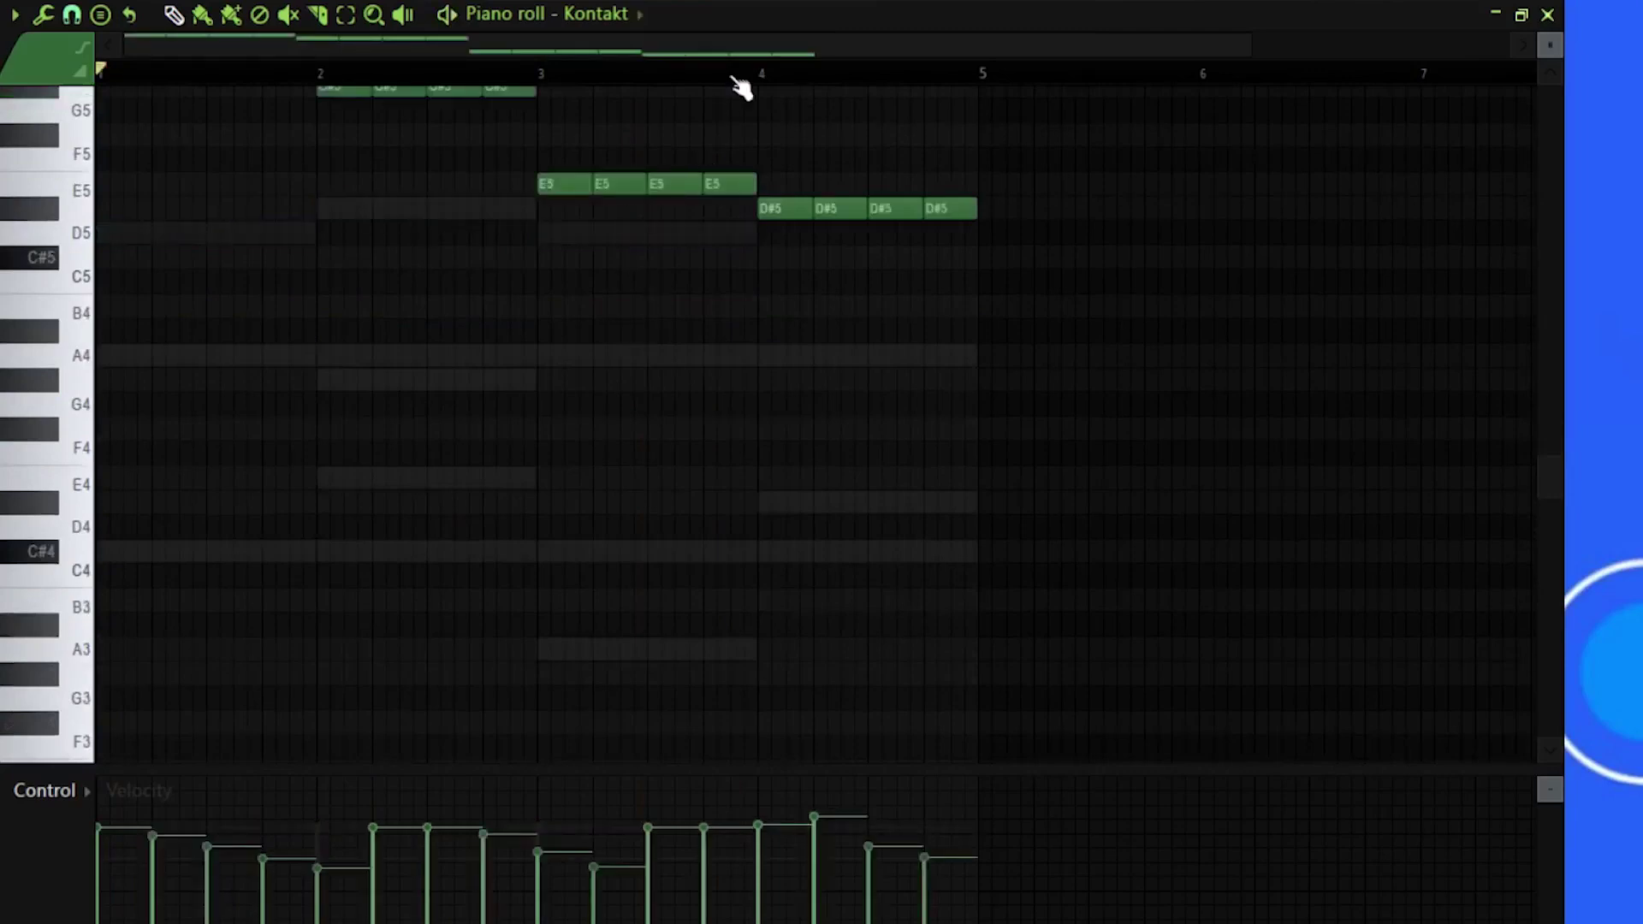
{"action": "left_click", "coordinate": [619, 26]}
{"action": "left_click", "coordinate": [612, 252]}
{"action": "key", "text": "space"}
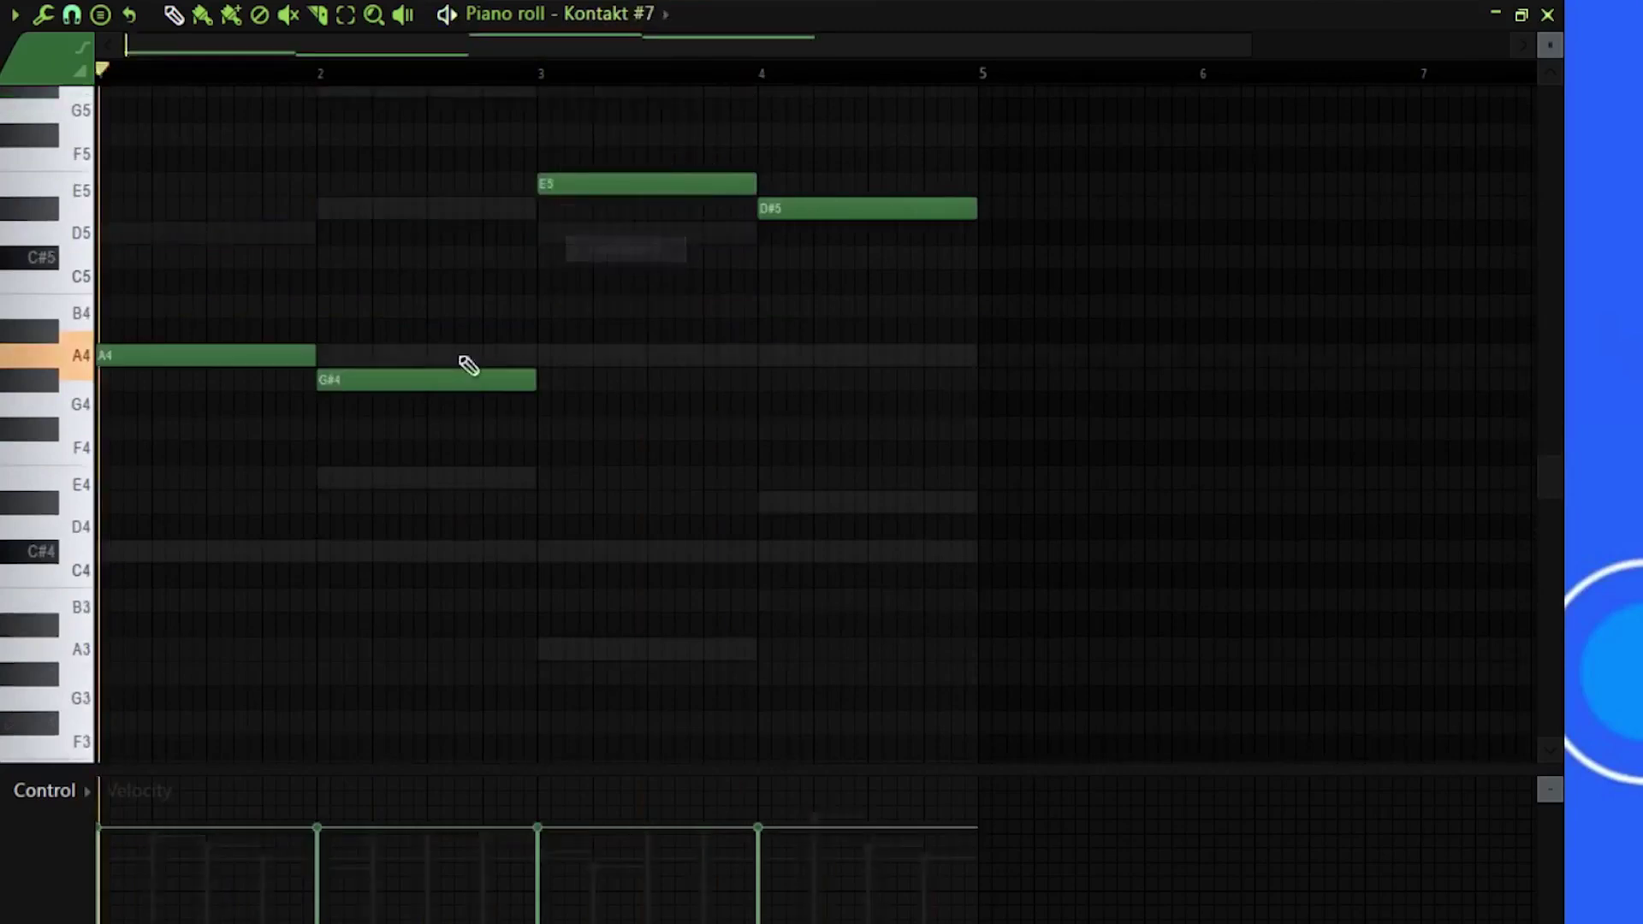
{"action": "scroll", "coordinate": [385, 558], "scroll_direction": "down", "scroll_amount": 1}
{"action": "scroll", "coordinate": [385, 557], "scroll_direction": "up", "scroll_amount": 2}
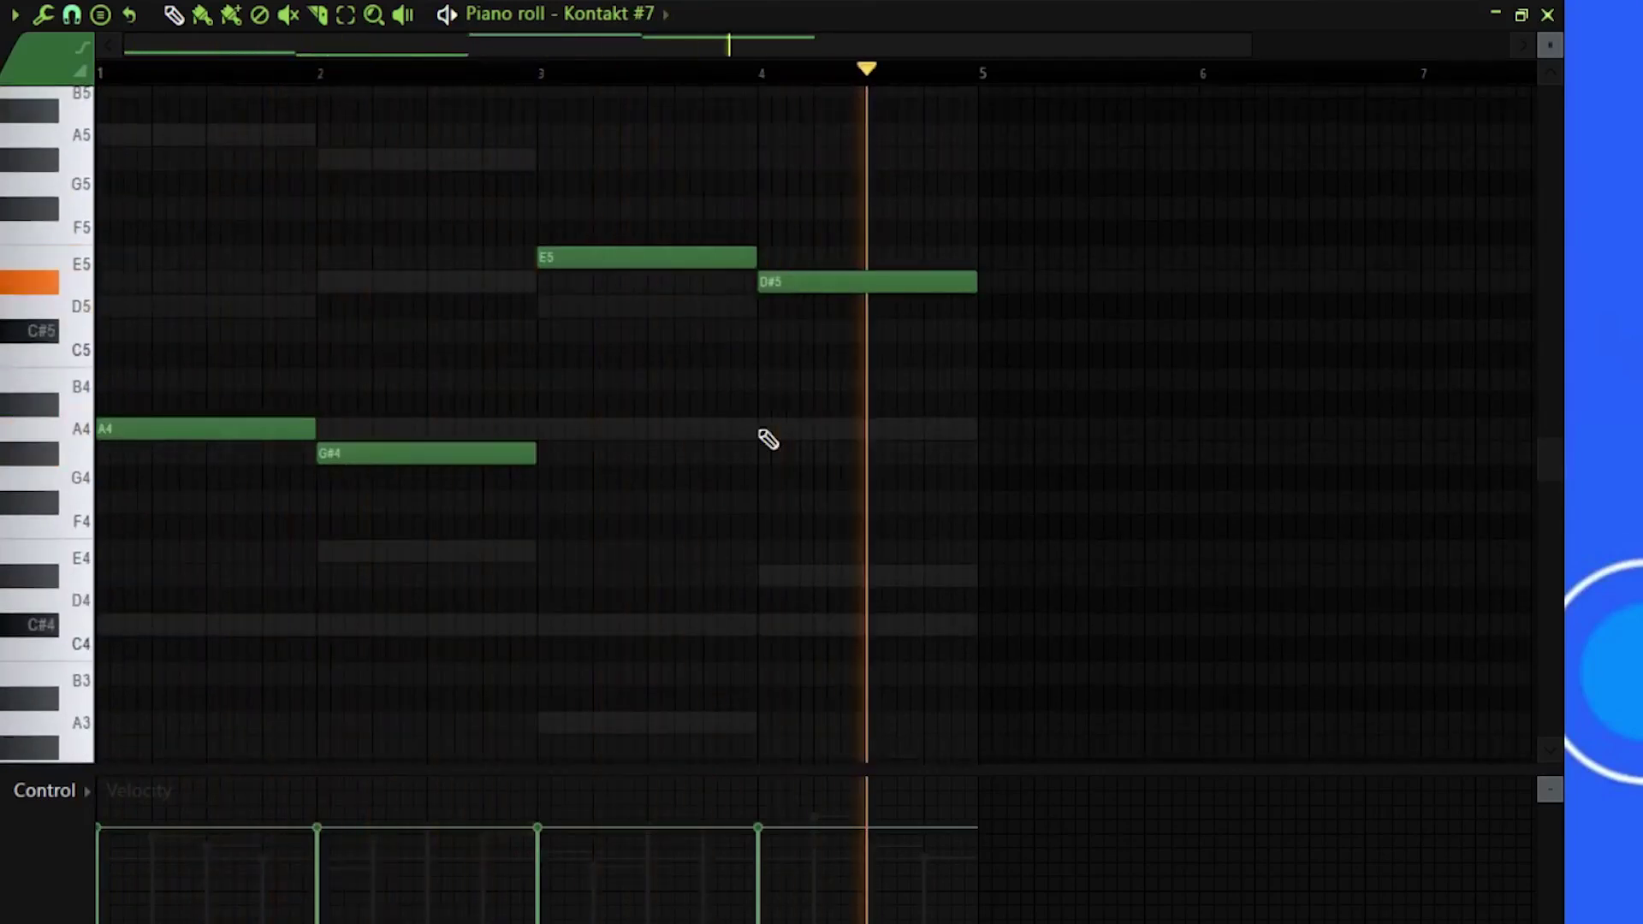
{"action": "scroll", "coordinate": [768, 439], "scroll_direction": "down", "scroll_amount": 1}
{"action": "scroll", "coordinate": [768, 439], "scroll_direction": "up", "scroll_amount": 3}
{"action": "scroll", "coordinate": [748, 443], "scroll_direction": "down", "scroll_amount": 2}
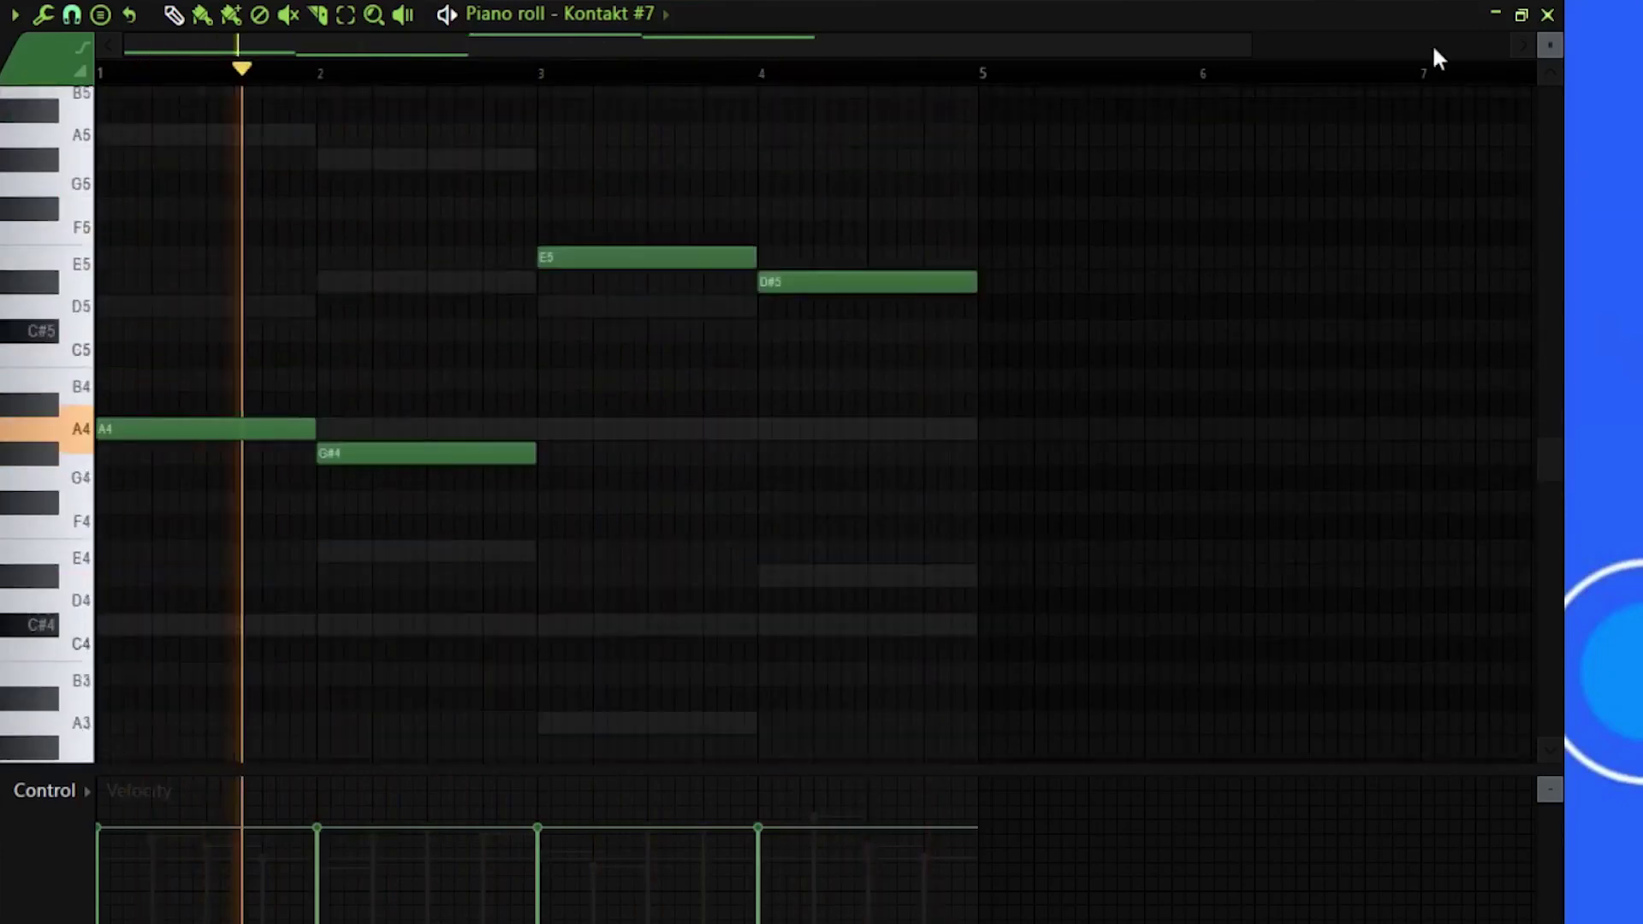
Step: Close the piano roll, play the pattern, and move the Kontakt channel above Kontakt #2 in the channel rack
{"action": "left_click", "coordinate": [1548, 20]}
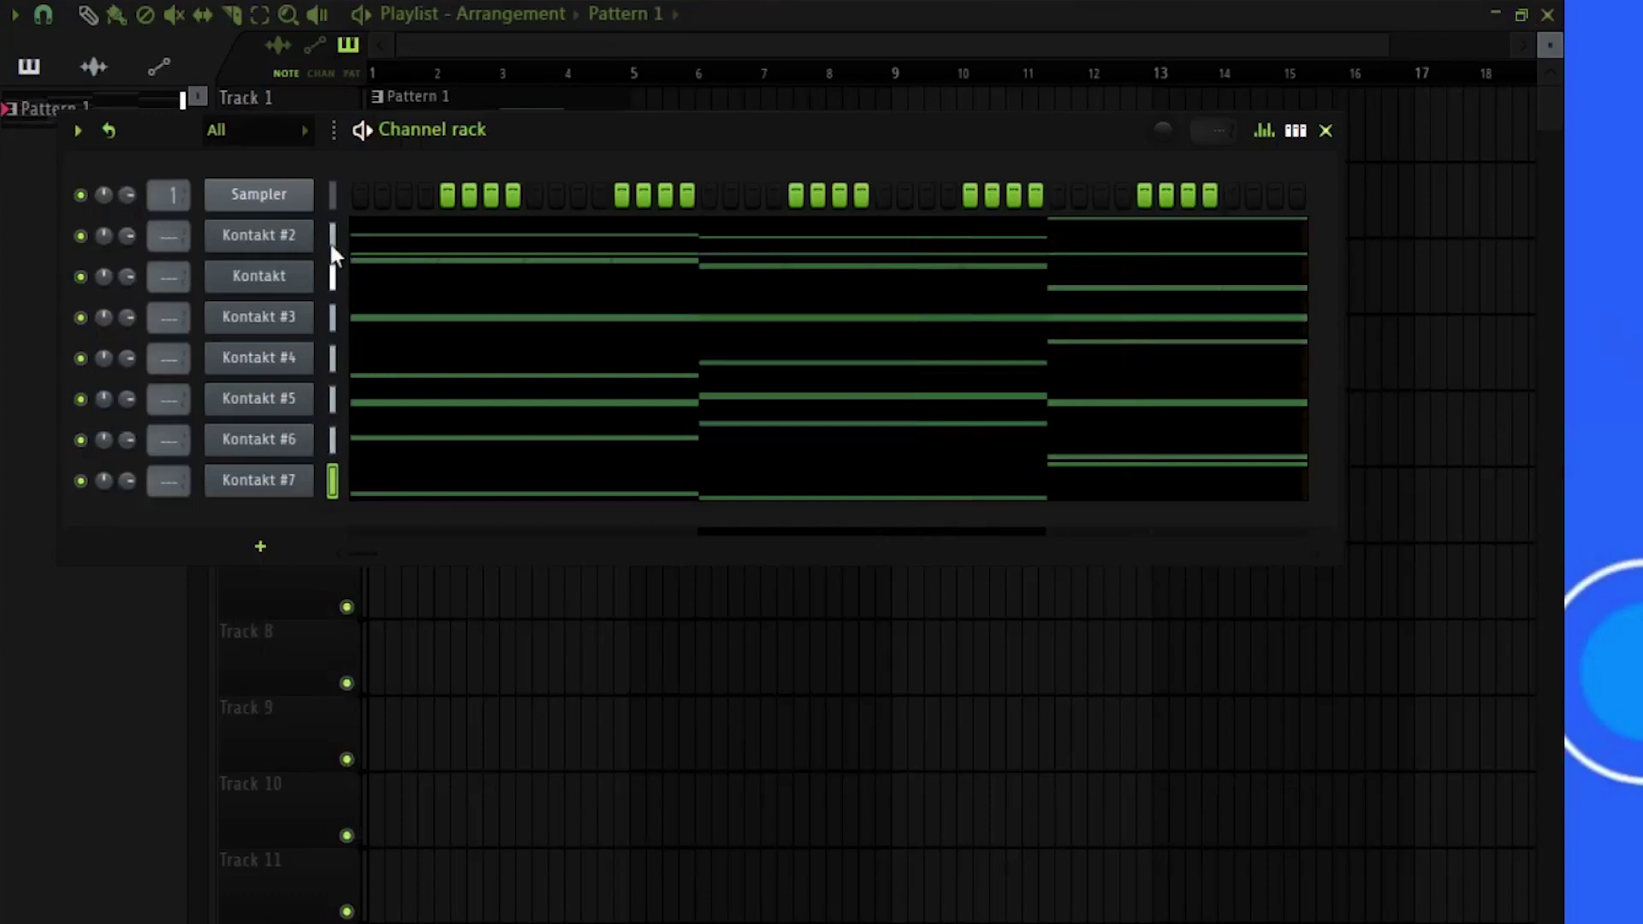
{"action": "key", "text": "space"}
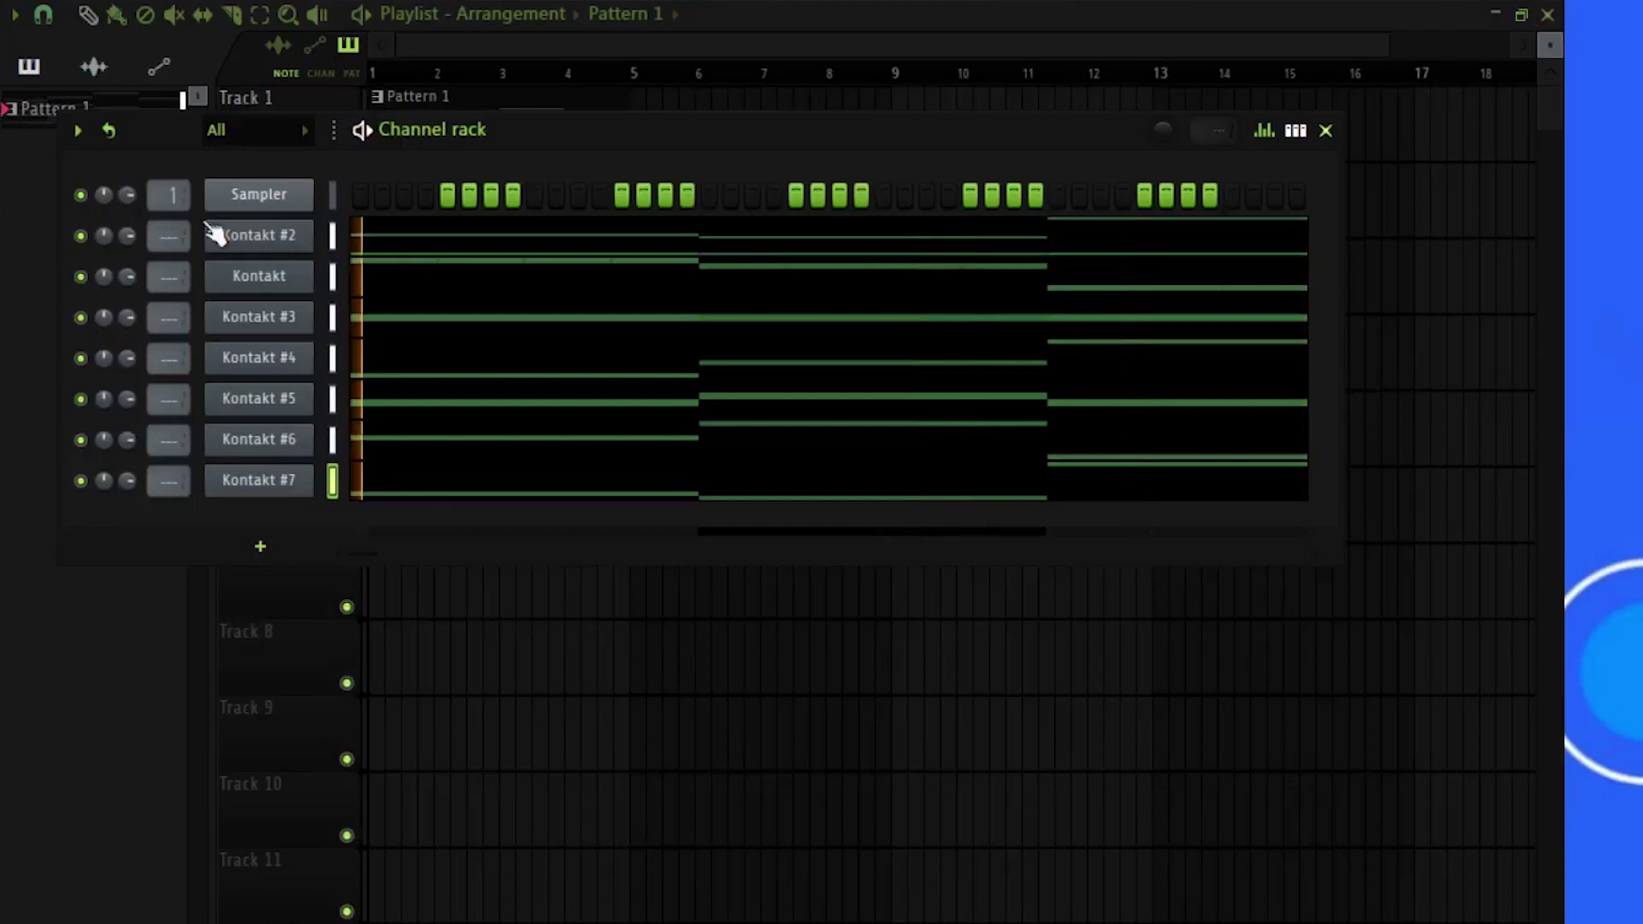
{"action": "left_click", "coordinate": [334, 276]}
{"action": "key", "text": "alt+Up"}
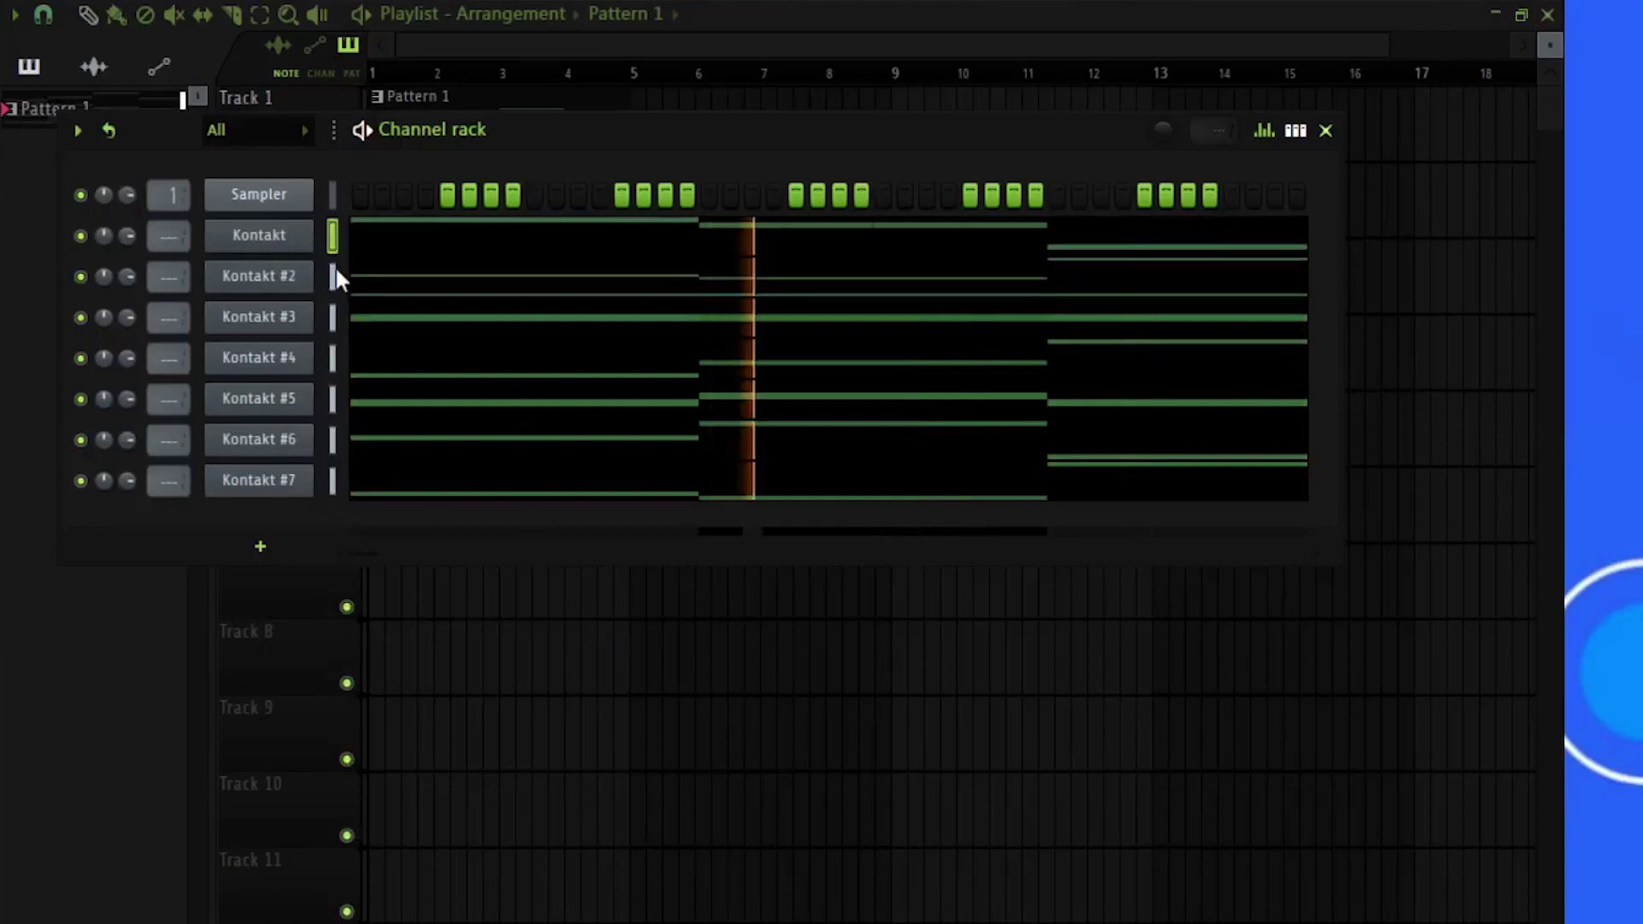
Step: Select all seven Kontakt channels in the channel rack, leaving the Sampler unselected, with the pattern playing
{"action": "double_click", "coordinate": [334, 198]}
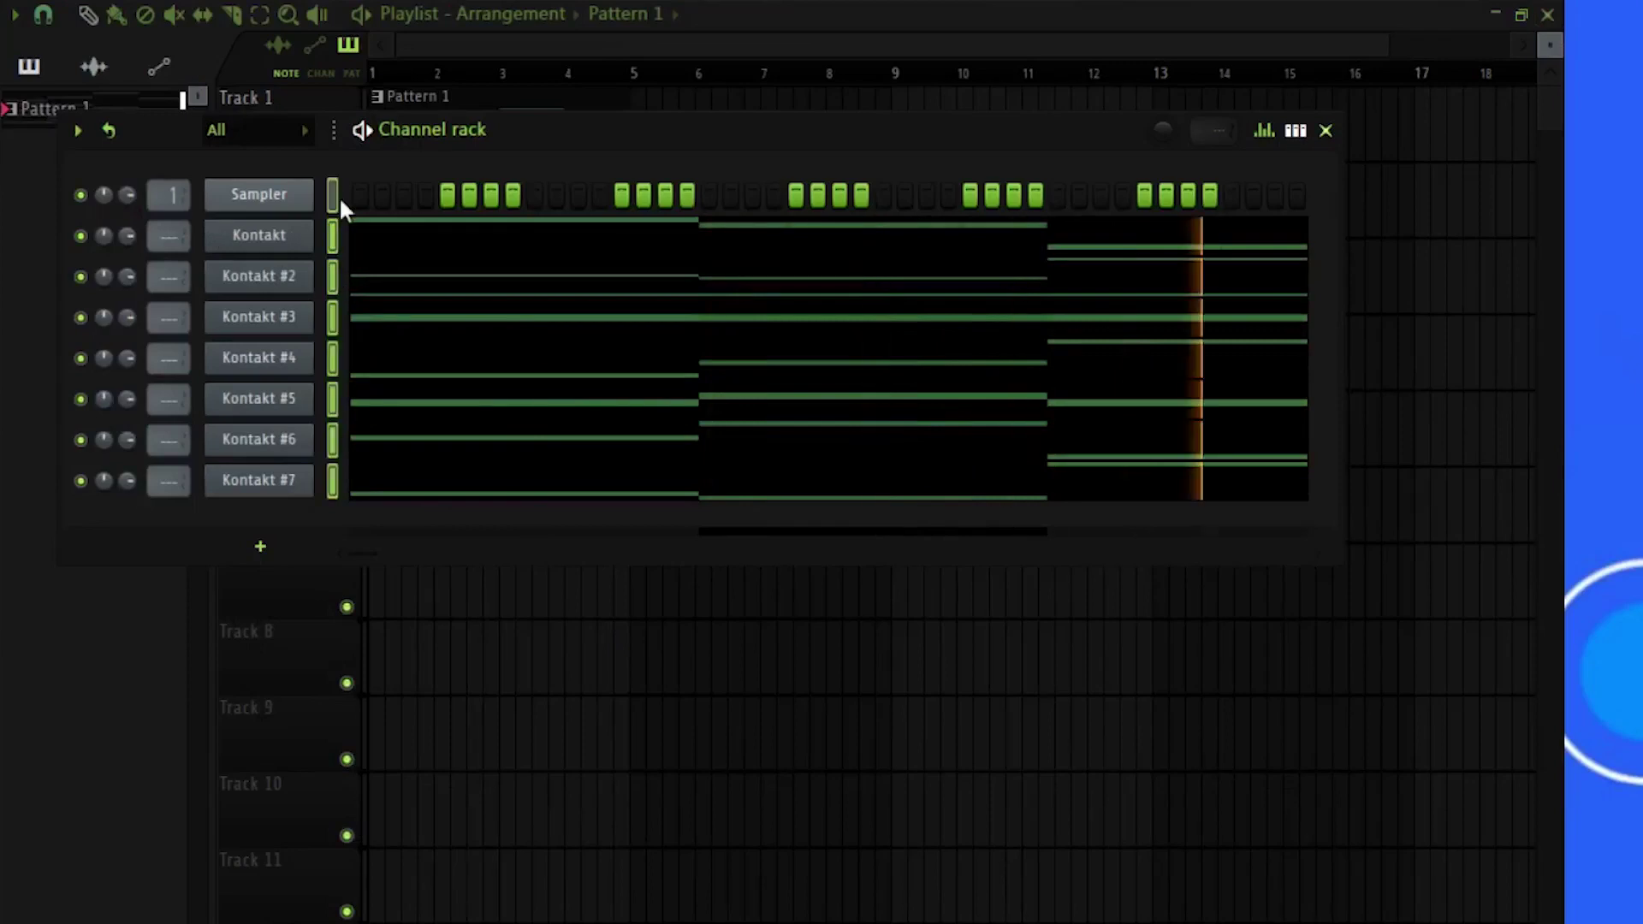
{"action": "key", "text": "space"}
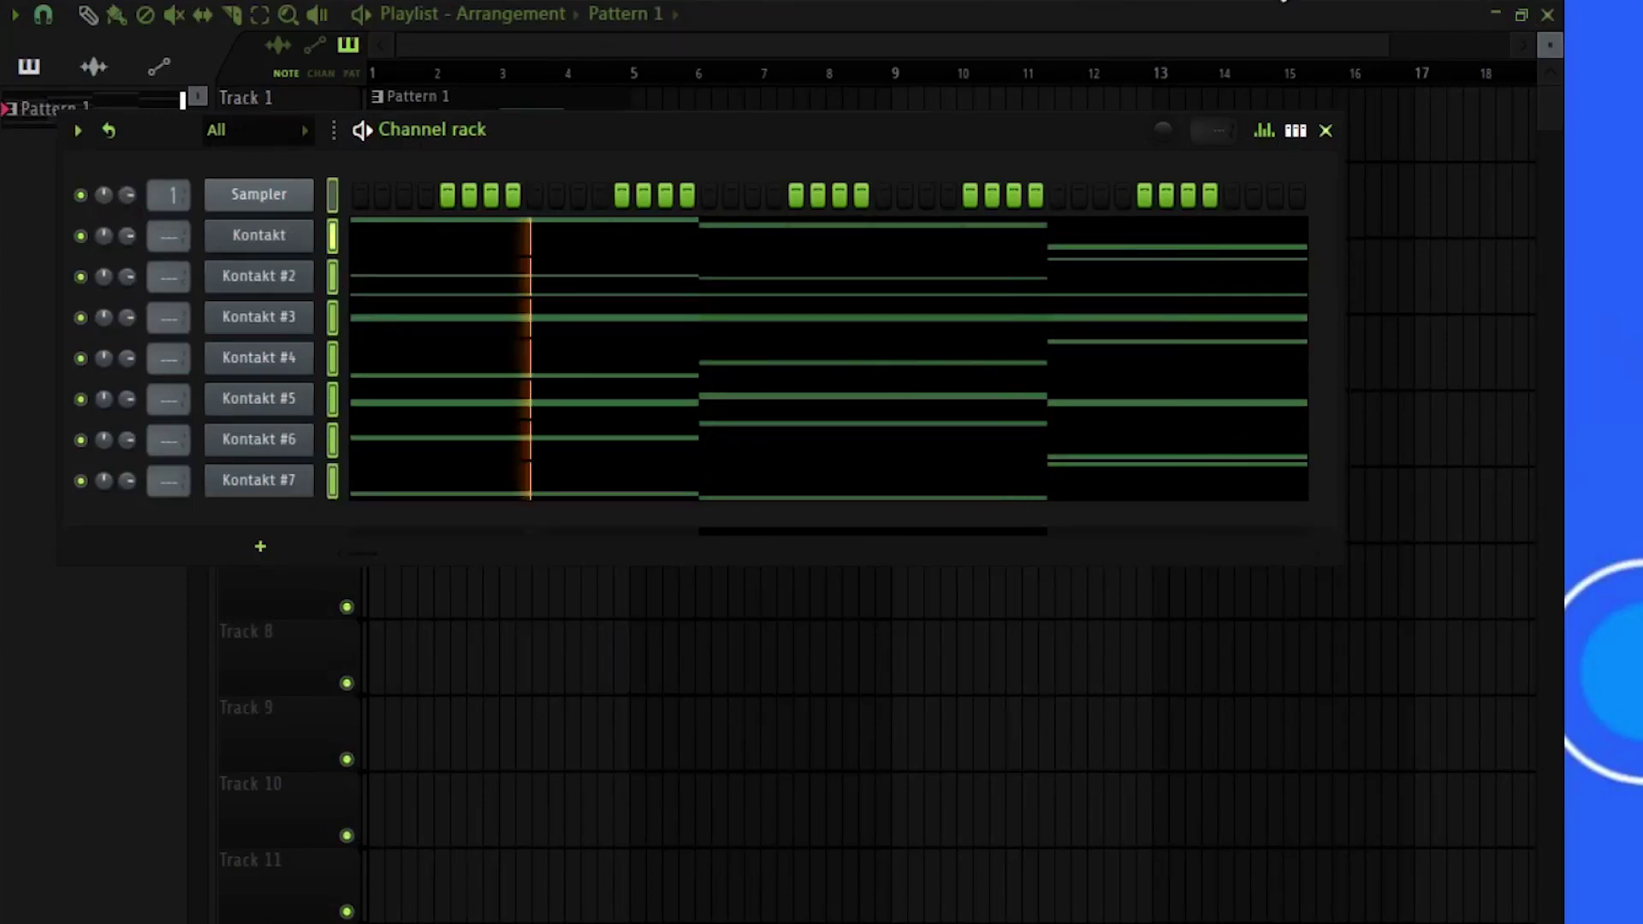
{"action": "left_click", "coordinate": [333, 236]}
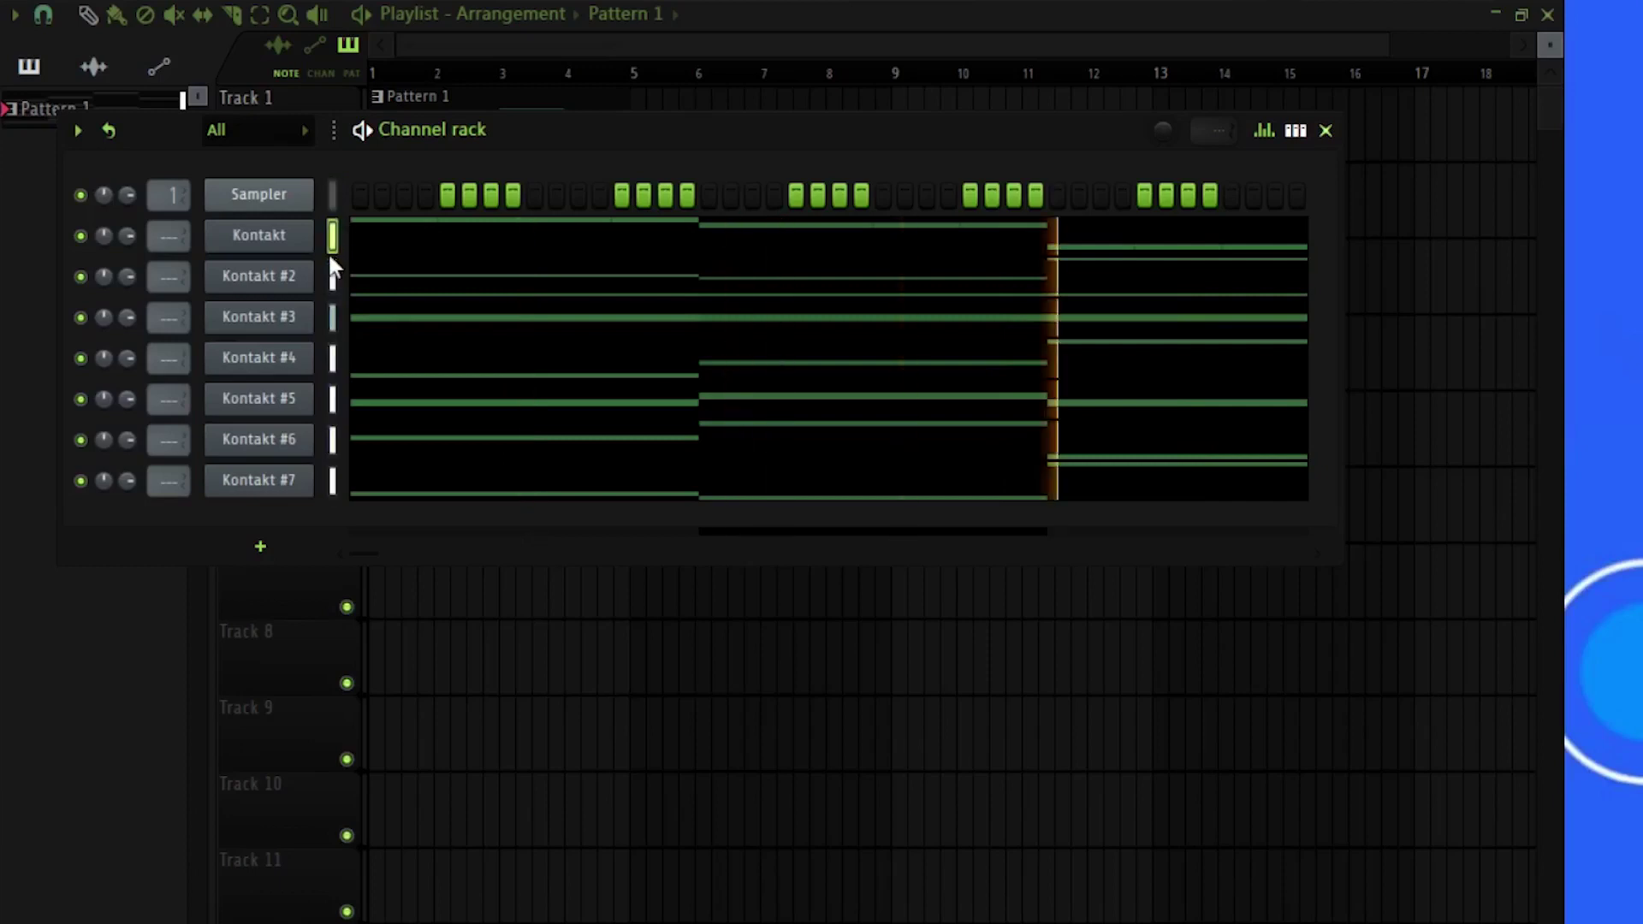
{"action": "left_click_drag", "start_coordinate": [331, 261], "coordinate": [333, 450]}
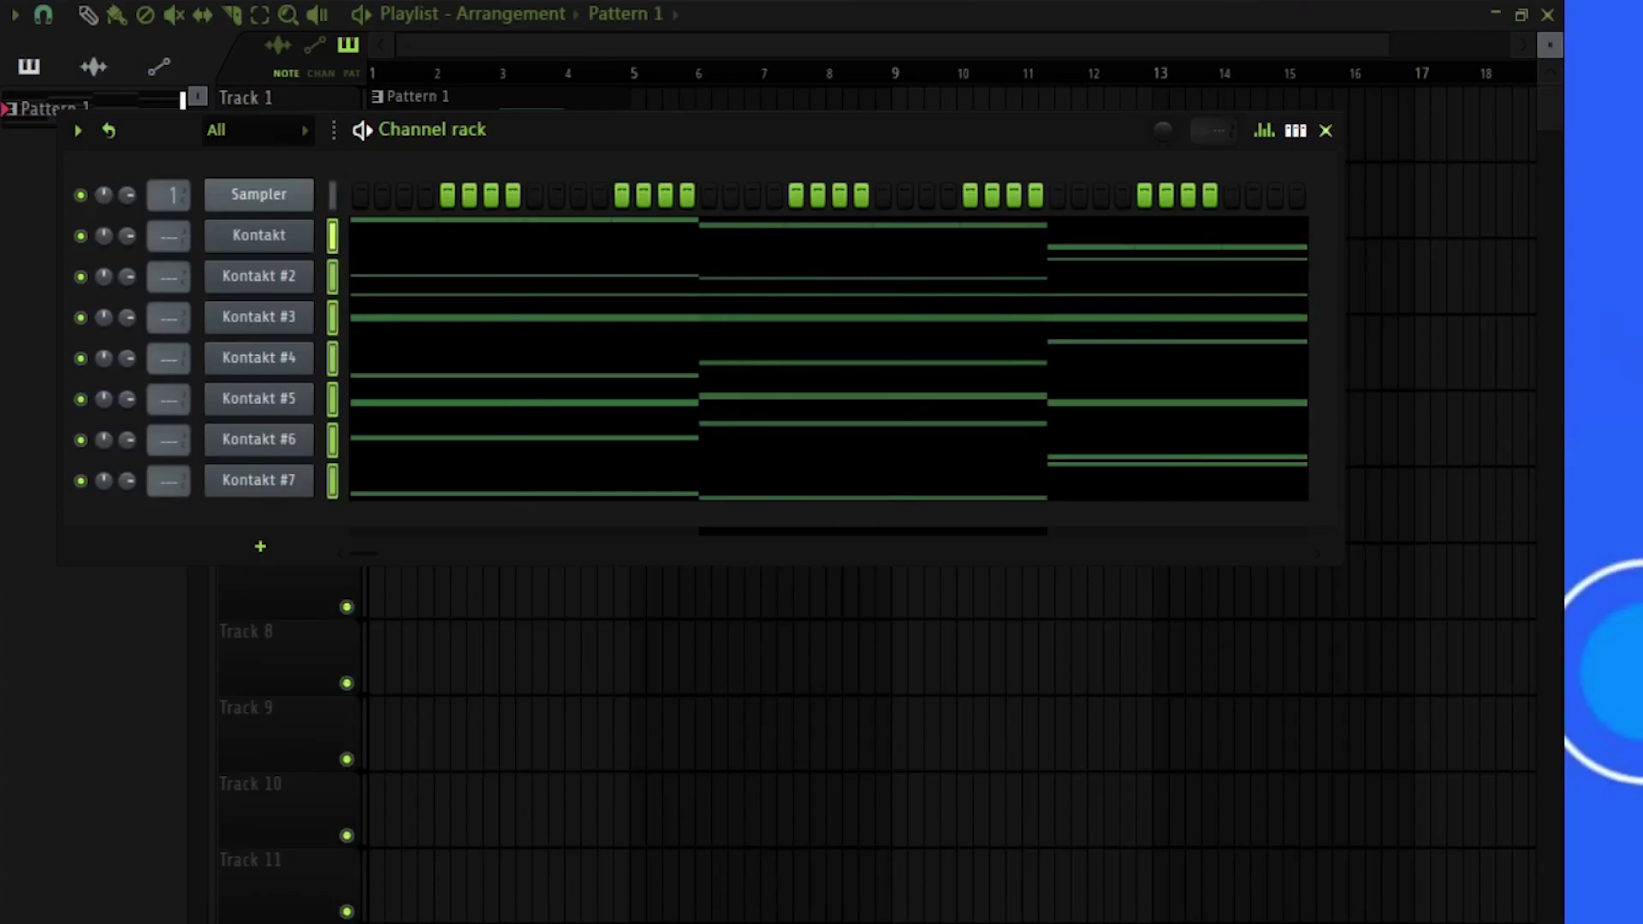
Step: Route the selected Kontakt channels to consecutive mixer tracks starting at insert 7
{"action": "key", "text": "F9"}
{"action": "left_click_drag", "start_coordinate": [522, 202], "coordinate": [1078, 217]}
{"action": "key", "text": "ctrl+l"}
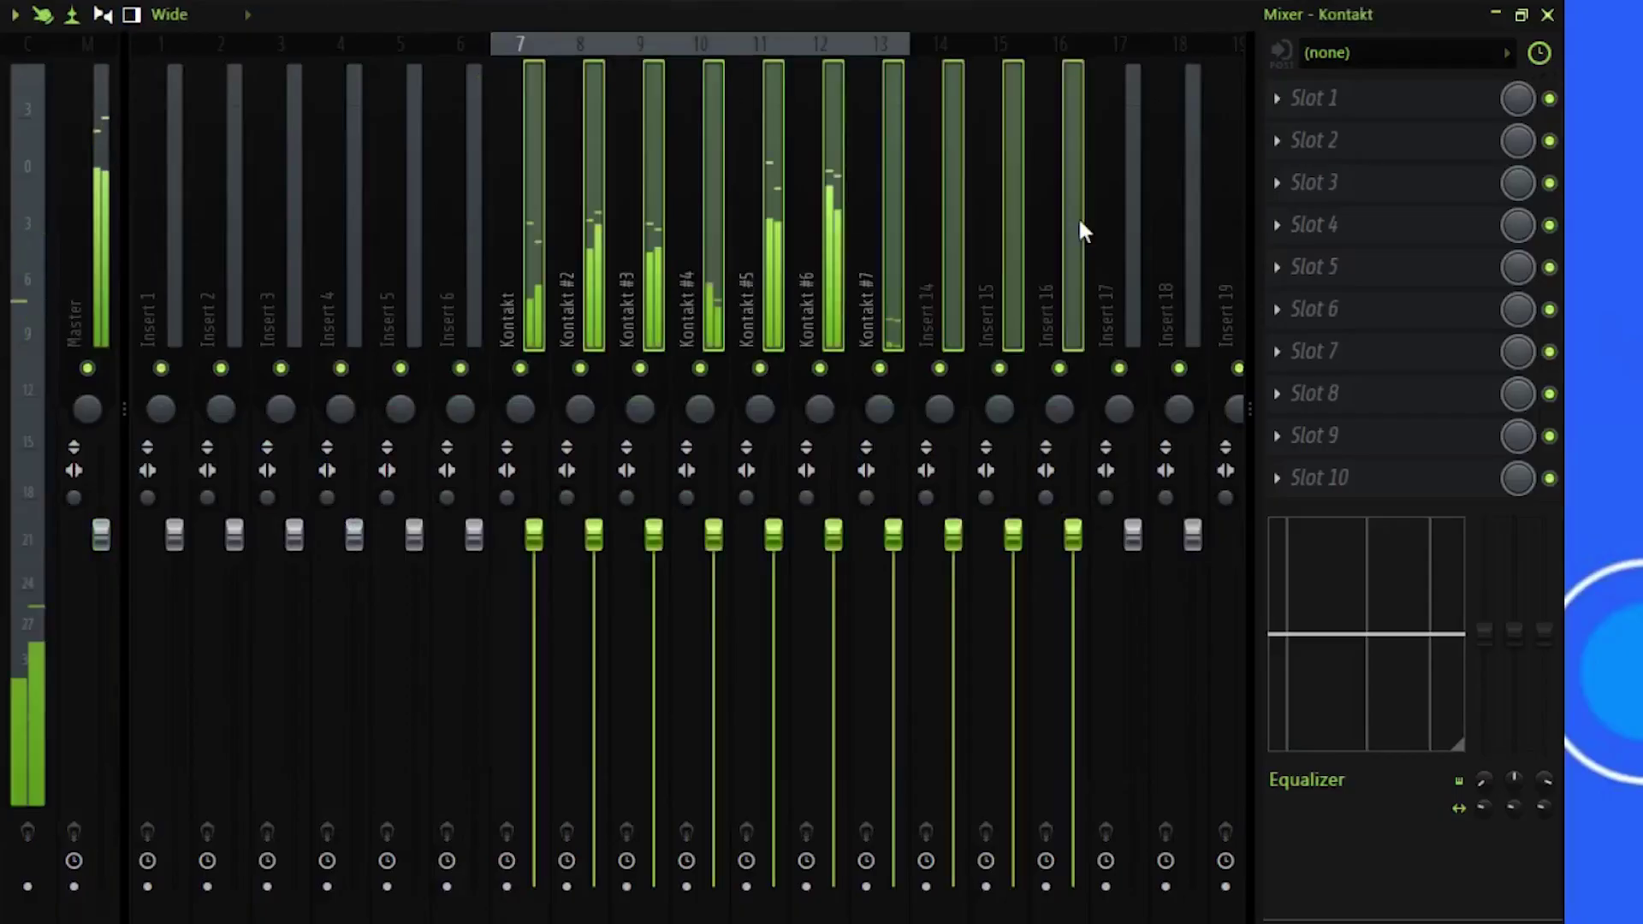
{"action": "left_click", "coordinate": [832, 243]}
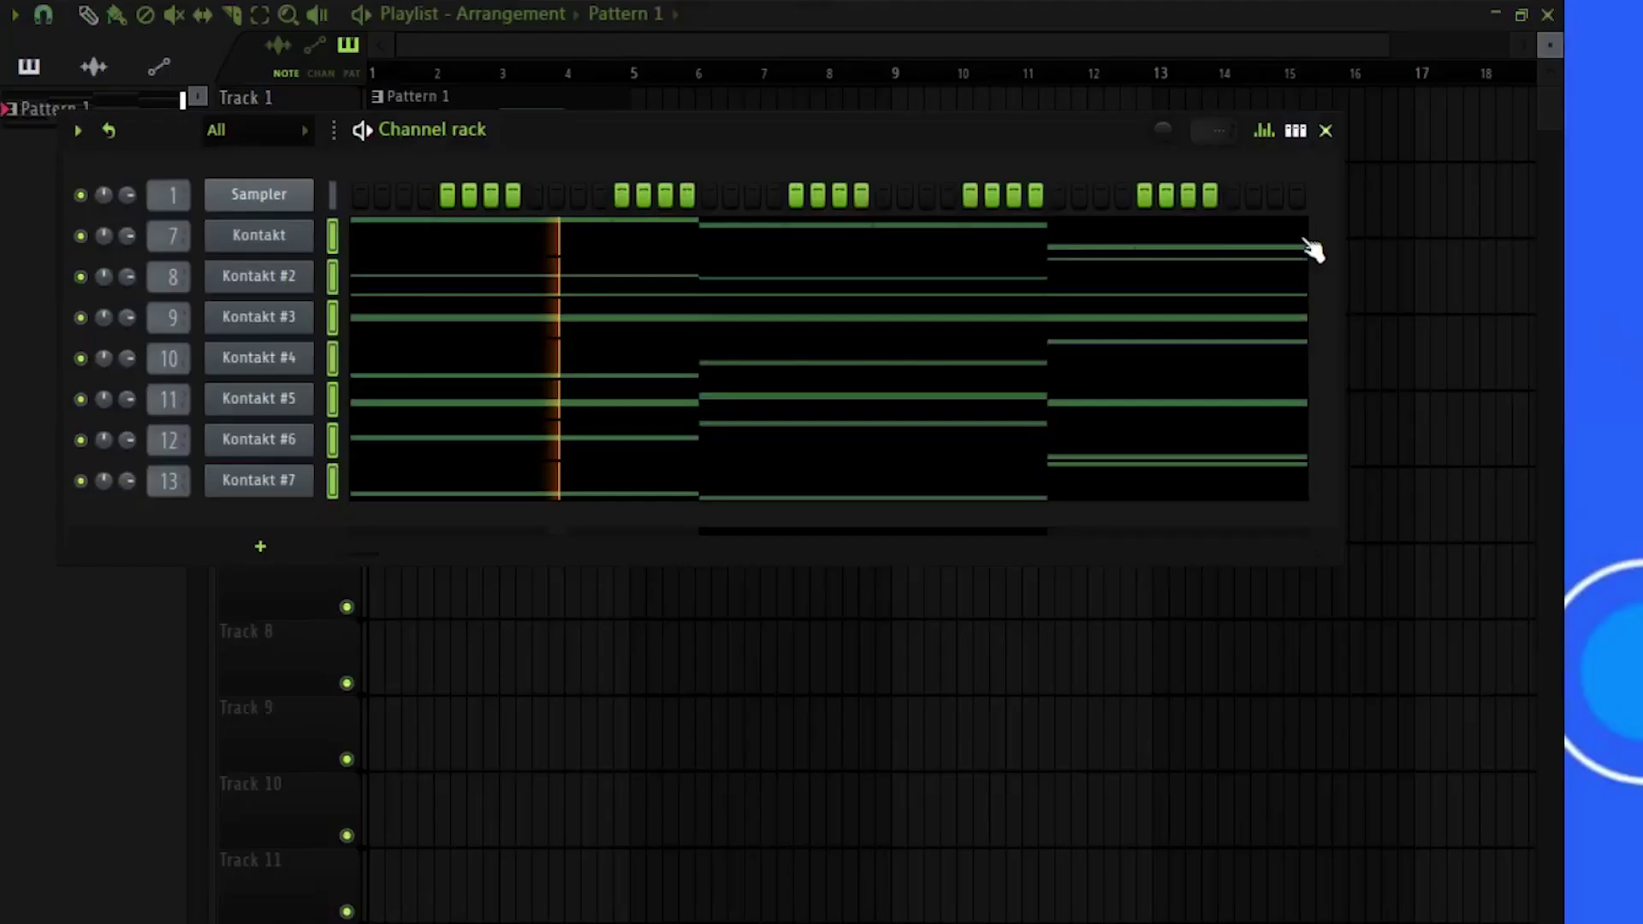
Step: Split Pattern 1 by channel and replace its Track 1 clip with all seven Kontakt patterns on Tracks 1 to 7 from bar 1
{"action": "right_click", "coordinate": [128, 115]}
{"action": "left_click", "coordinate": [224, 560]}
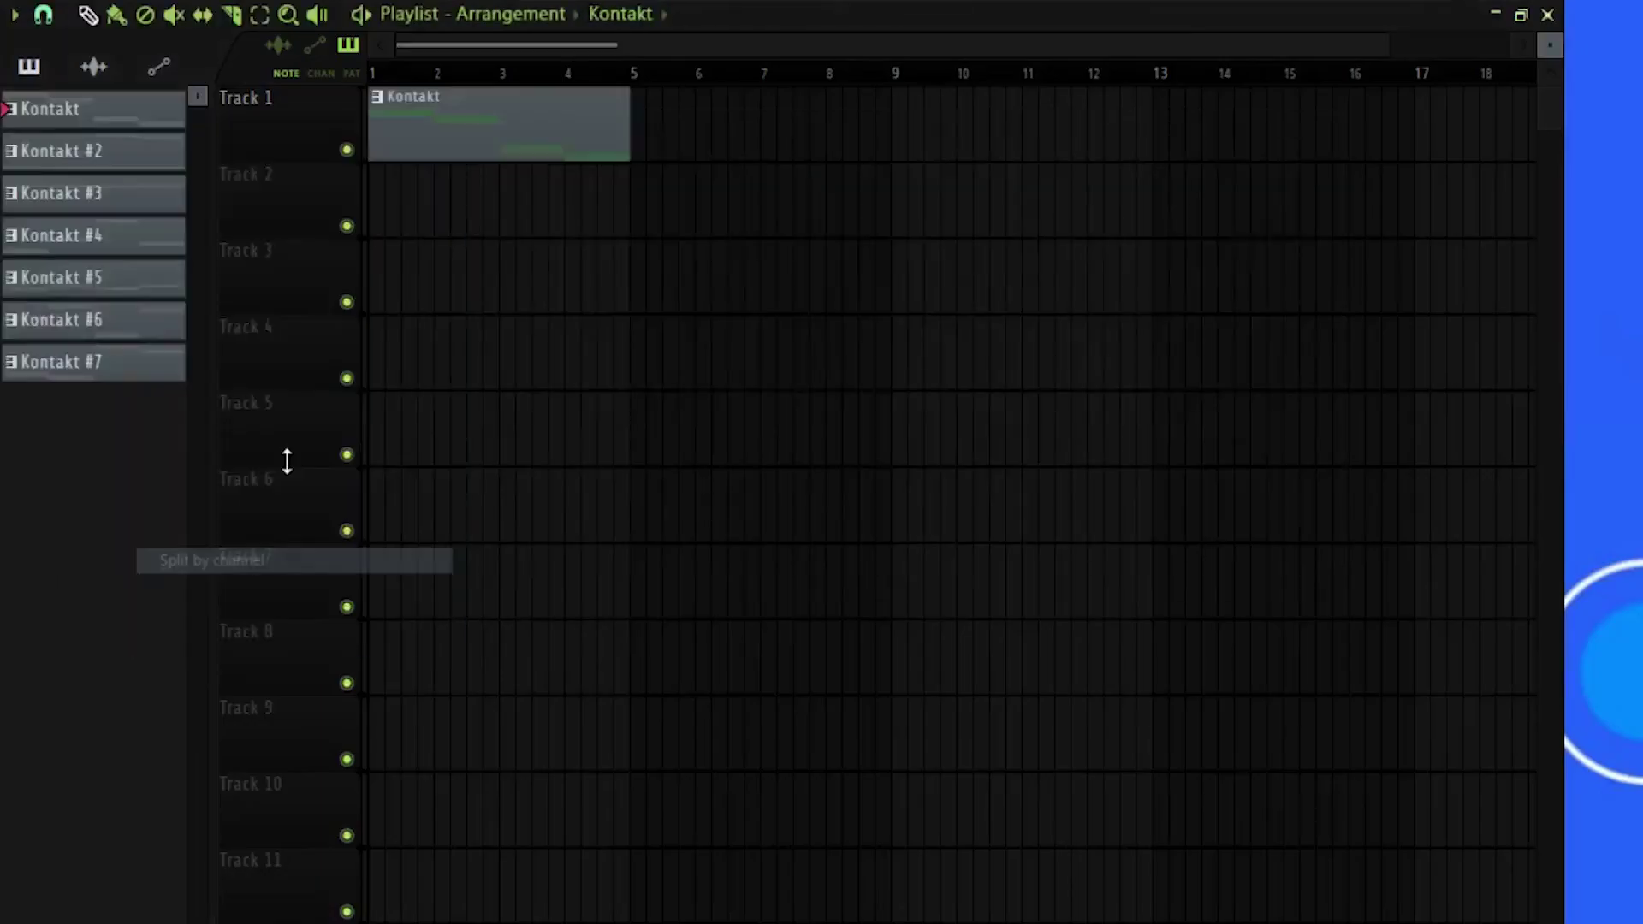
{"action": "left_click_drag", "start_coordinate": [484, 276], "coordinate": [547, 132]}
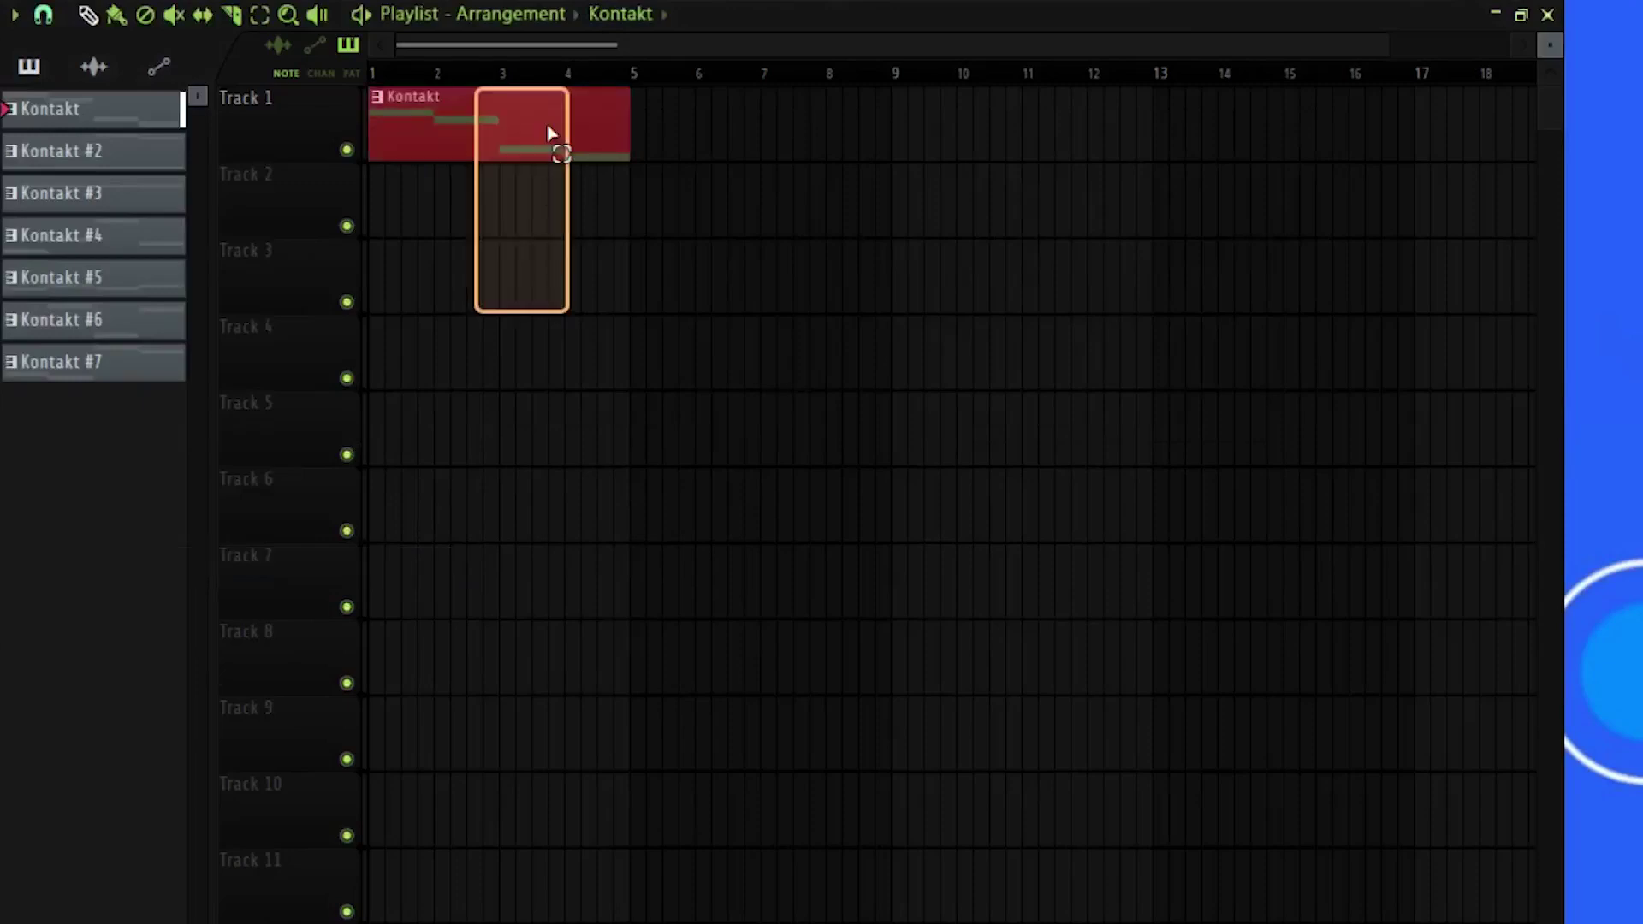
{"action": "key", "text": "Delete"}
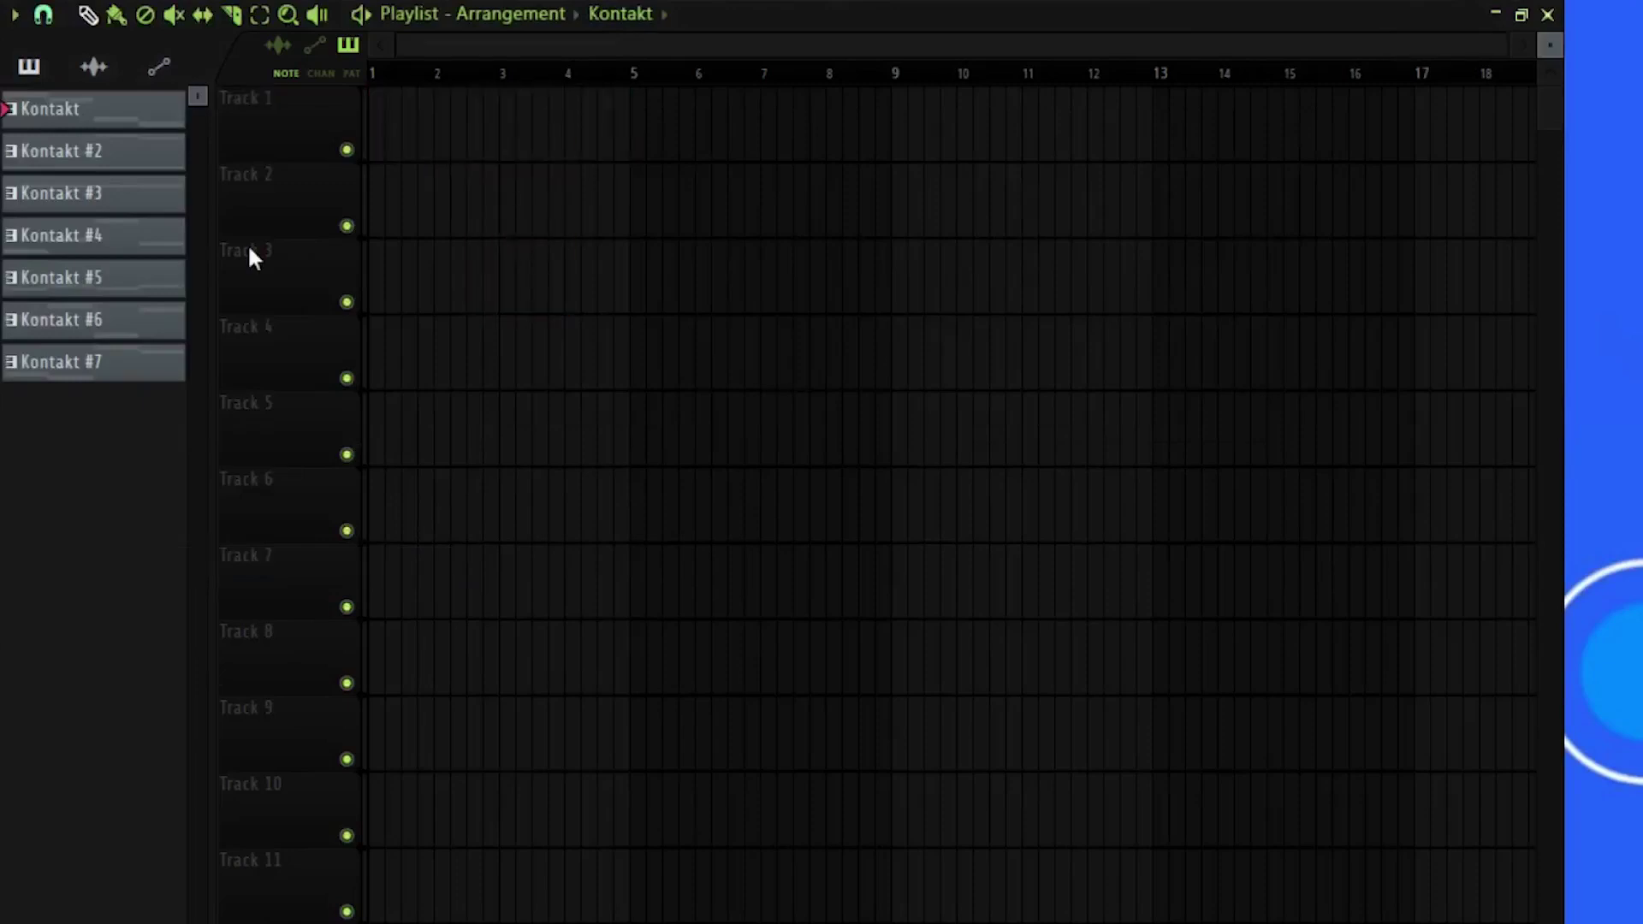
{"action": "left_click_drag", "start_coordinate": [96, 379], "coordinate": [385, 103]}
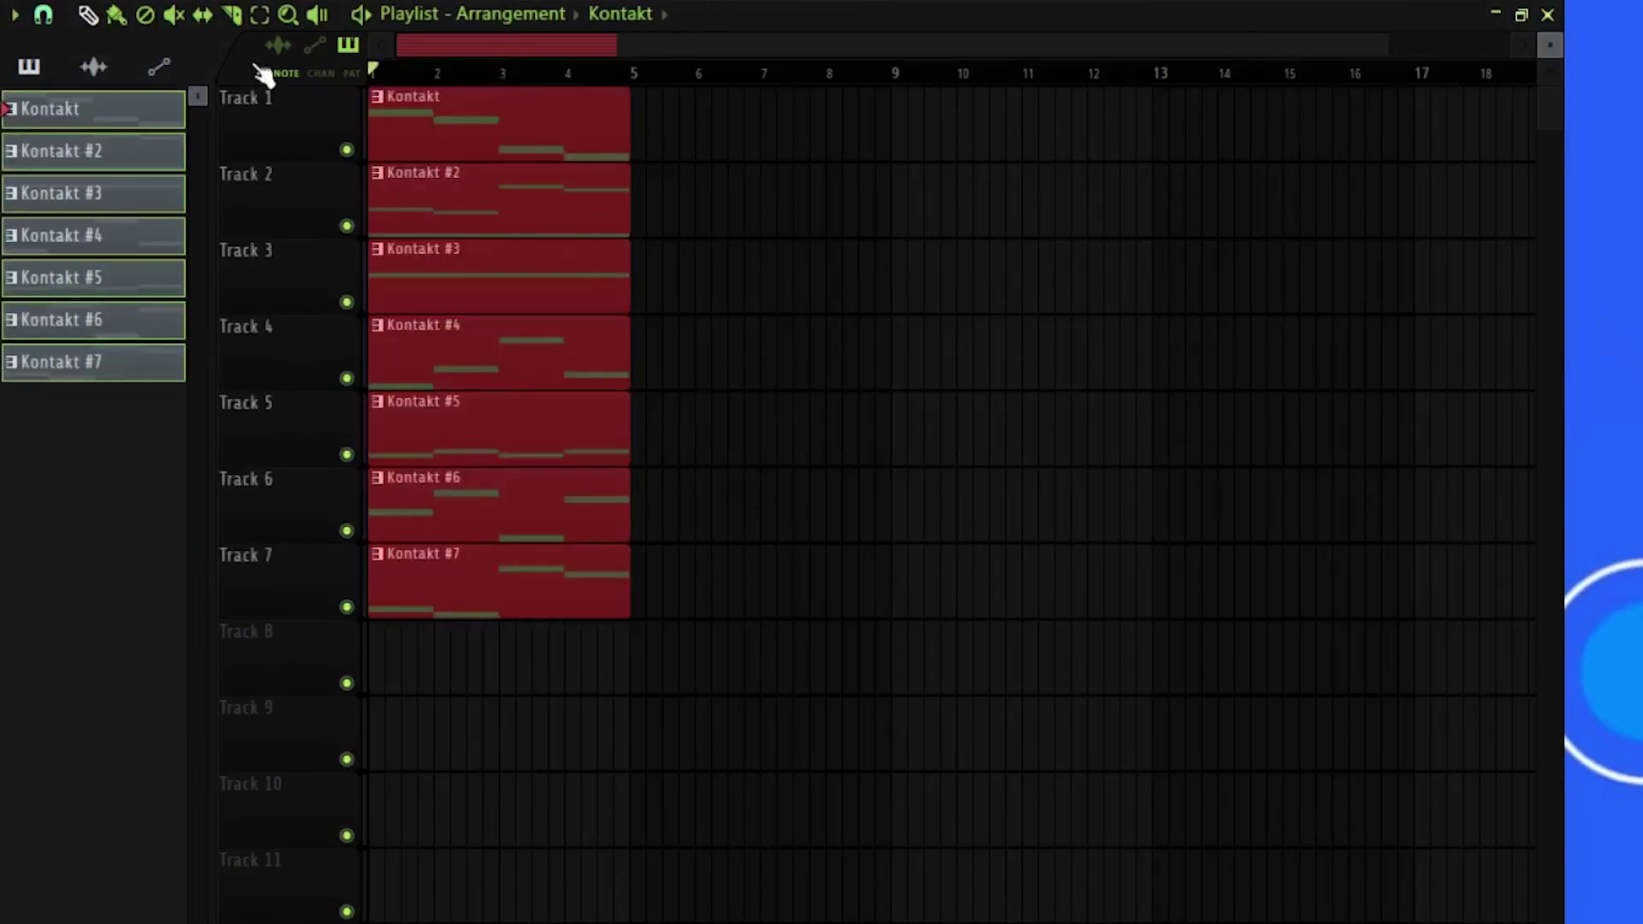